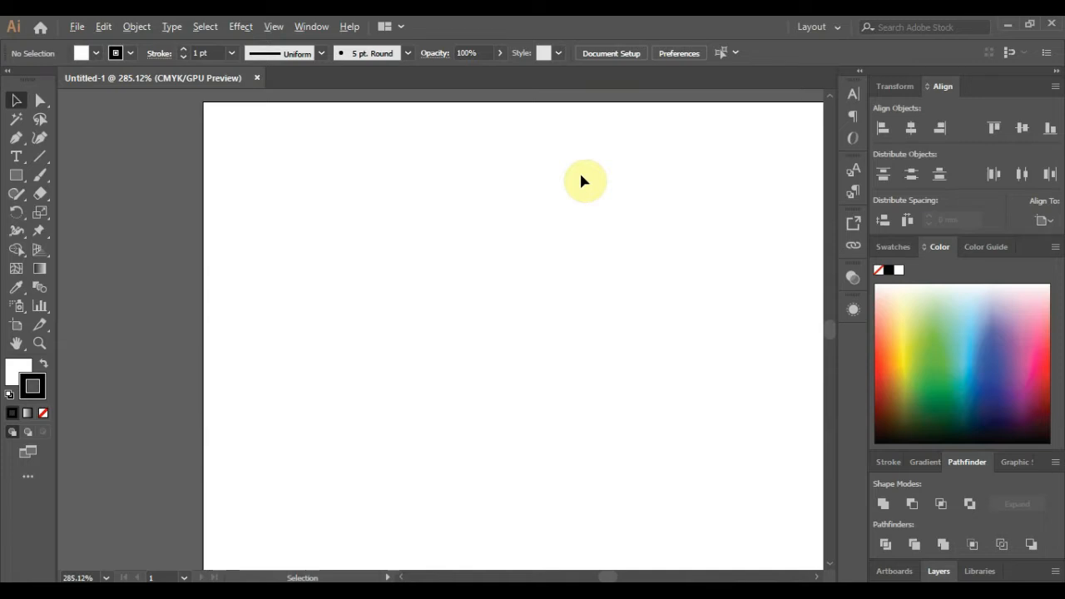
- Draw a white 3-sided polygon with a 17.6389 mm radius just above the artboard
scroll(264, 256, "down", 2)
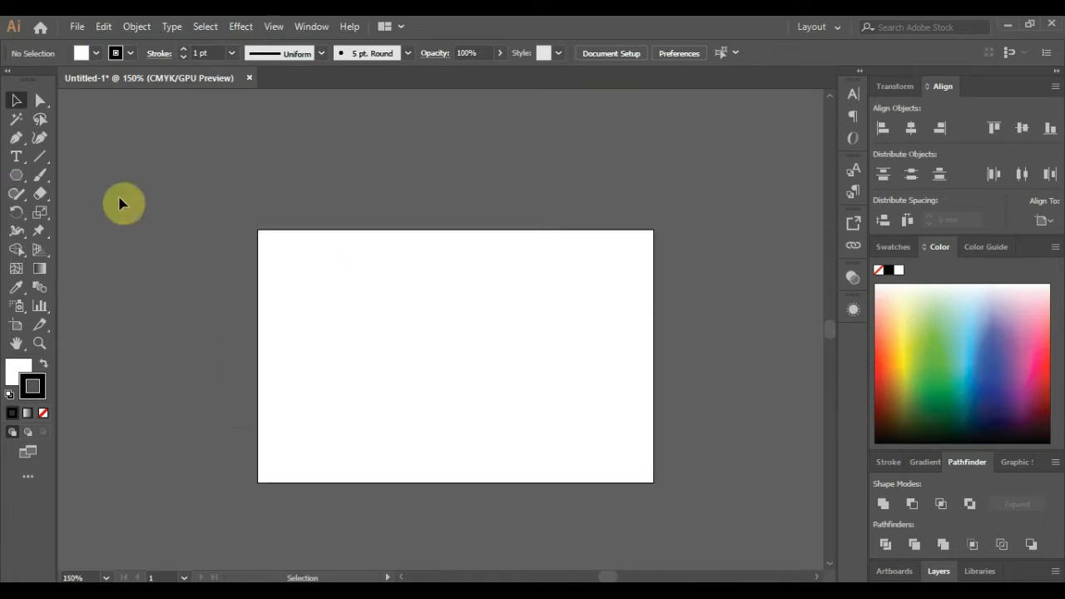
left_click(18, 176)
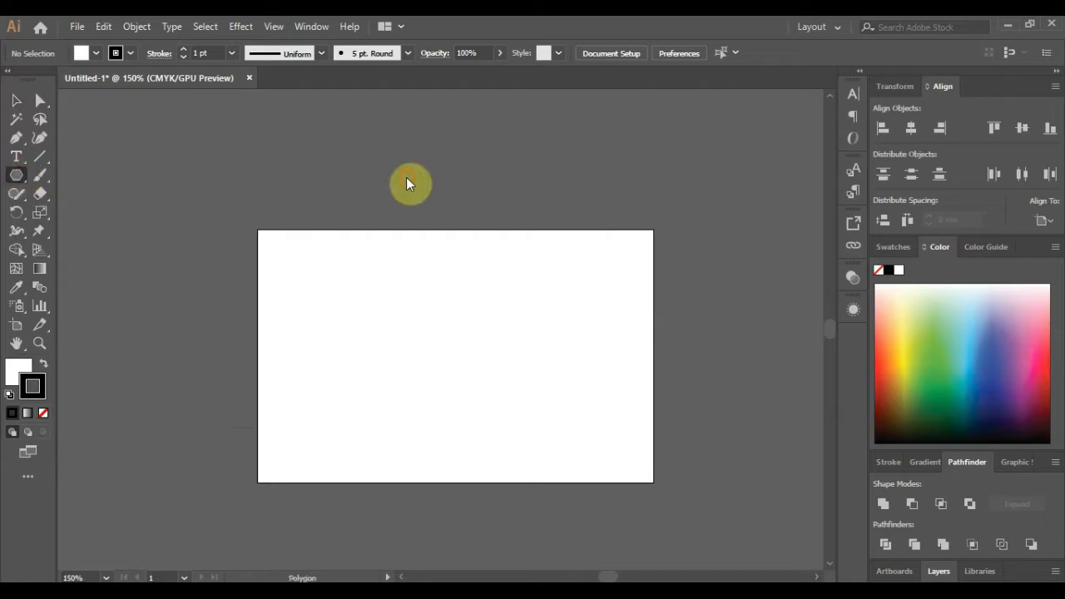
left_click(498, 226)
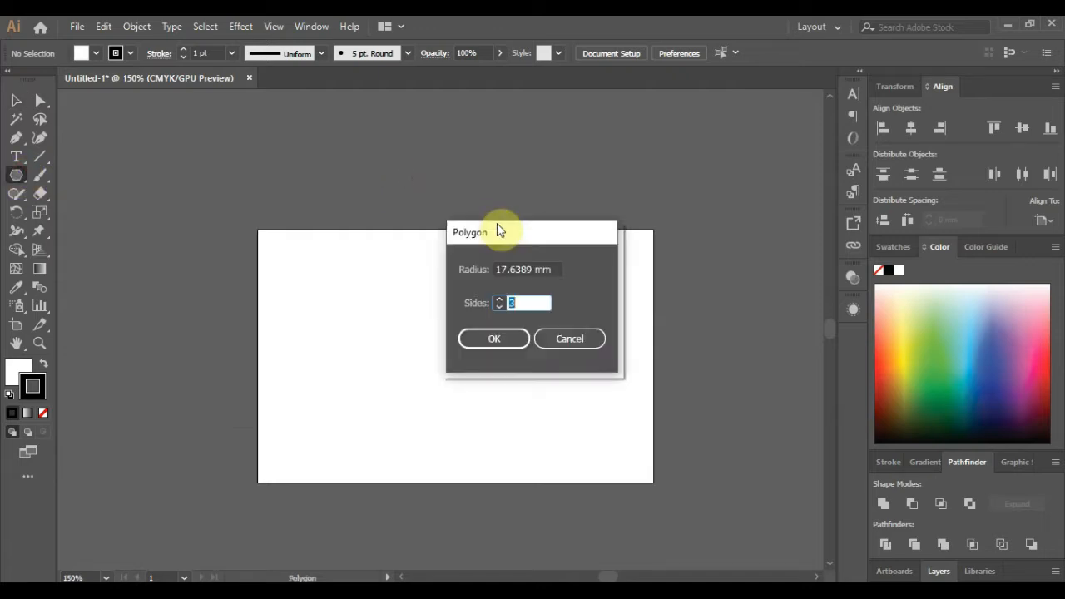
key("Return")
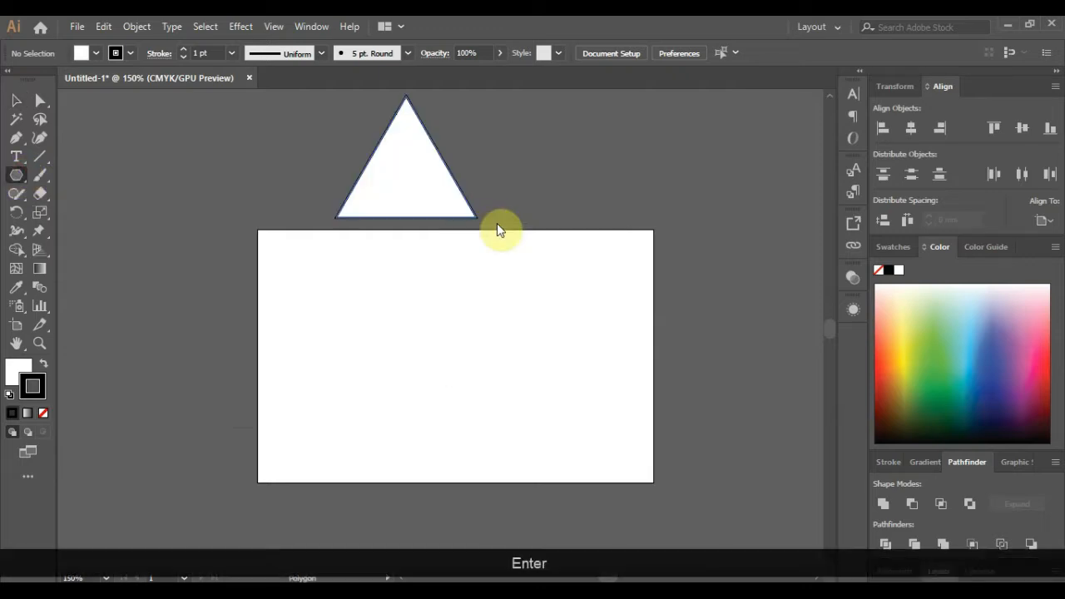
- Rotate the triangle 90° with Transform > Rotate so it points sideways
left_click(16, 100)
right_click(428, 170)
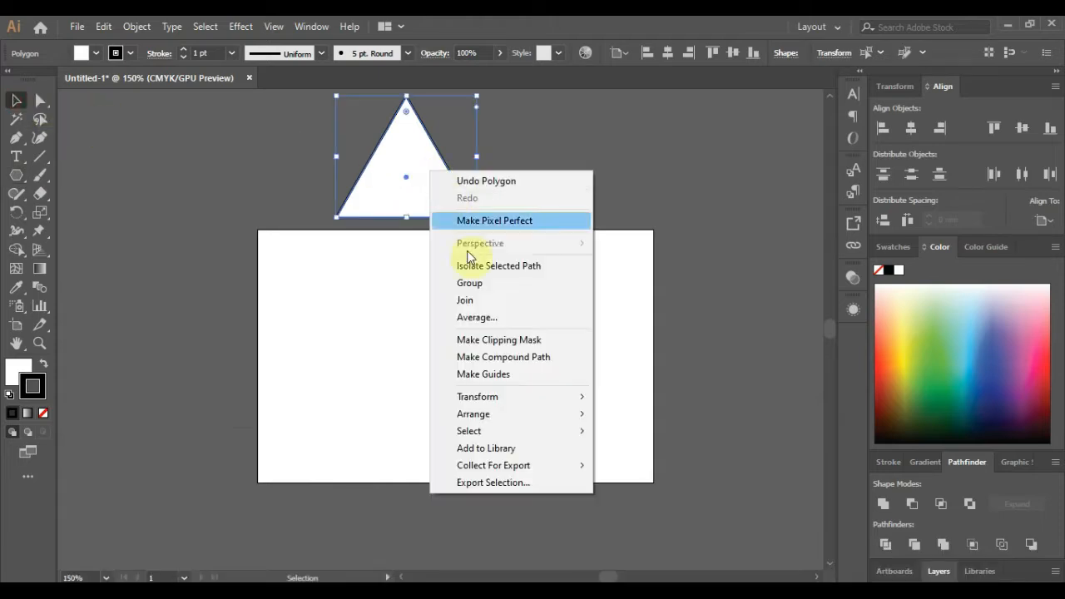
mouse_move(557, 402)
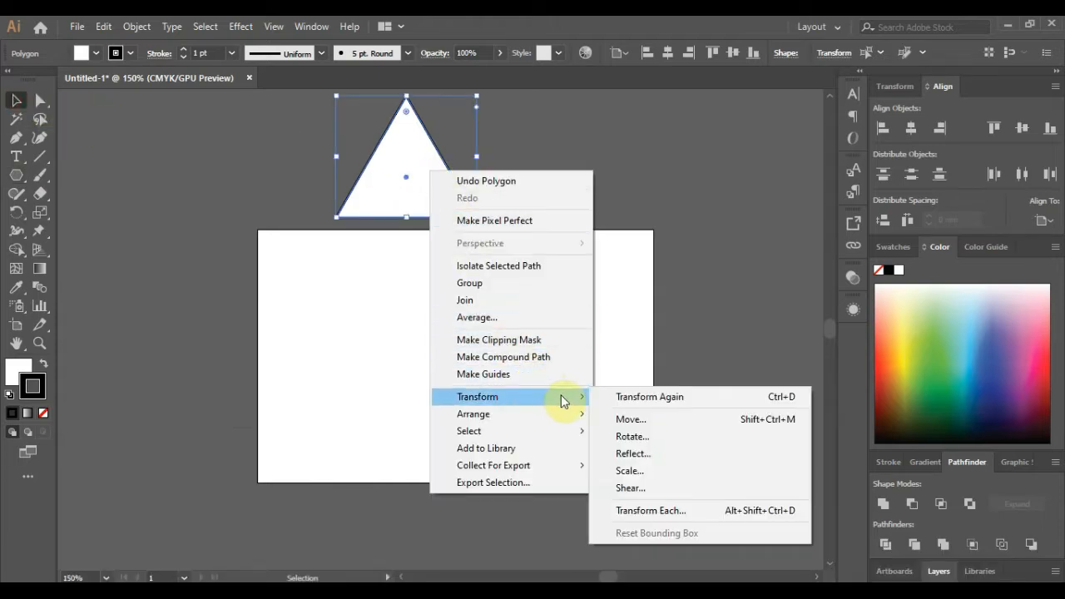
left_click(648, 438)
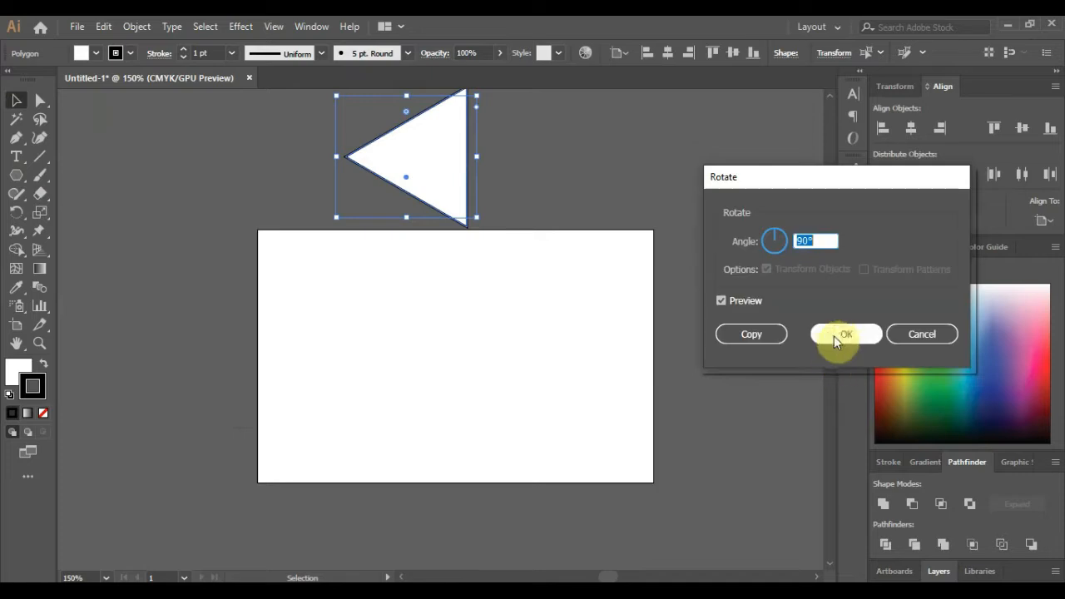
- Set up a vertical Reflect on the rotated triangle so it points right
right_click(430, 193)
mouse_move(549, 421)
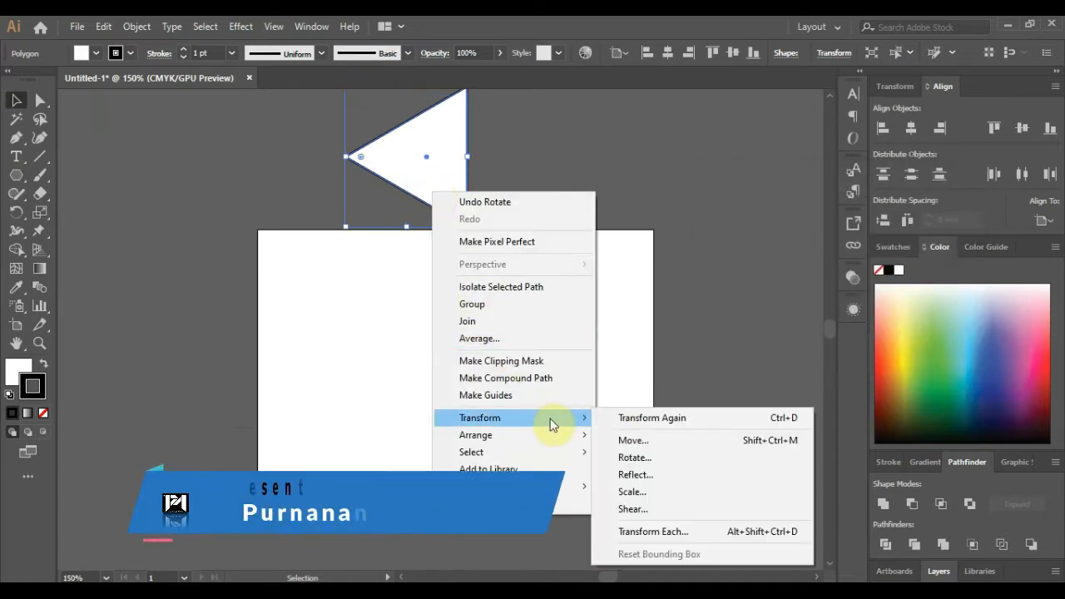
left_click(641, 474)
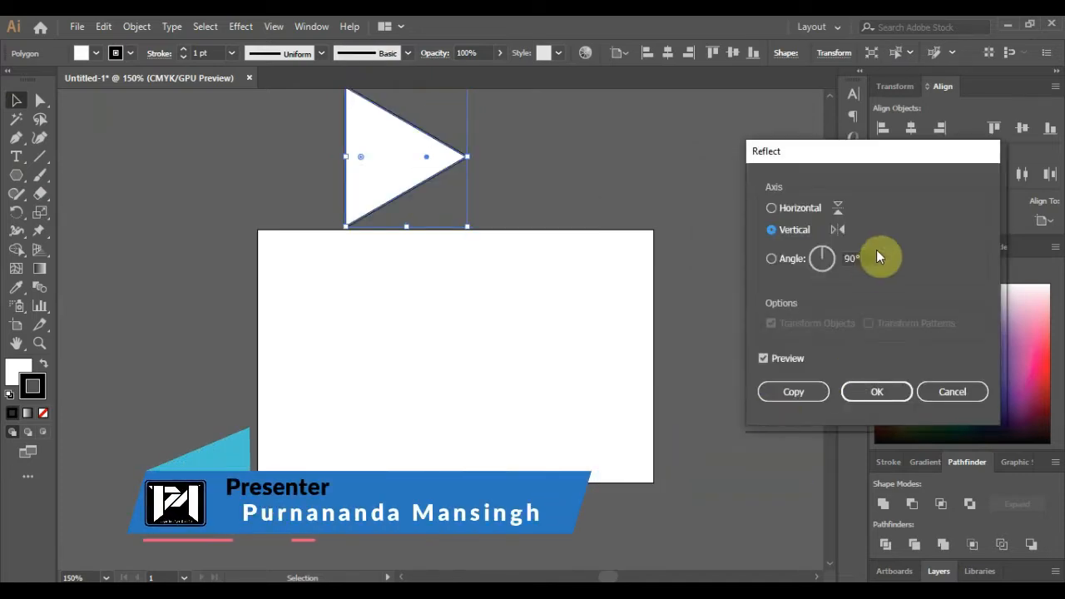
- Move the triangle onto the artboard's left side, enlarge and narrow it, and offset a duplicate slightly right
left_click_drag(388, 185, 345, 380)
left_click_drag(424, 426, 483, 475)
left_click_drag(489, 360, 363, 354)
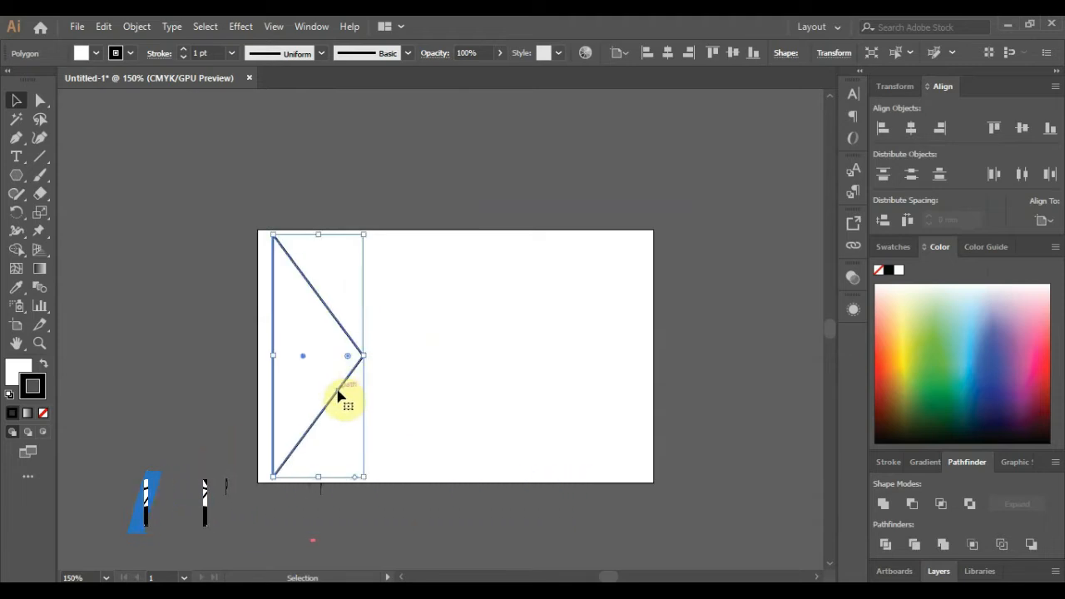
left_click_drag(336, 389, 379, 396)
key("alt")
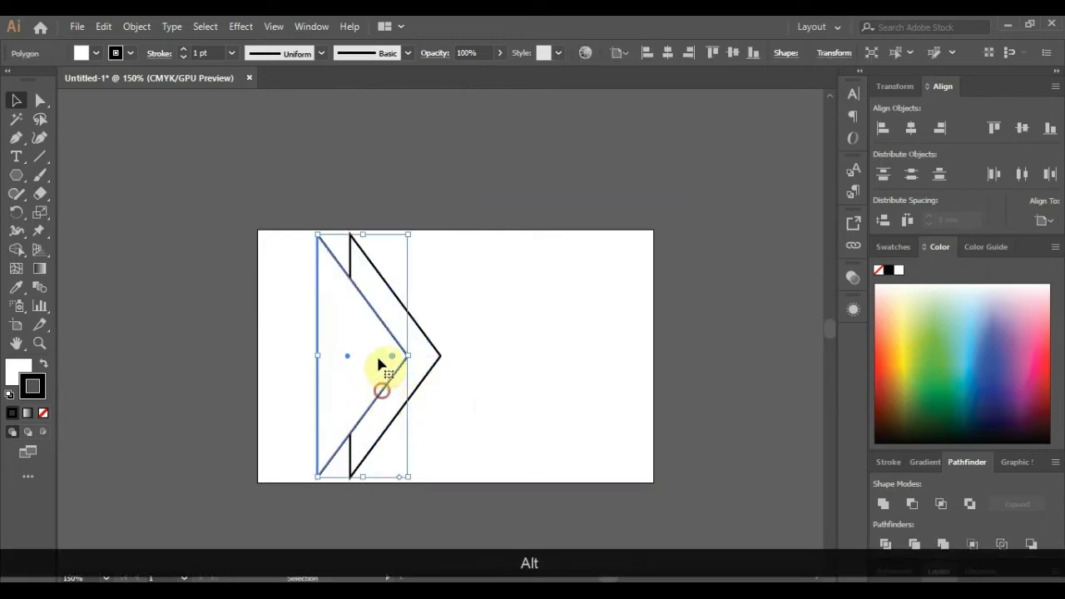
key("Right")
key("Right")
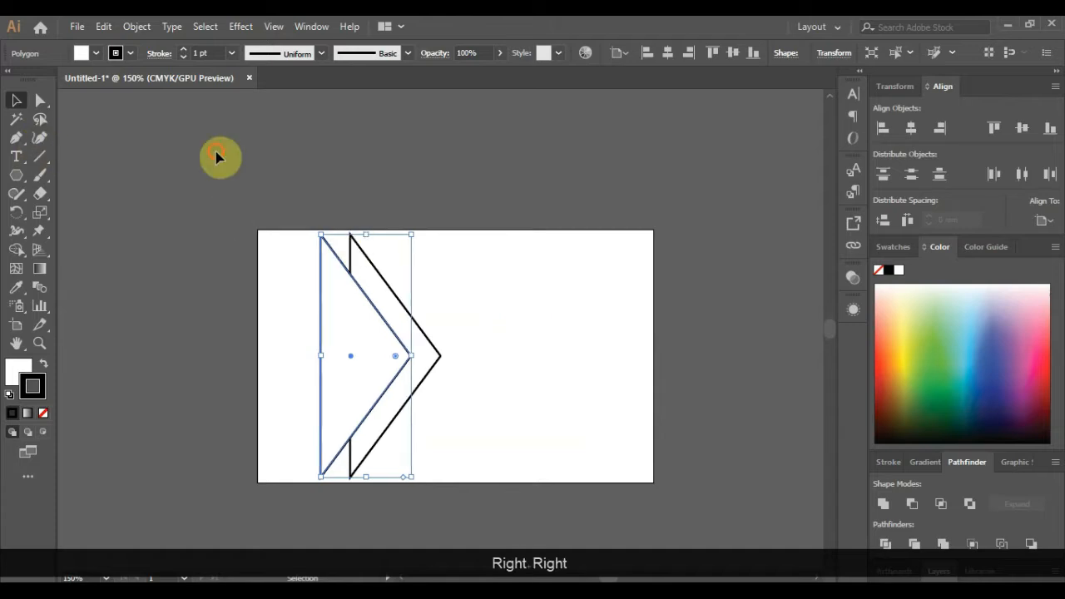
- Subtract the front triangle from the back one with Pathfinder Minus Front, leaving a chevron
left_click(216, 156)
scroll(424, 333, "up", 1)
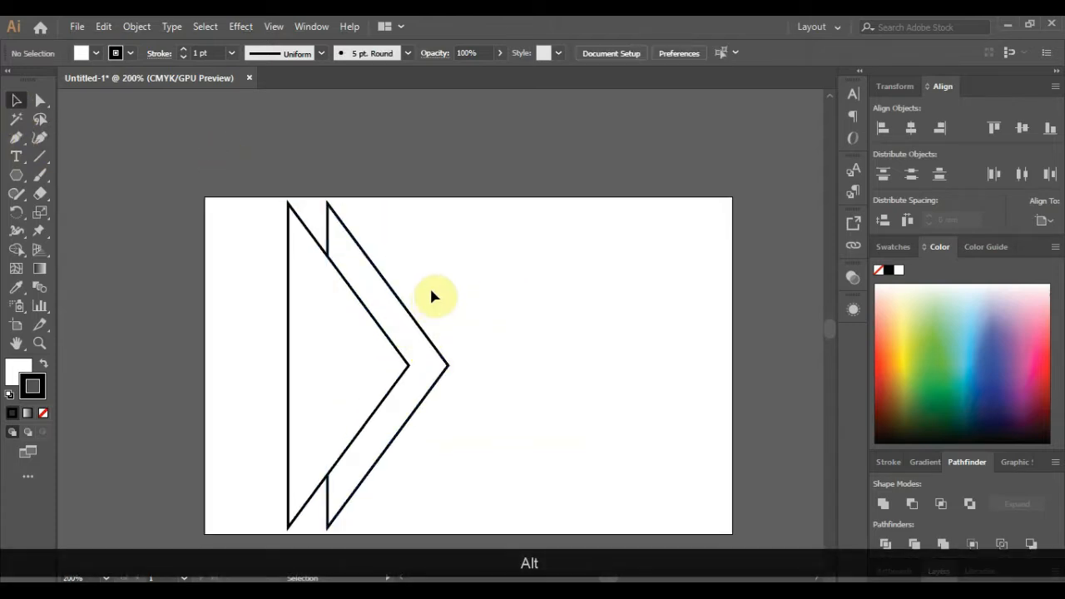
scroll(347, 278, "down", 1)
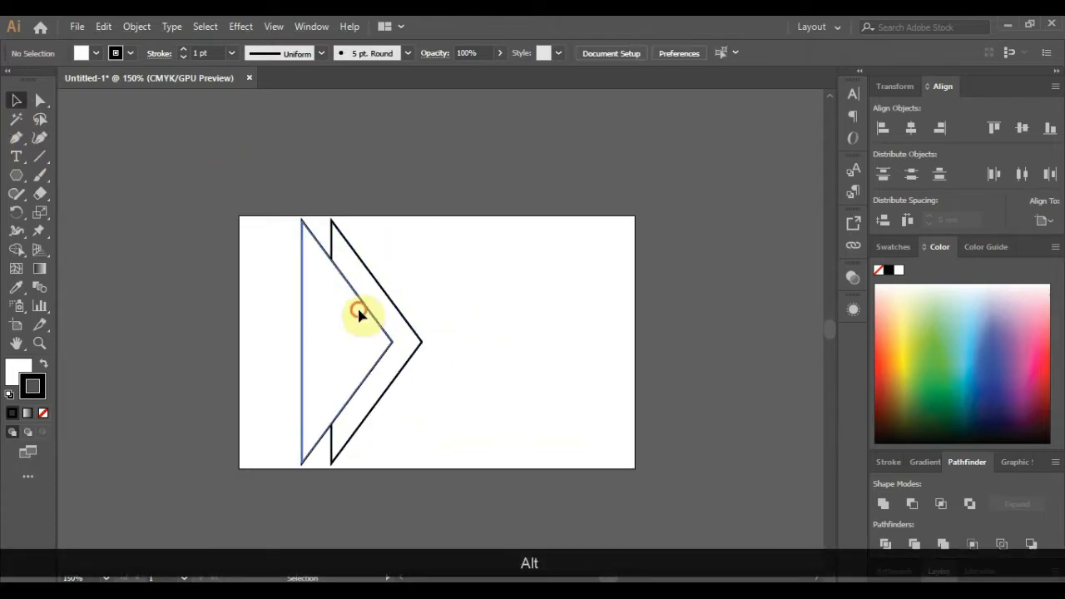
left_click(358, 312)
left_click(359, 273, "shift")
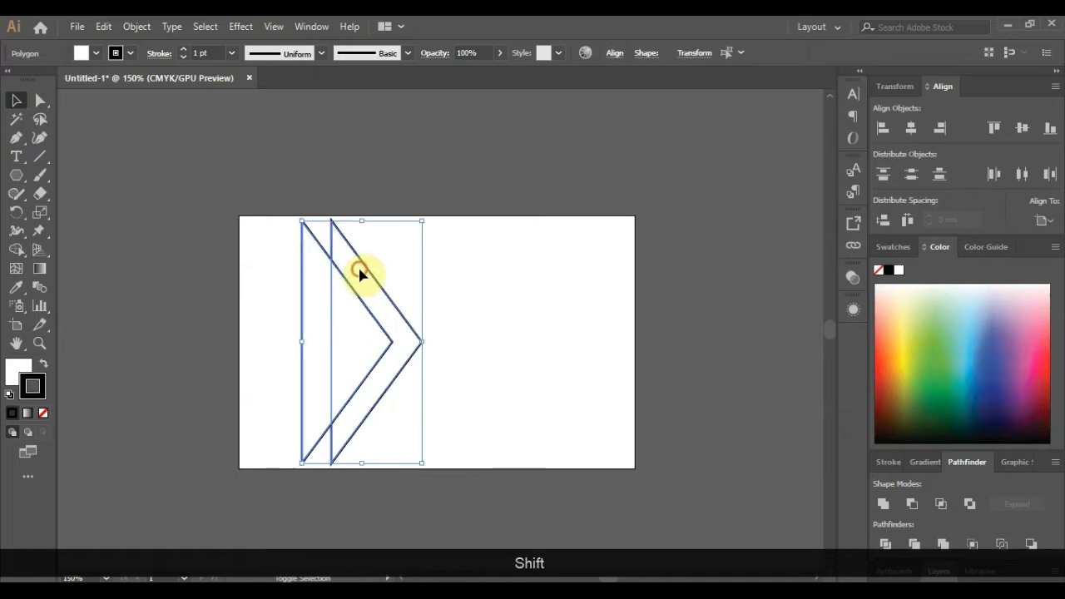
left_click(916, 504)
- Draw a rectangle covering the chevron's top tip
left_click(718, 411)
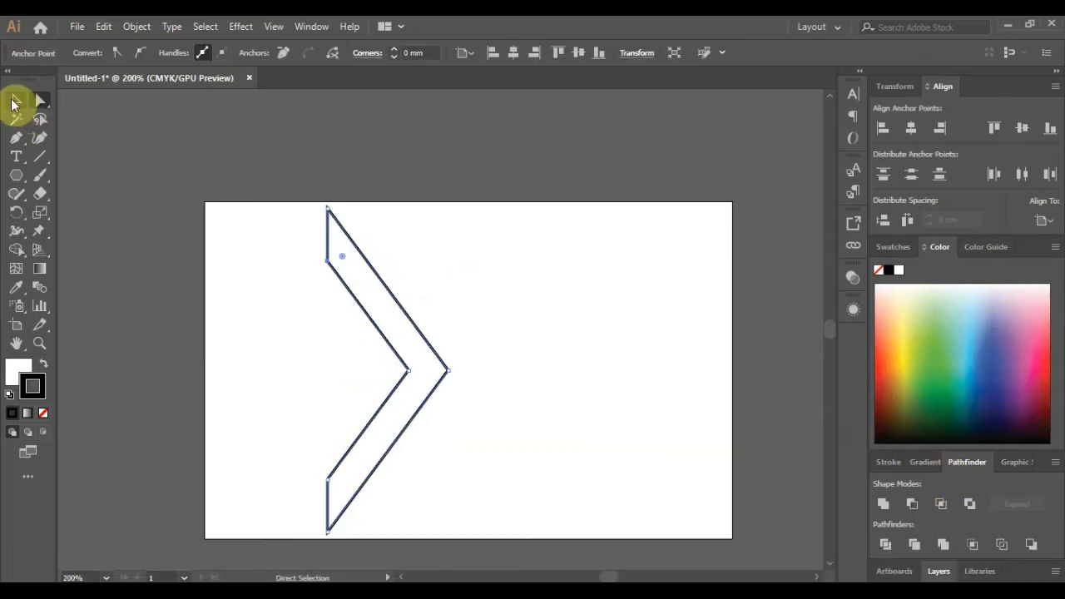
left_click(14, 103)
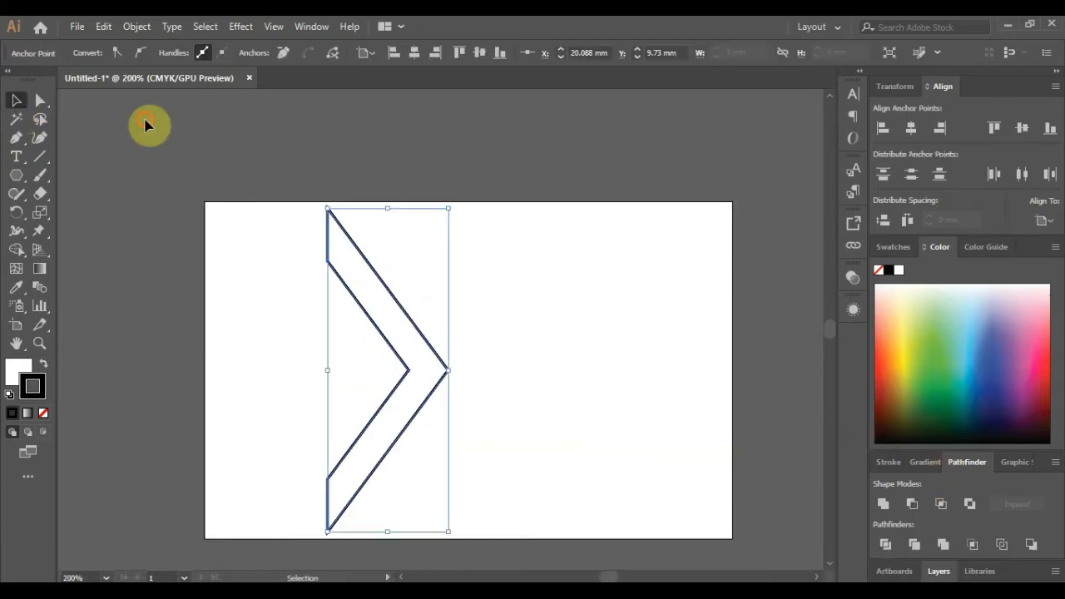
left_click(147, 125)
left_click_drag(16, 175, 91, 175)
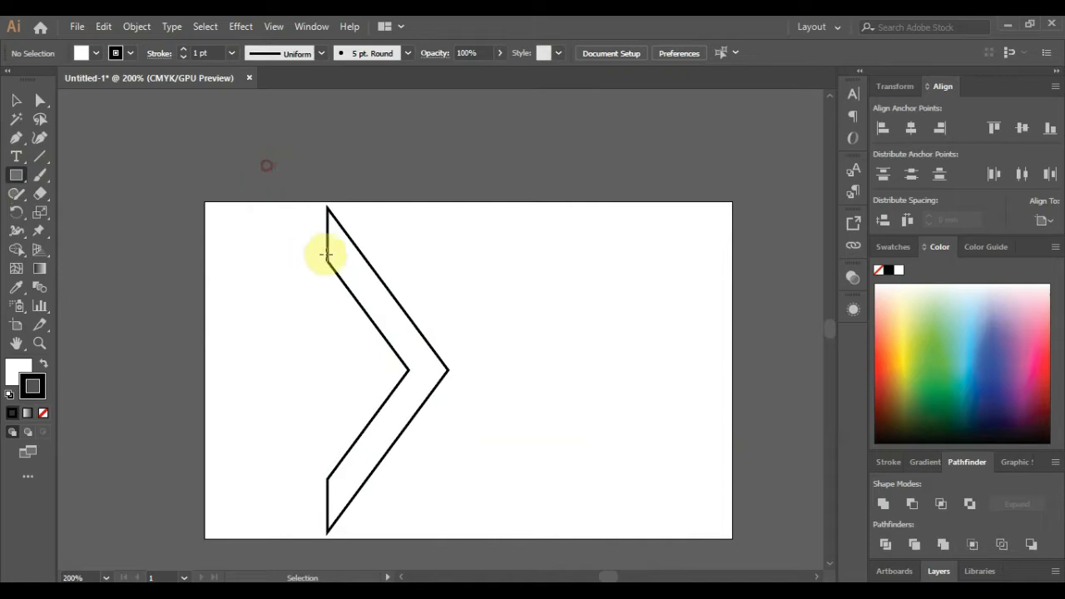
left_click_drag(325, 254, 436, 259)
- Flatten the chevron's top by subtracting the rectangle with Minus Front
left_click(16, 99)
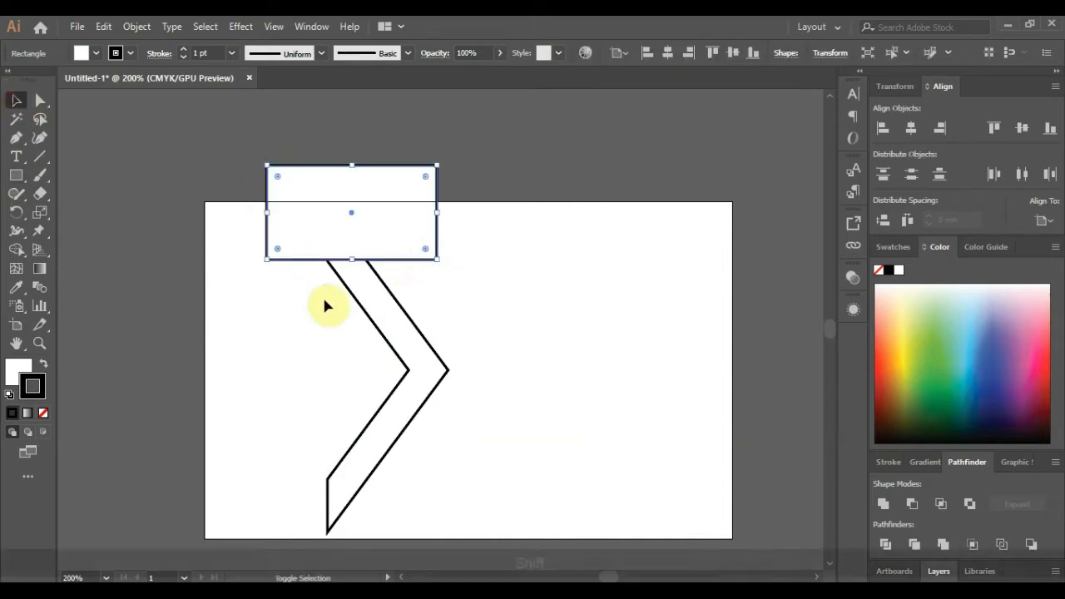
left_click(385, 313, "shift")
left_click(919, 506)
left_click(352, 209)
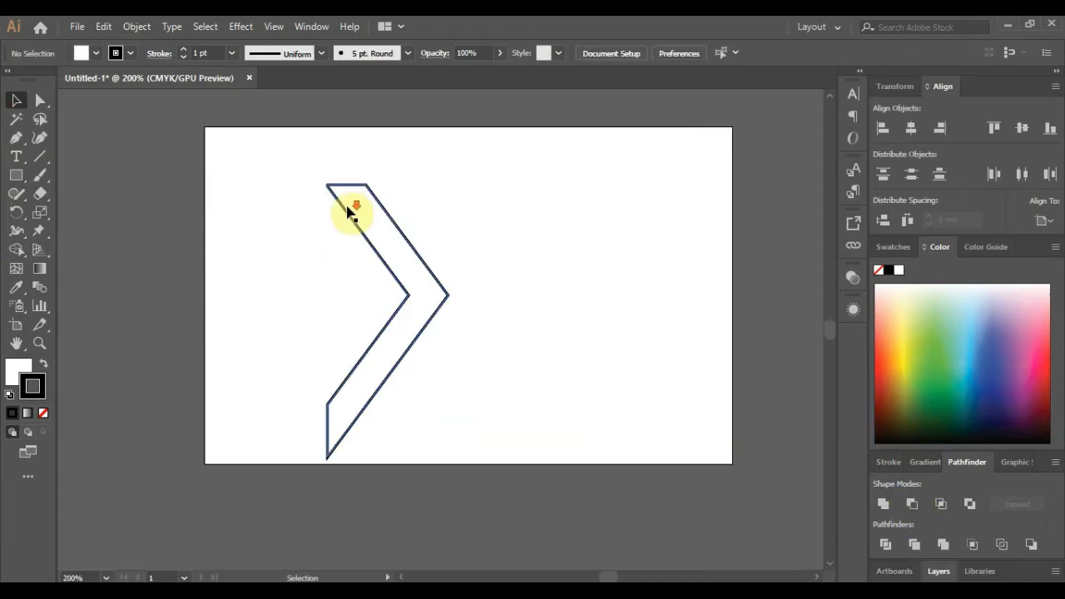
- Trim the chevron's bottom tip flat with another subtracted rectangle, then drag a copy leftward
scroll(352, 203, "up", 4)
scroll(333, 198, "down", 5)
left_click(19, 177)
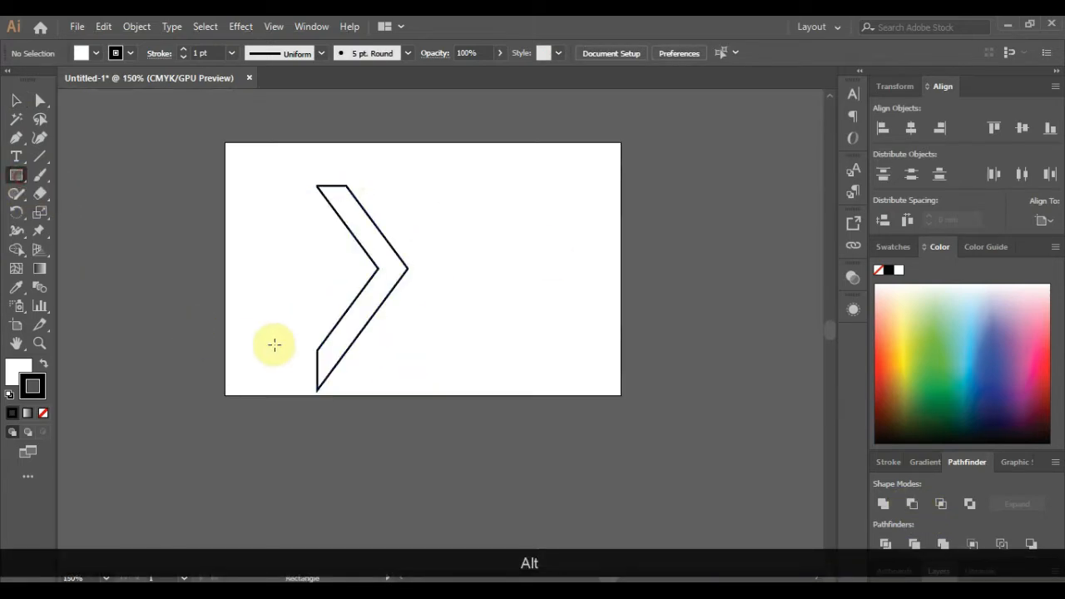
left_click_drag(275, 349, 451, 425)
scroll(361, 374, "up", 4, "alt")
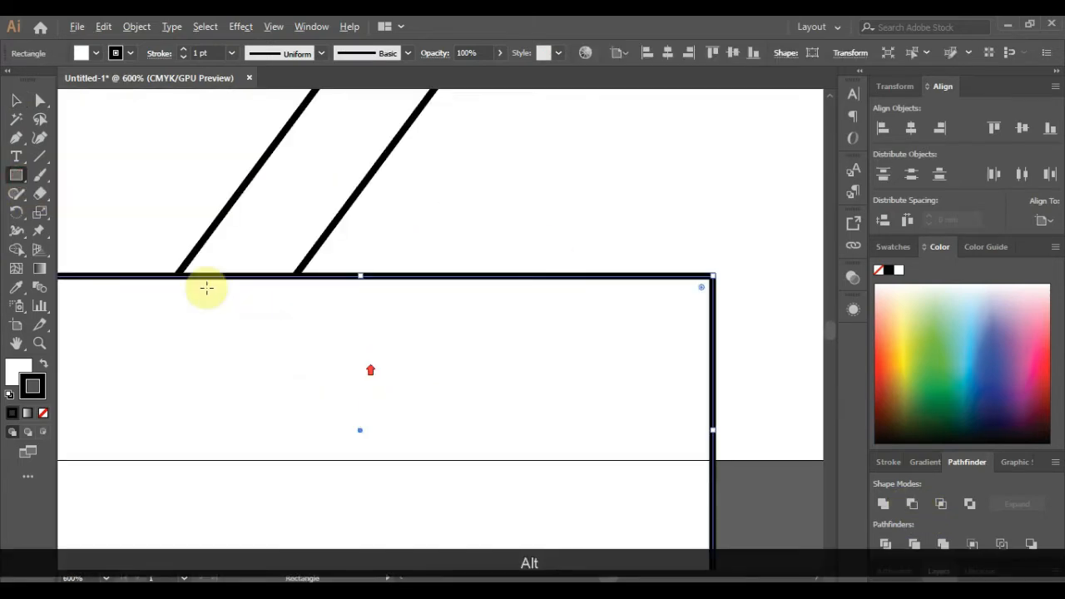
left_click(16, 100)
left_click_drag(301, 282, 307, 289)
scroll(316, 295, "down", 6, "alt")
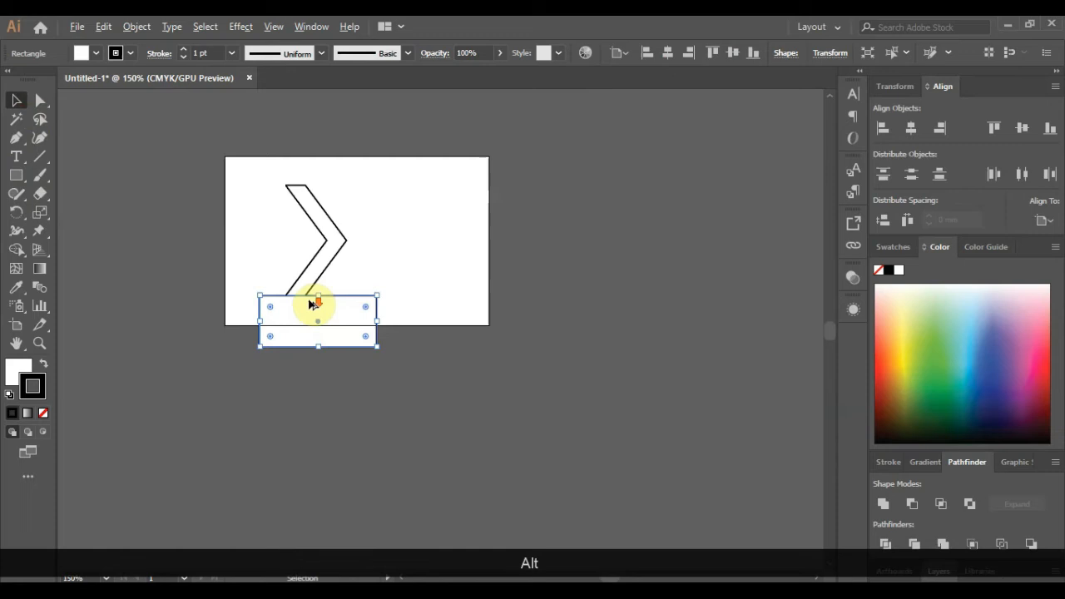
left_click(325, 249, "shift")
left_click(913, 505)
left_click(397, 300)
scroll(309, 236, "up", 2, "alt")
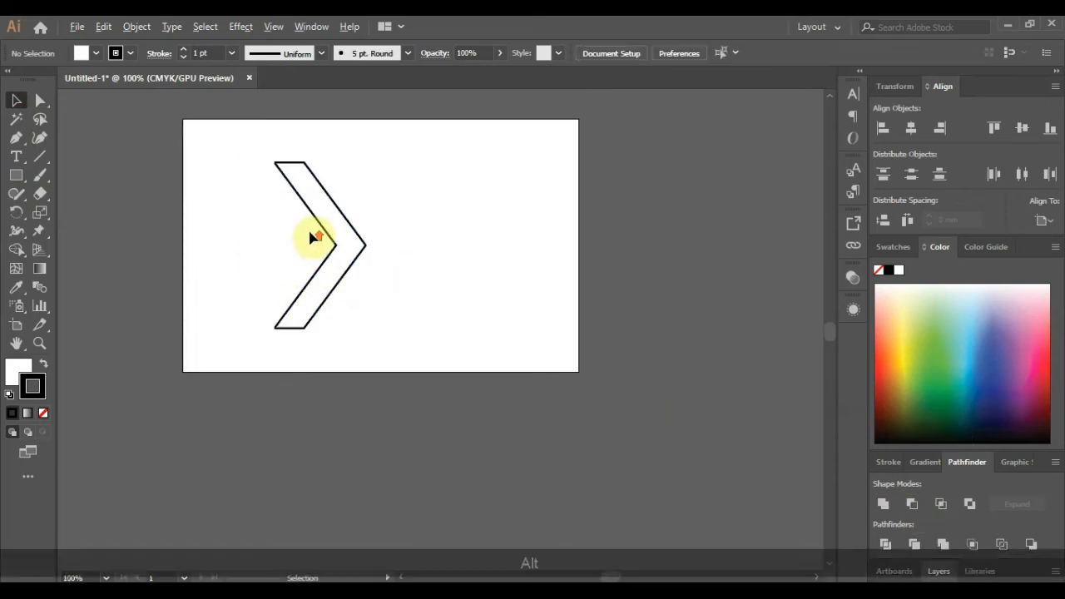
left_click_drag(344, 250, 293, 250)
- Reflect the left chevron copy vertically and nudge it left so the two interlock
right_click(293, 250)
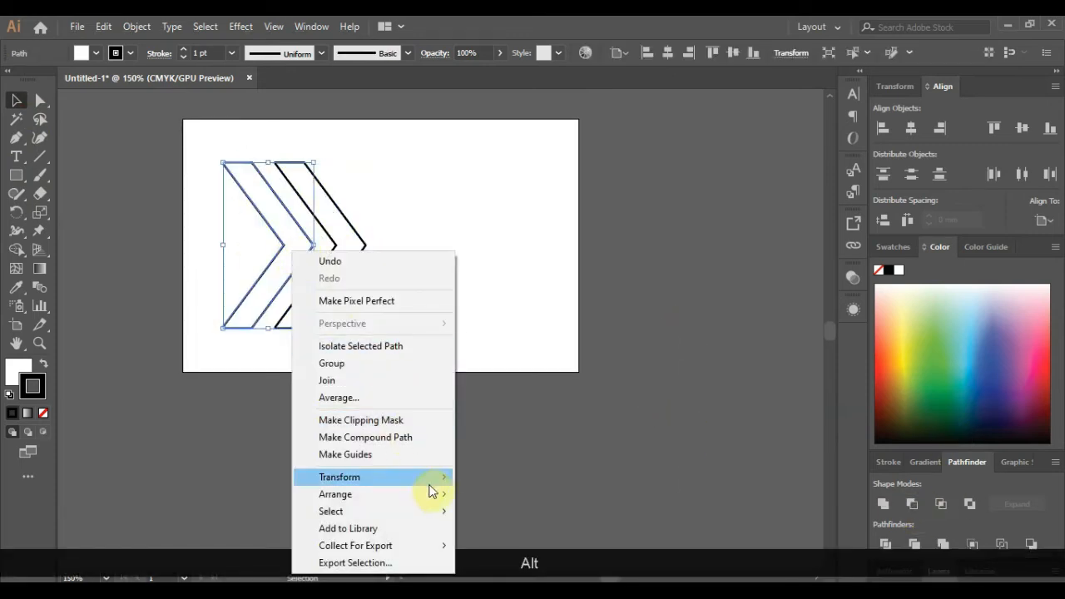
mouse_move(429, 476)
left_click(526, 399)
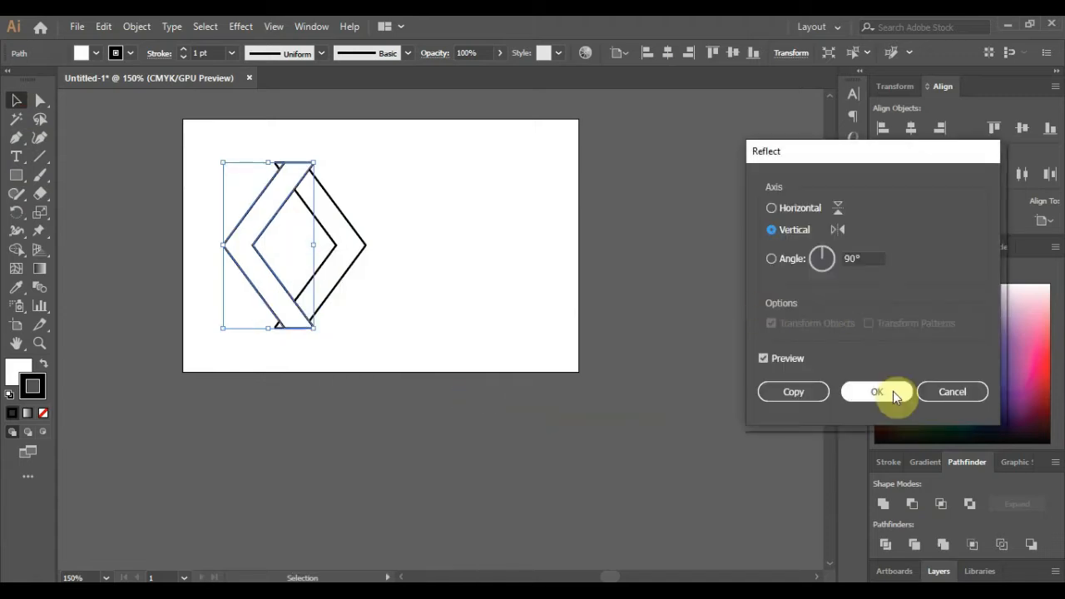
left_click(889, 393)
left_click(662, 215)
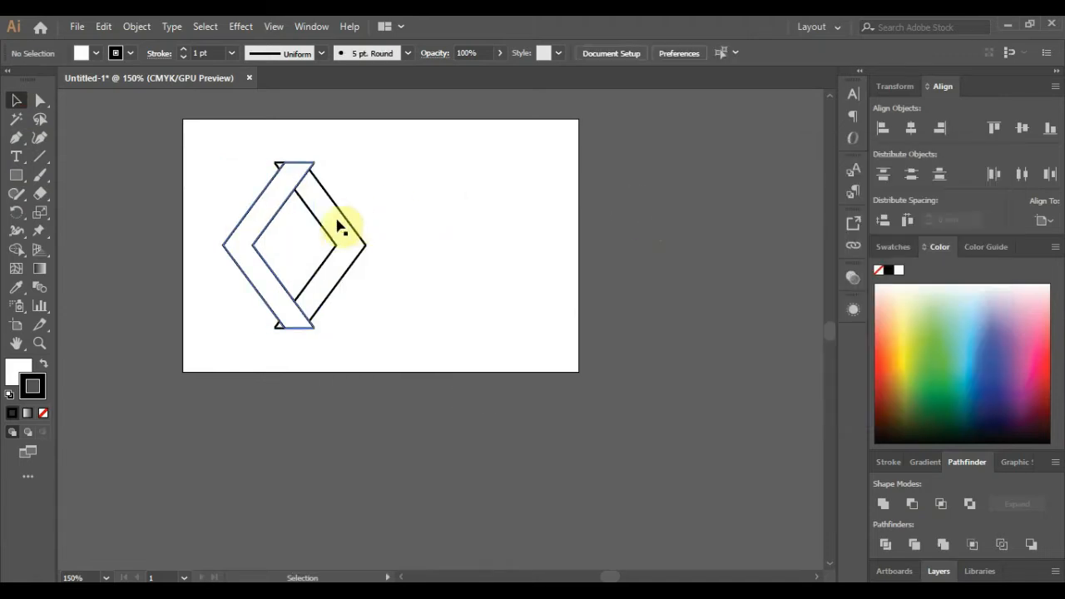
left_click(297, 218)
key("Left")
key("Left")
key("Left")
key("Left")
key("Left")
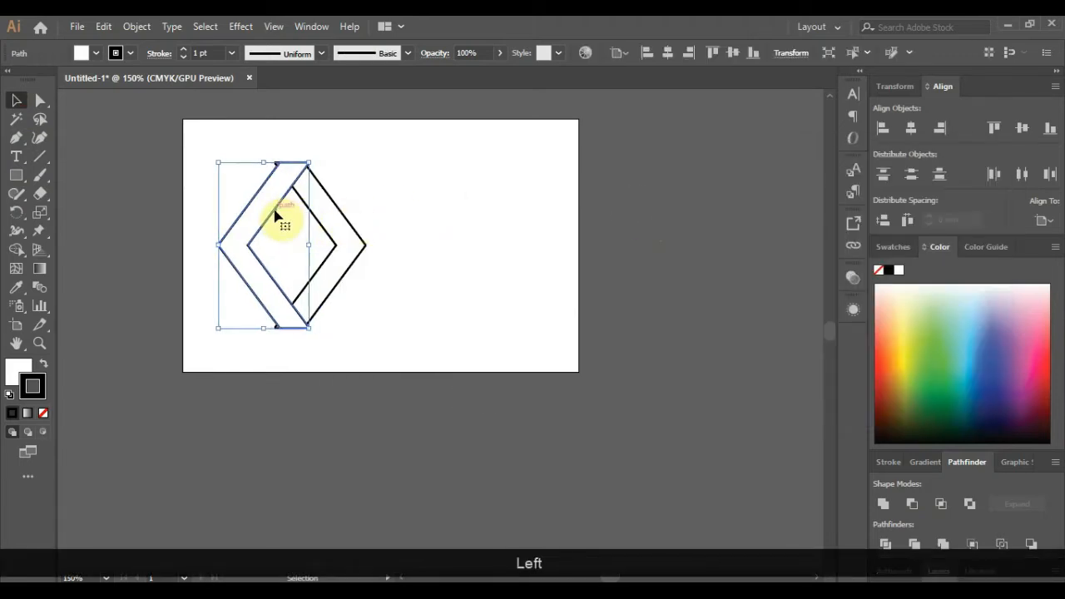
left_click(685, 239)
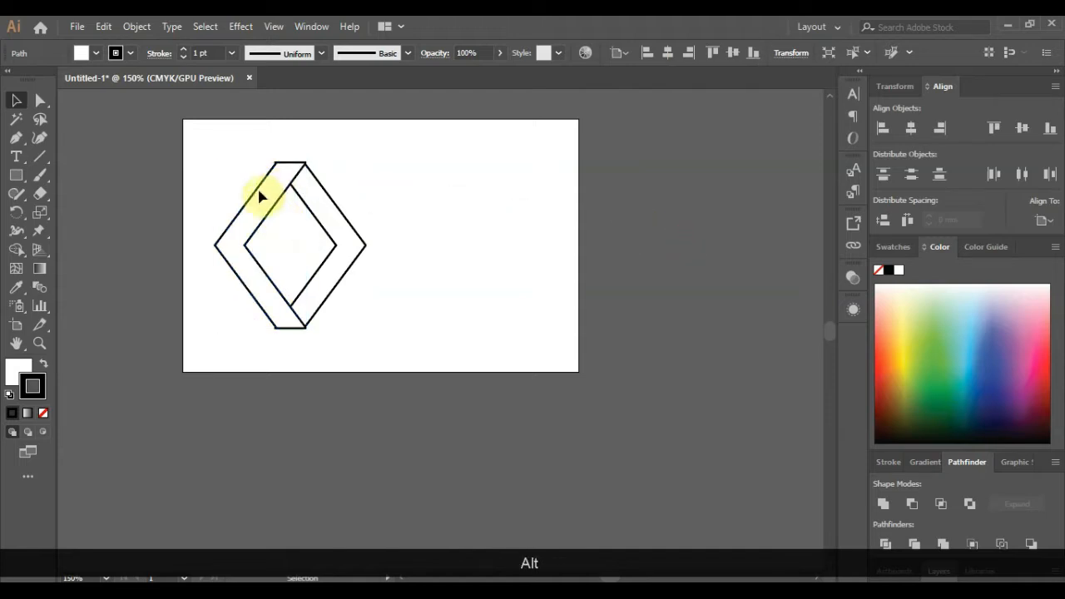
scroll(260, 196, "up", 2)
left_click(16, 175)
scroll(166, 147, "down", 1)
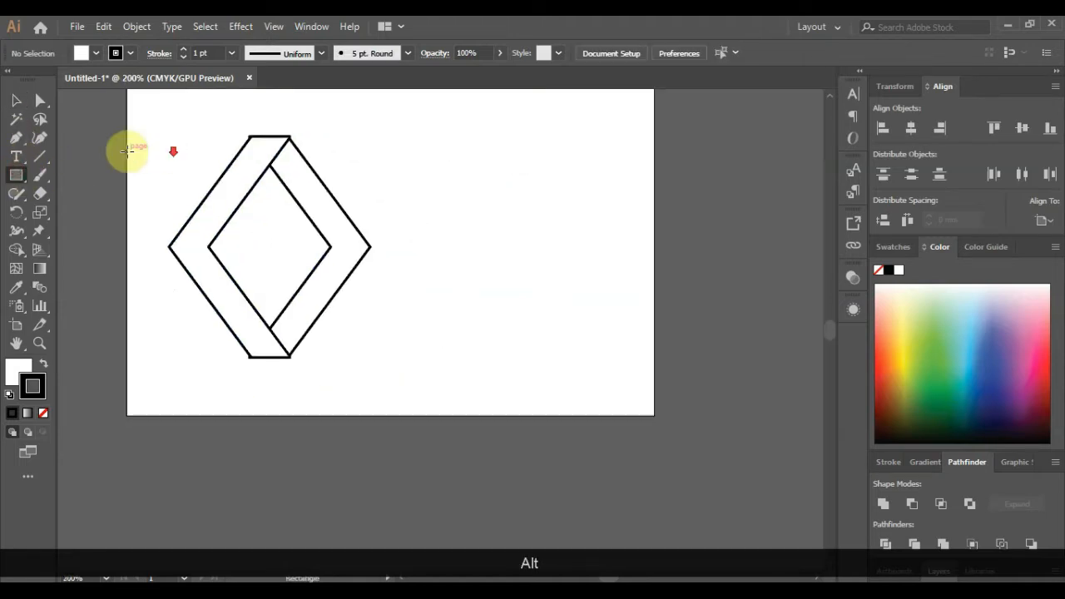
- Draw a square over the shape's left part, adjusting its edges to meet the chevron's inner corner
mouse_move(128, 151)
left_mouse_down()
mouse_move(161, 308)
mouse_move(254, 357)
mouse_move(269, 330)
left_mouse_up()
left_click_drag(197, 152, 199, 164)
scroll(216, 169, "up", 1)
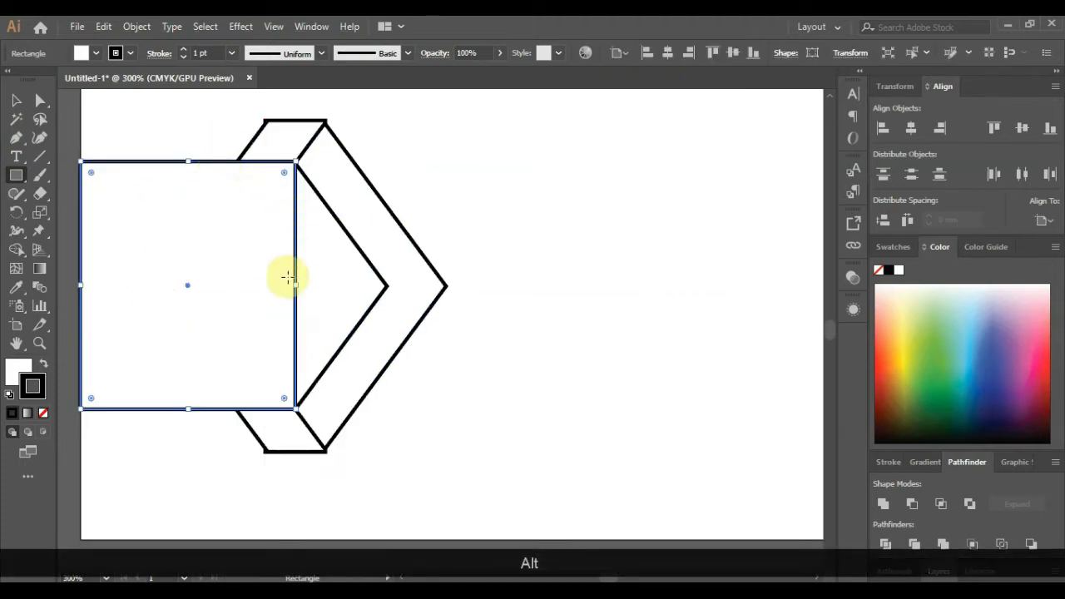
left_click_drag(295, 286, 288, 286)
scroll(242, 162, "up", 1)
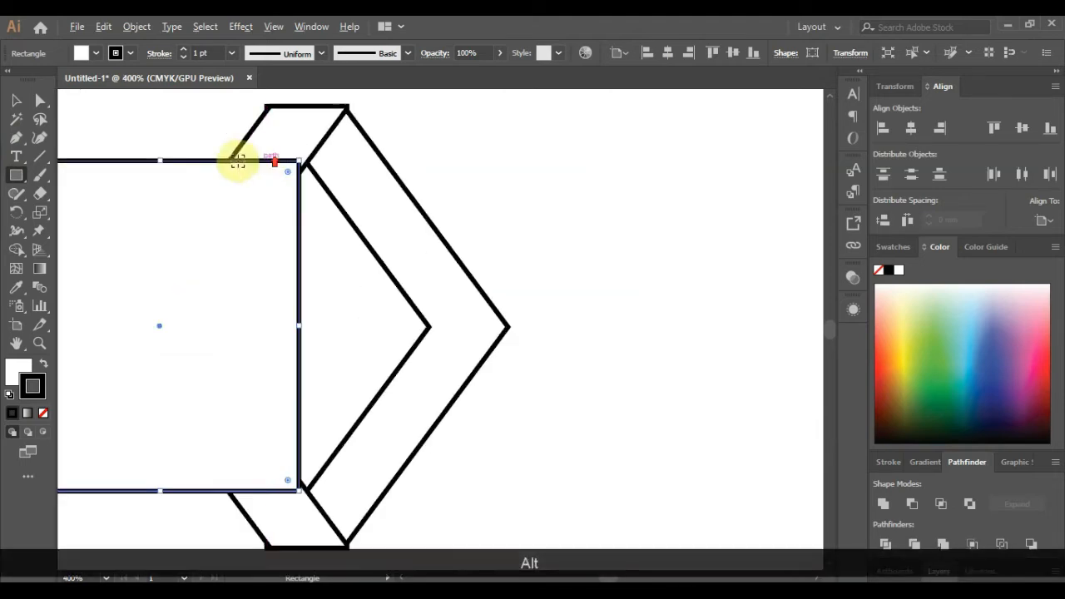
left_click_drag(161, 159, 160, 167)
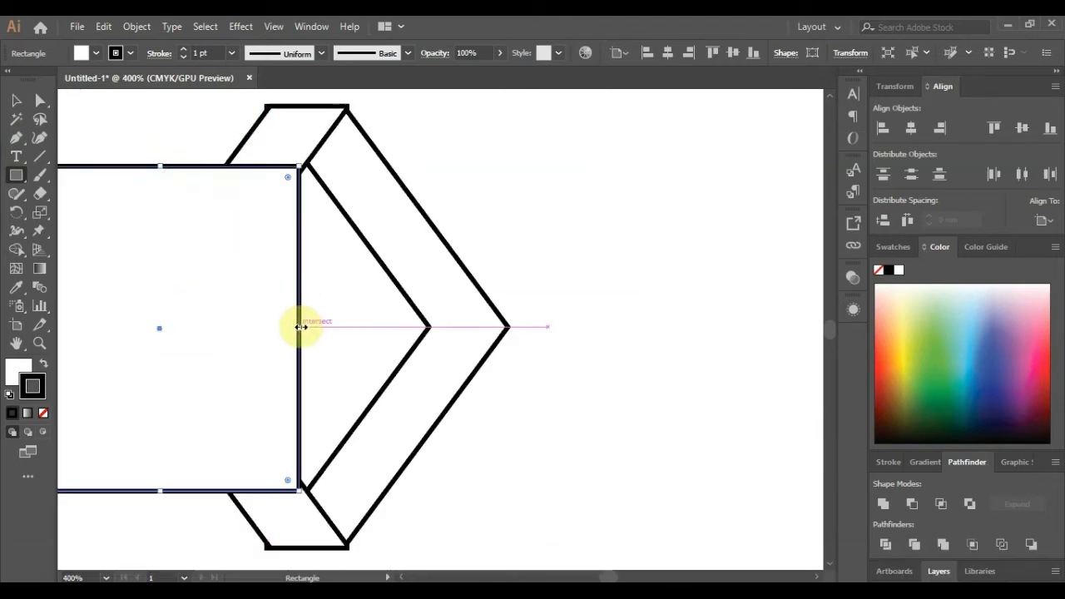
left_click_drag(301, 327, 305, 318)
scroll(293, 298, "down", 1)
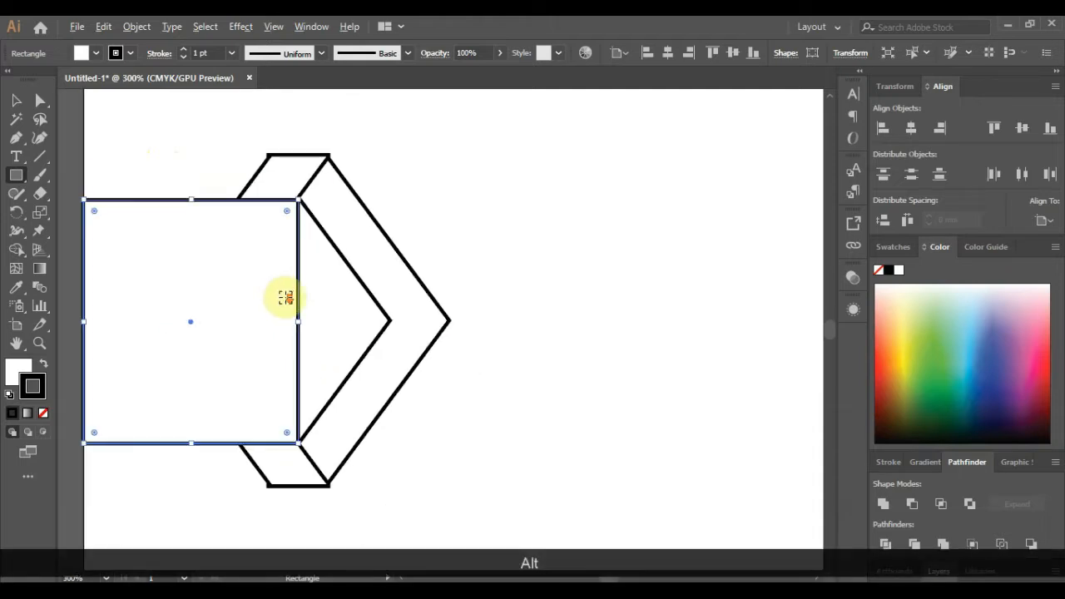
left_click(515, 263)
left_click(574, 335)
- Set a copy of the square aside and subtract the square from the chevron with Minus Front
left_click(16, 101)
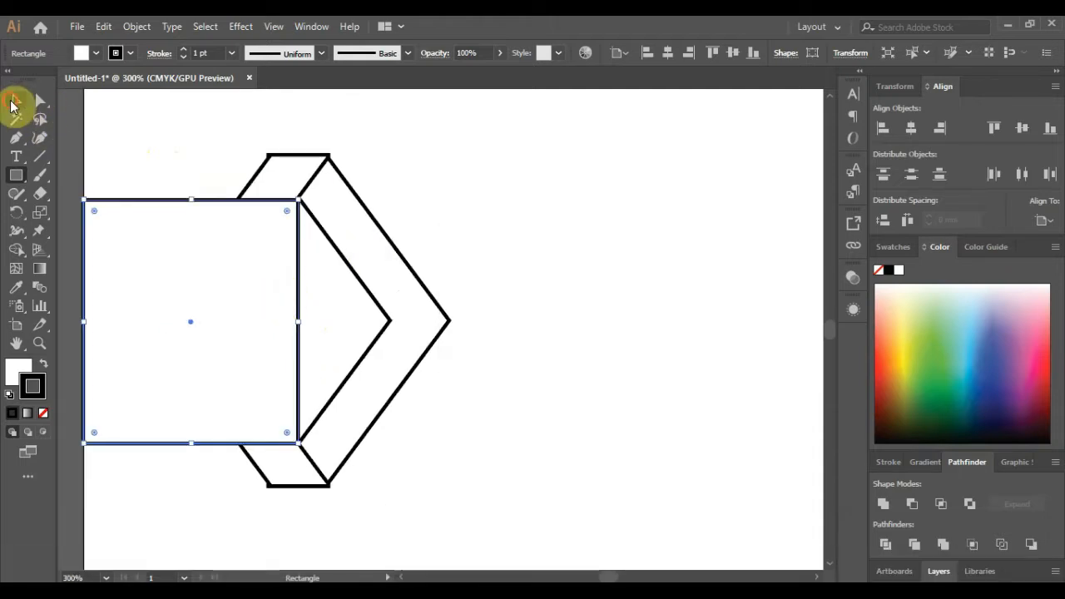
left_click_drag(228, 249, 241, 209)
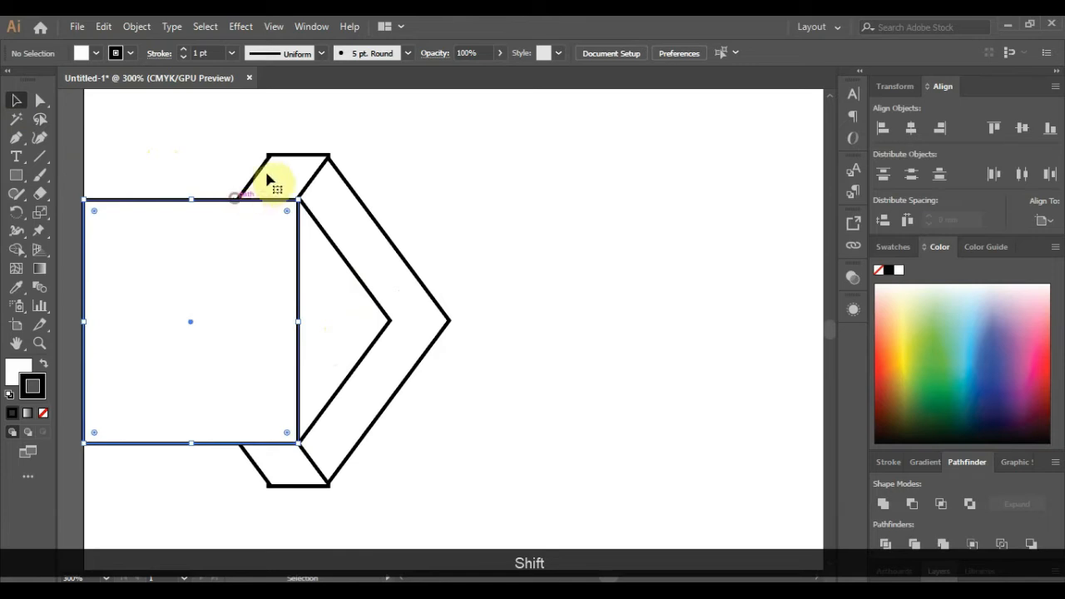
left_click_drag(207, 268, 653, 271)
left_click(259, 175)
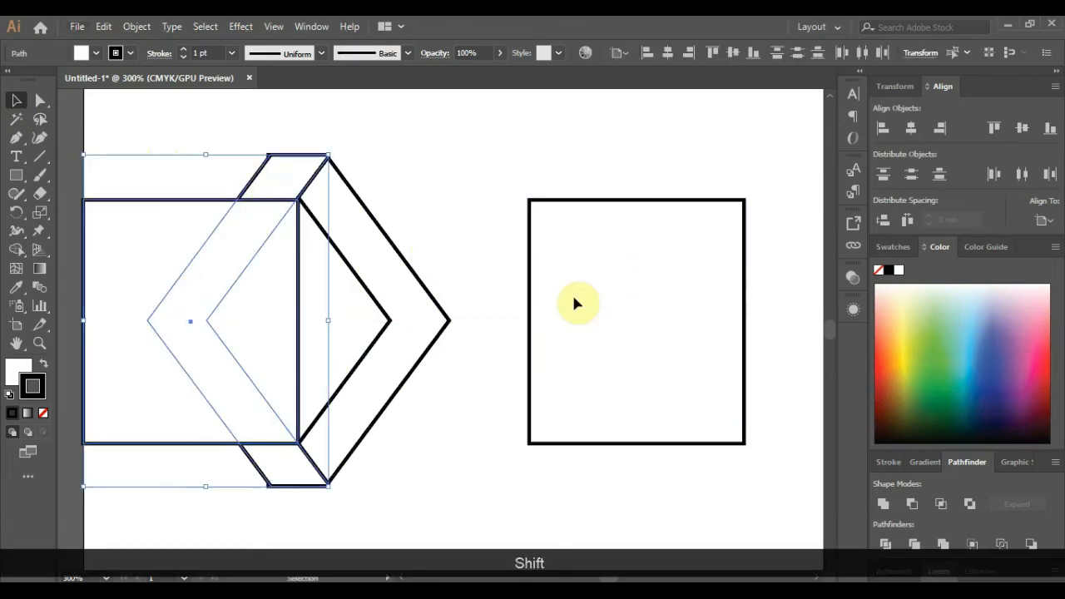
left_click(913, 504)
- Send the leftover cut pieces backward and move the square back over the chevron's left side
left_click(463, 175)
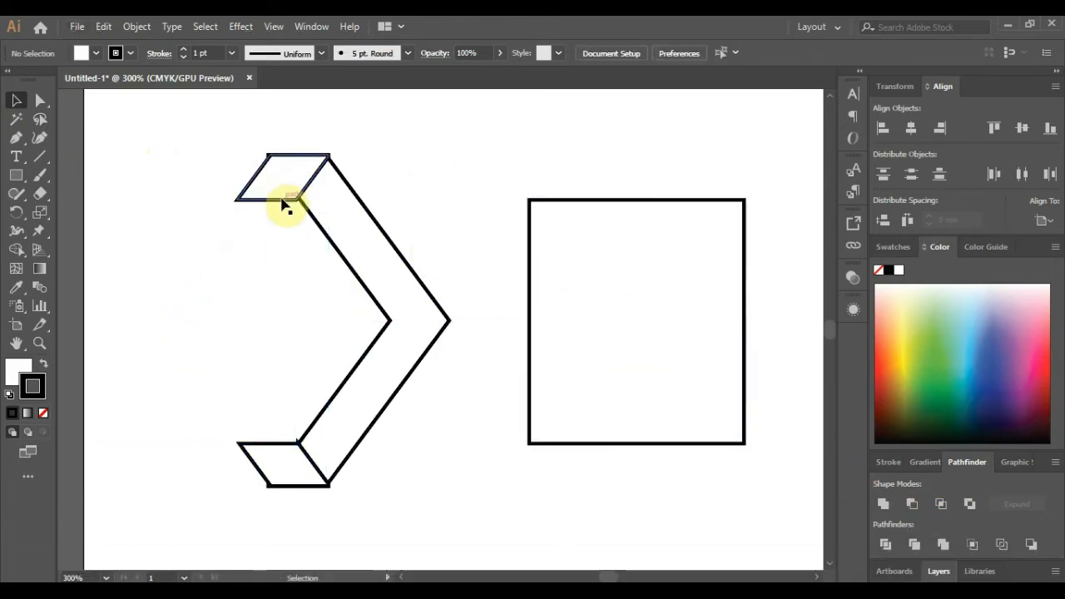
left_click(283, 204)
right_click(283, 204)
mouse_move(387, 369)
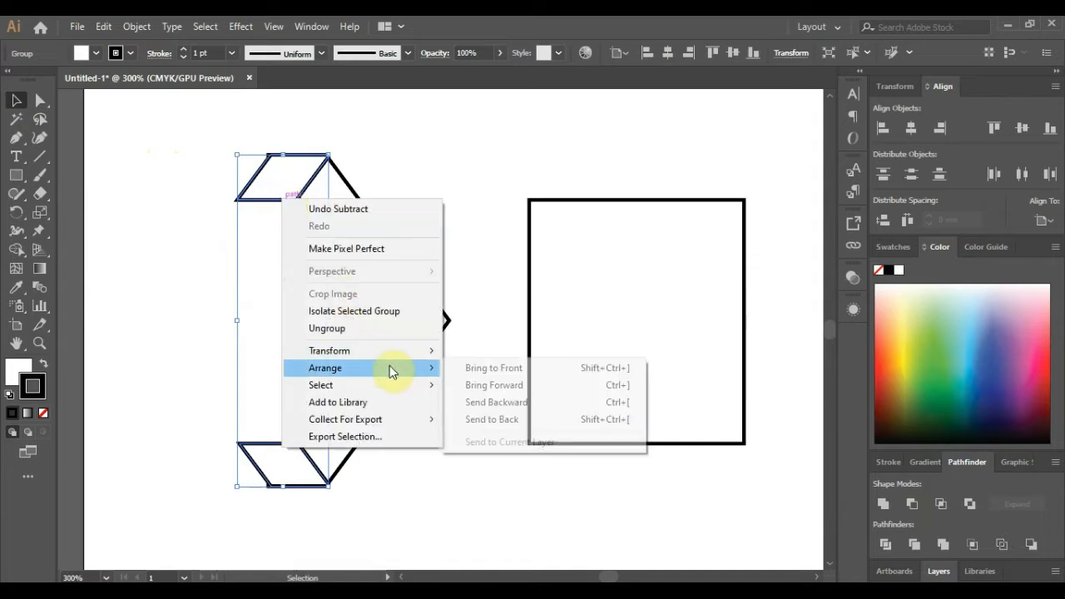
left_click(502, 405)
left_click(425, 219)
left_click_drag(614, 297, 178, 299)
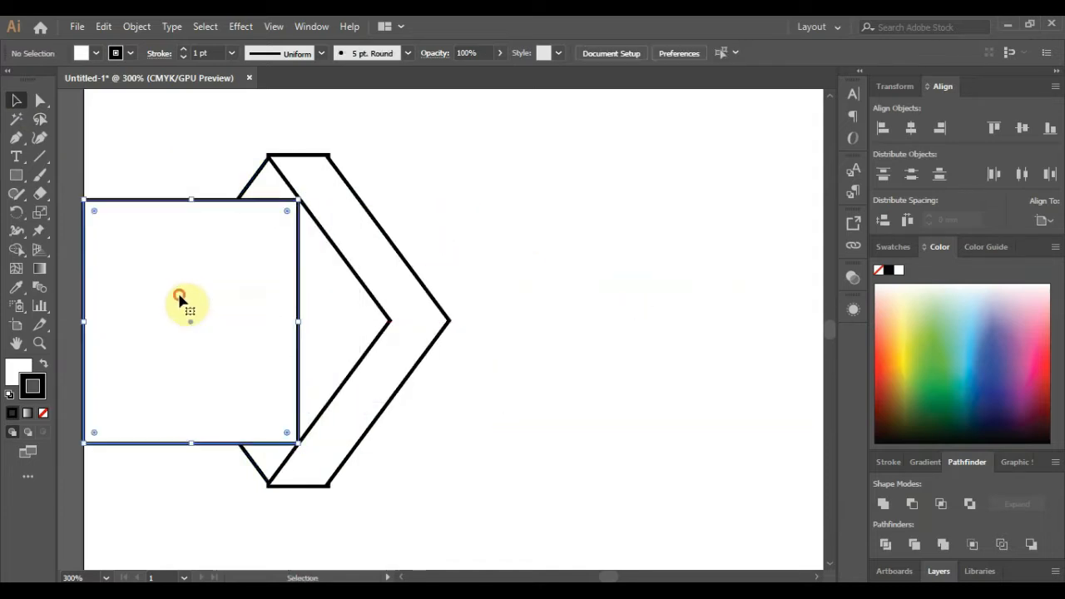
- Enlarge the shapes from their centre and move them to the artboard's left edge
left_click(544, 325)
scroll(283, 183, "up", 5)
left_click(283, 188)
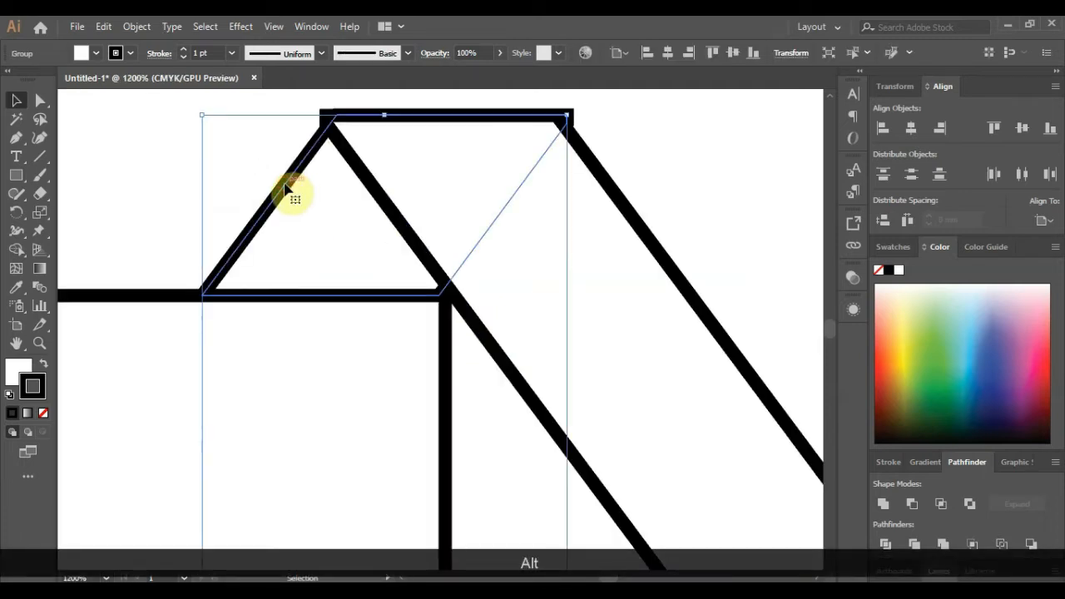
scroll(285, 187, "down", 4)
left_click(564, 197)
scroll(563, 197, "down", 1)
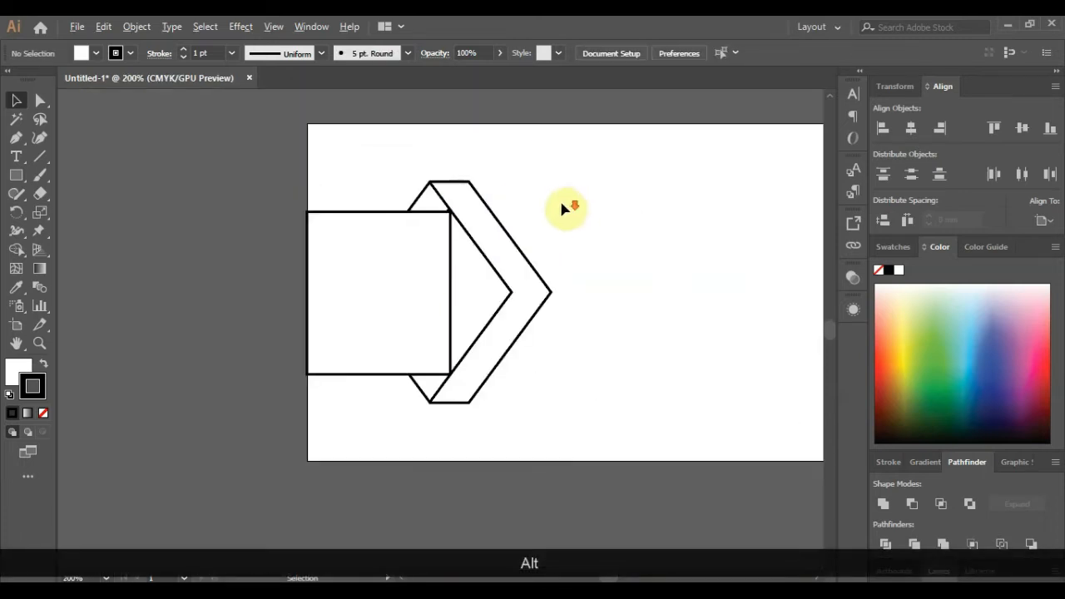
left_click_drag(574, 434, 599, 444)
left_click_drag(463, 368, 492, 369)
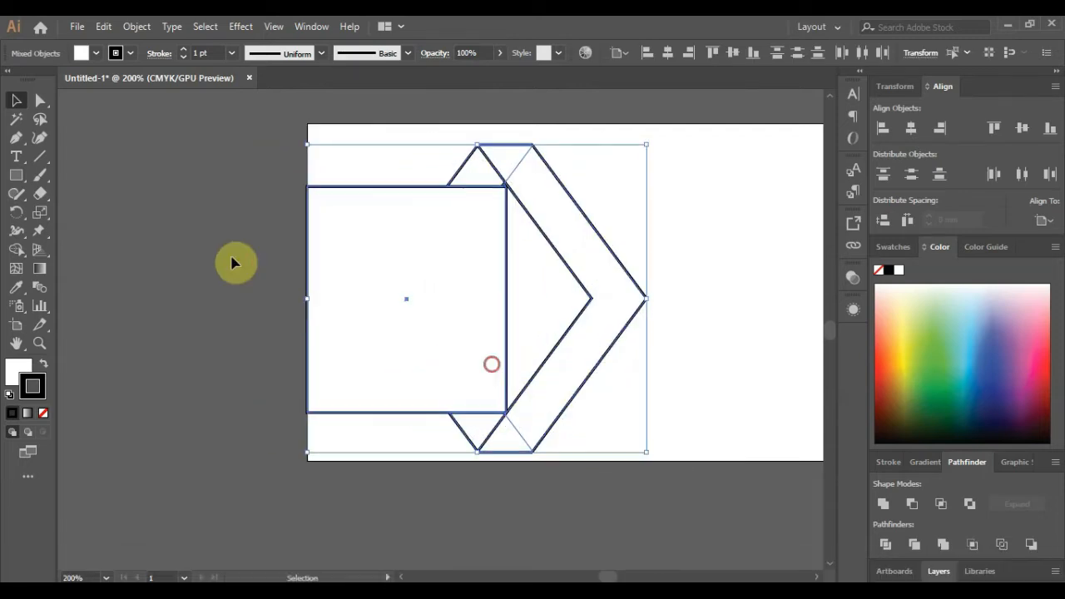
left_click(181, 233)
scroll(165, 226, "down", 1)
scroll(358, 196, "up", 1)
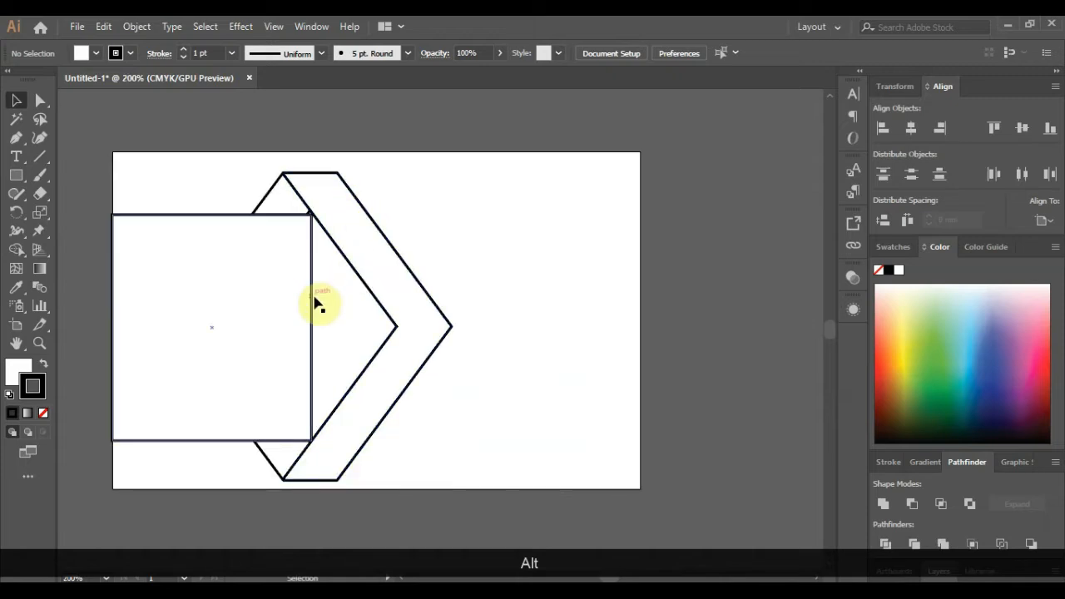
- Widen the rectangle and point its right side by adding a mid-edge anchor and nudging corners left
left_click_drag(313, 331, 409, 334)
left_click(16, 137)
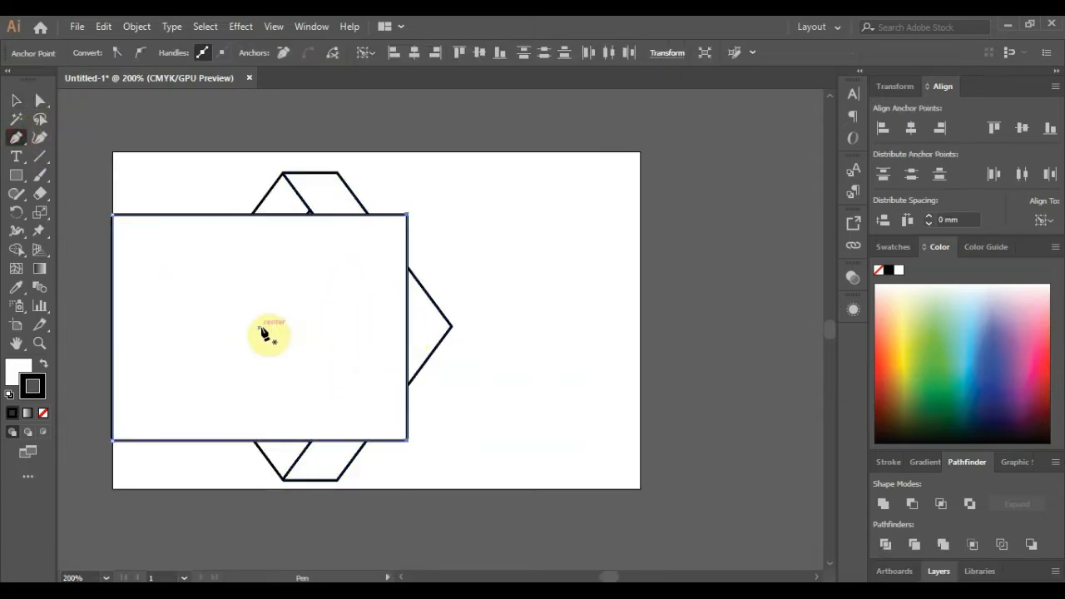
left_click(411, 329)
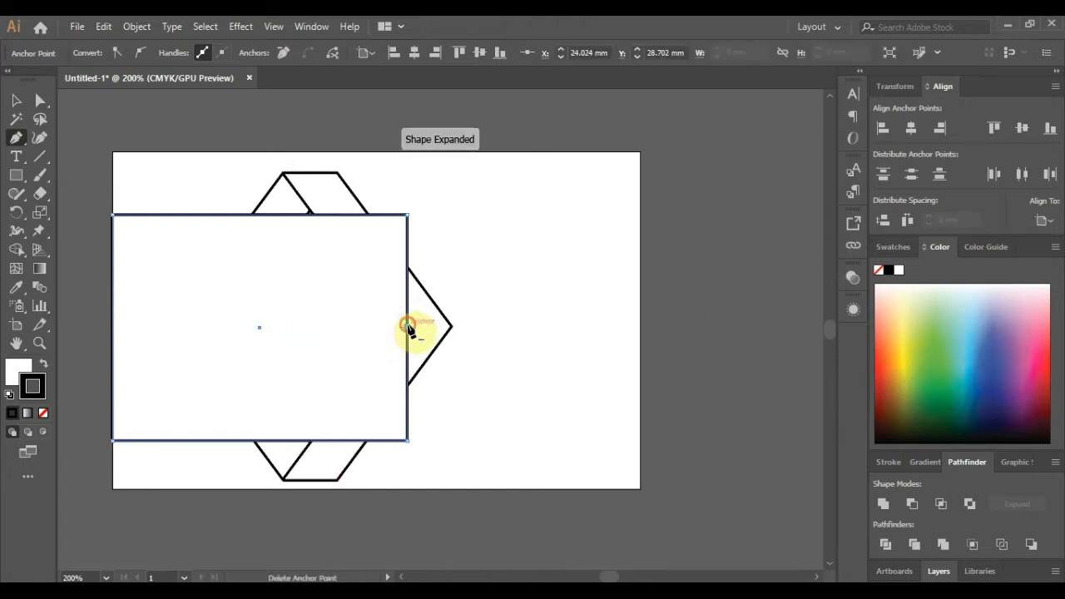
left_click(40, 100)
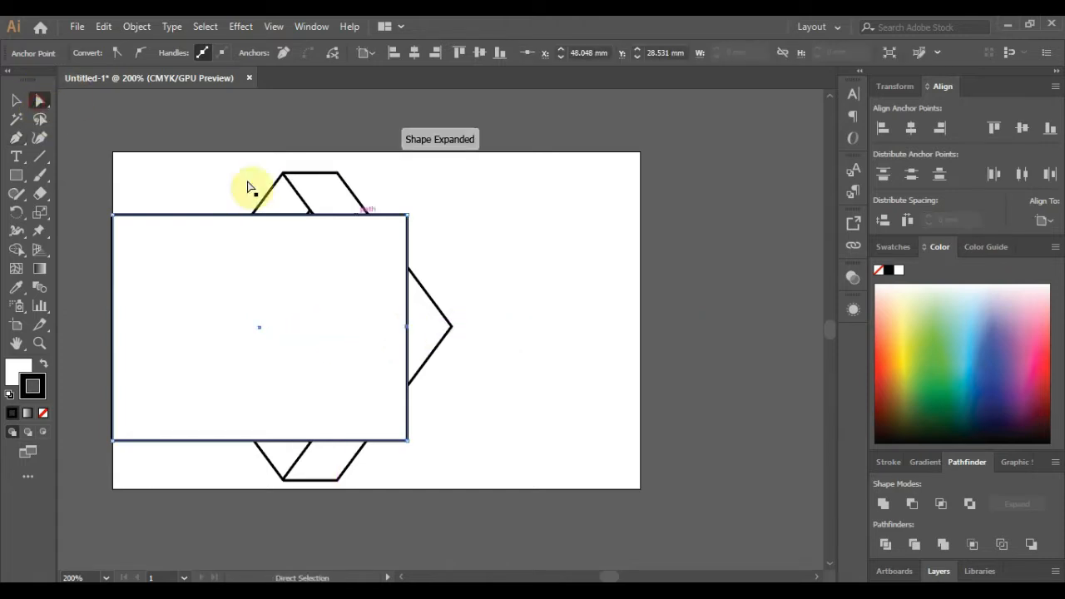
left_click(408, 439, "shift")
key("Left")
key("Left")
key("Left")
key("Left")
key("Left")
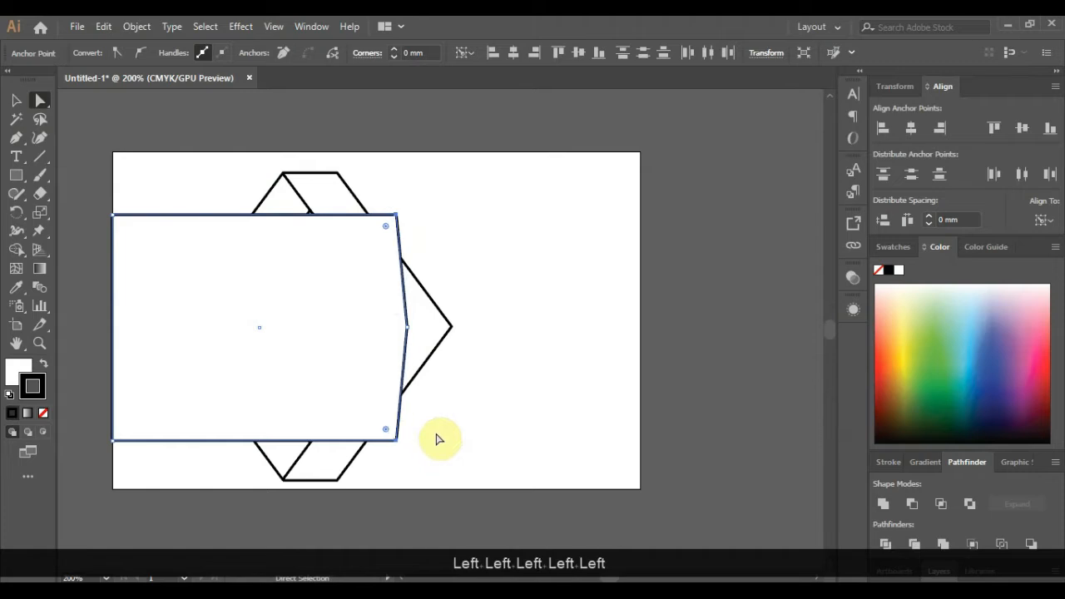
key("Left")
key("Left")
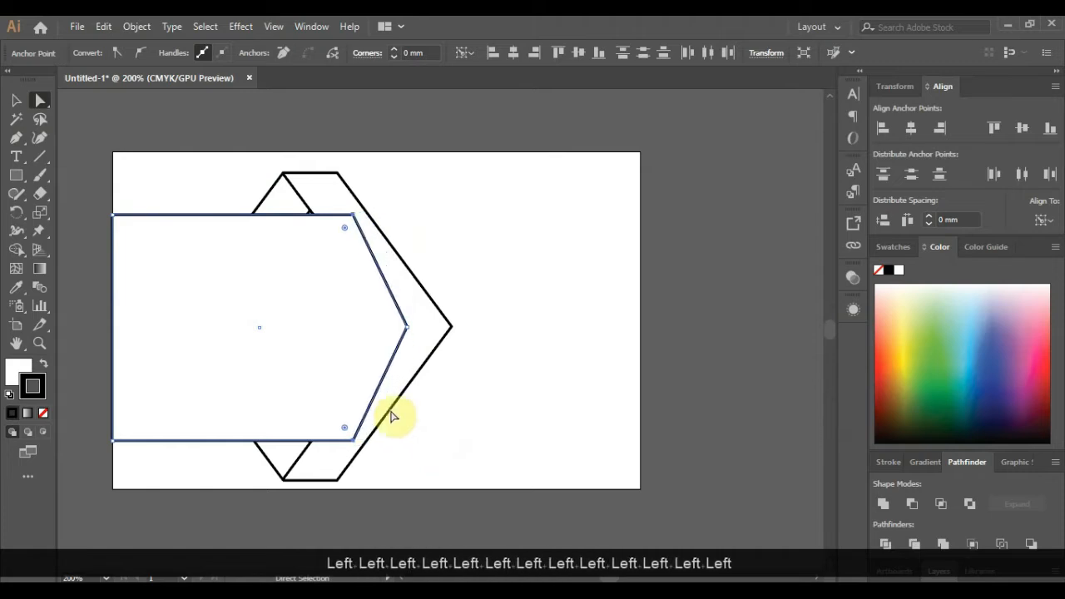
left_click(18, 103)
left_click(611, 293)
right_click(312, 297)
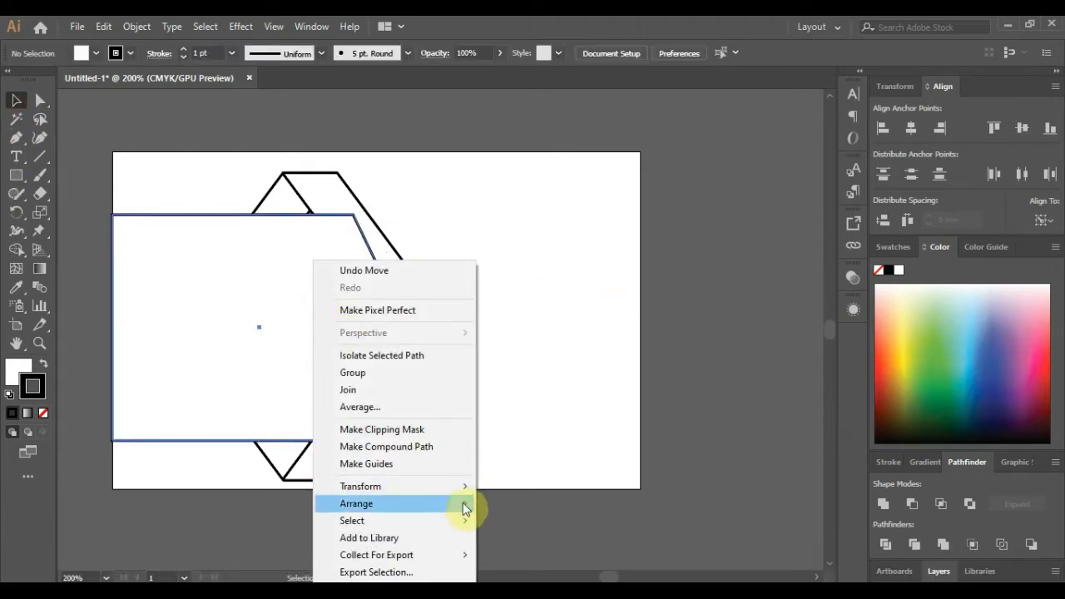
- Send the rectangle behind the chevron, remove its outline and fill it grey
mouse_move(469, 523)
left_click(522, 558)
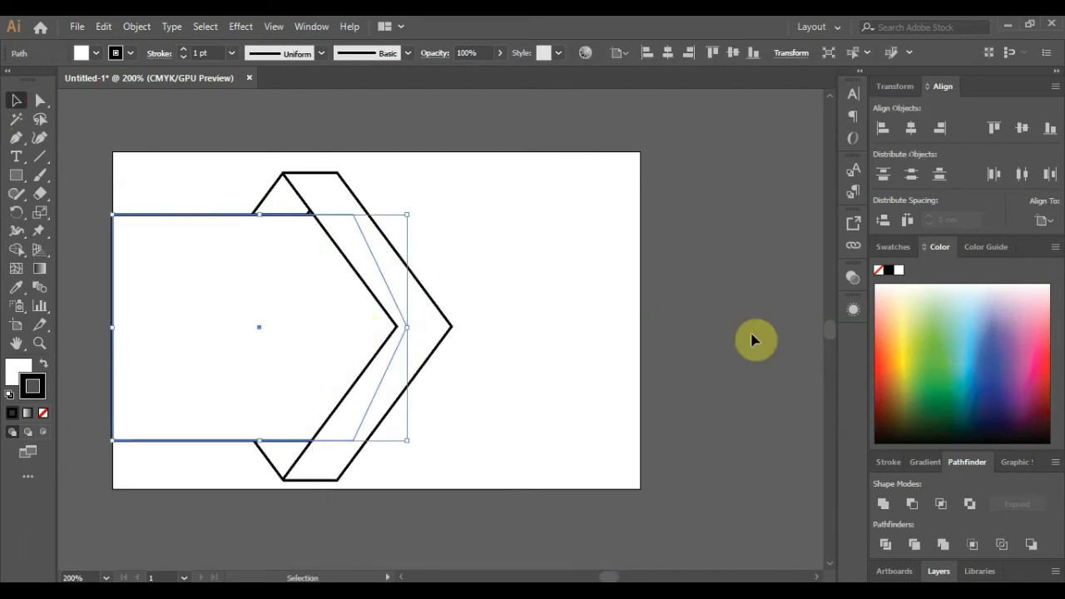
left_click(751, 342)
left_click(268, 266)
left_click(42, 411)
left_click(18, 371)
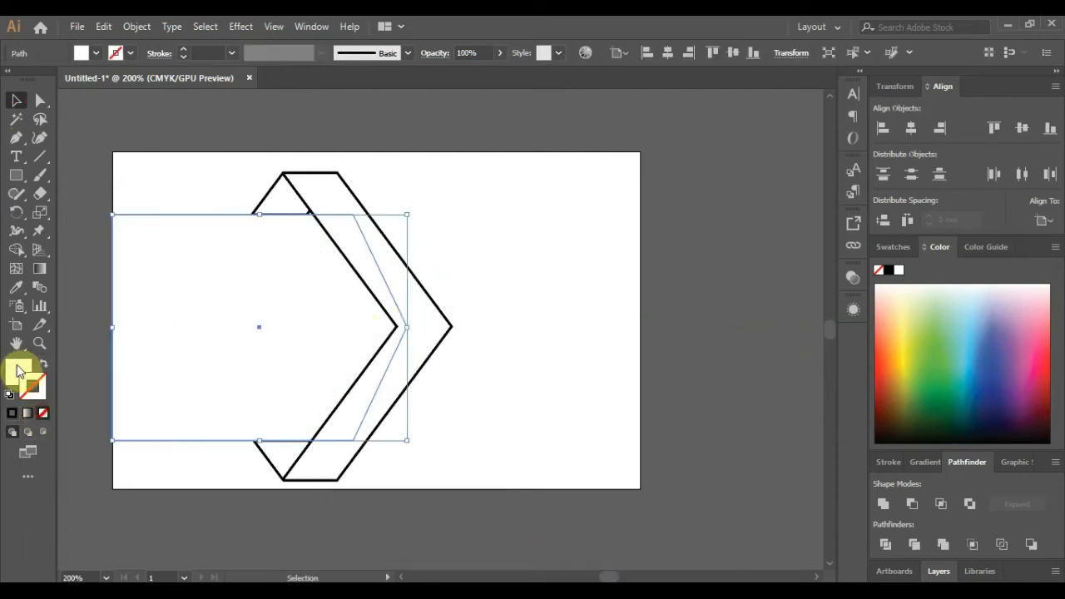
left_click(901, 247)
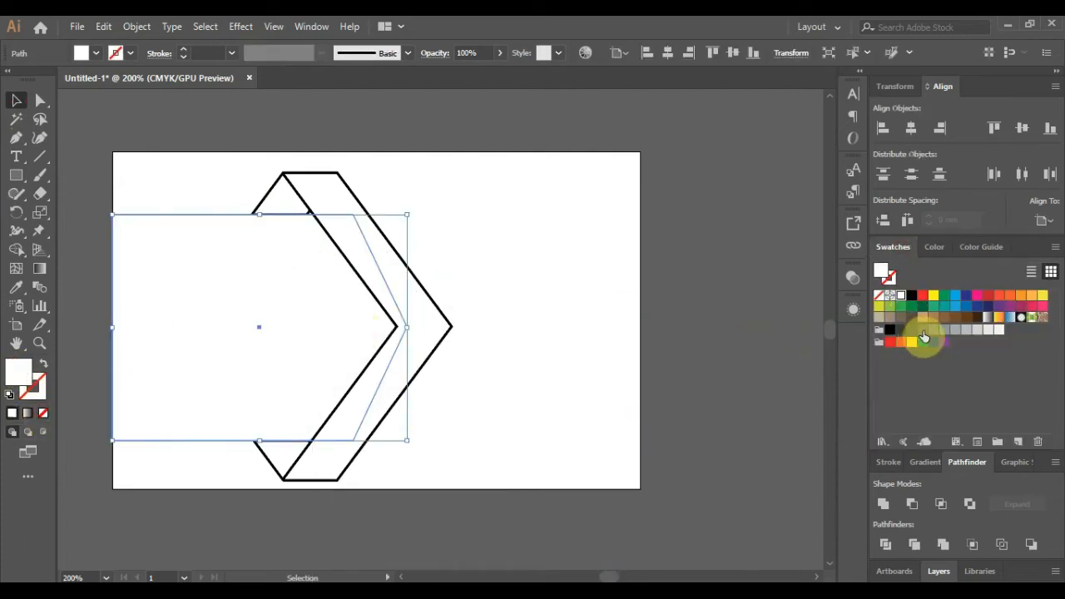
left_click(923, 332)
left_click(718, 321)
- Give the chevron a CMYK Magenta fill with no outline
left_click(356, 241)
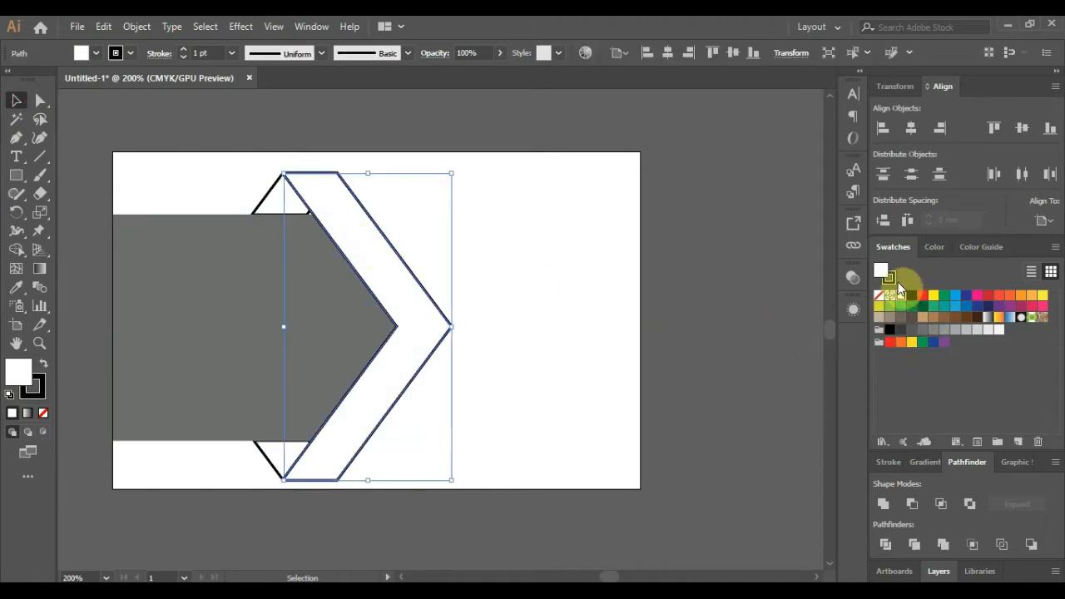
left_click(879, 296)
left_click(881, 270)
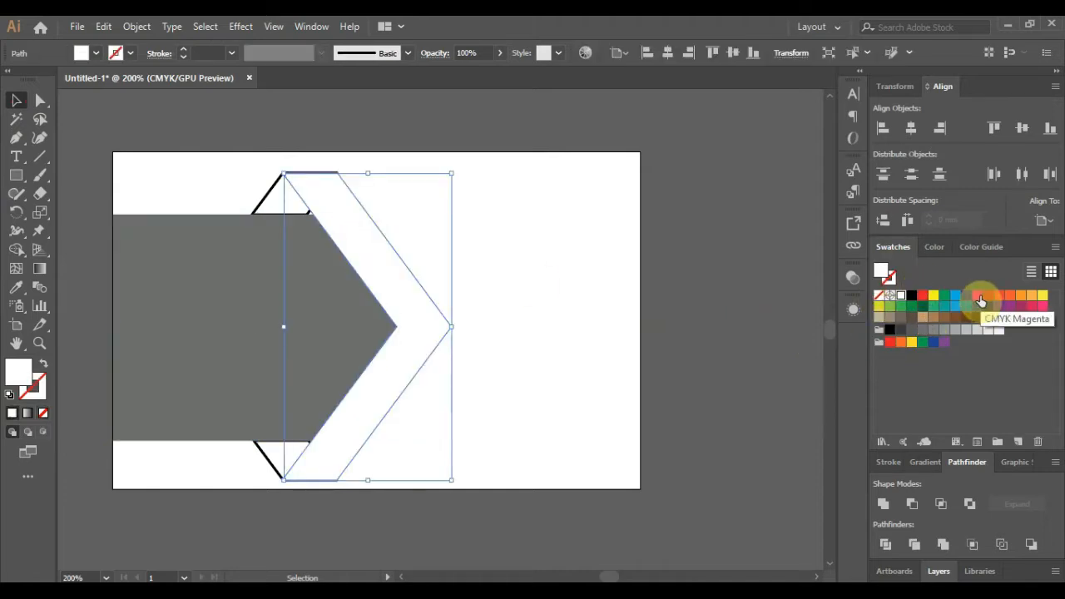
left_click(978, 297)
left_click(768, 287)
- Fill the two fold triangles with a darker pink, D30B8C
left_click(269, 203)
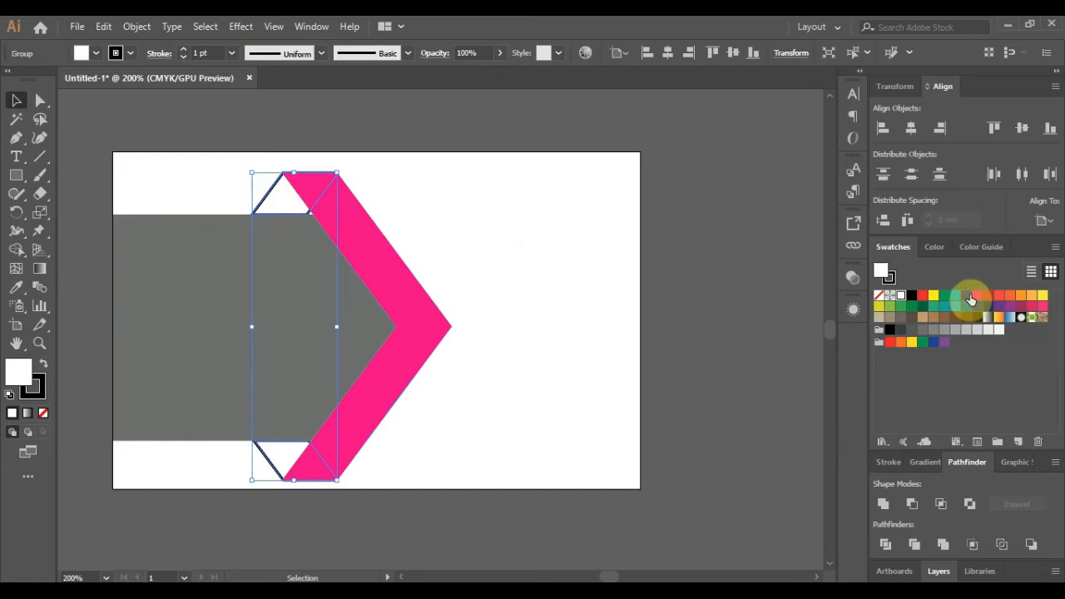
left_click(974, 297)
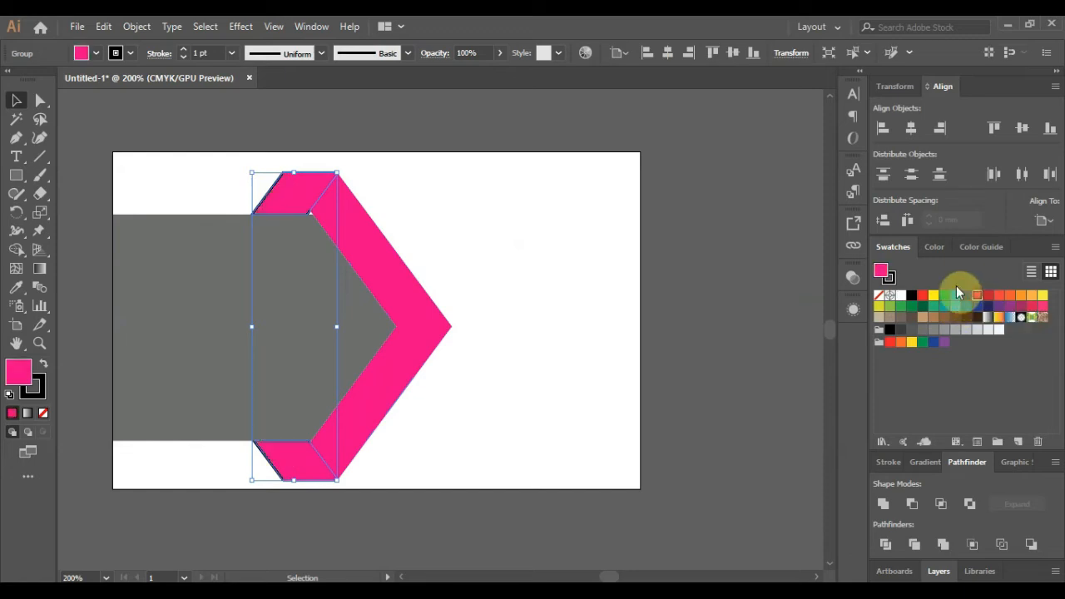
double_click(884, 273)
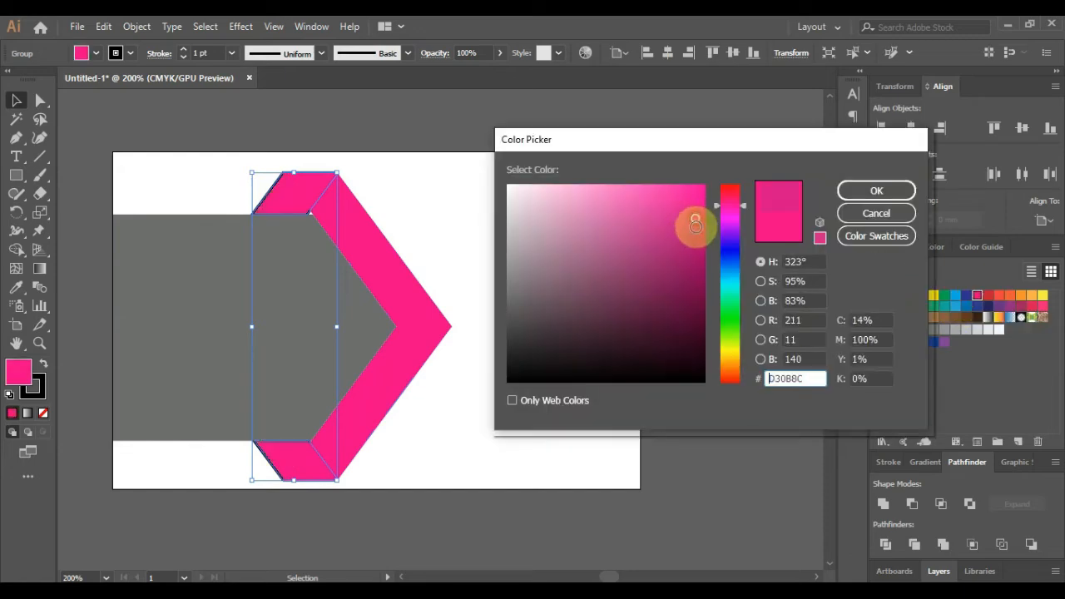
key("Return")
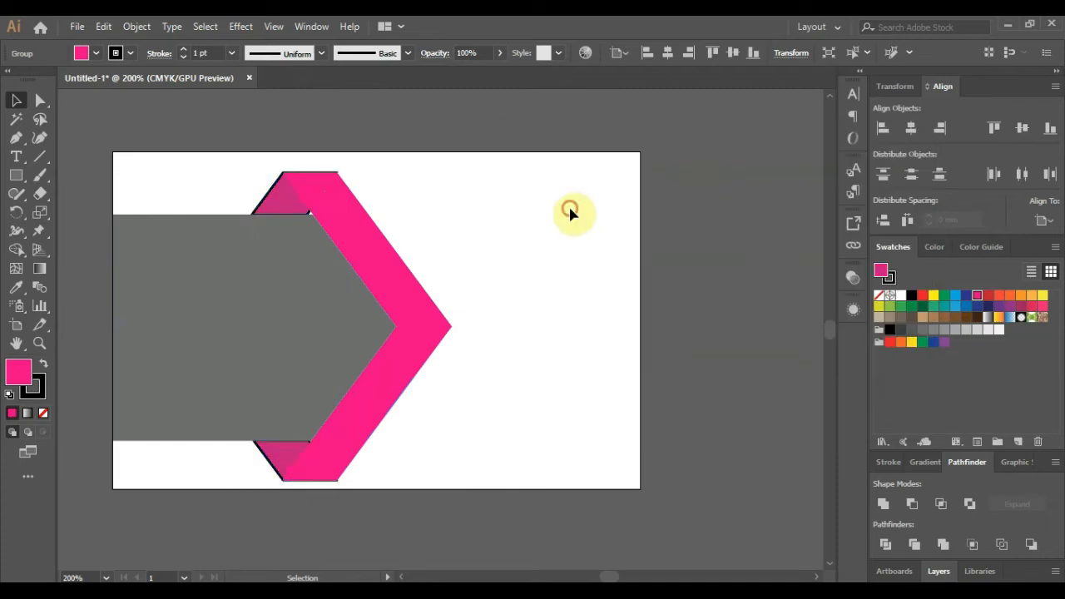
left_click(569, 213)
- Set the stroke of both fold triangles to None
left_click(273, 468)
left_click(275, 191, "shift")
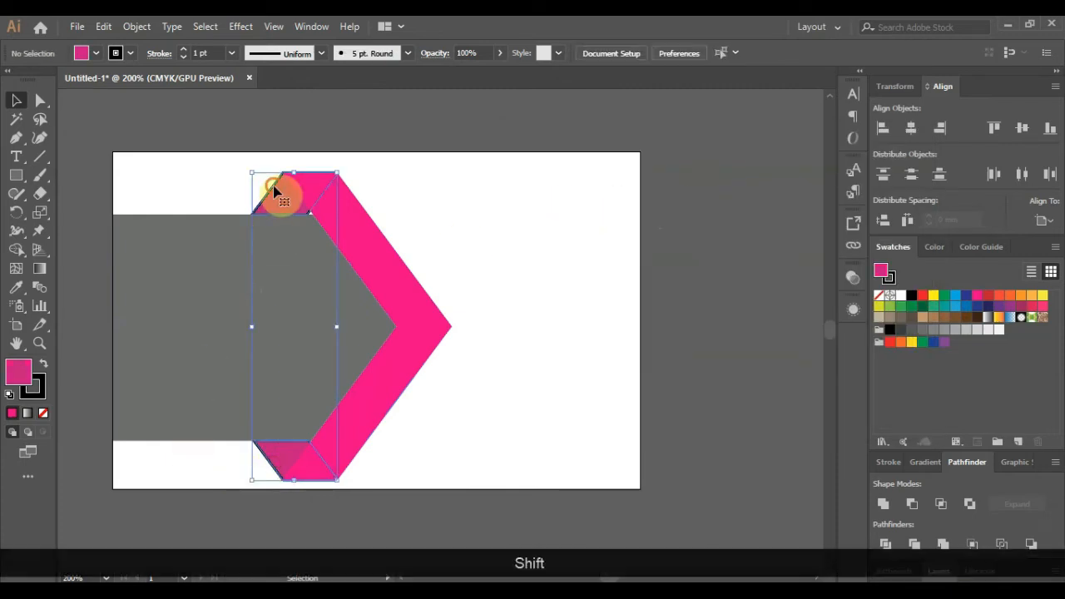
left_click(891, 278)
left_click(879, 296)
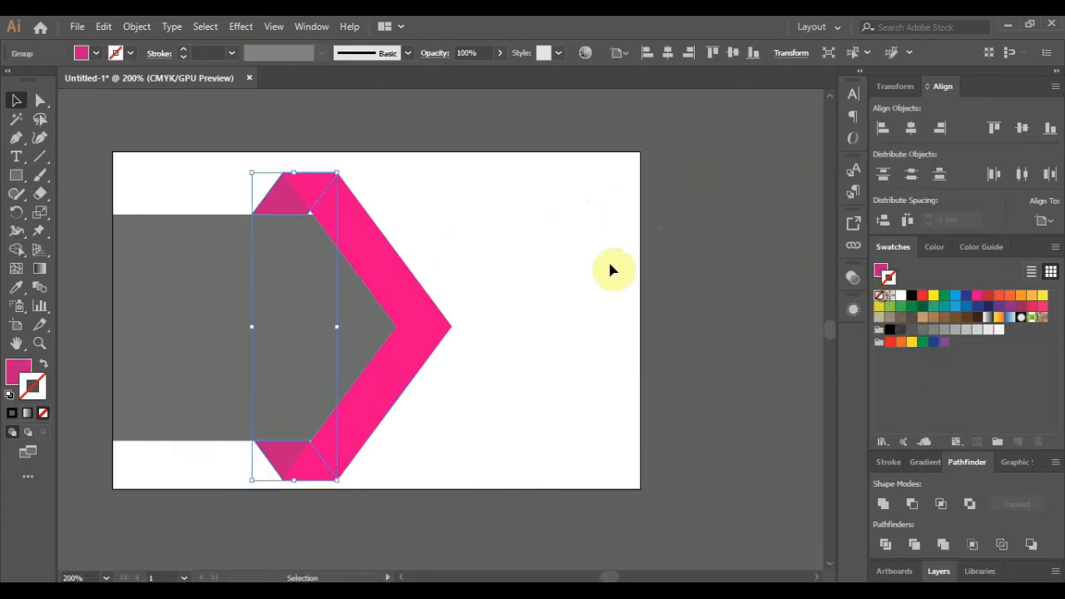
left_click(609, 265)
scroll(309, 213, "up", 3)
scroll(347, 257, "down", 3)
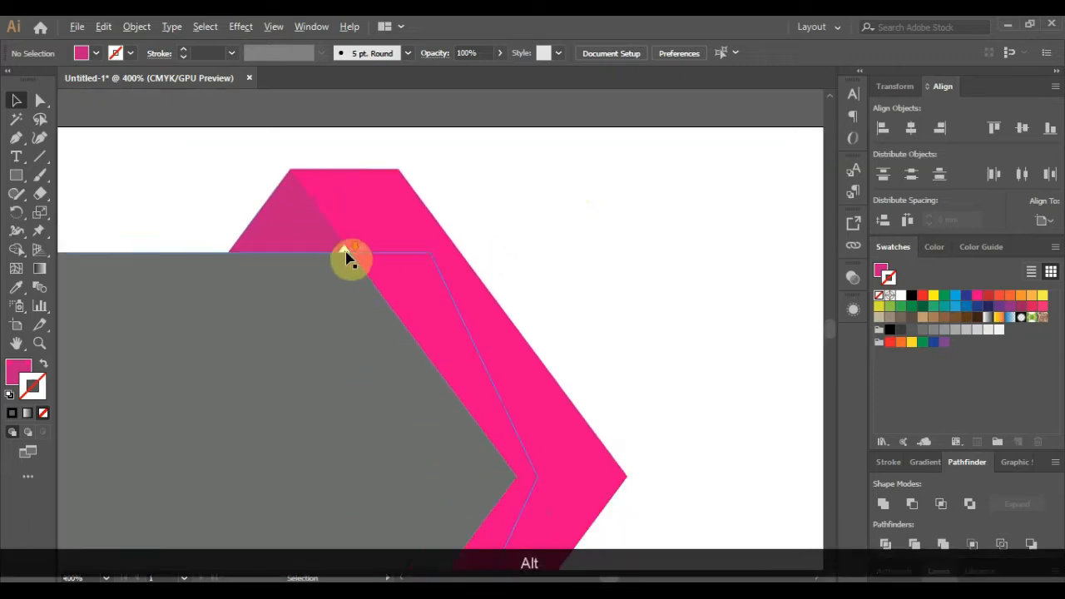
- Drag the grey panel's top and bottom edges outward to make it taller
left_click_drag(281, 264, 281, 258)
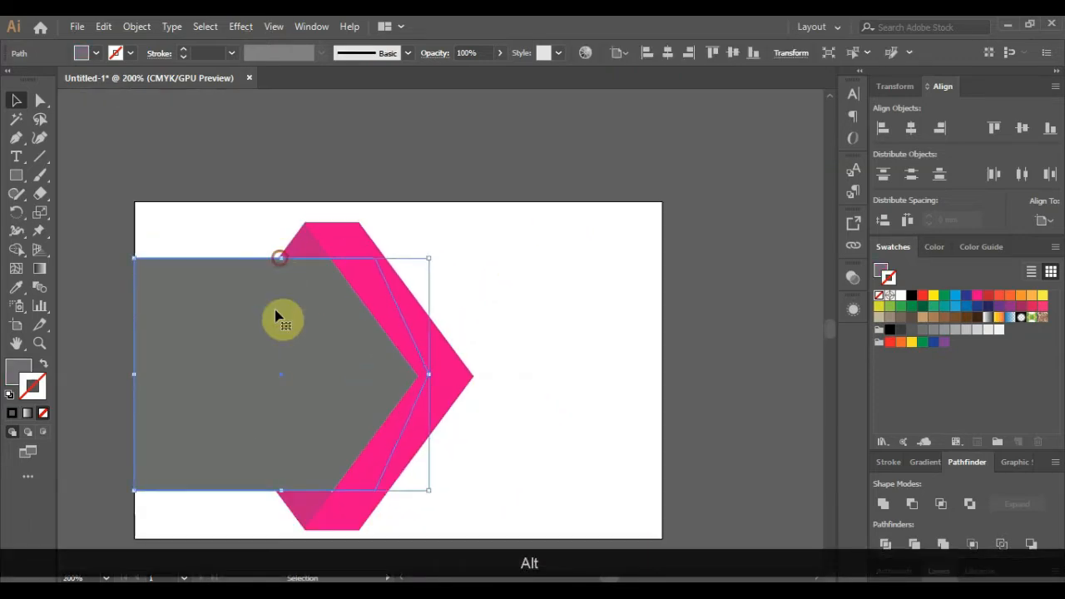
left_click_drag(281, 493, 238, 471)
scroll(302, 505, "up", 4)
scroll(238, 471, "down", 3)
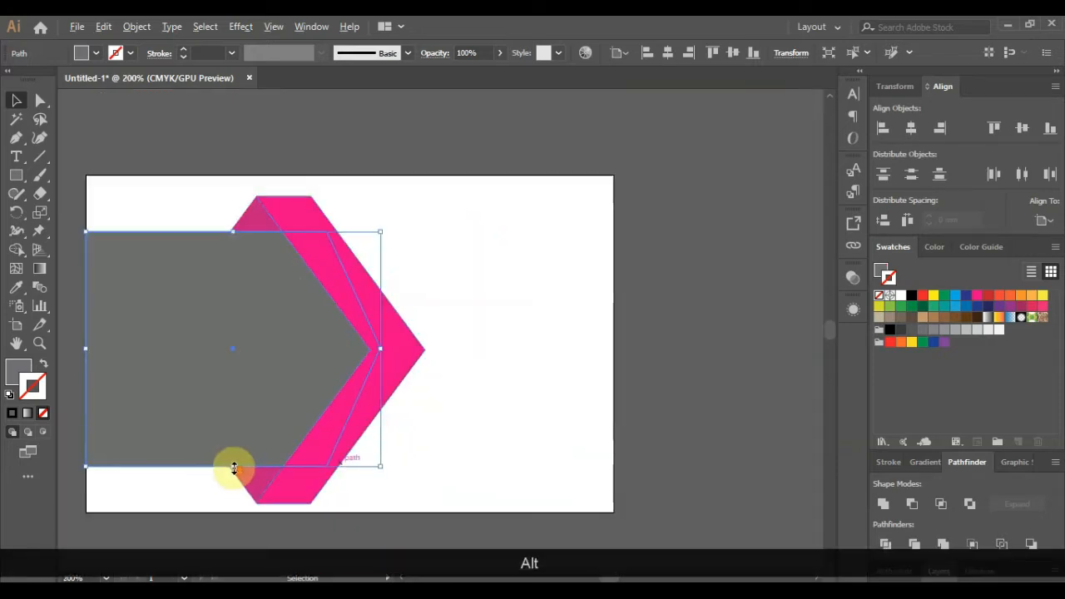
left_click(481, 419)
scroll(362, 374, "down", 2)
scroll(439, 346, "up", 1)
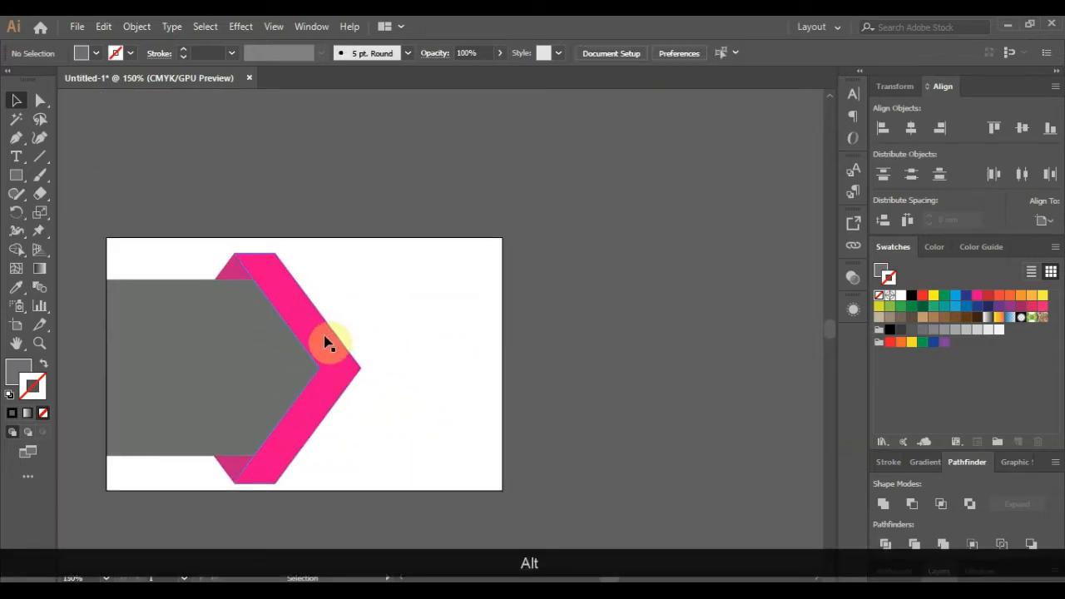
- Nudge the pink chevron's inner and outer tip points to the left
left_click(325, 337)
left_click(39, 102)
left_click(320, 369)
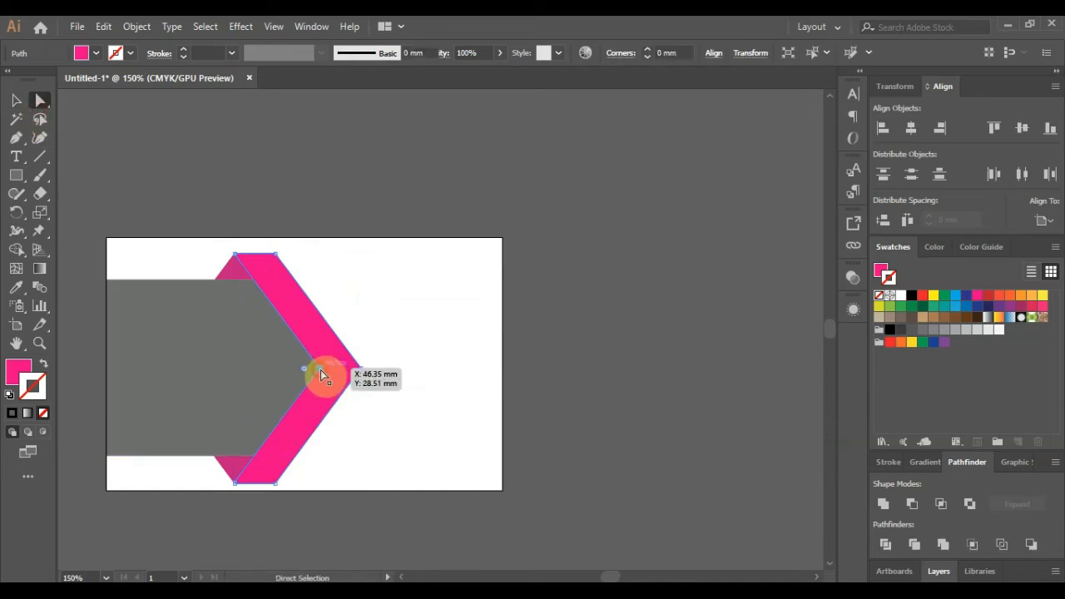
left_click(360, 368, "shift")
key("Left")
key("Left")
key("Left")
key("Left")
key("Left")
key("Left")
key("Left")
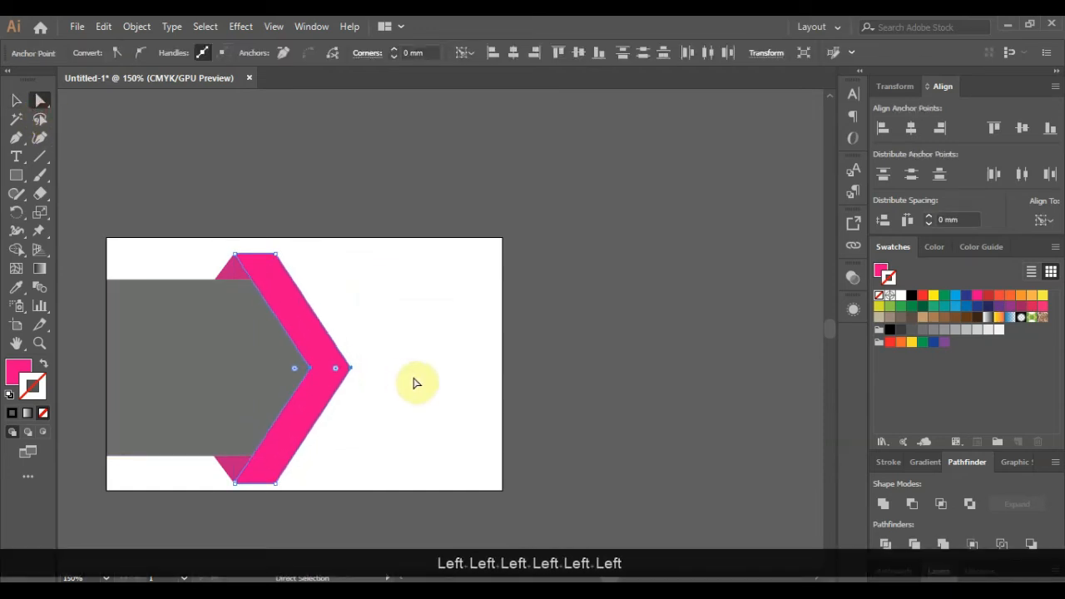
left_click(571, 404)
scroll(360, 416, "up", 1)
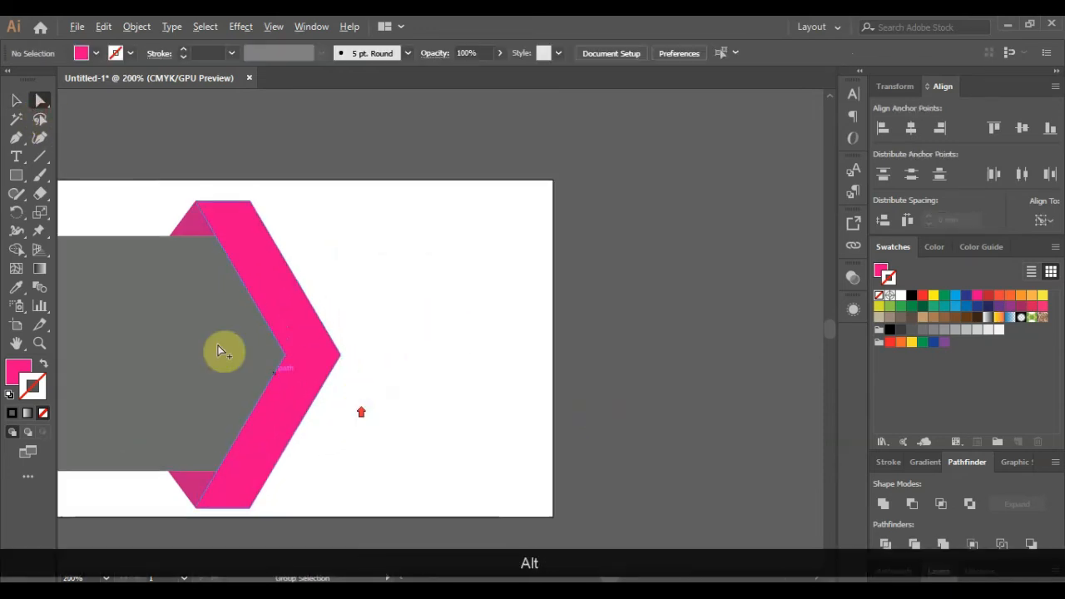
left_click(16, 175)
- Draw a pink rectangle from the chevron's point to the artboard's right edge and narrow it
left_click_drag(316, 312, 551, 396)
left_click_drag(435, 311, 431, 324)
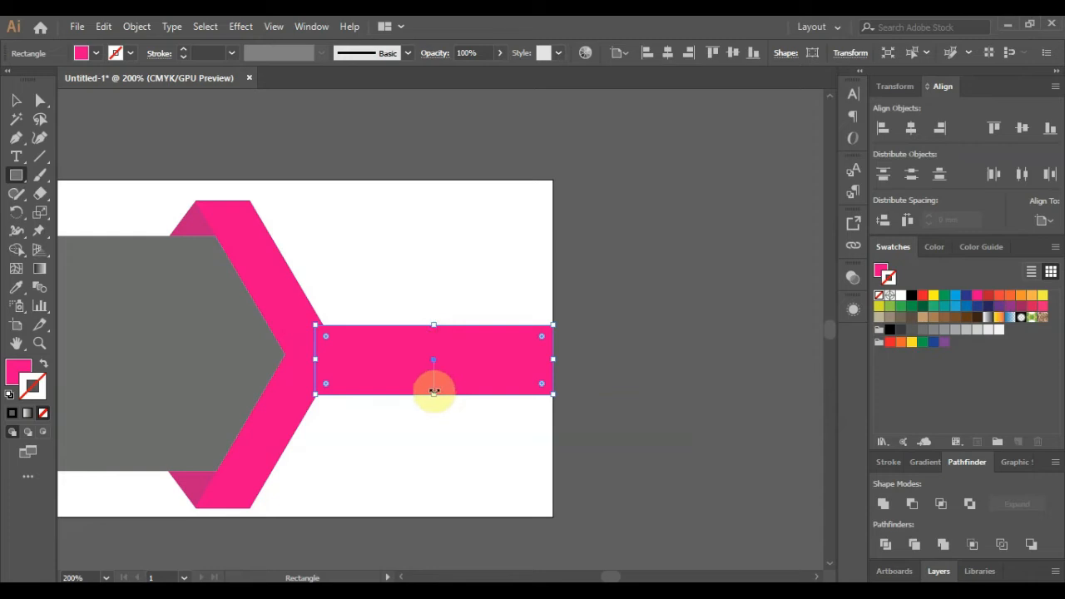
left_click_drag(434, 396, 433, 384)
left_click(15, 100)
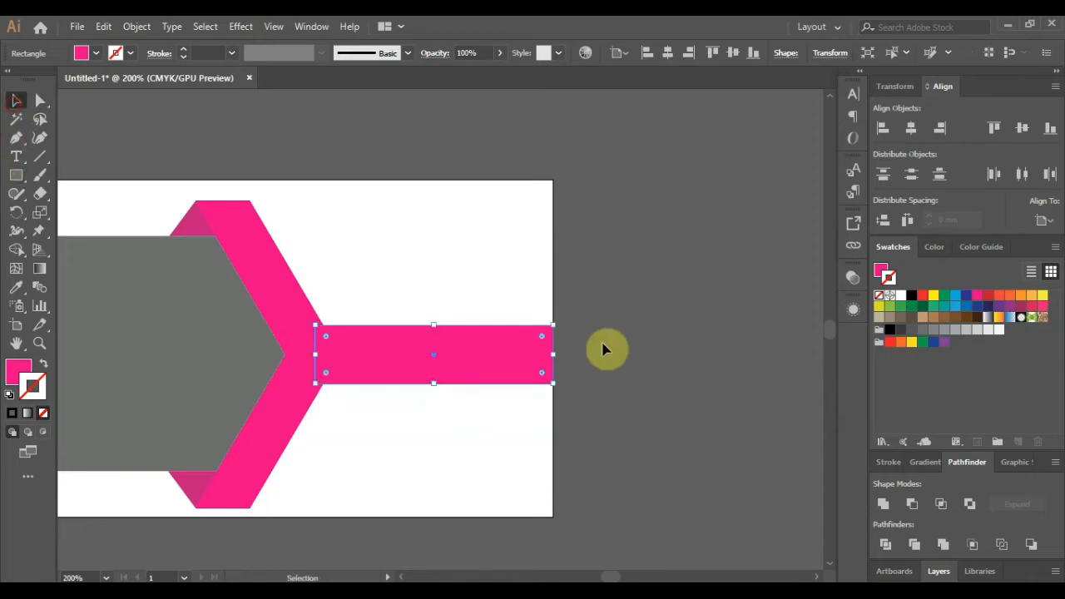
left_click(606, 350)
- Slim the pink bar further and nudge it to centre on the chevron's point
left_click(402, 358)
scroll(401, 358, "up", 2, "alt")
left_click_drag(477, 301, 476, 314)
left_click_drag(474, 412, 478, 401)
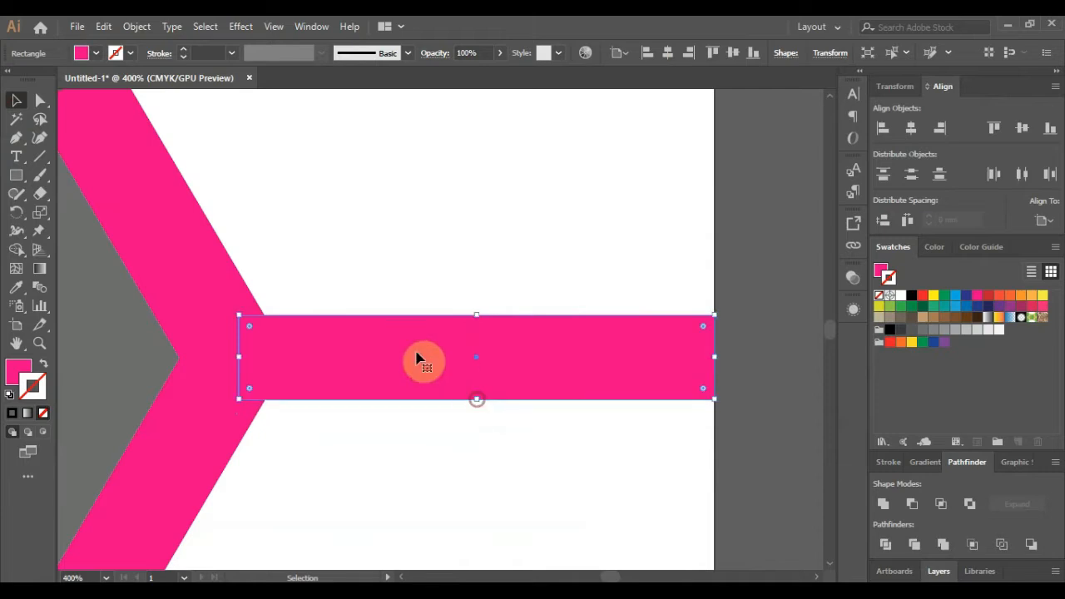
left_click_drag(419, 357, 409, 356)
left_click(778, 300)
scroll(364, 304, "down", 2, "alt")
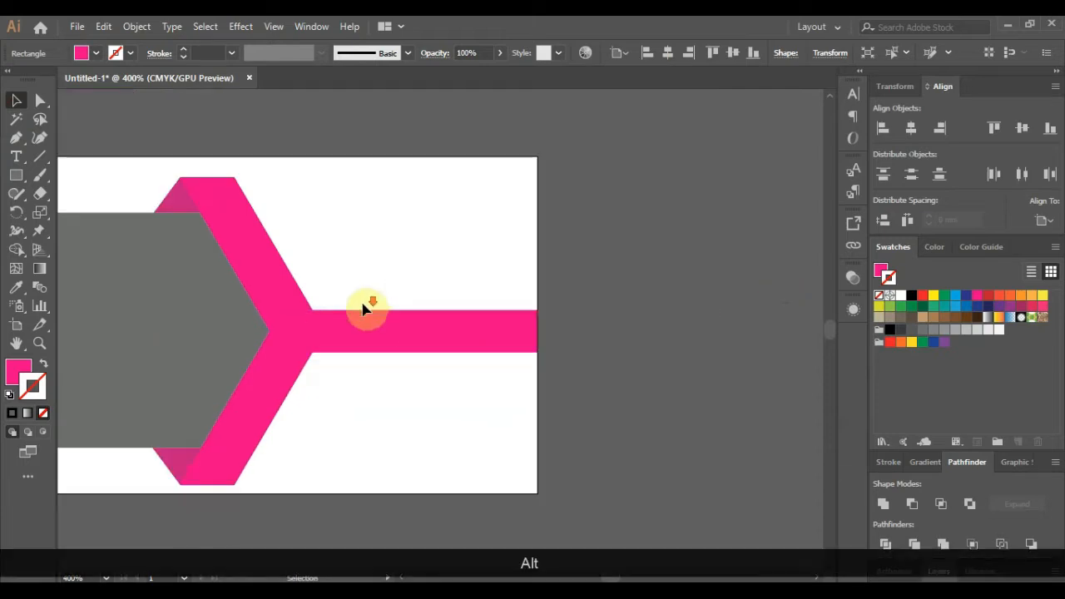
scroll(297, 361, "down", 1, "alt")
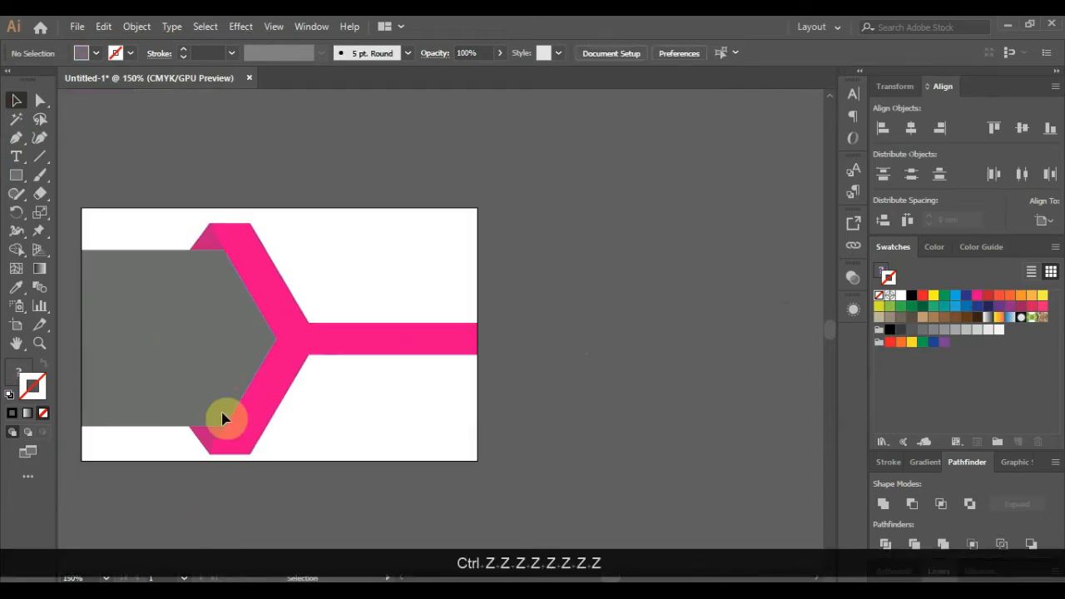
left_click(208, 447)
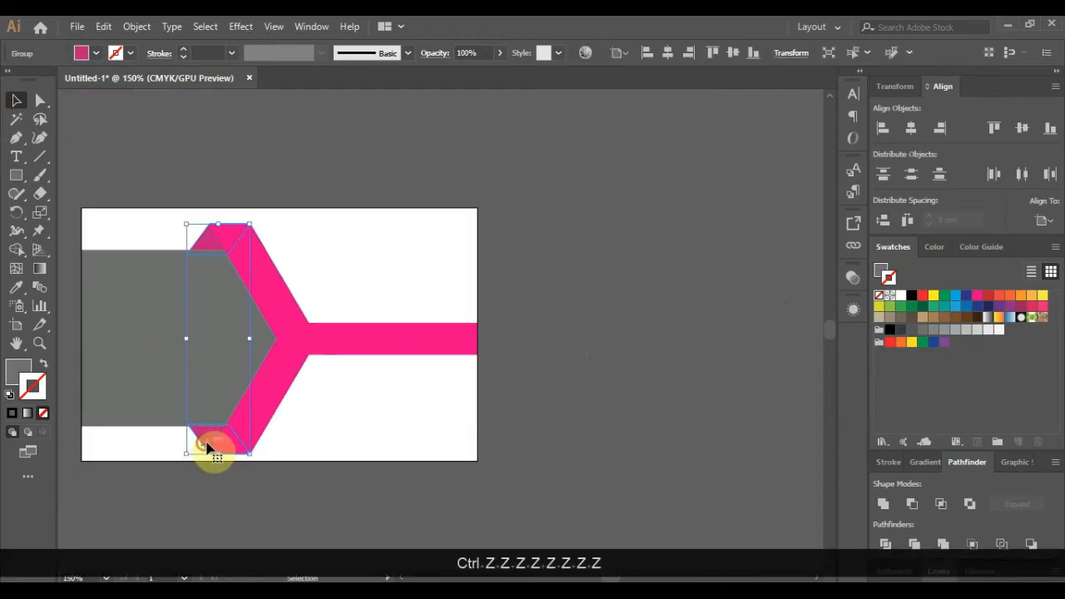
- Shift the fold triangles, pink chevron and grey panel slightly to the left
left_click(271, 411, "shift")
left_click(116, 370, "shift")
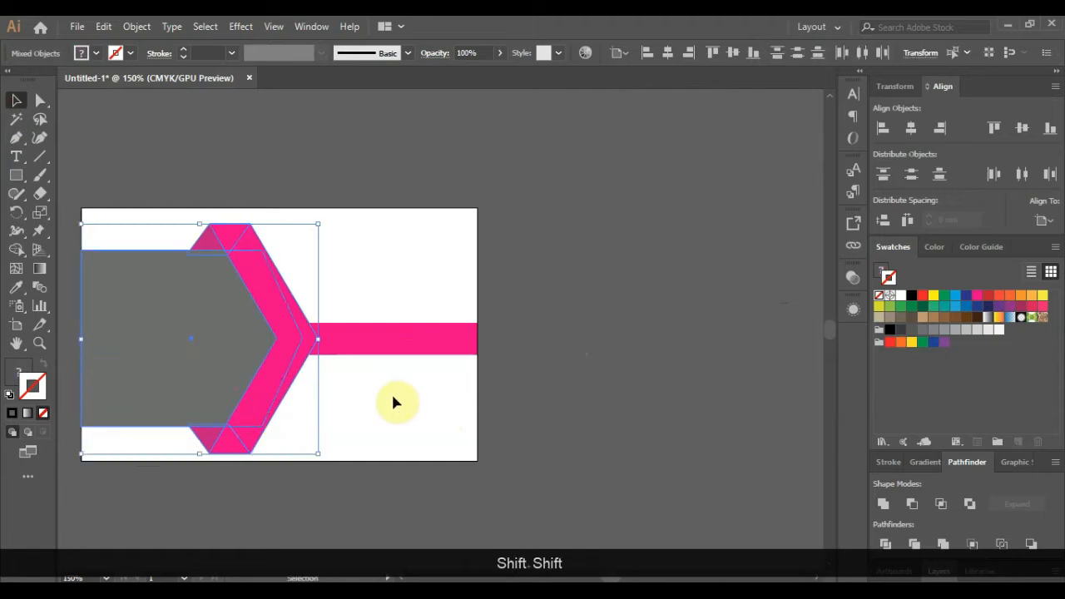
key("Left")
key("Left")
key("Left")
key("Right")
key("Right")
key("Right")
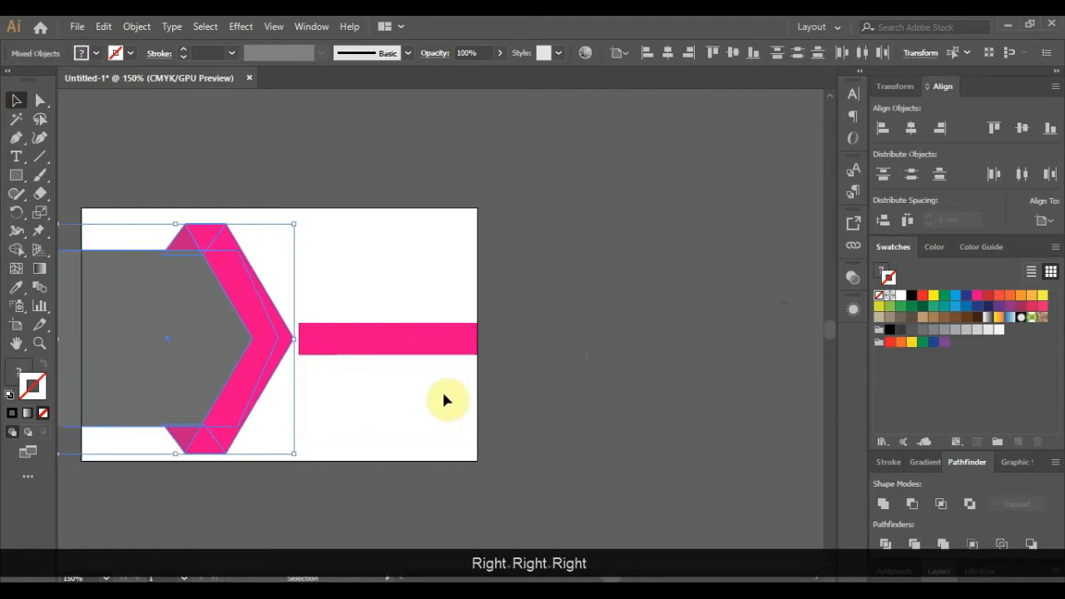
left_click(444, 401)
scroll(621, 411, "down", 1, "alt")
scroll(245, 380, "up", 1, "alt")
- Move the grey panel's left corner points right onto the artboard edge
left_click(254, 376)
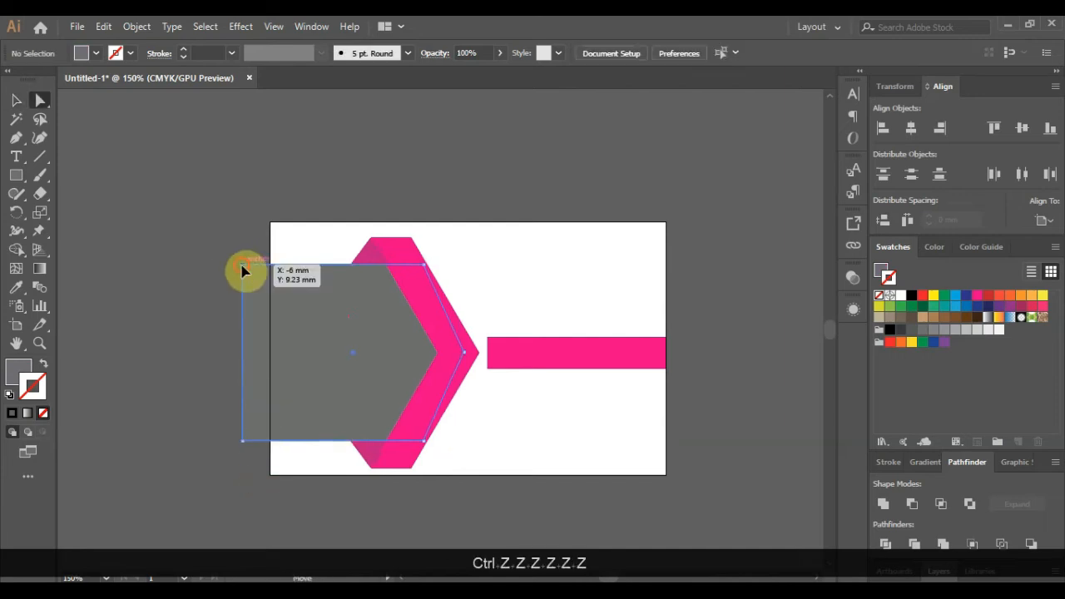
left_click(242, 265)
left_click(243, 441, "shift")
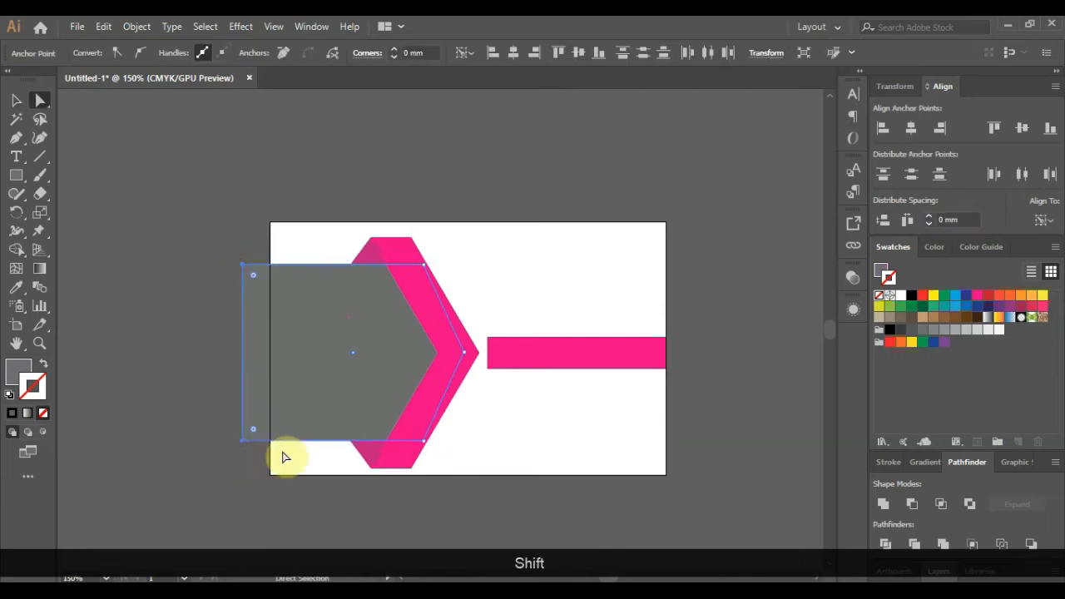
key("shift+Right")
key("shift+Right")
left_click(204, 416)
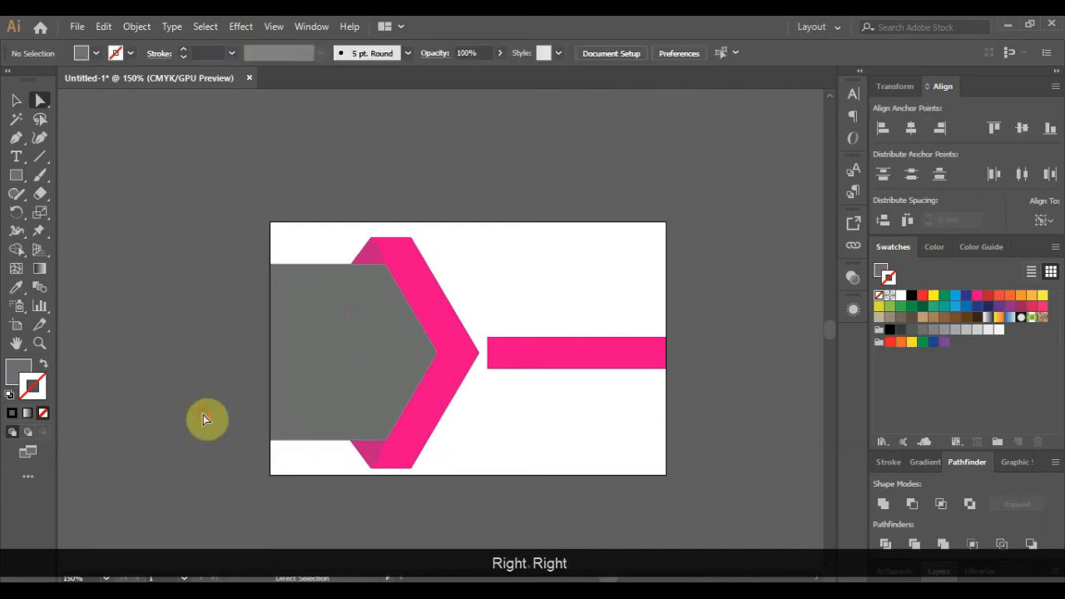
scroll(177, 403, "down", 1, "alt")
scroll(350, 399, "up", 1, "alt")
- Stretch the pink bar's left end so it meets the chevron's point
left_click(407, 355)
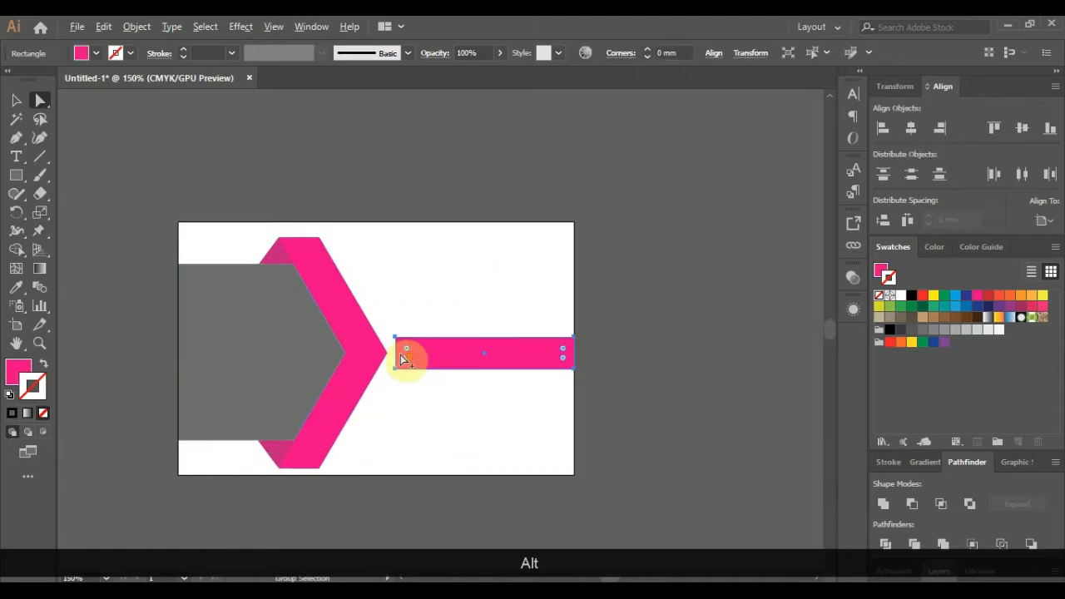
scroll(400, 355, "up", 6, "alt")
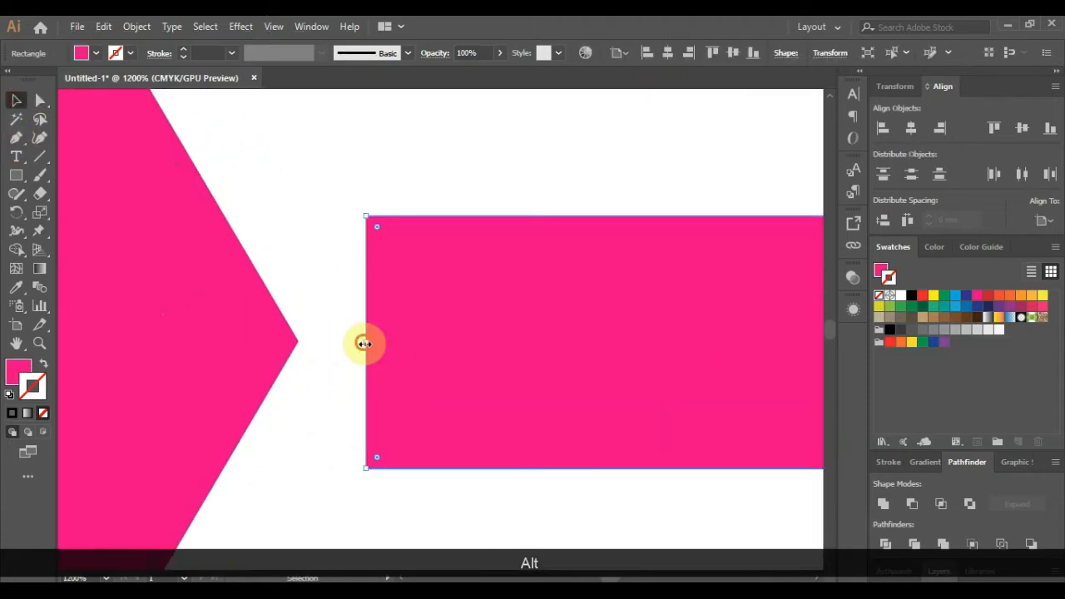
left_click_drag(364, 341, 95, 341)
scroll(89, 340, "down", 5)
left_click(533, 391)
scroll(533, 391, "down", 1)
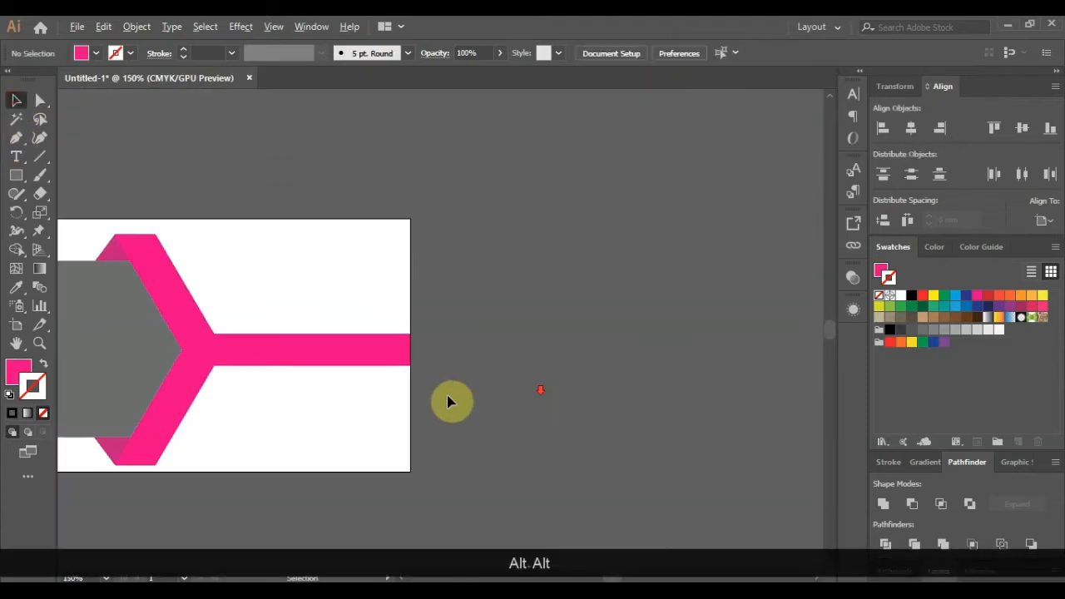
scroll(259, 371, "up", 1)
left_click(17, 182)
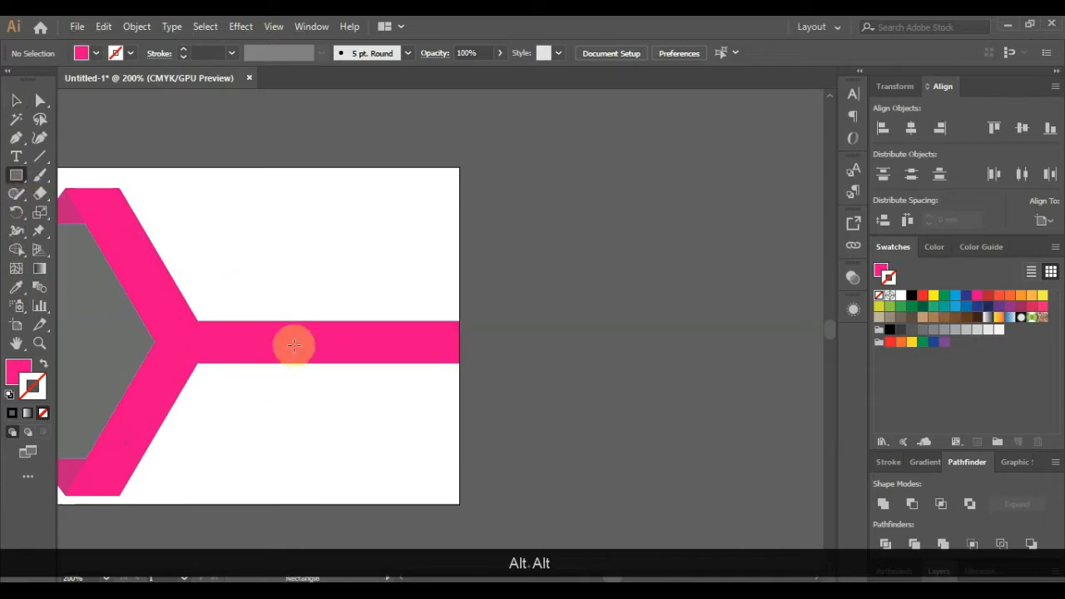
- Draw a tooth below the pink bar, lengthen it, and add a shorter copy to its right
left_click_drag(327, 356, 382, 384)
left_click(16, 100)
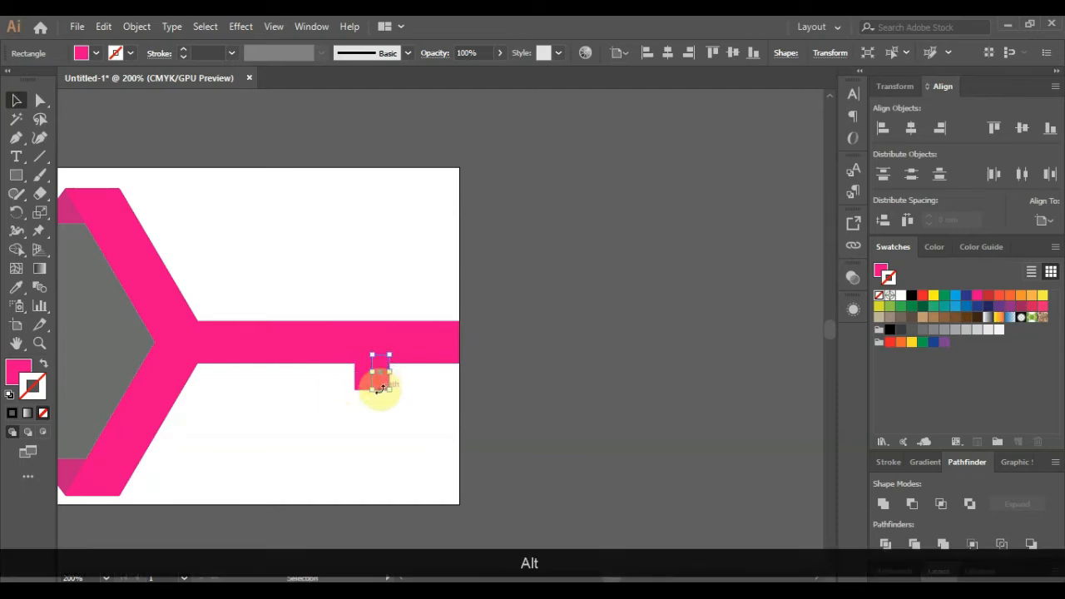
scroll(379, 388, "up", 2)
left_click_drag(373, 316, 368, 374)
scroll(368, 385, "down", 1)
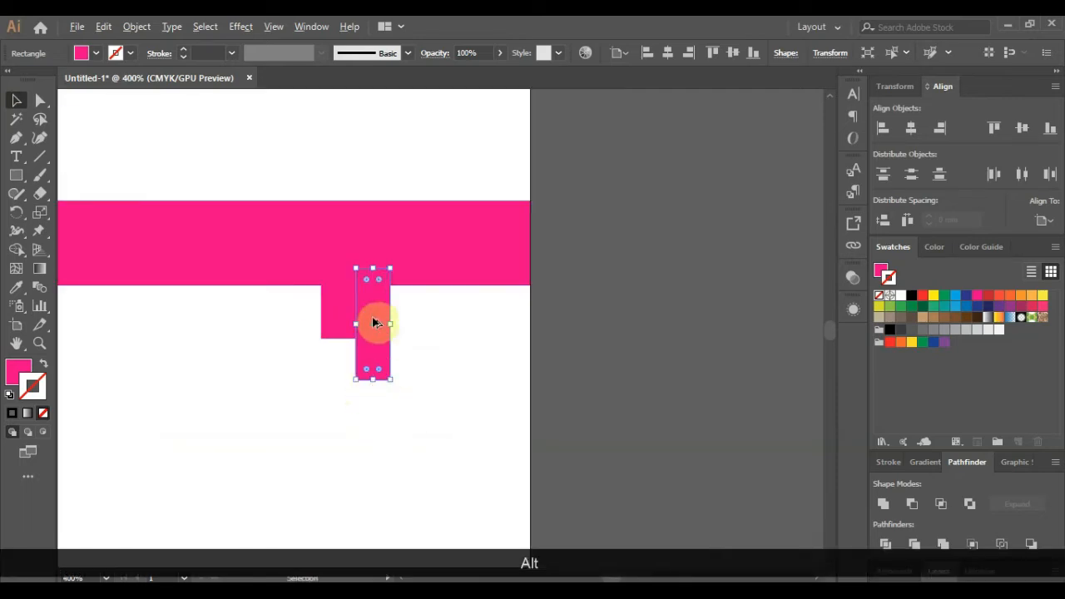
left_click_drag(374, 323, 405, 250)
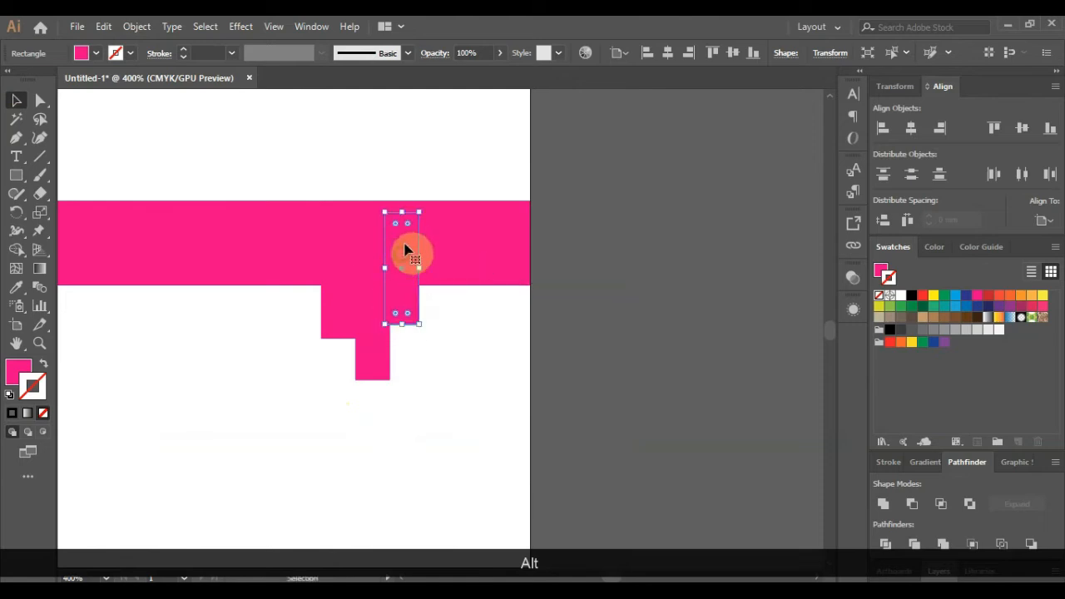
left_click_drag(402, 212, 402, 258)
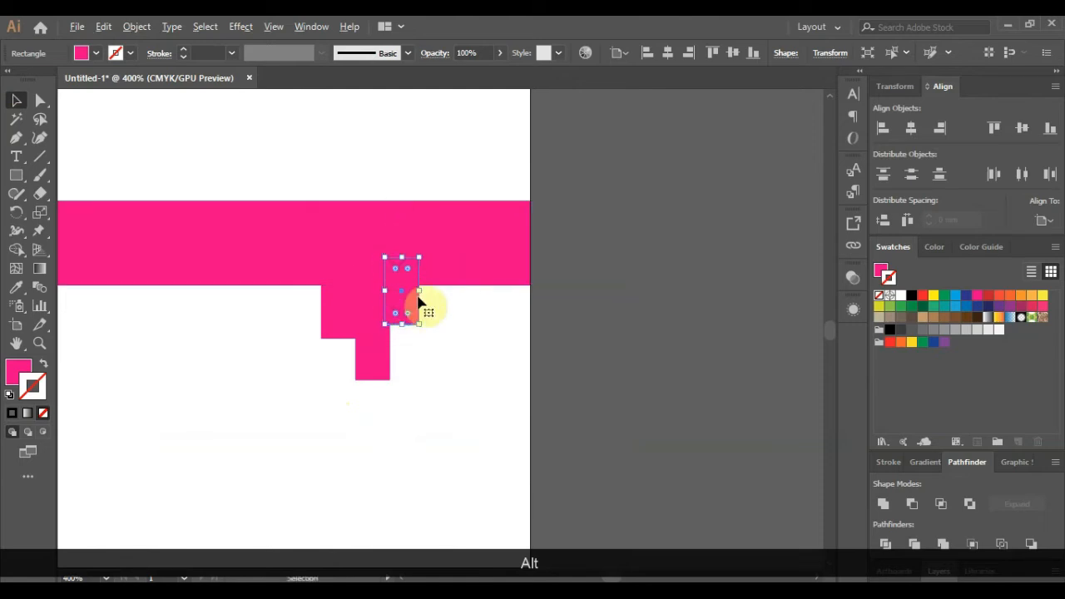
left_click(579, 336)
- Duplicate more teeth to the right, adjusting their heights into stepped teeth
left_click_drag(406, 307, 436, 422)
scroll(429, 414, "down", 2)
scroll(432, 371, "up", 1)
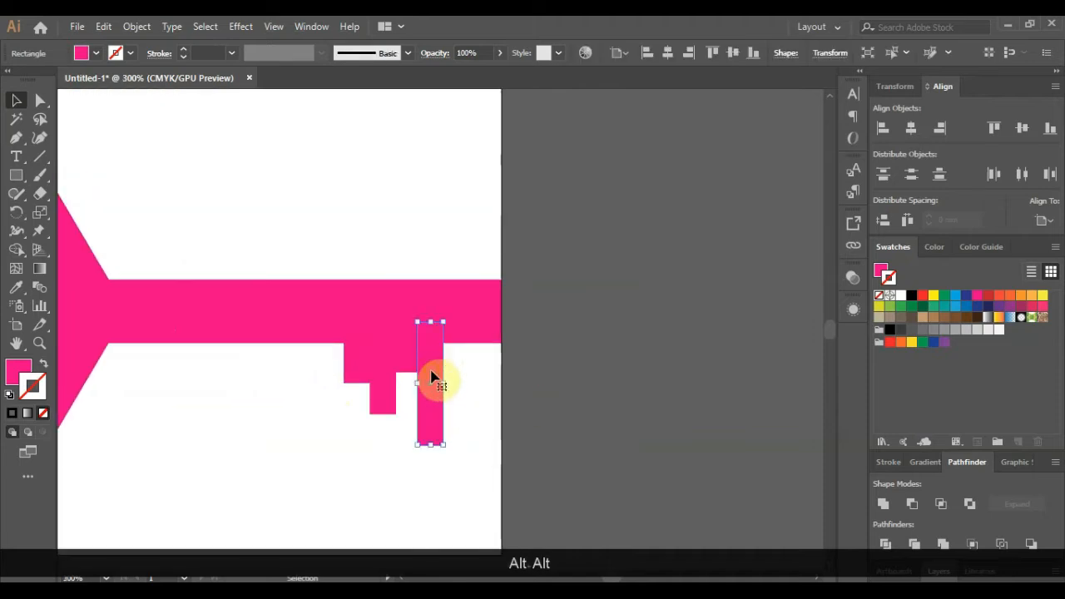
left_click_drag(431, 376, 457, 330)
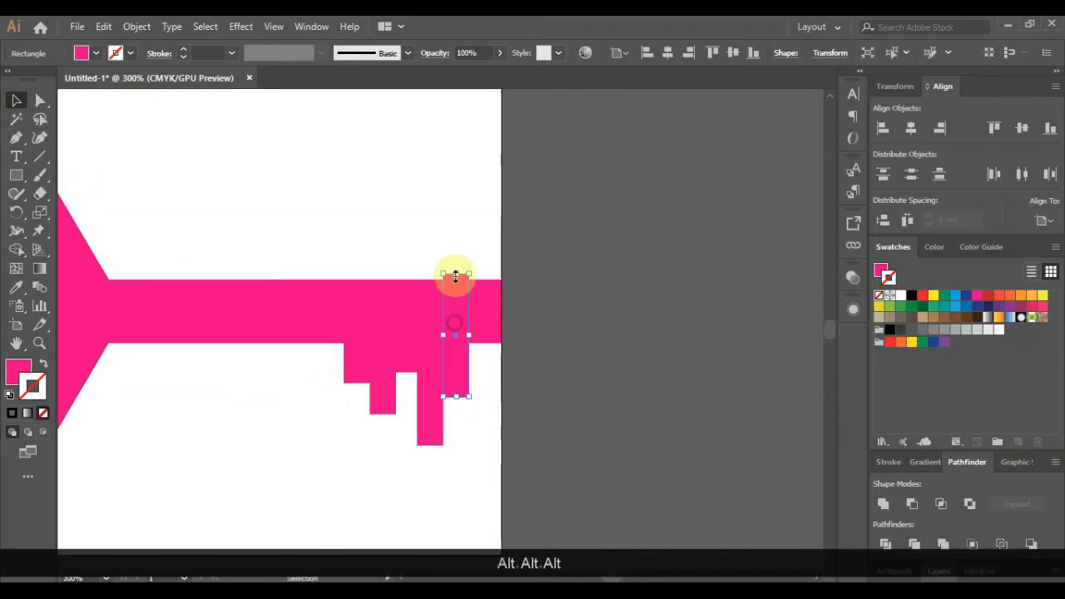
left_click_drag(455, 277, 450, 313)
left_click(577, 399)
scroll(578, 400, "down", 1)
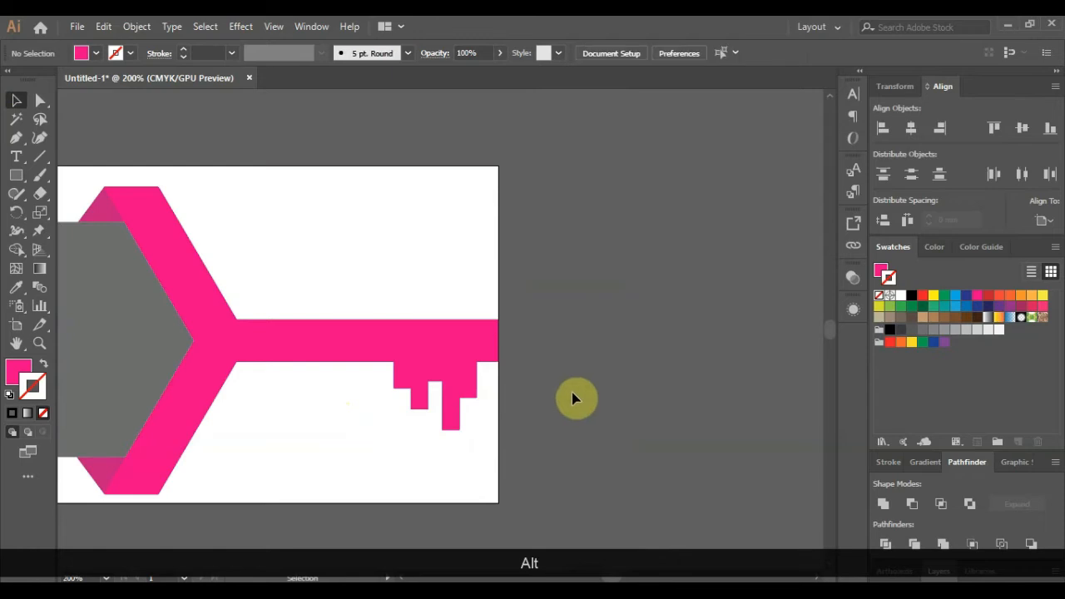
scroll(551, 388, "up", 2)
left_click_drag(385, 376, 420, 513)
left_click(491, 439)
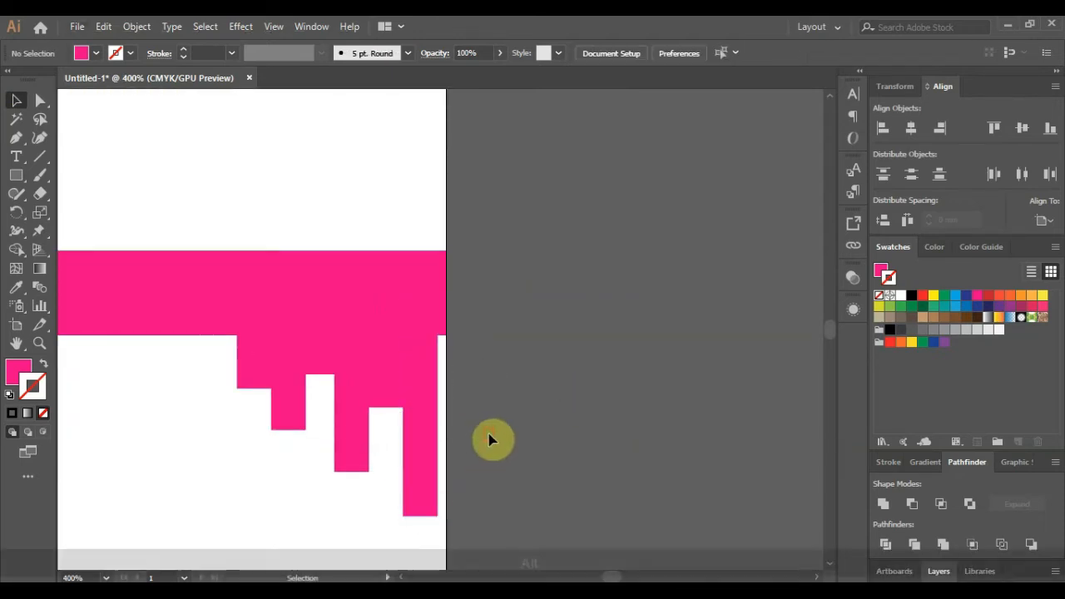
scroll(491, 440, "down", 3)
scroll(487, 438, "up", 1)
- Shorten the rightmost tooth from its bottom edge
left_click(468, 475)
scroll(468, 478, "up", 1)
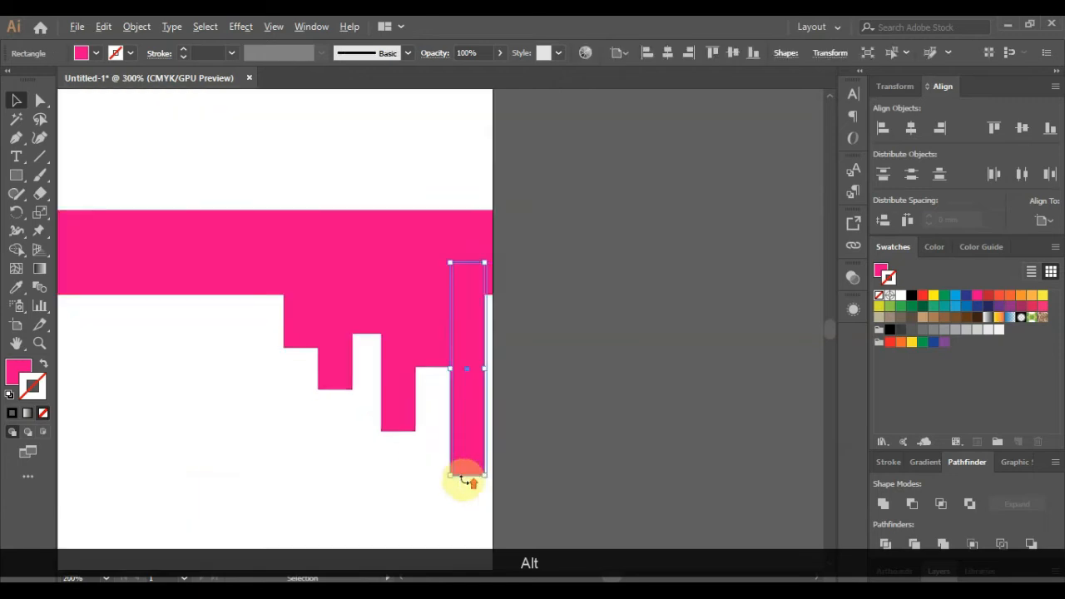
scroll(469, 478, "up", 1)
left_click_drag(469, 475, 468, 431)
left_click(411, 392)
scroll(414, 396, "down", 2)
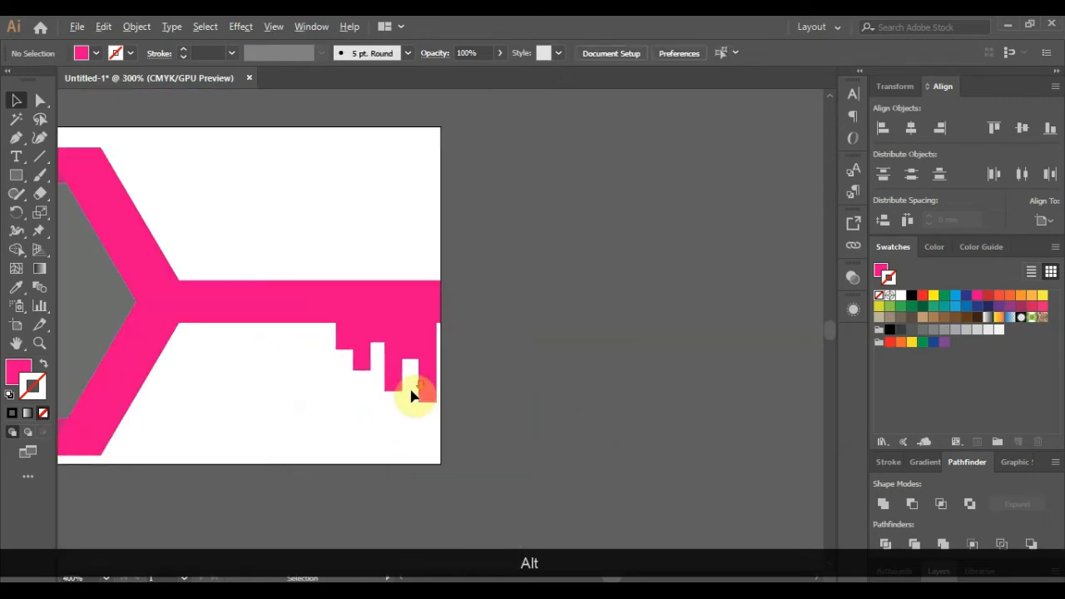
scroll(543, 404, "down", 1)
- Select the key's bar together with all five teeth, then undo the selection
left_click(549, 405)
scroll(441, 374, "up", 1)
left_click(317, 317)
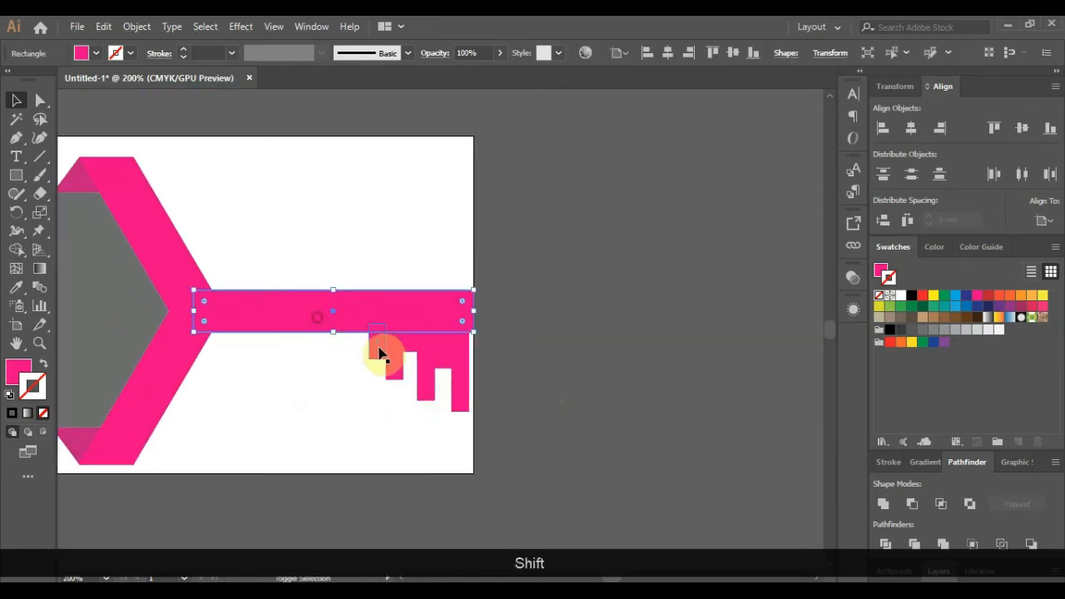
left_click(380, 349, "shift")
left_click(398, 371, "shift")
left_click(423, 380, "shift")
left_click(413, 349, "shift")
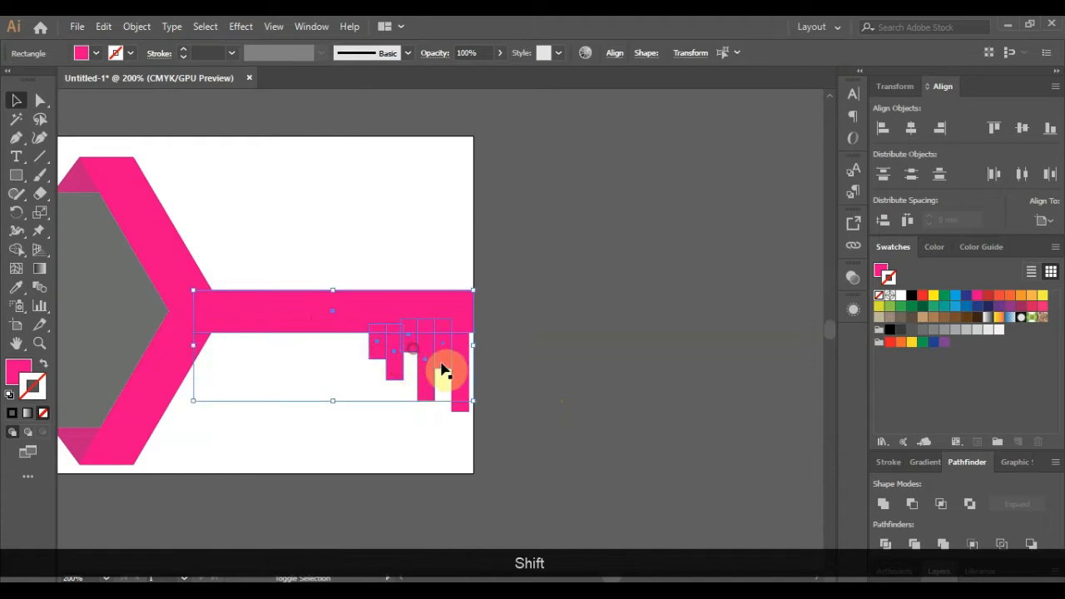
left_click(459, 383, "shift")
key("ctrl+z")
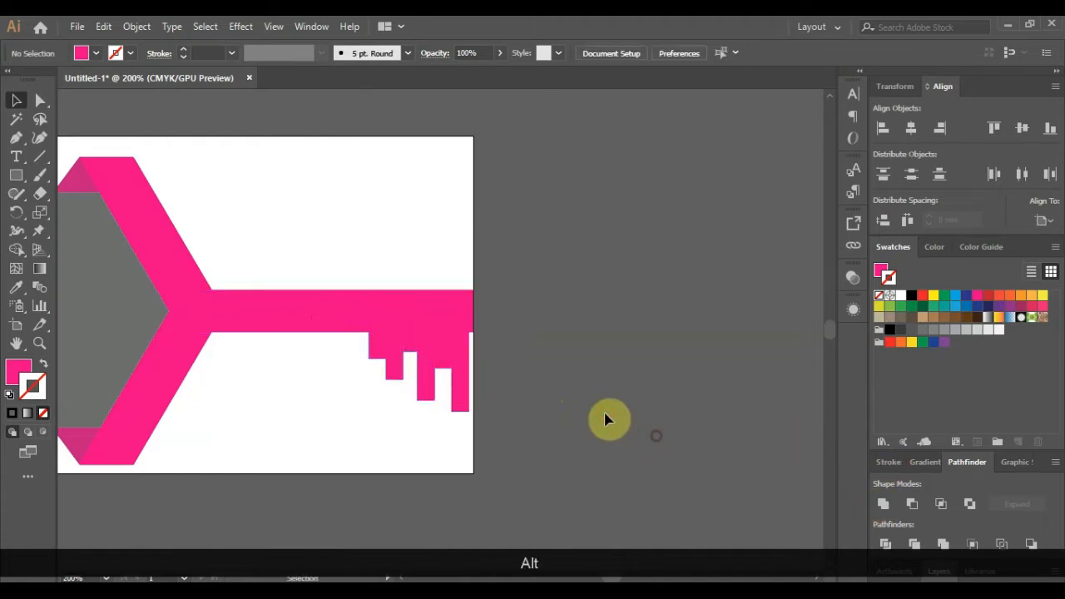
scroll(605, 418, "down", 1)
scroll(385, 361, "up", 1)
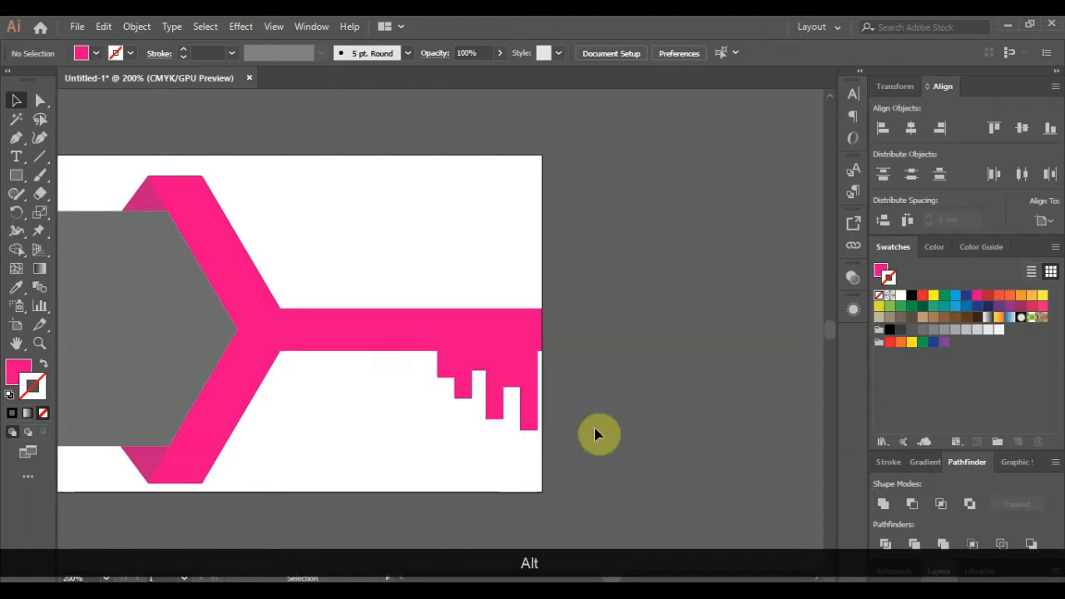
scroll(376, 396, "down", 1)
scroll(178, 357, "down", 1)
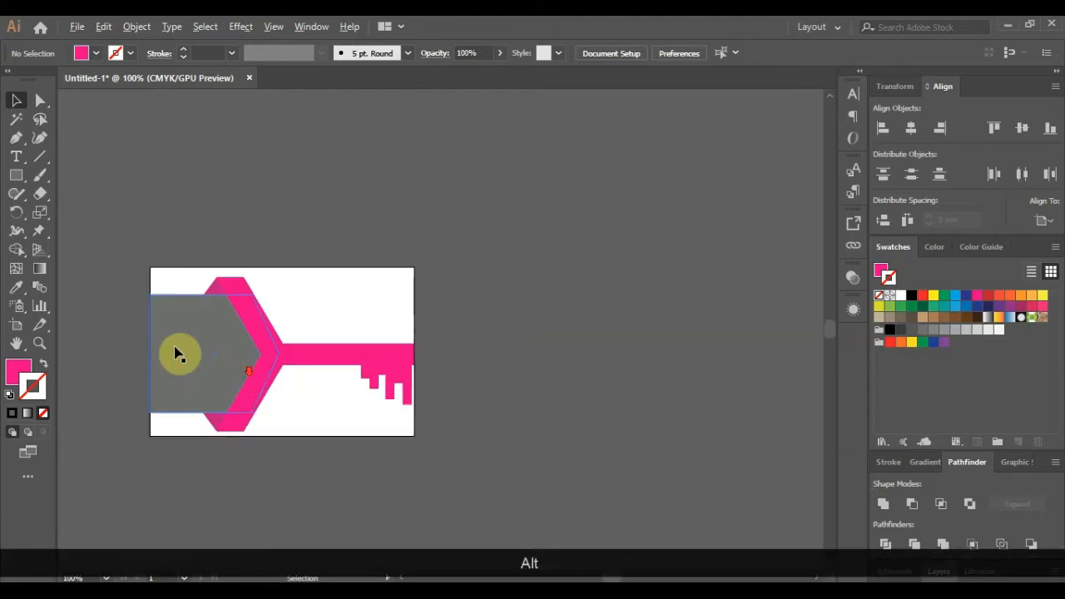
scroll(176, 350, "up", 1)
- Round the grey panel's corners to 5.33 mm with the live corner widget
left_click(159, 302)
left_click(39, 100)
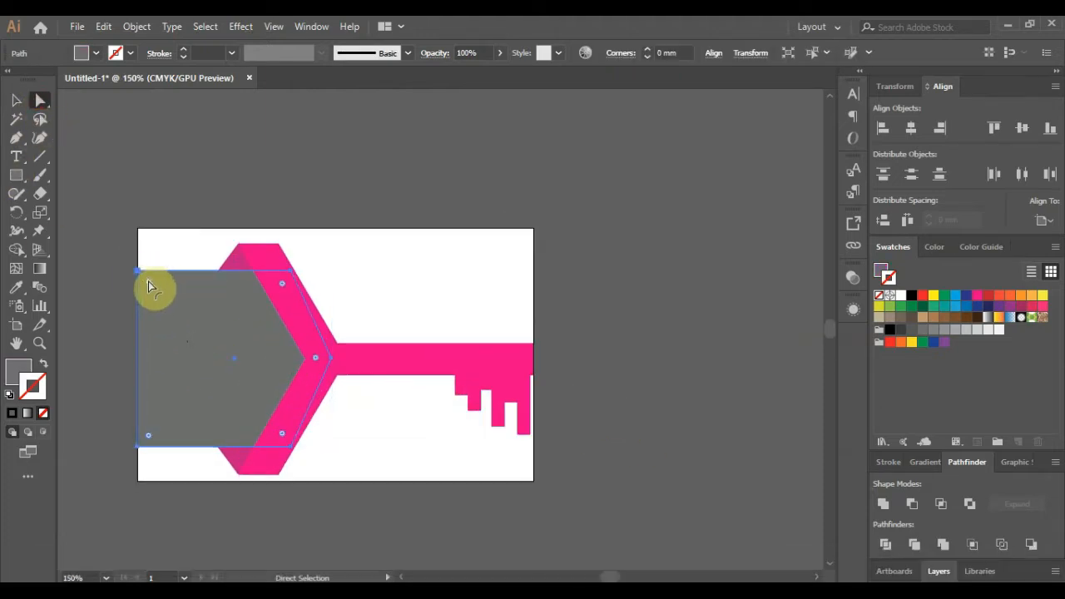
left_click_drag(148, 281, 185, 280)
left_click(181, 197)
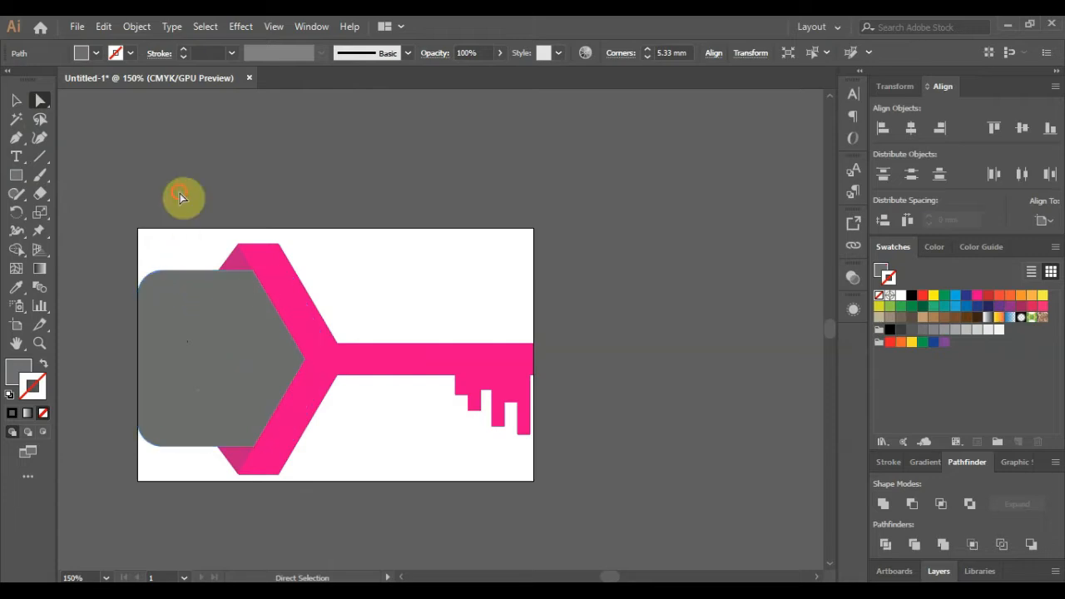
scroll(485, 422, "up", 1)
left_click(17, 140)
scroll(364, 375, "up", 1)
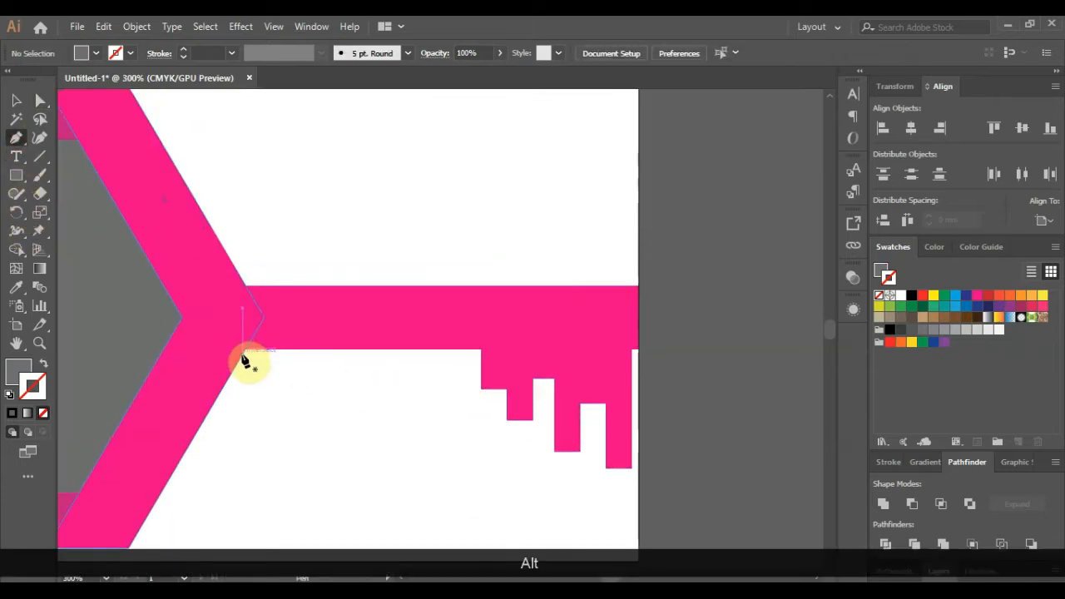
- Start the shadow path at the Y's inner corner, tracing the bar's underside and first tooth step
left_click(242, 355)
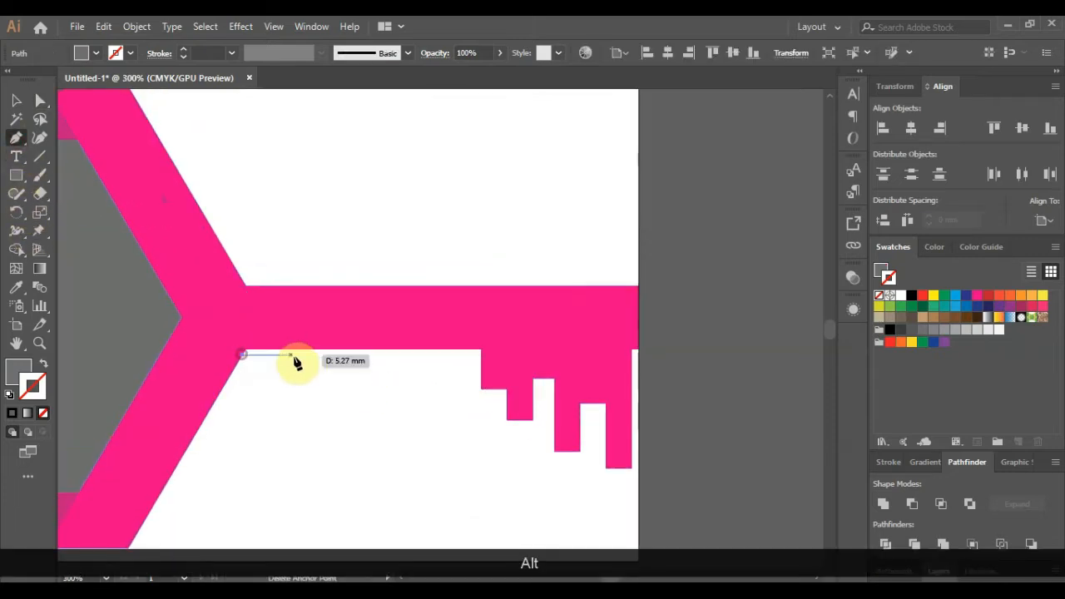
left_click(478, 358)
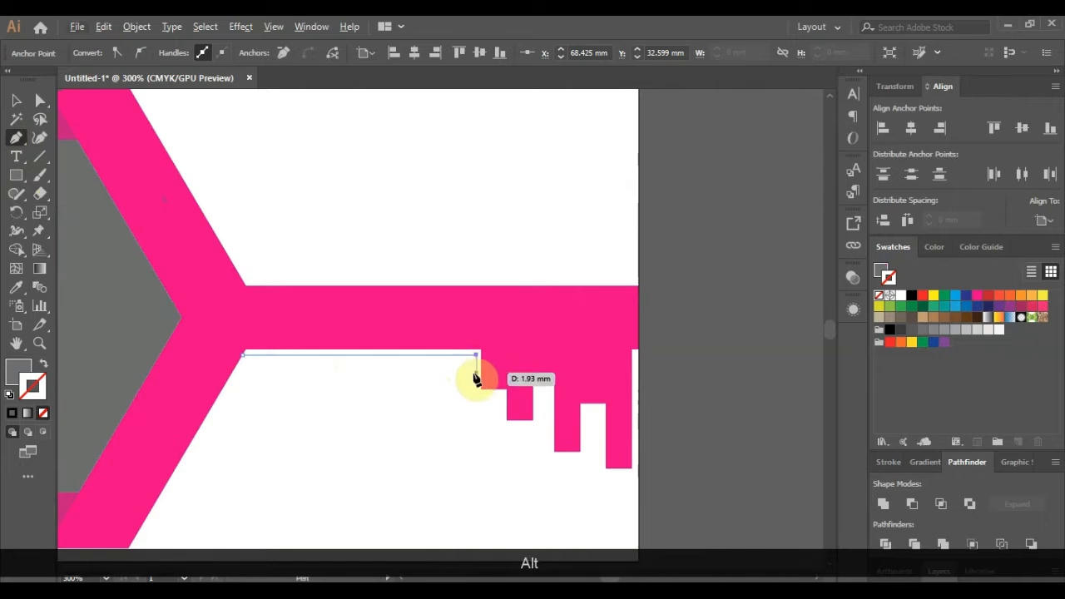
scroll(479, 398, "up", 1)
scroll(480, 399, "up", 1)
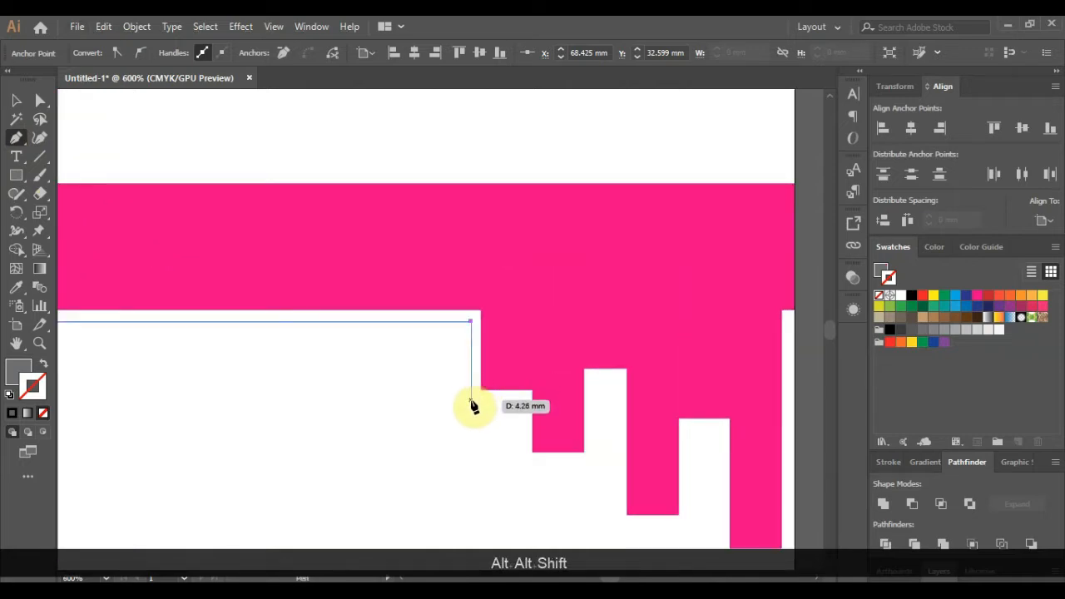
left_click(471, 400)
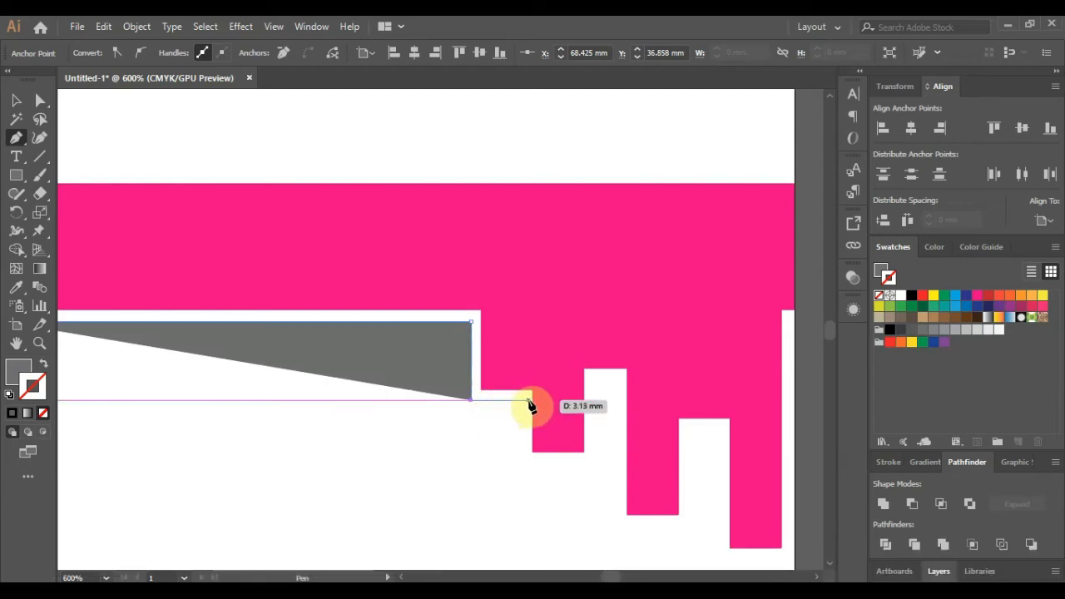
left_click(529, 403)
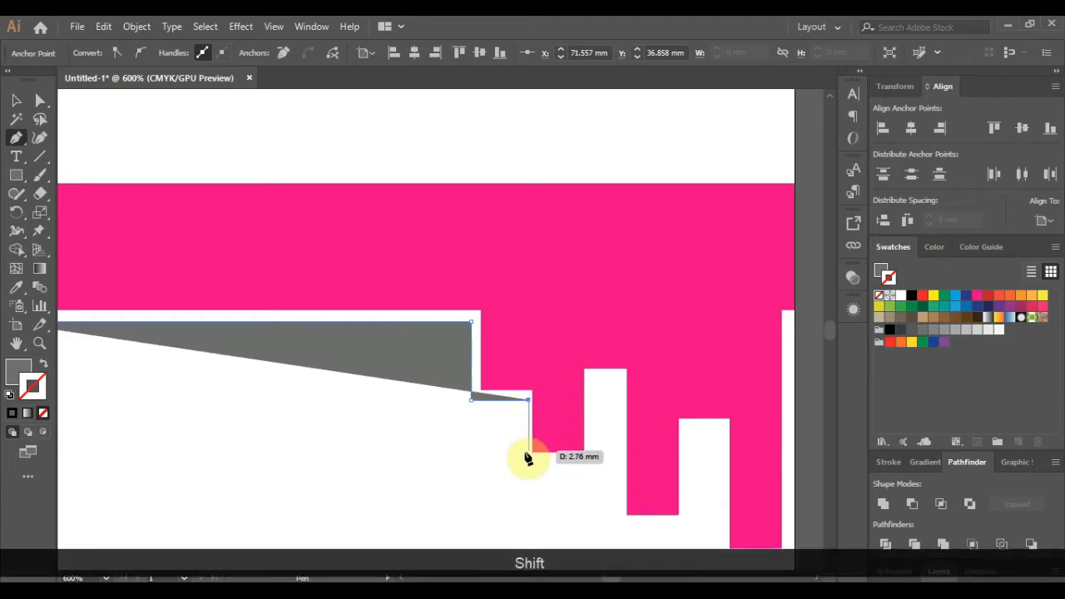
left_click(529, 458)
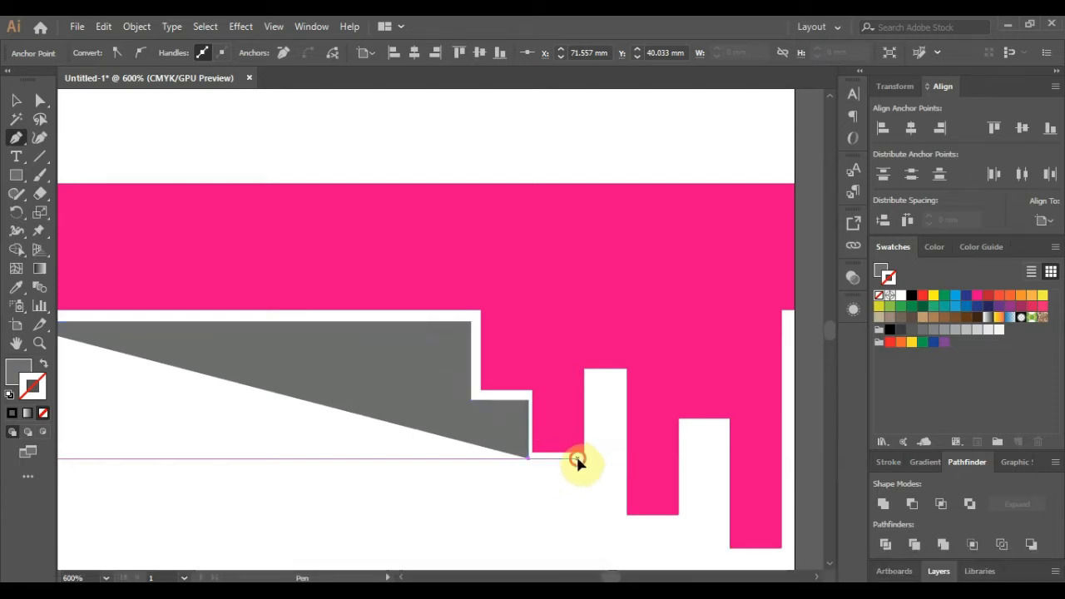
left_click(577, 457)
- Trace the shadow back up the tooth edges and close it at the starting point
left_click(581, 453)
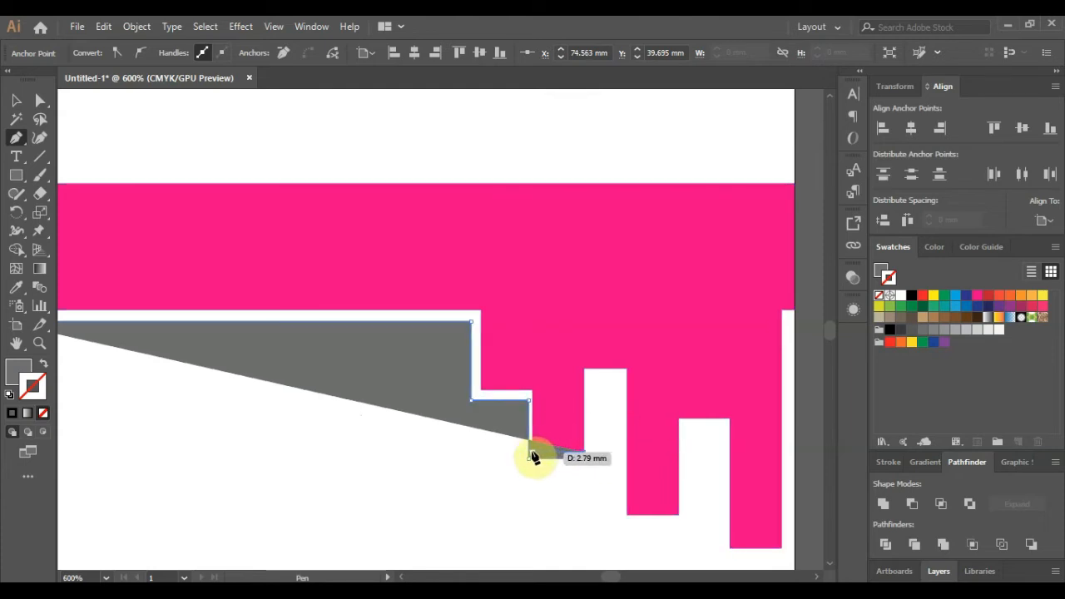
left_click(530, 456)
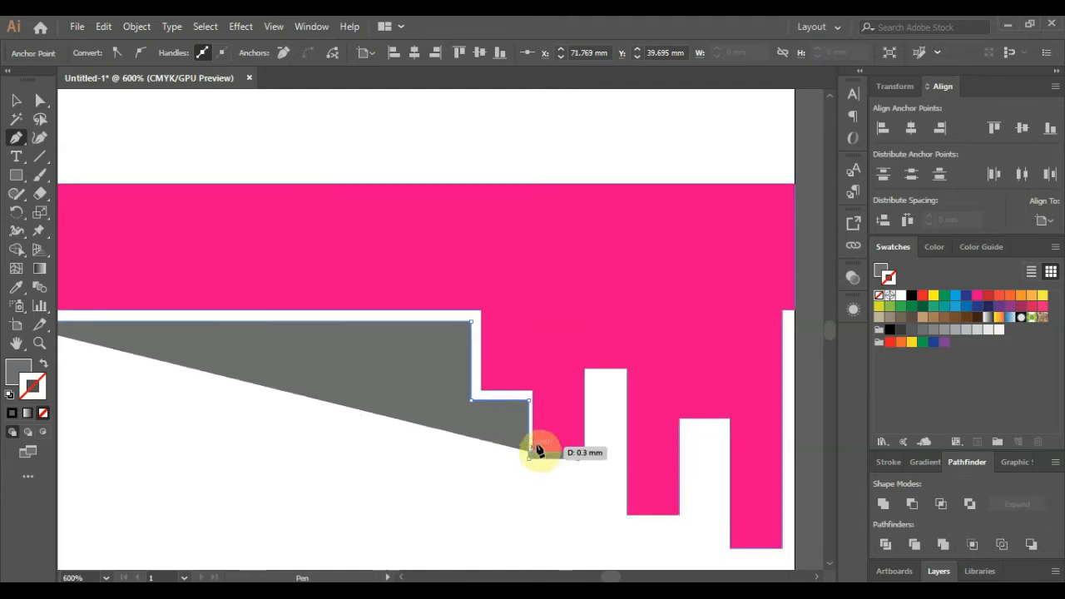
left_click(531, 397)
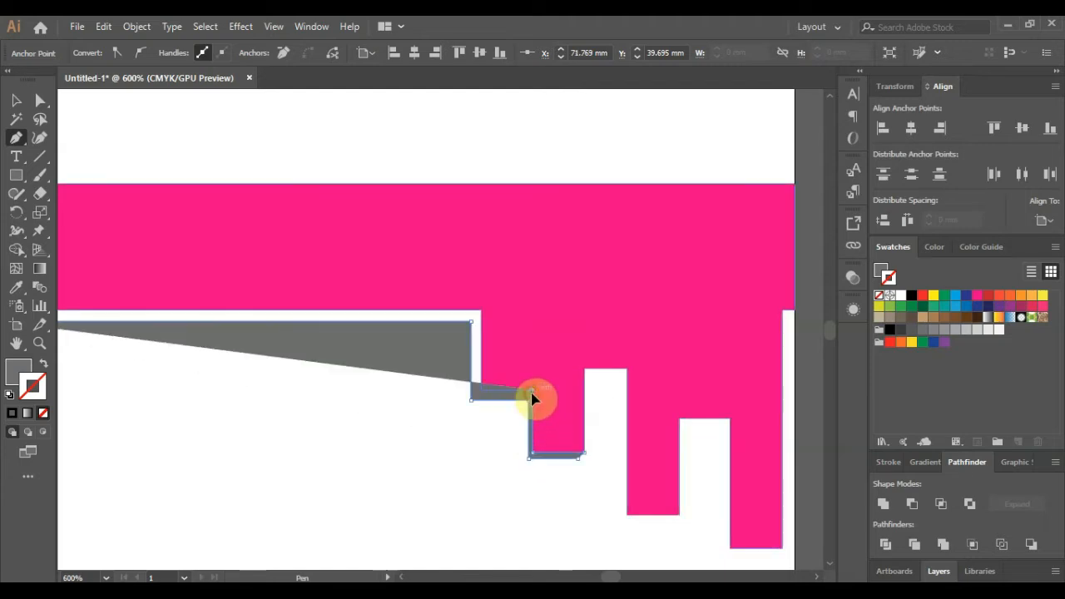
left_click(473, 397)
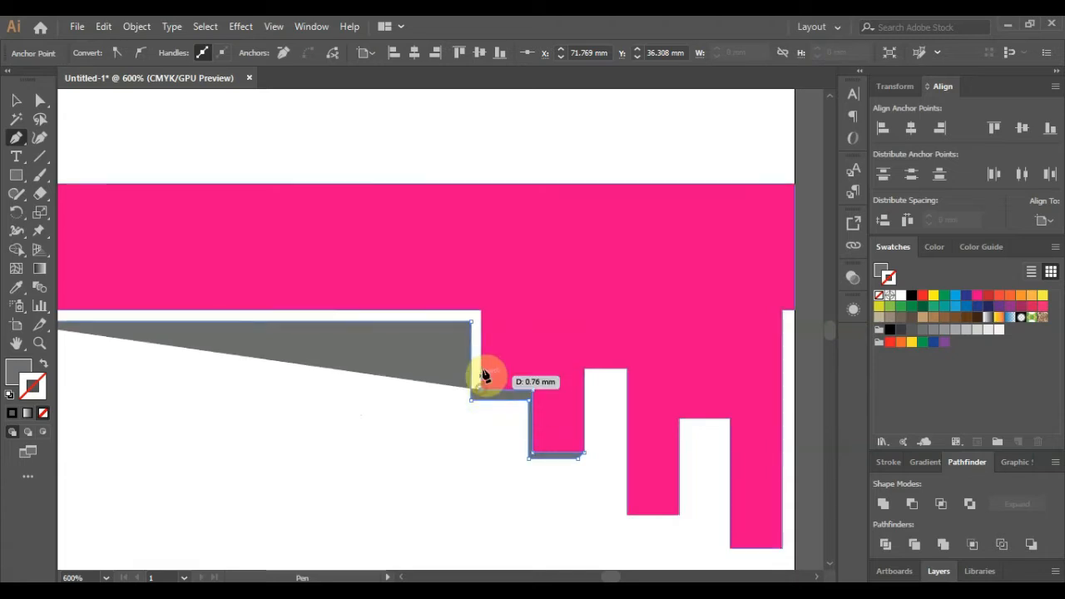
left_click(481, 317)
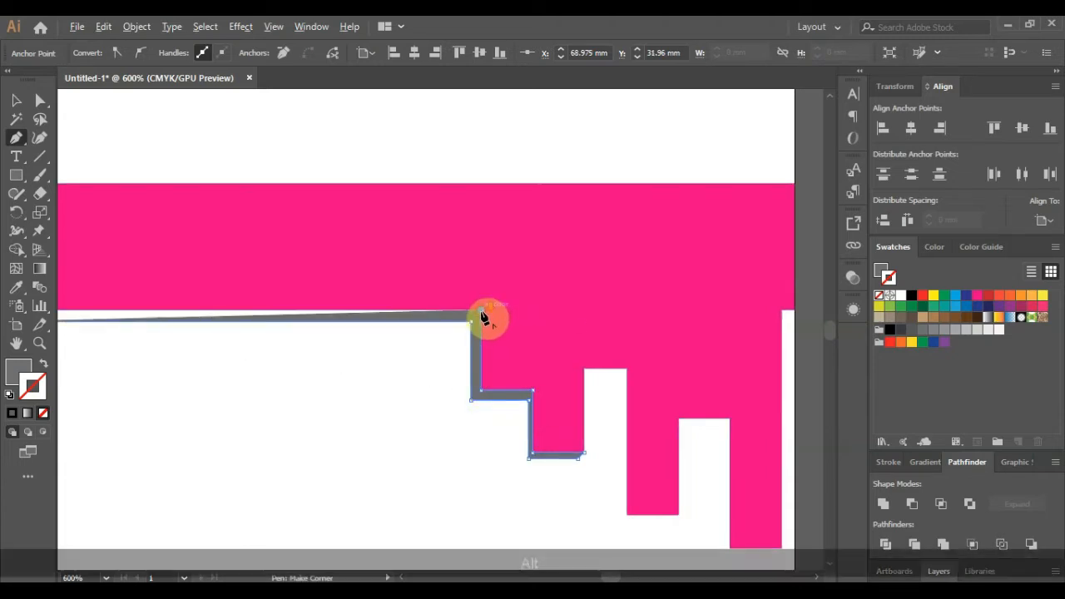
scroll(488, 317, "down", 1, "alt")
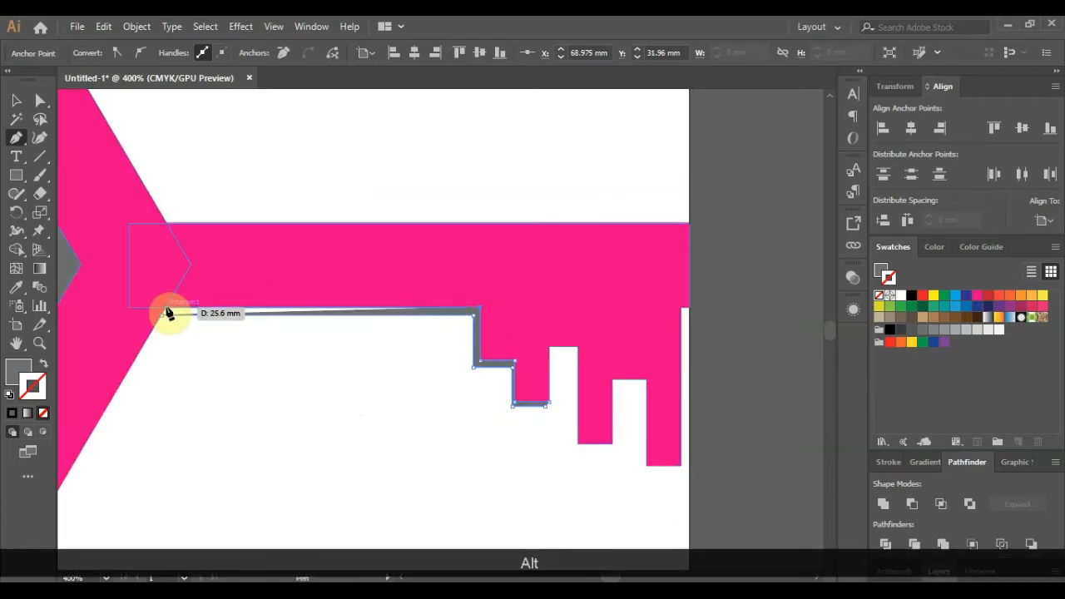
scroll(168, 309, "up", 2, "alt")
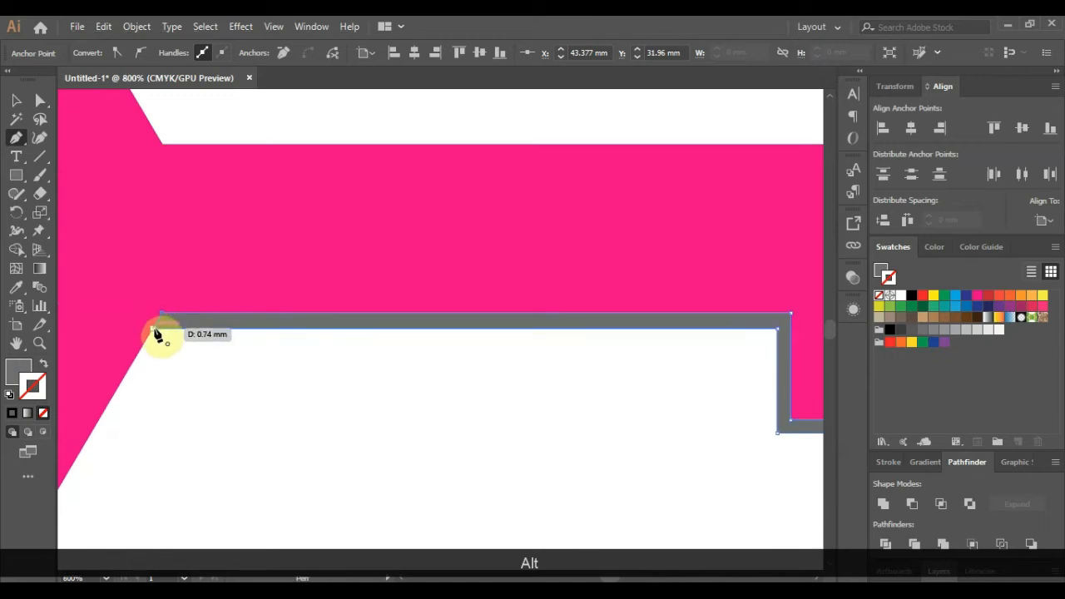
left_click(157, 333)
scroll(155, 333, "down", 3, "alt")
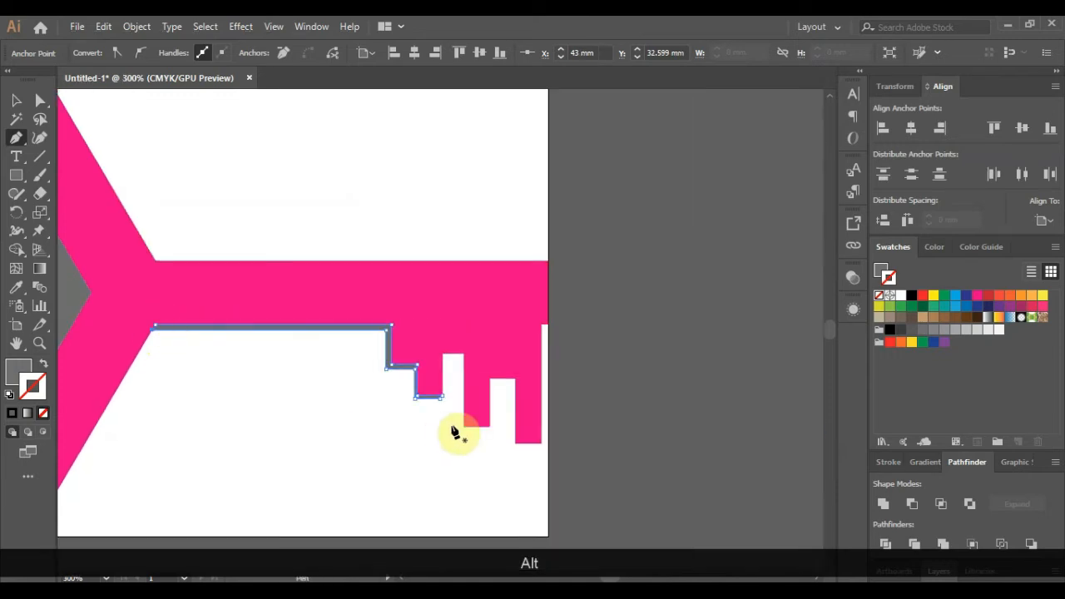
scroll(456, 429, "up", 2, "alt")
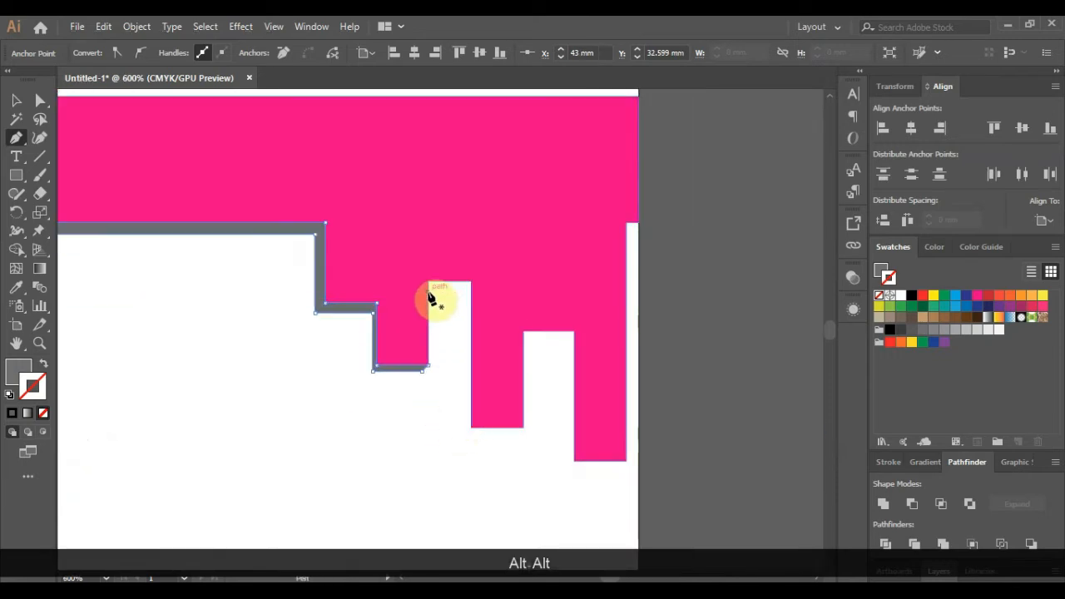
- Pen-trace a thin grey shadow along the third tooth's top, left side and bottom edges
left_click(429, 287)
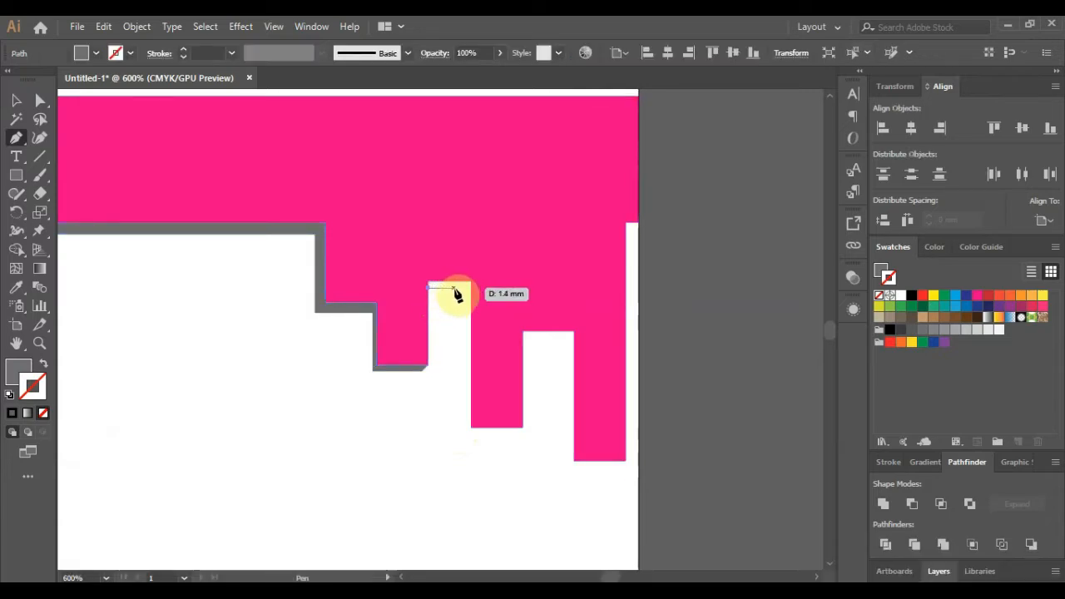
left_click(466, 288)
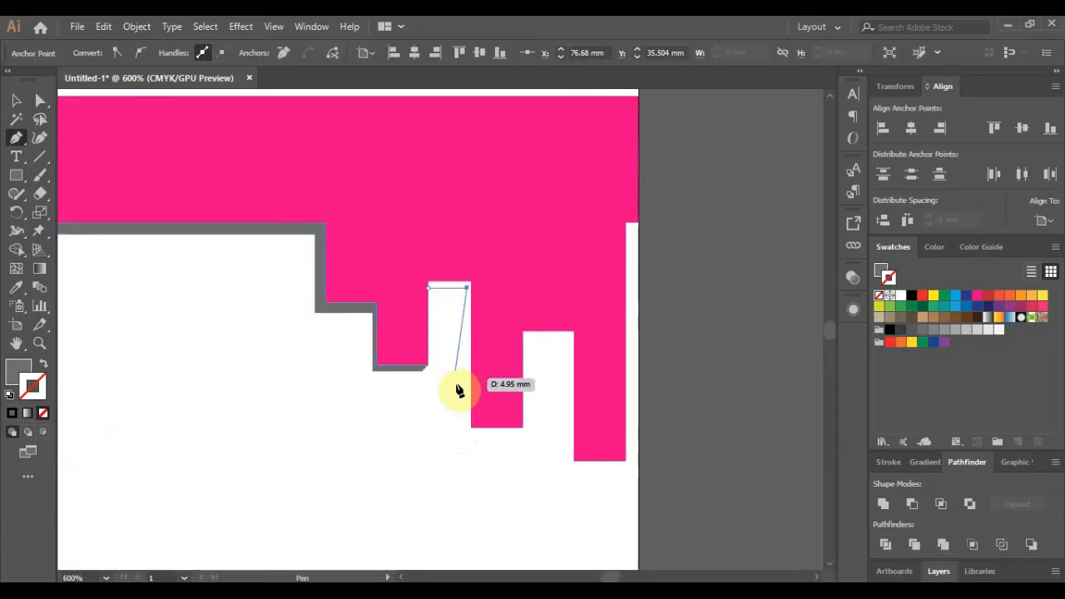
left_click(467, 433)
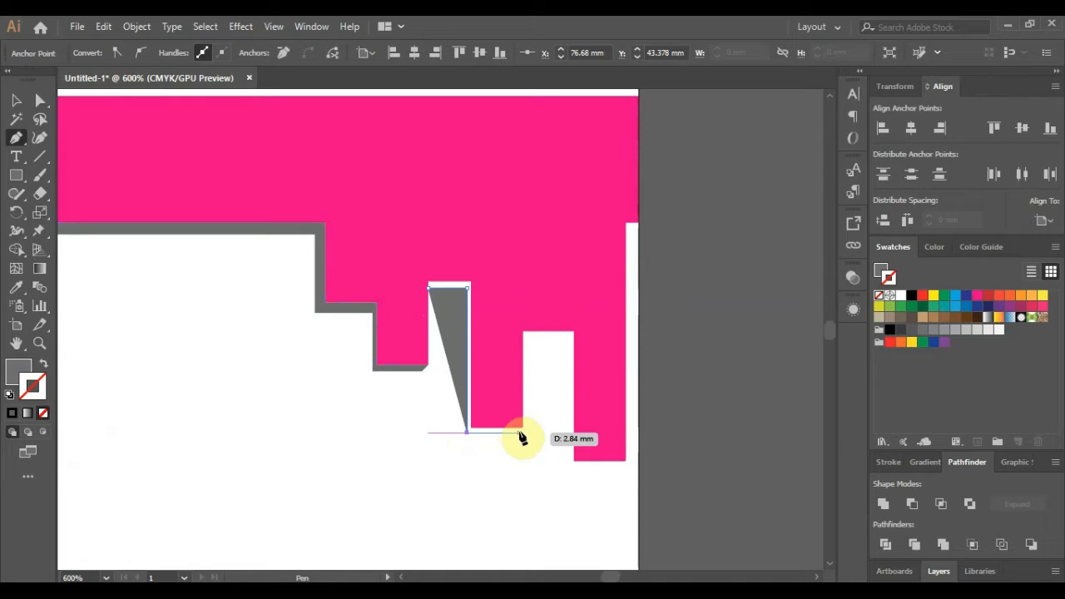
left_click(519, 433)
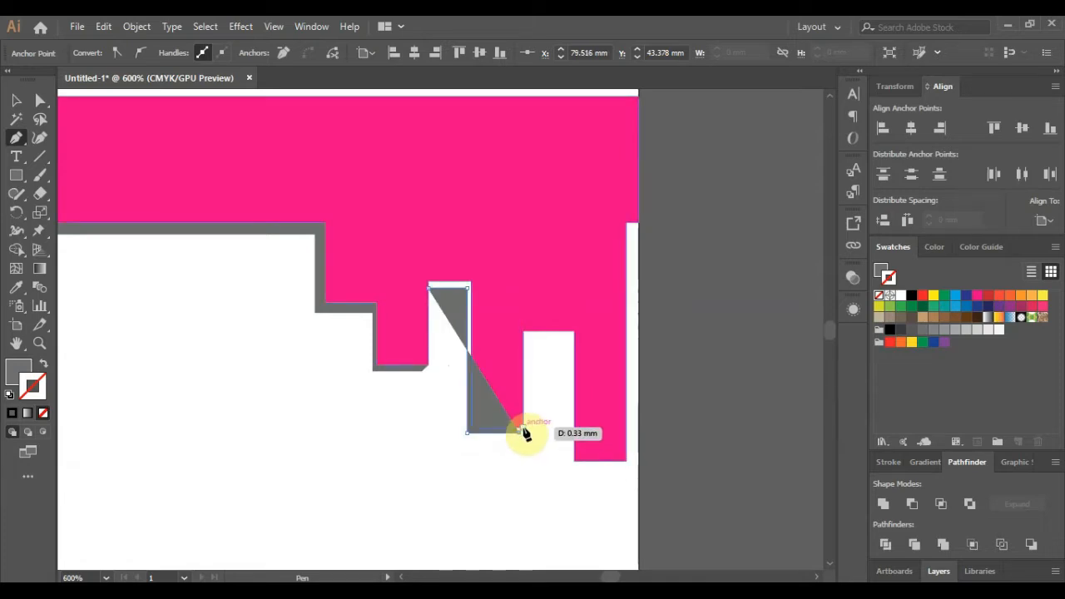
left_click(523, 431)
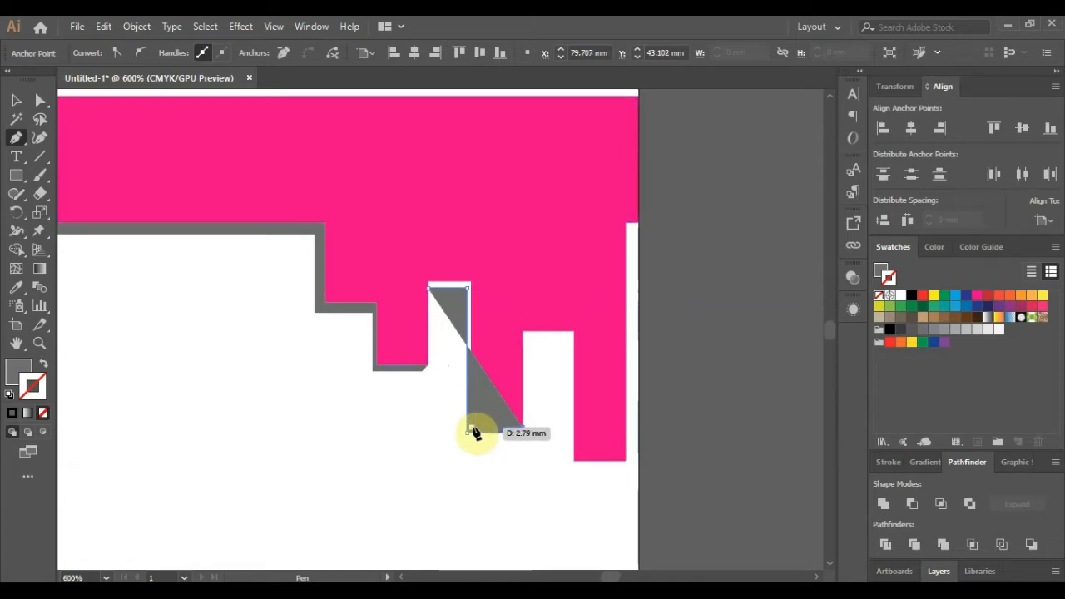
left_click(469, 431)
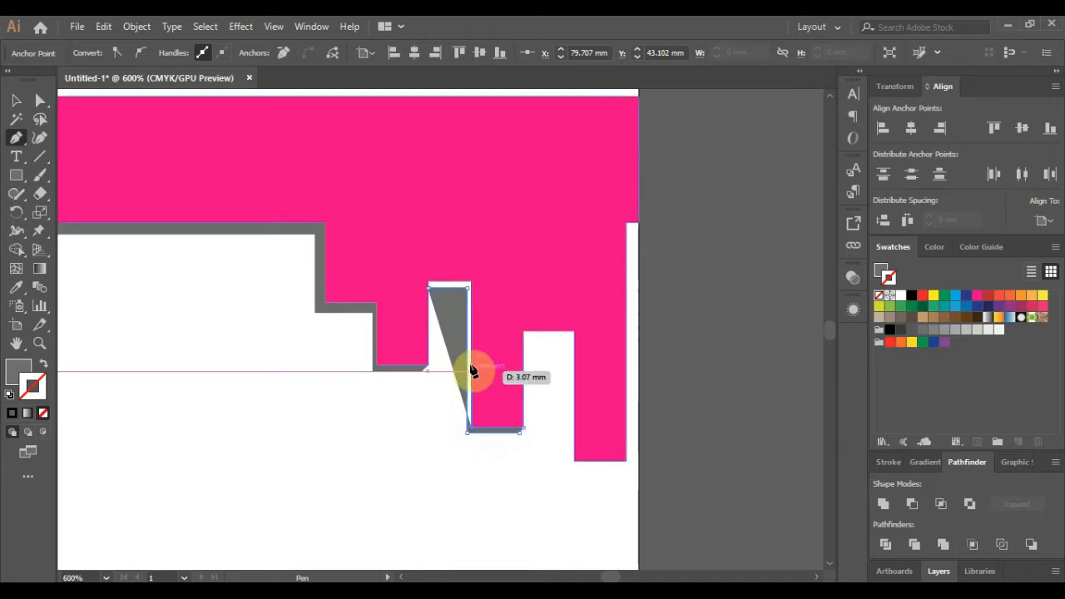
left_click(471, 284)
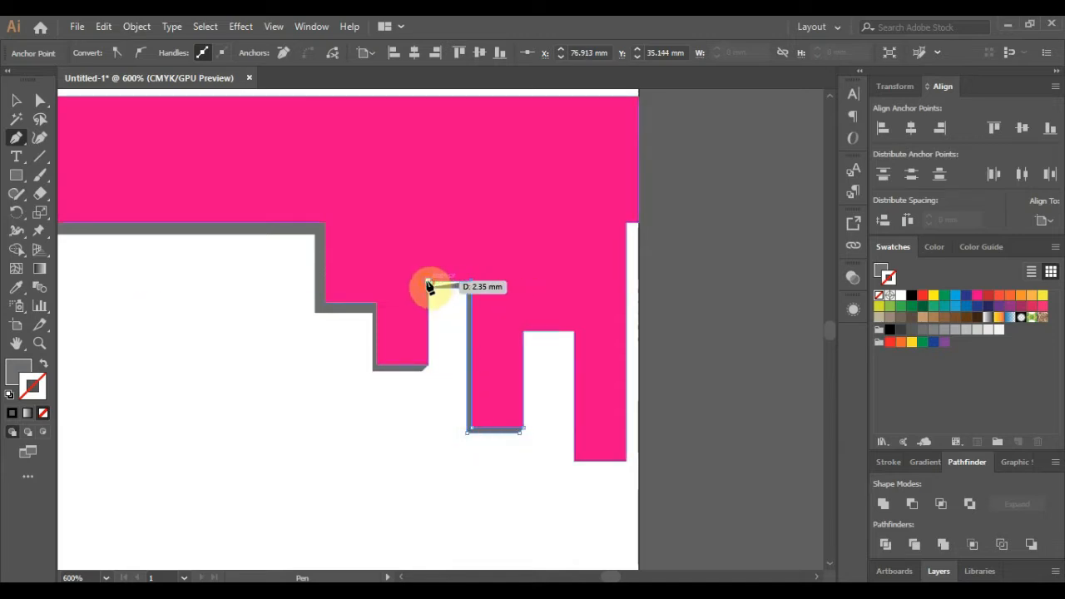
left_click(428, 285)
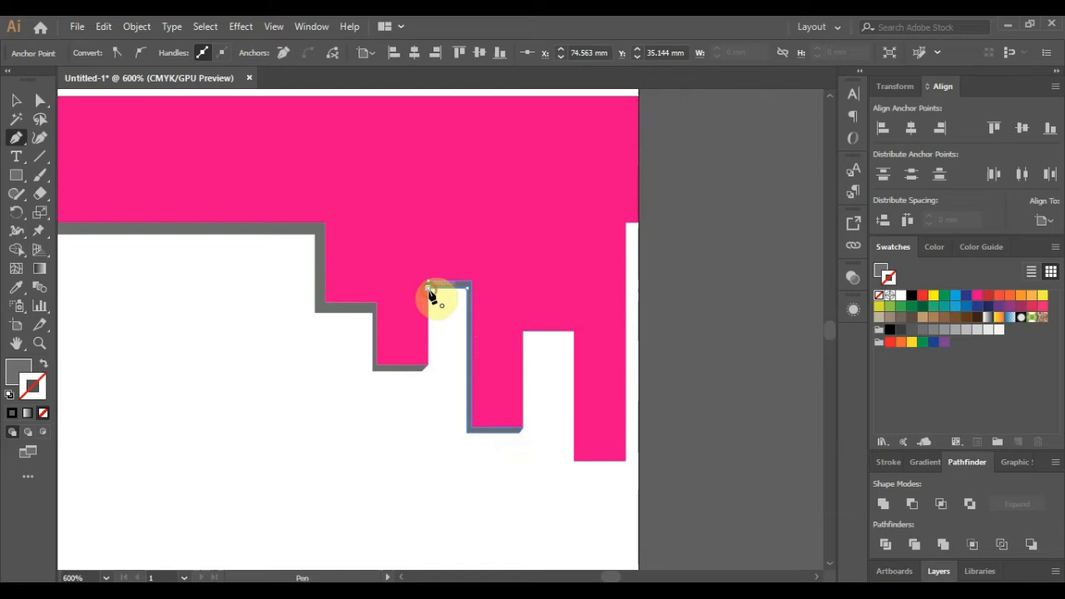
left_click(524, 335)
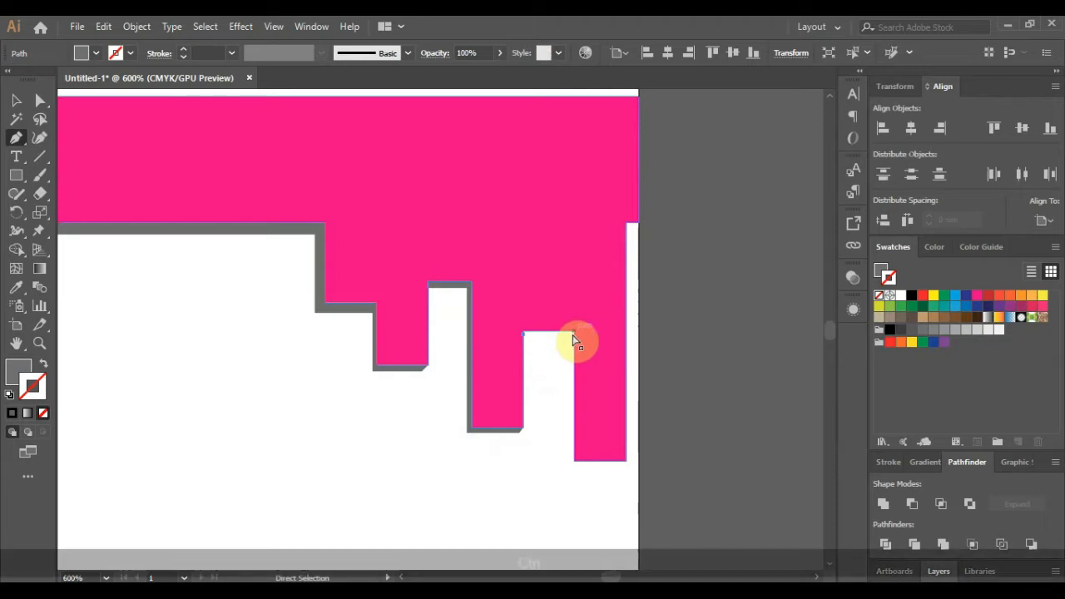
- Remove the stray point and trace the shadow across the last notch and under the final tooth
key("ctrl+z")
left_click(524, 335)
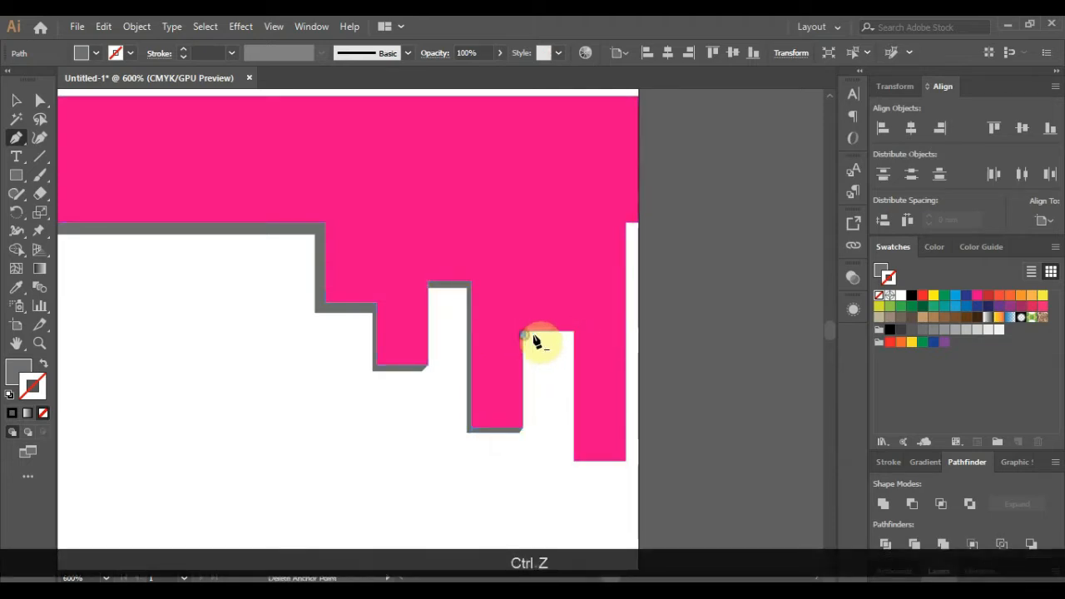
key("ctrl+z")
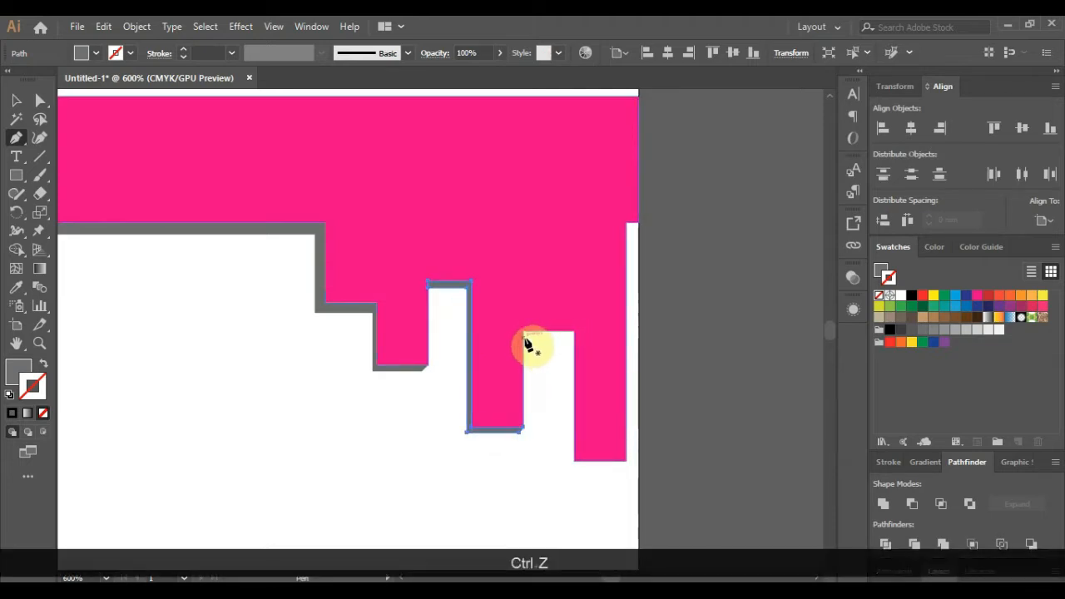
left_click(525, 336)
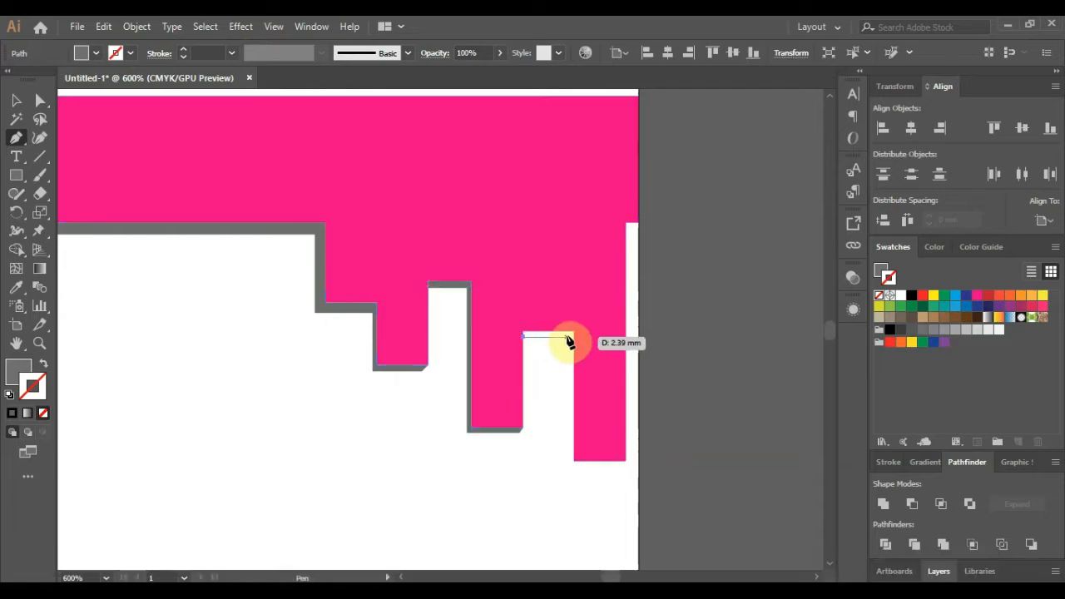
left_click(571, 337)
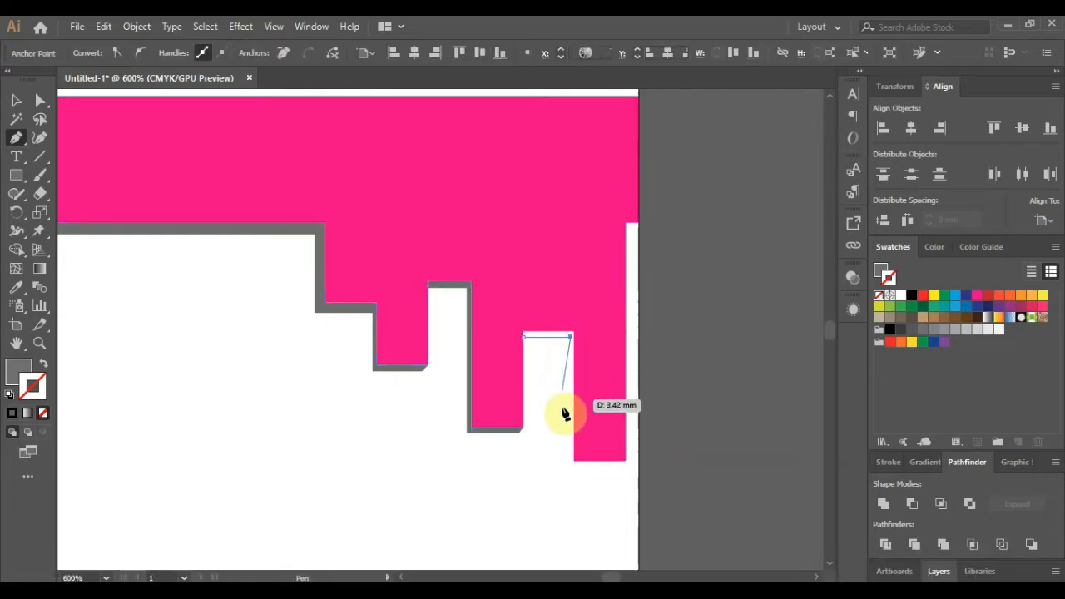
left_click(572, 464)
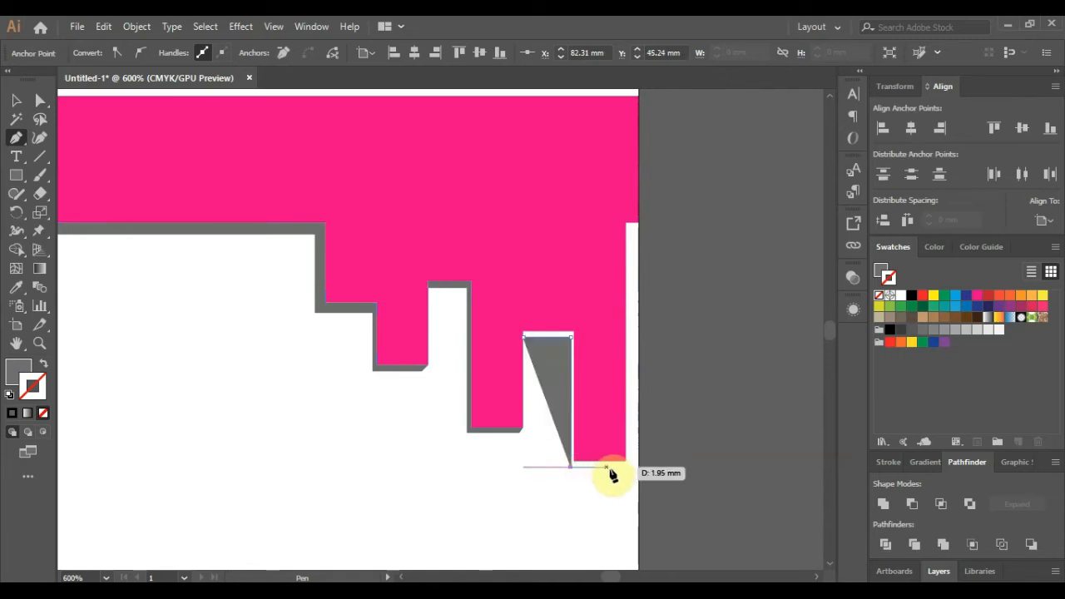
left_click(624, 464)
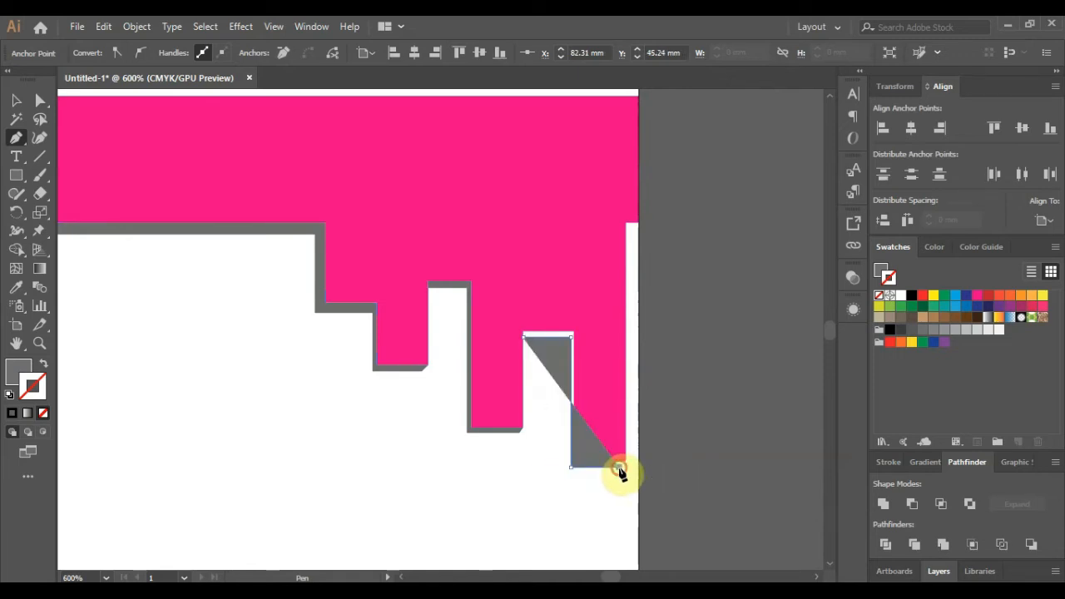
- Fix the lower notch corner point, close the last shadow shape, and deselect it
left_click(573, 464)
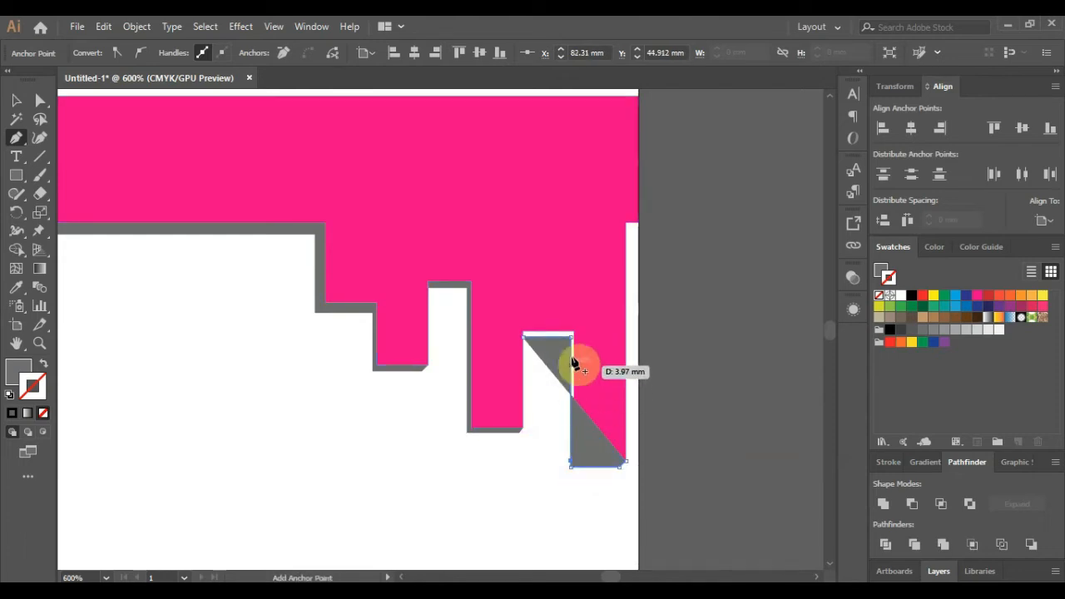
key("ctrl+z")
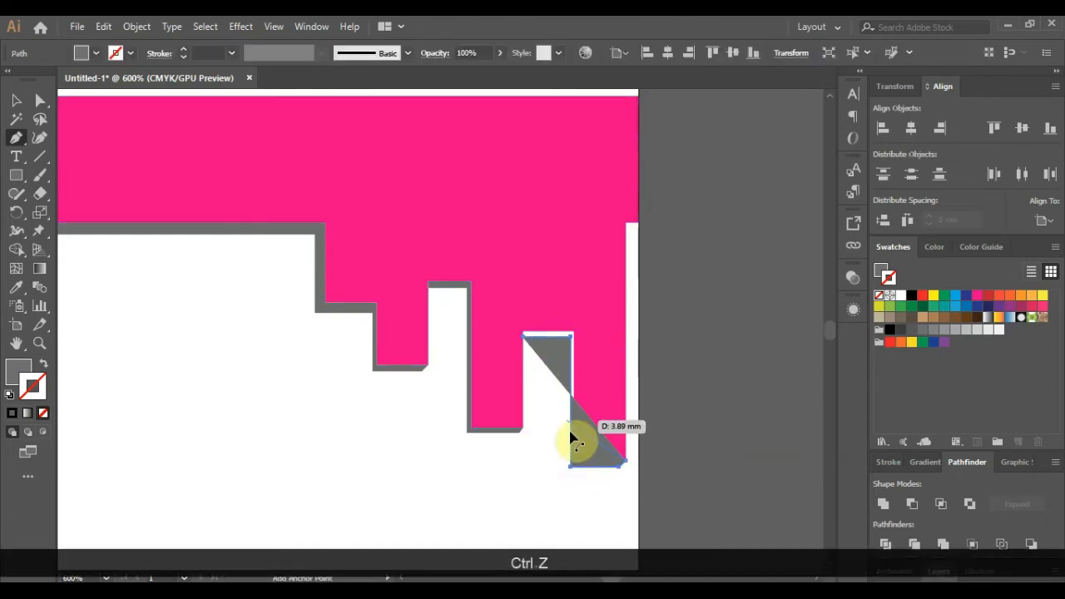
scroll(572, 461, "up", 3)
left_click(574, 461)
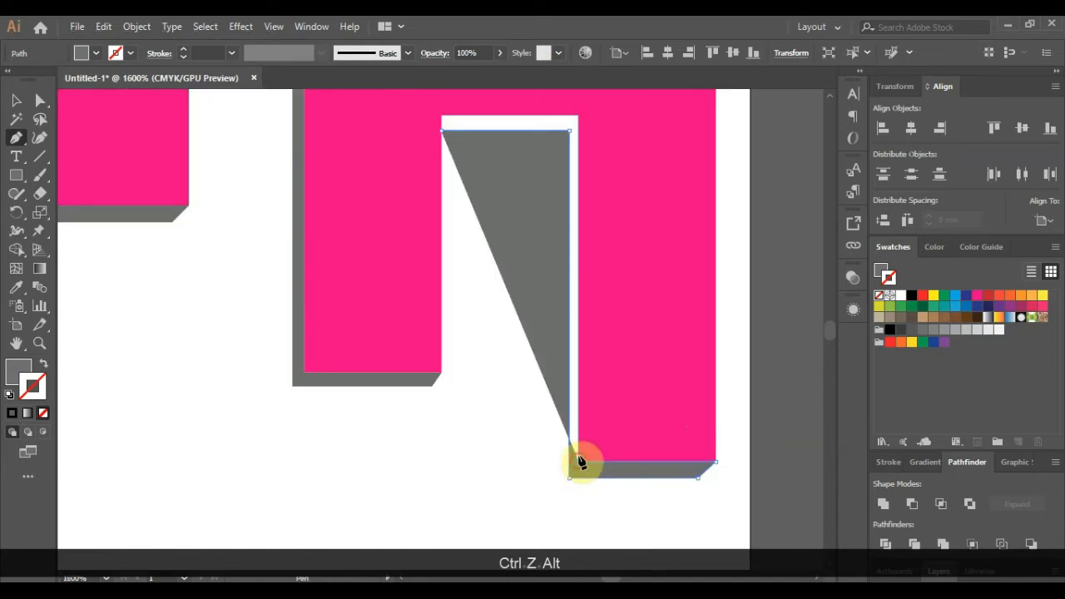
left_click(577, 118)
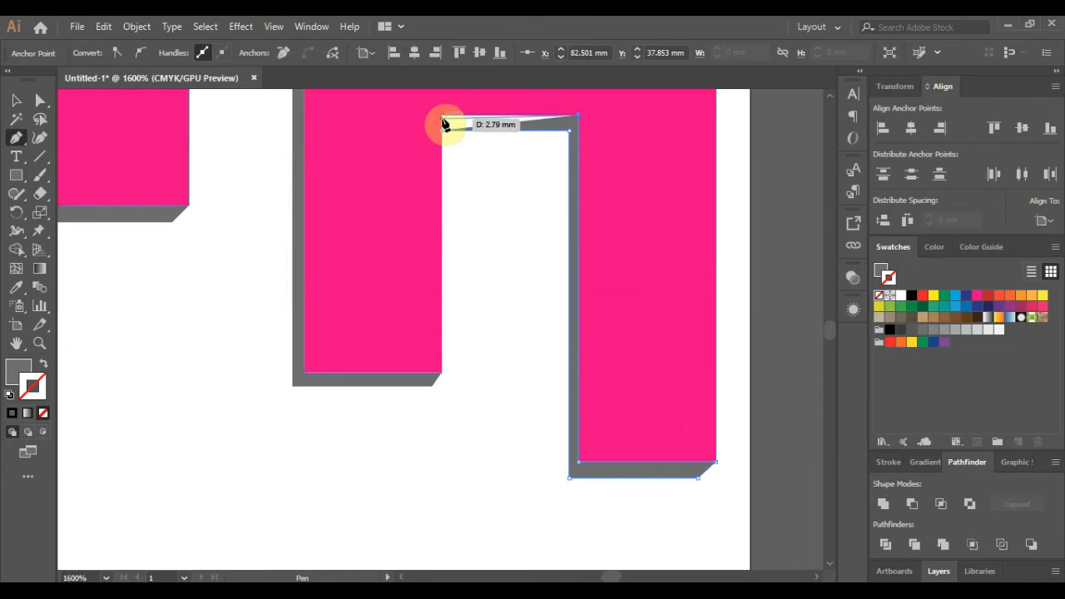
left_click(441, 117)
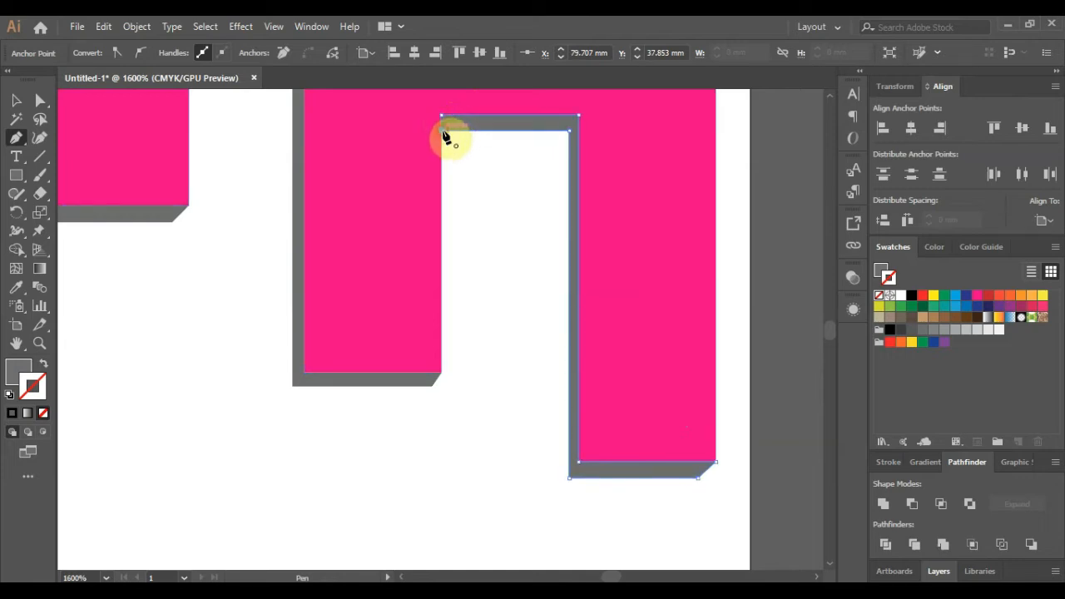
scroll(495, 275, "down", 4, "alt")
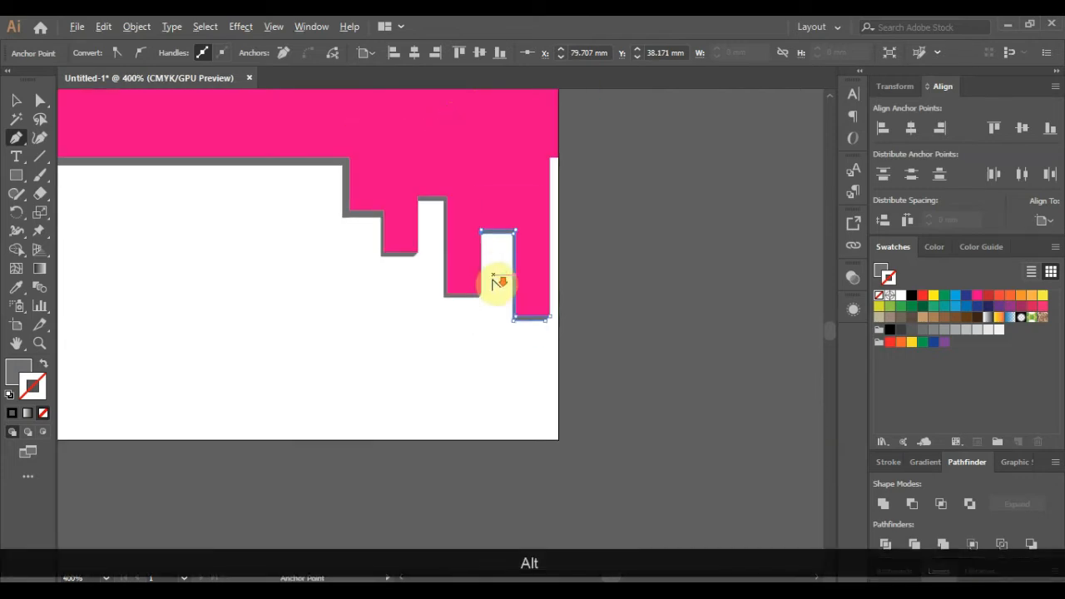
left_click(17, 101)
left_click(642, 326)
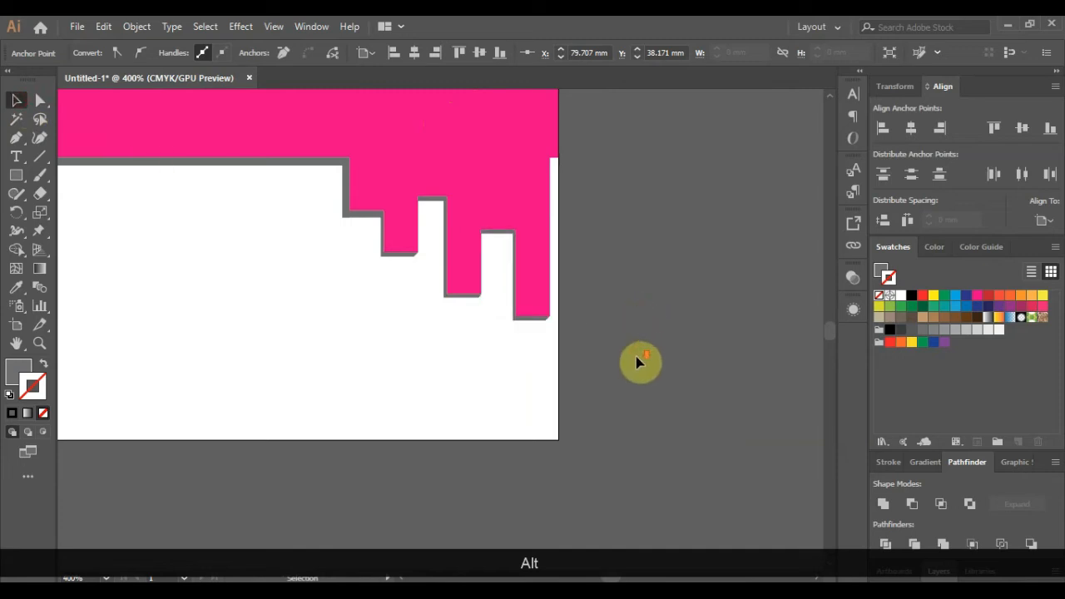
- Fill the white shape inside the key's notches with the key's pink using the Eyedropper
scroll(637, 356, "down", 2)
scroll(613, 290, "up", 1)
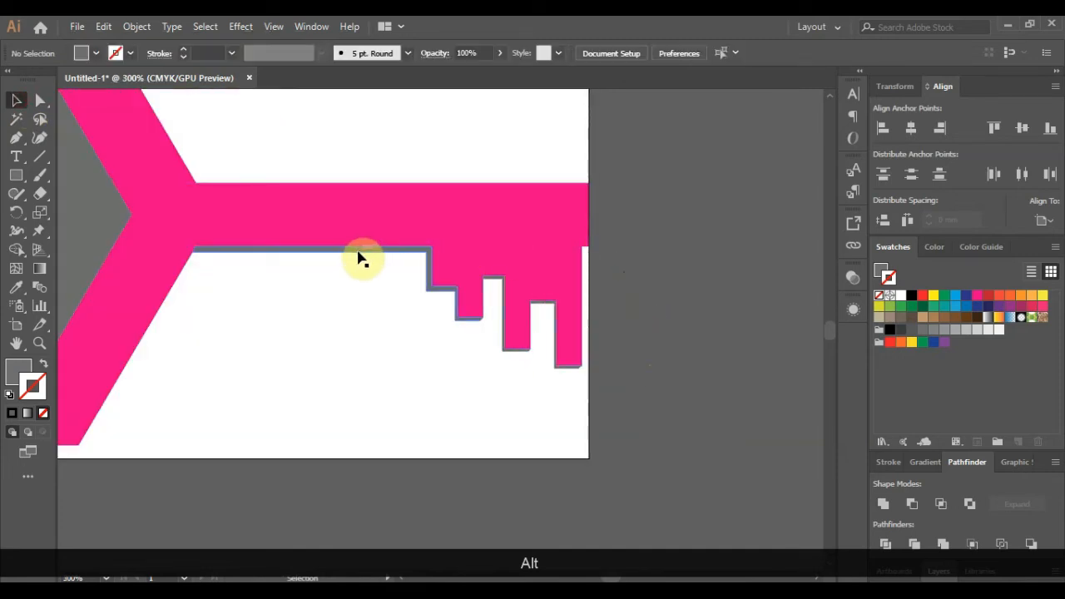
left_click(360, 258)
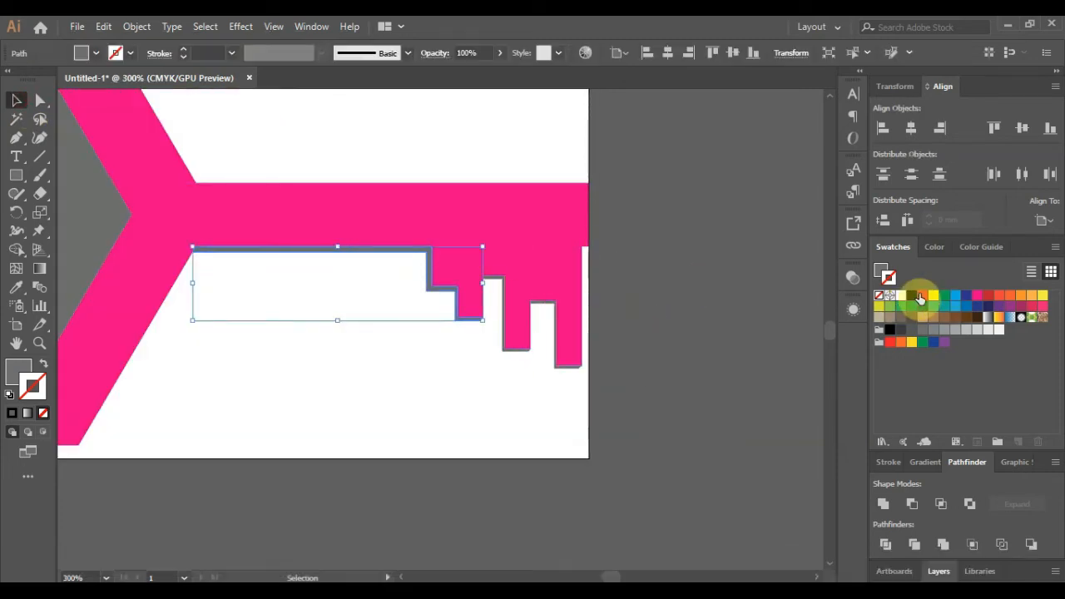
scroll(436, 328, "down", 1)
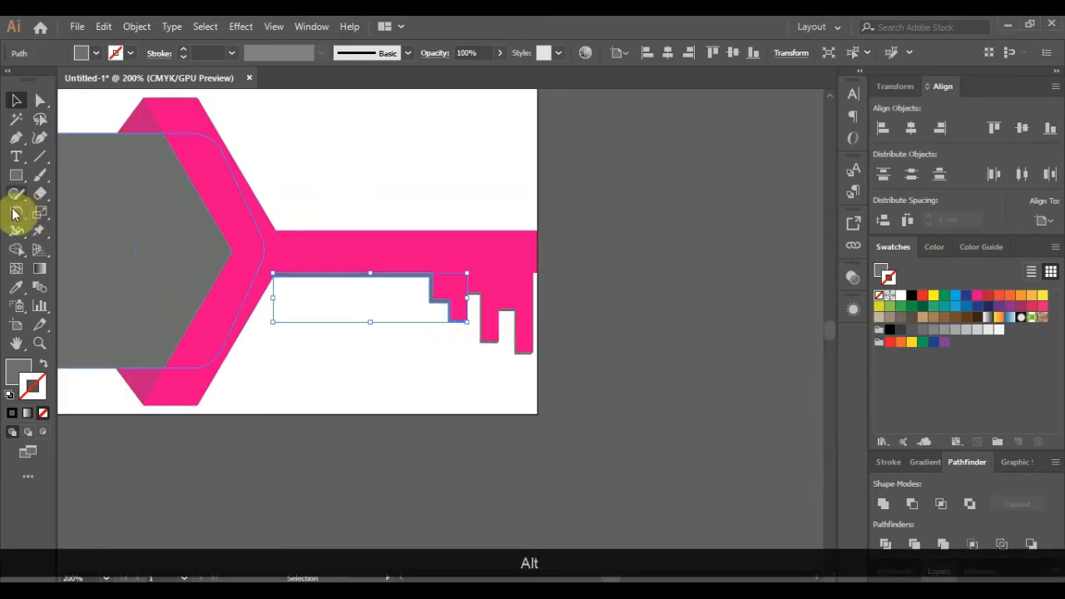
left_click(16, 287)
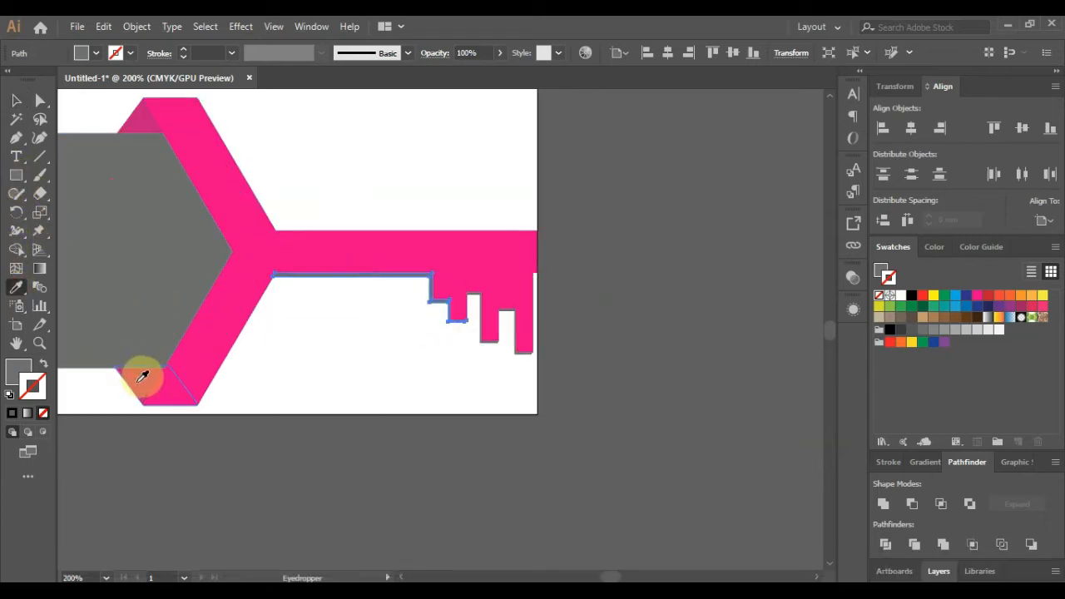
left_click(143, 371)
left_click(15, 100)
left_click(671, 319)
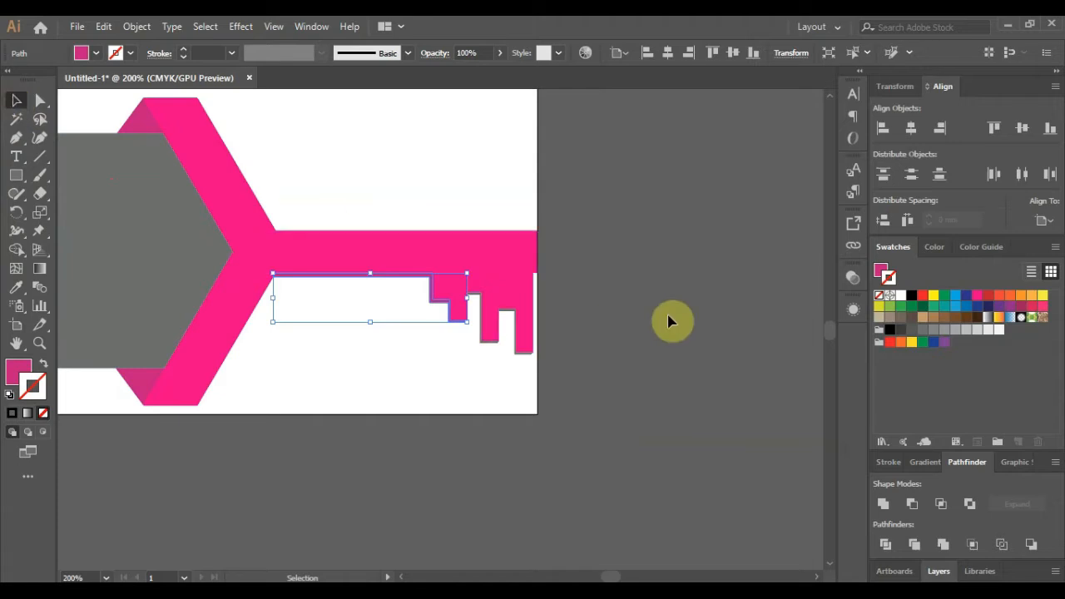
- Give the small leftover shape in the last notch the same key pink
left_click(480, 302)
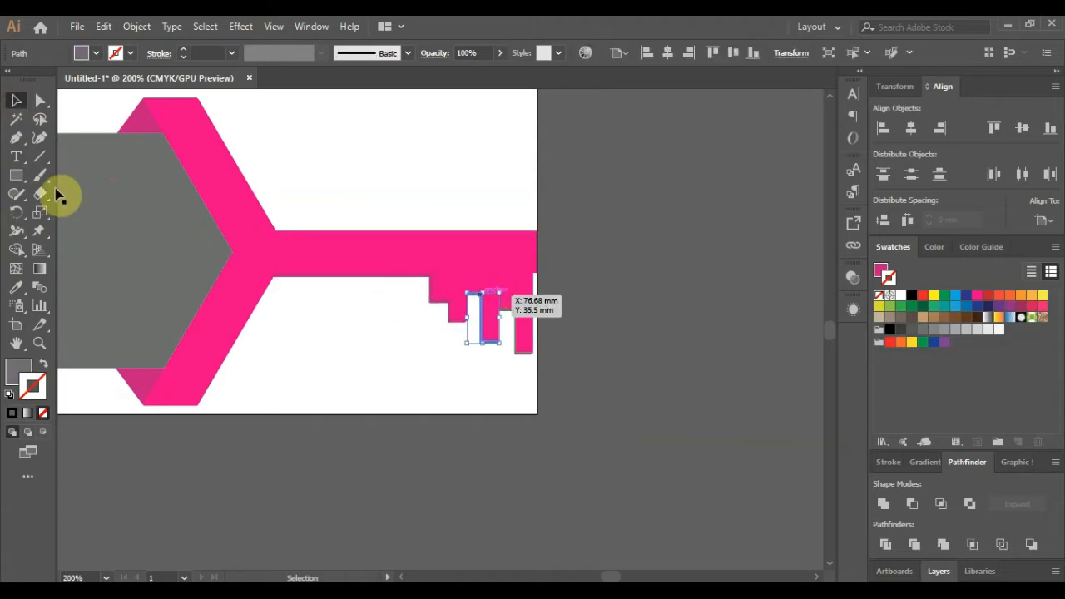
left_click(16, 287)
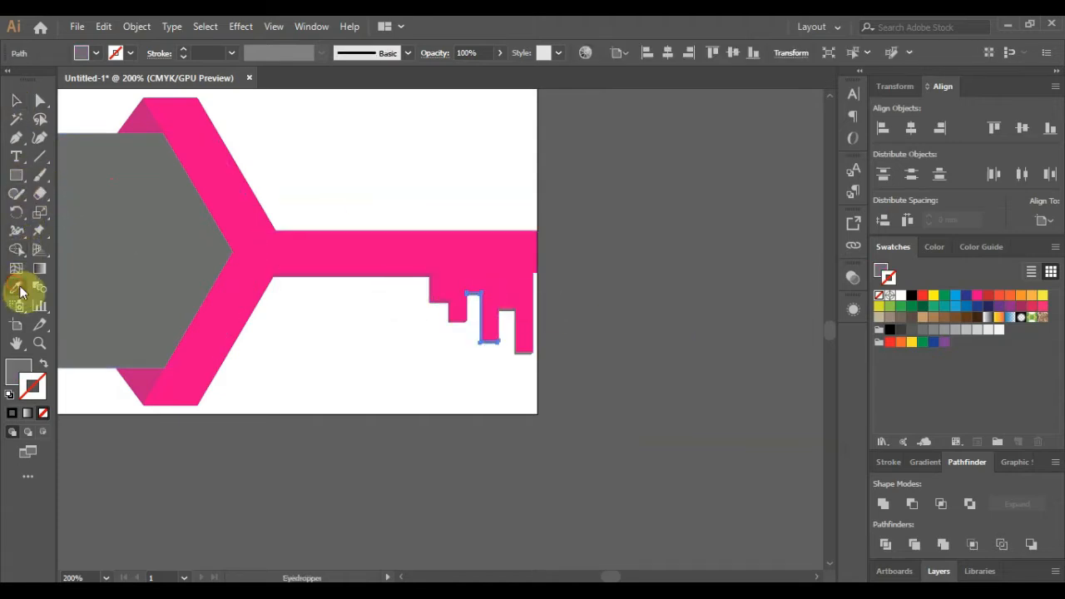
left_click(143, 370)
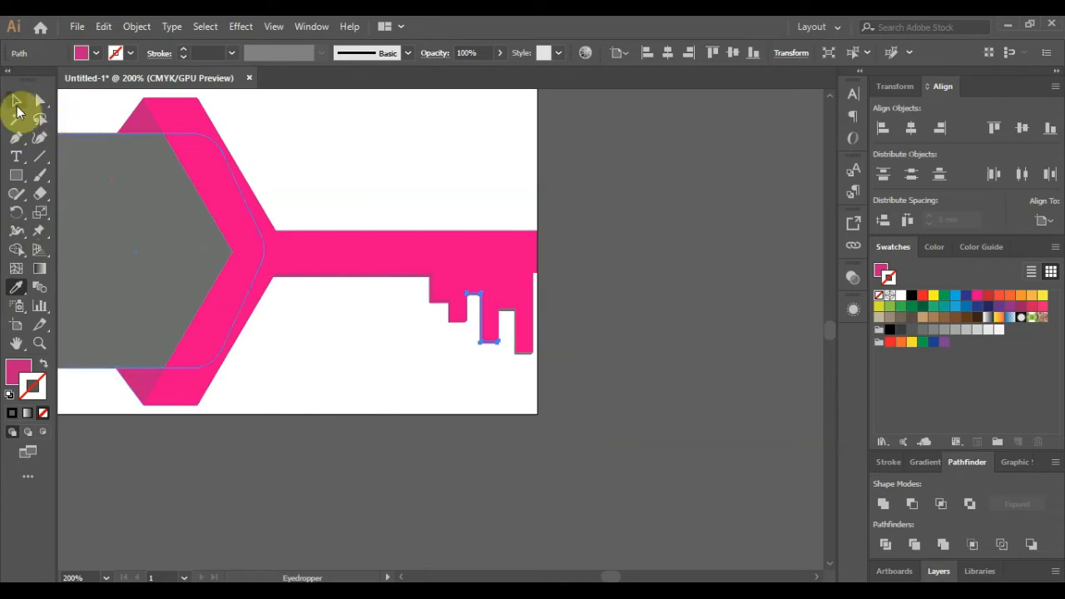
left_click(16, 100)
left_click(586, 298)
- Reselect the small notch shape and sample the key's pink onto it again
scroll(518, 316, "up", 2)
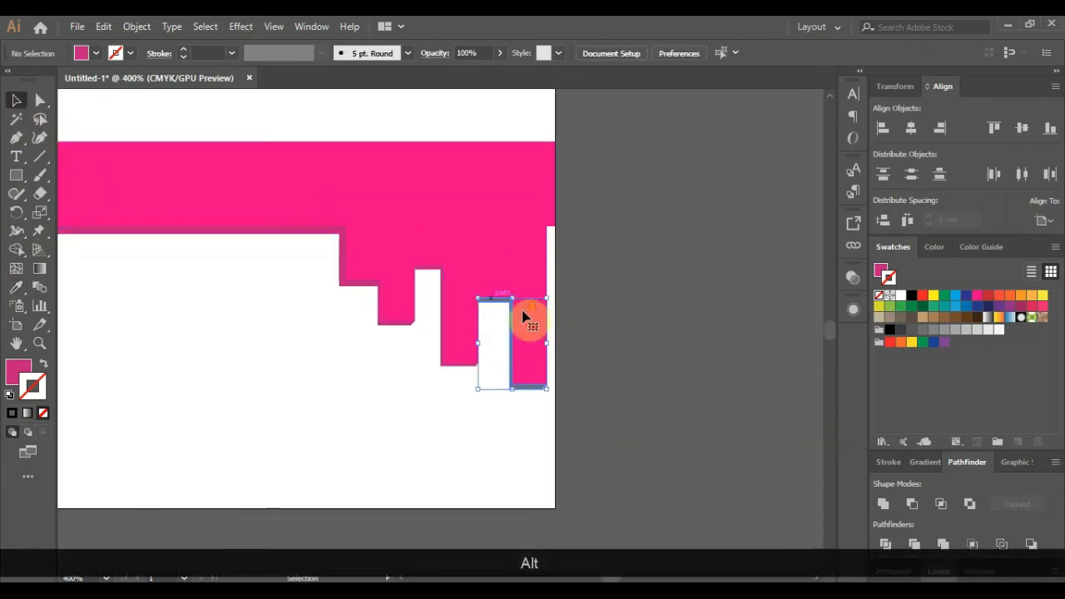
left_click(527, 316)
scroll(527, 317, "down", 2)
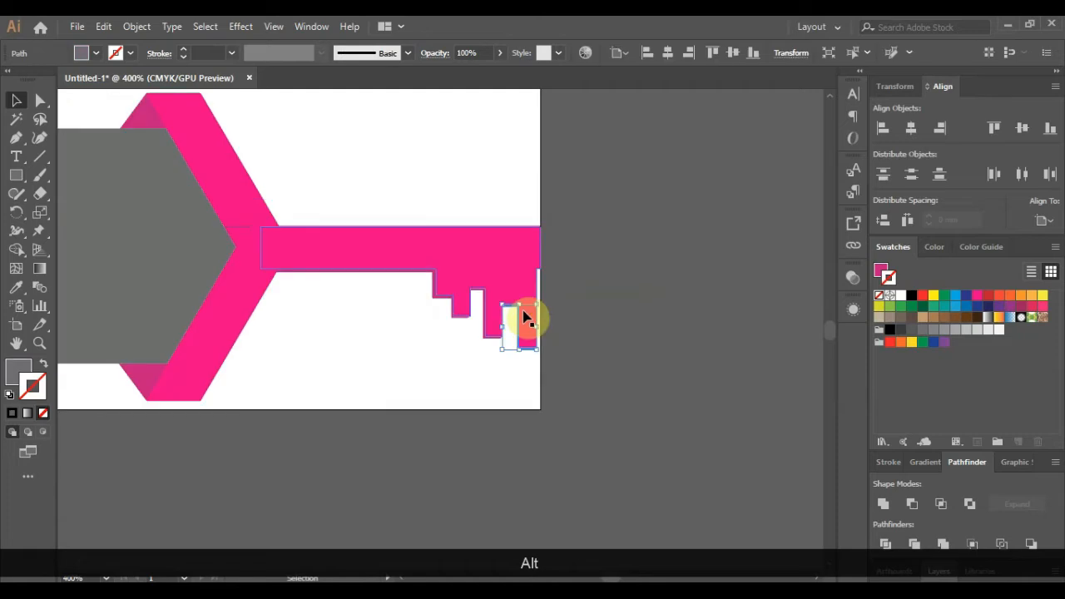
left_click(16, 287)
left_click(171, 372)
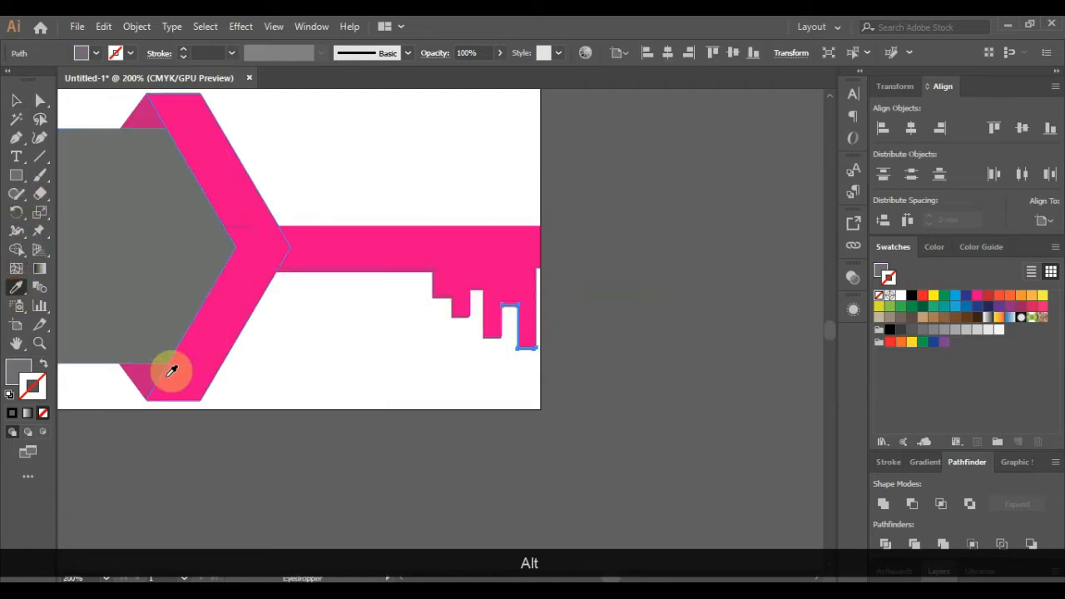
left_click(16, 101)
left_click(609, 313)
scroll(559, 339, "up", 4)
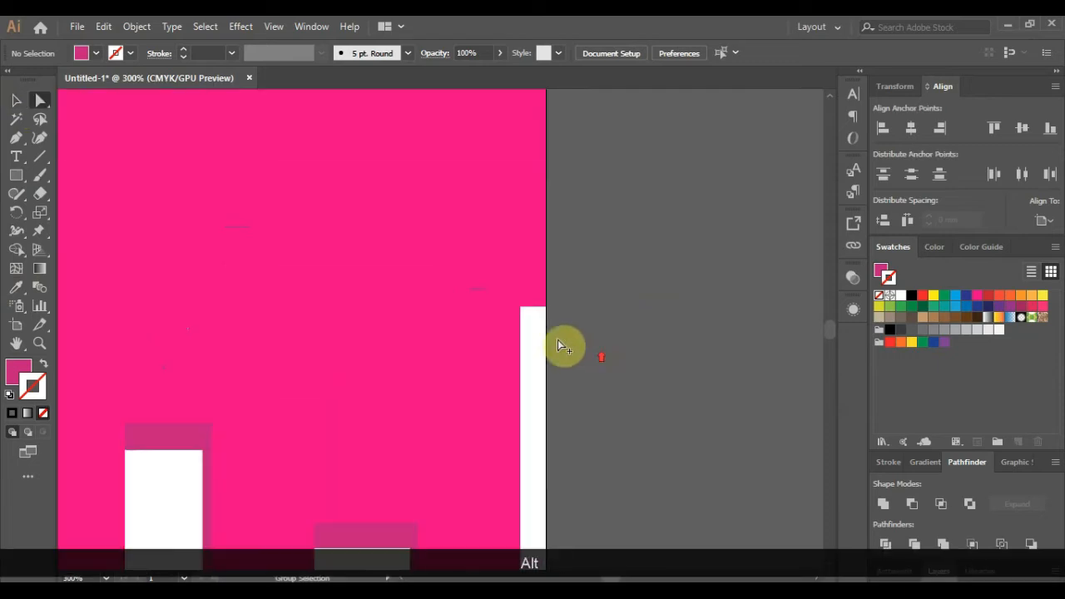
- Draw a small closed Pen triangle filling the gap at the white strip's top corner
scroll(557, 339, "up", 4)
left_click(22, 142)
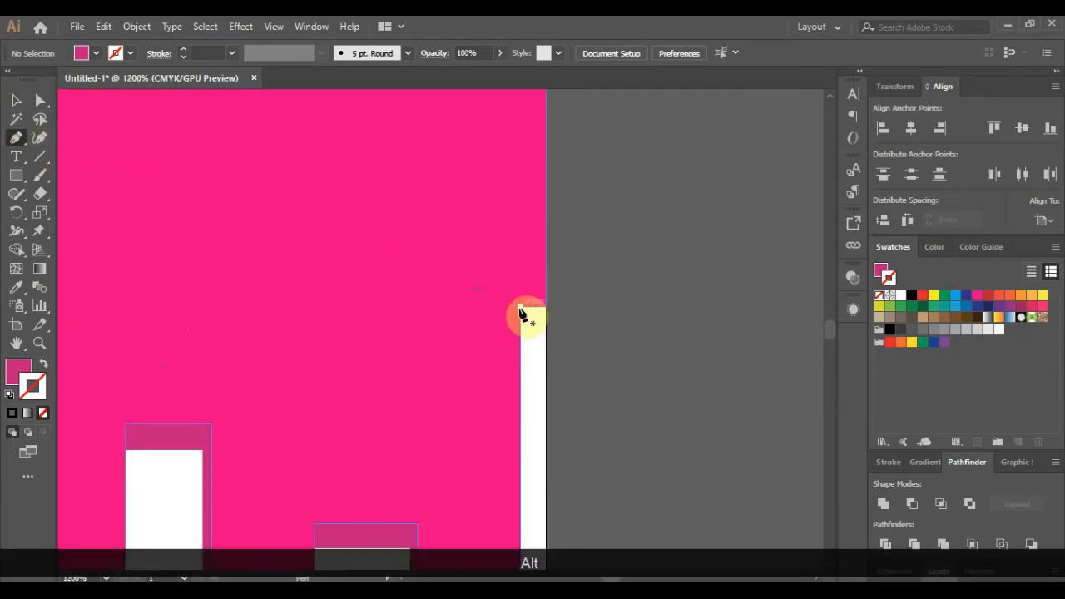
left_click(520, 308)
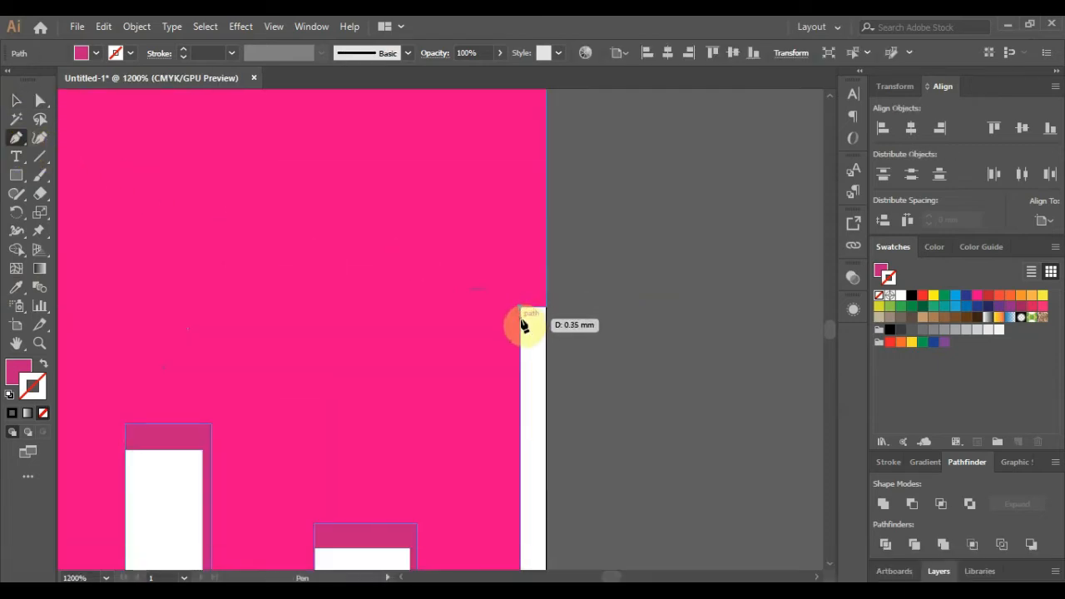
left_click(545, 309)
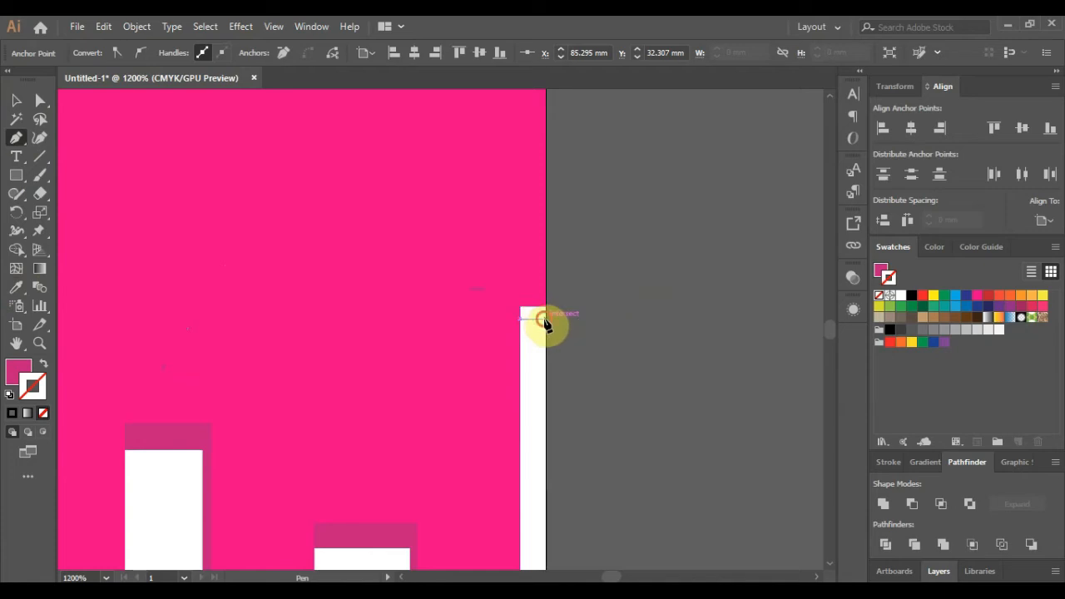
left_click(545, 319)
left_click(521, 311)
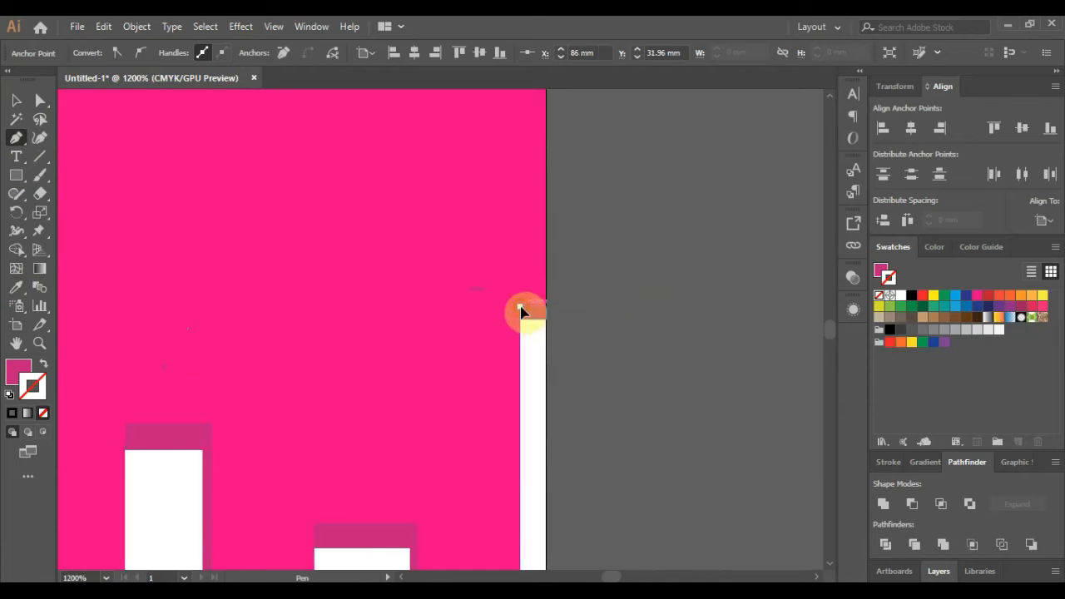
key("a")
scroll(599, 340, "down", 5)
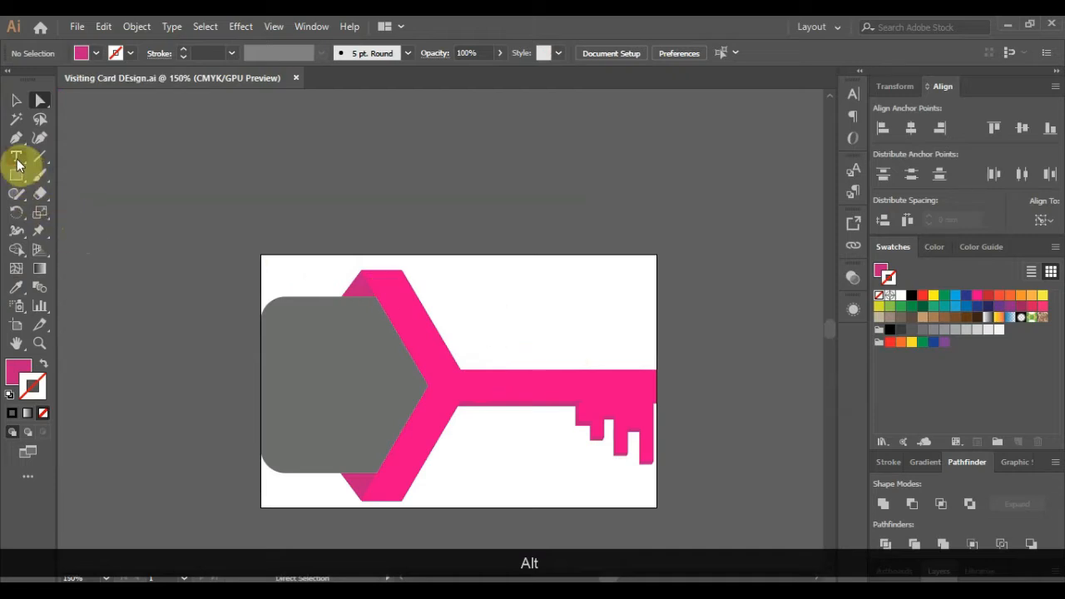
- Type the cardholder's full name above the key shaft and set it in Bebas Neue Regular
left_click(17, 158)
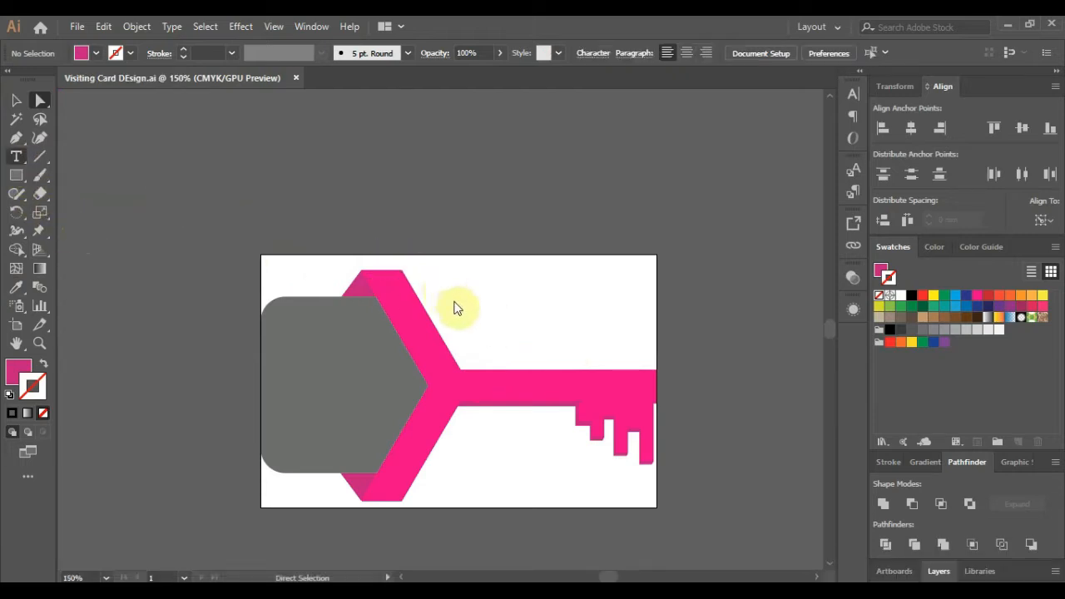
left_click(545, 349)
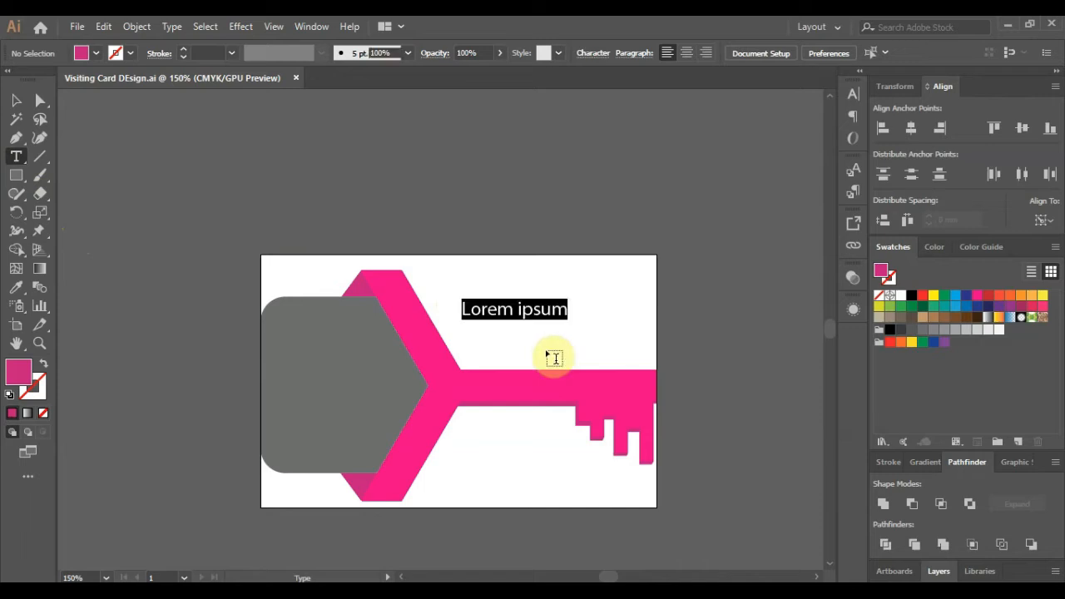
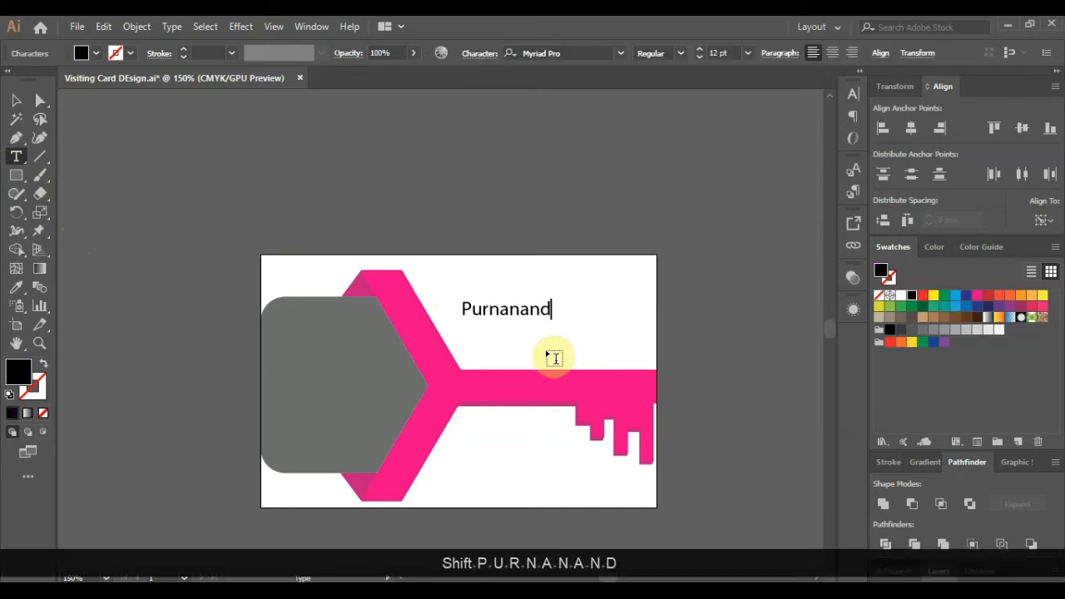
key("shift+Home")
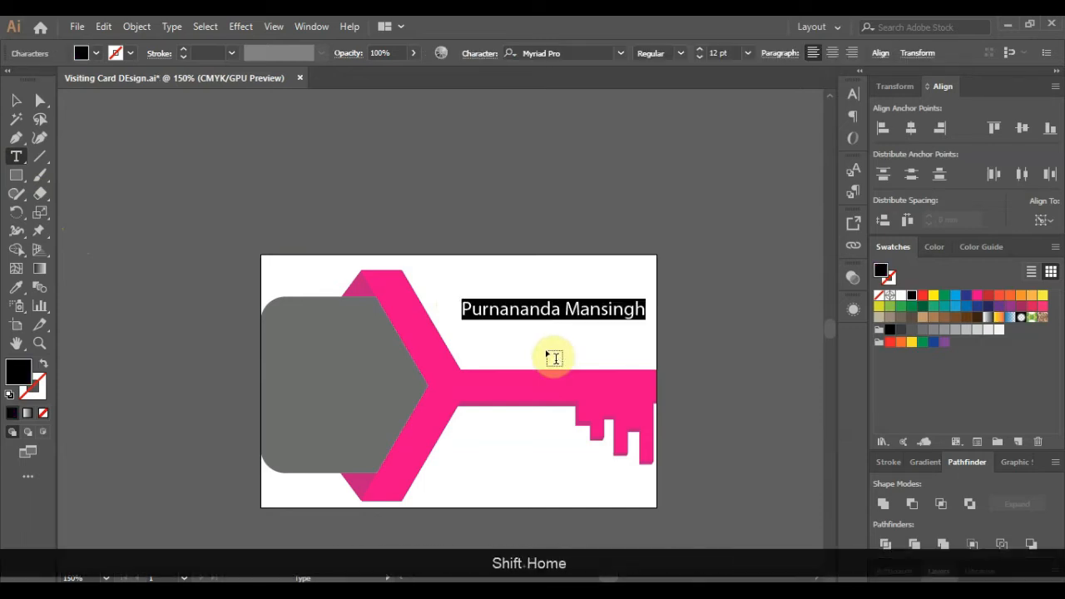
left_click(561, 53)
type("bebas")
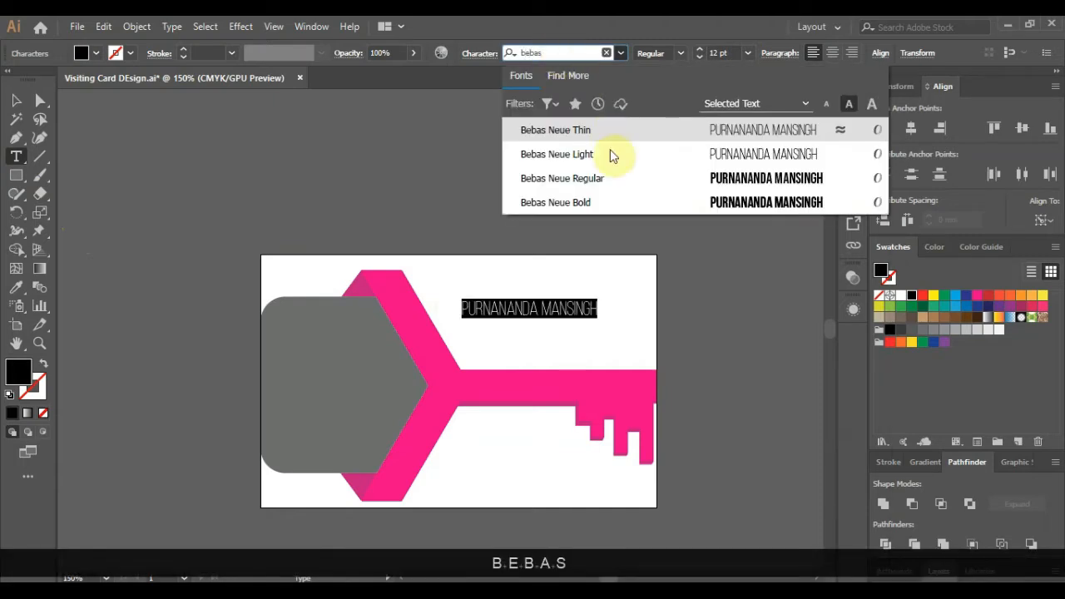
left_click(611, 179)
left_click(547, 308)
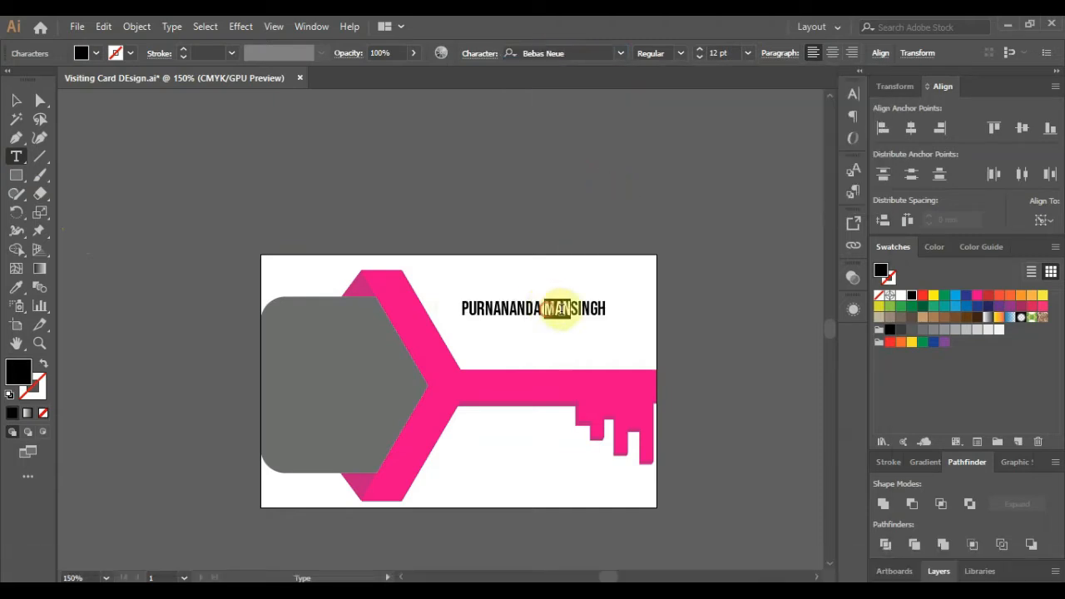
- Make the surname Light weight and nudge the name slightly lower on the card
left_click_drag(562, 311, 603, 310)
left_click(680, 53)
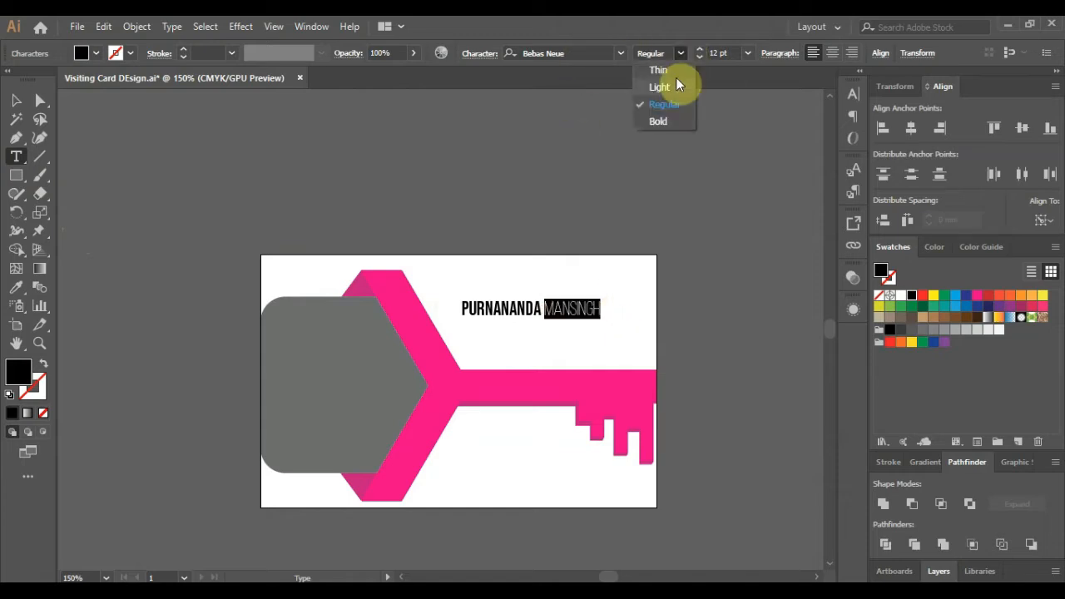
left_click(678, 83)
left_click(16, 100)
scroll(550, 353, "up", 1)
left_click_drag(530, 287, 580, 313)
left_click(737, 321)
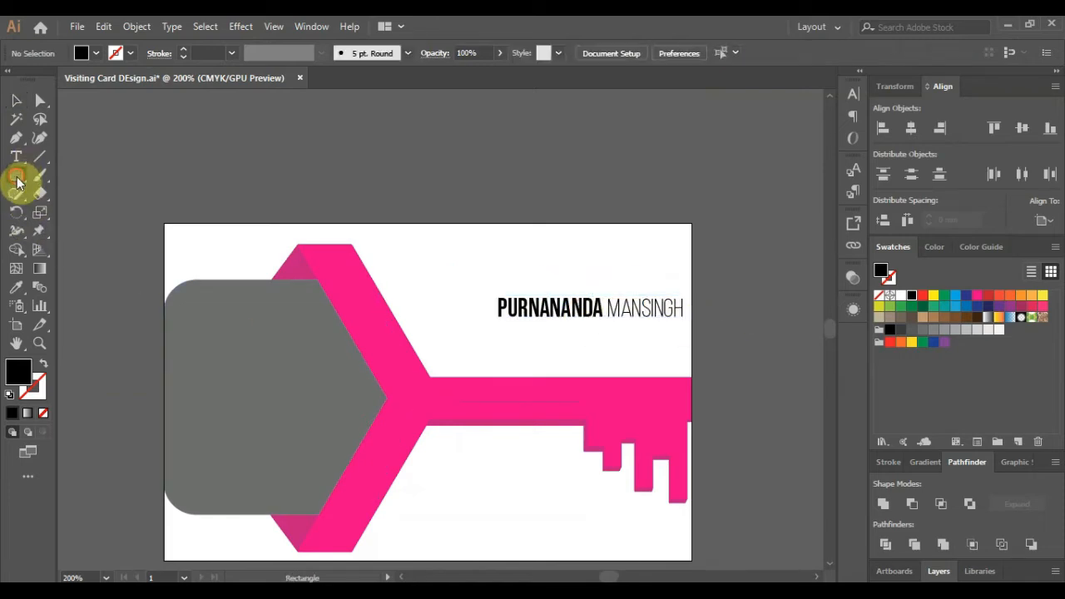
- Draw a small circle and a rounded pill shape above the card, duplicating the pill
left_click_drag(18, 181, 64, 208)
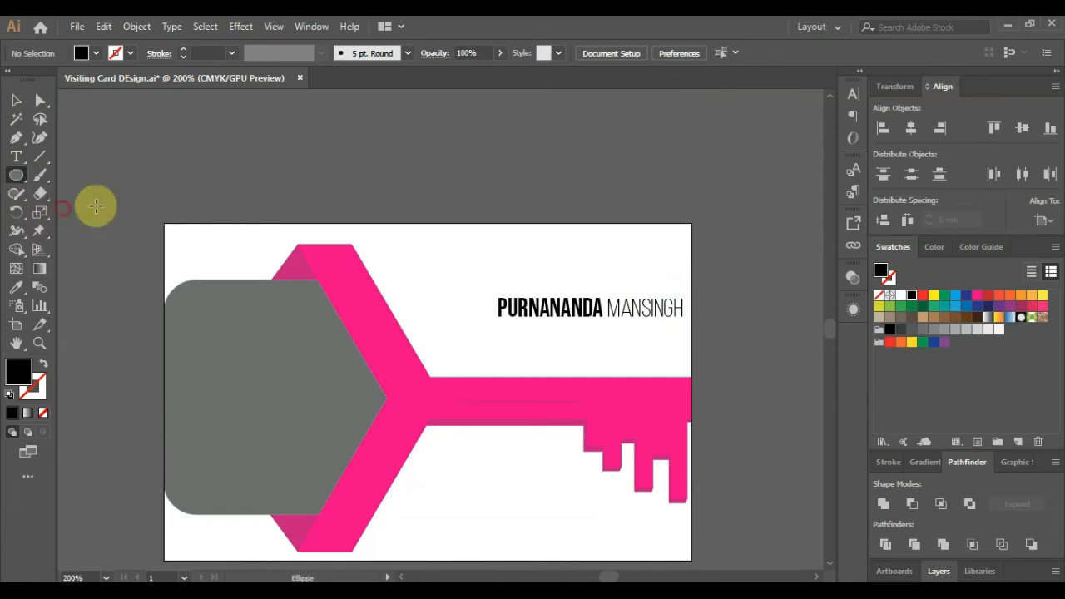
left_click_drag(321, 168, 341, 187)
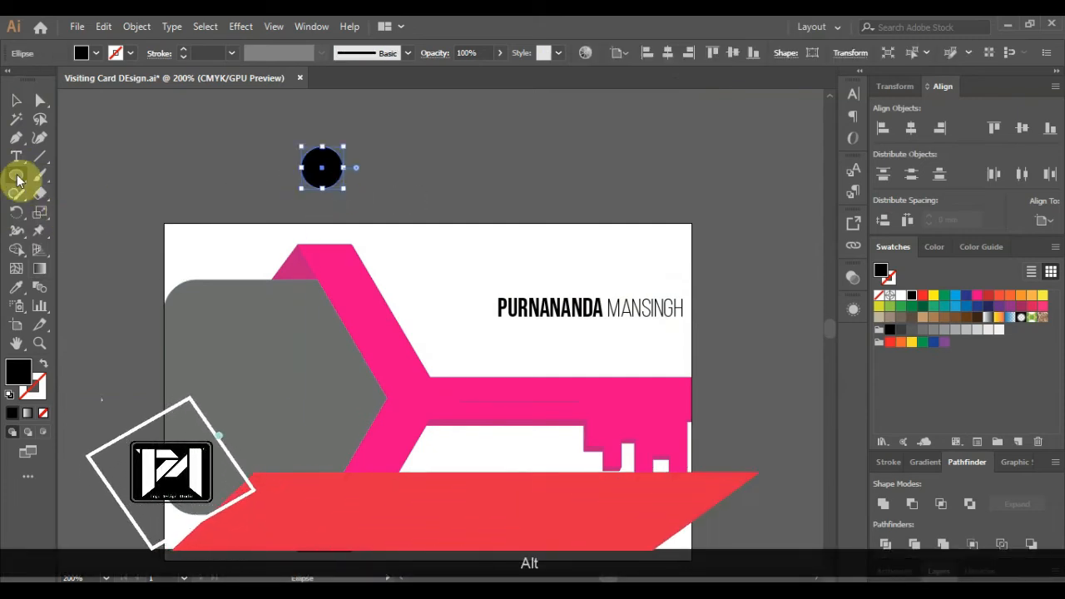
left_click_drag(17, 179, 55, 193)
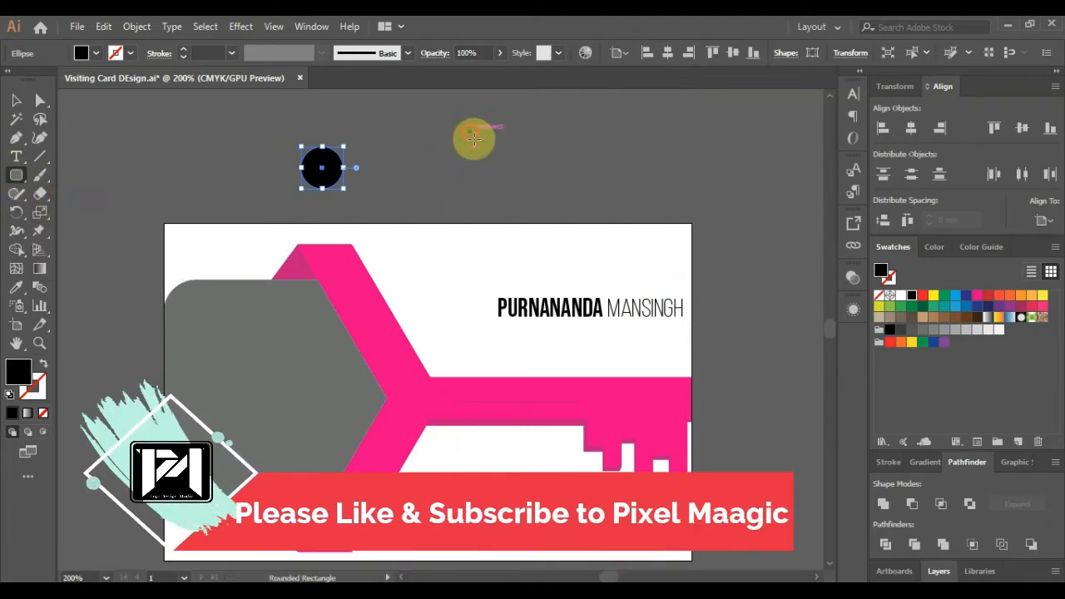
left_click_drag(473, 138, 503, 190)
left_click_drag(503, 196, 503, 195)
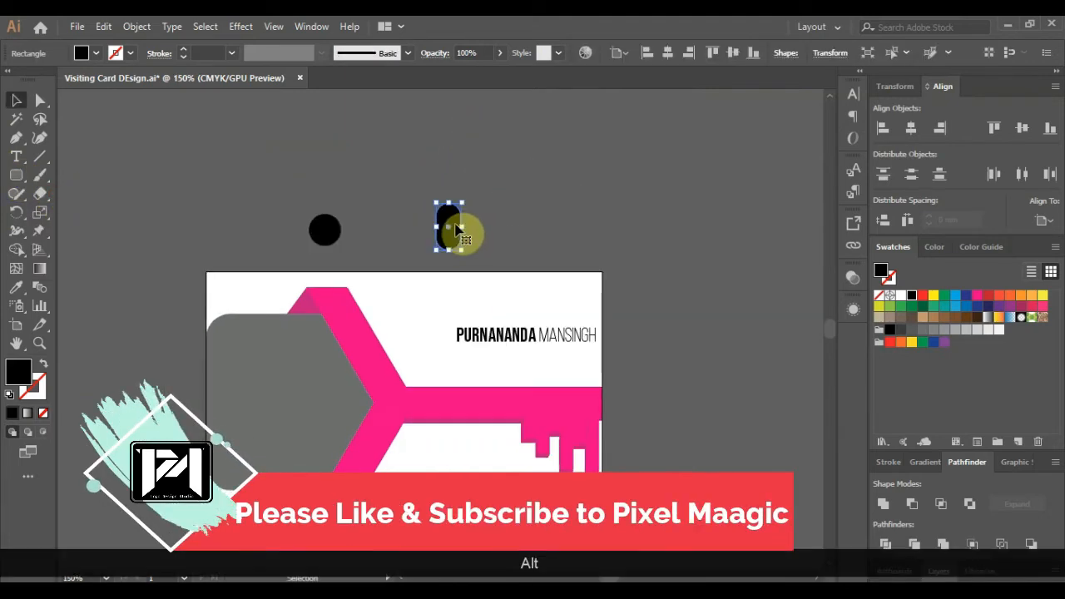
left_click_drag(458, 231, 430, 218)
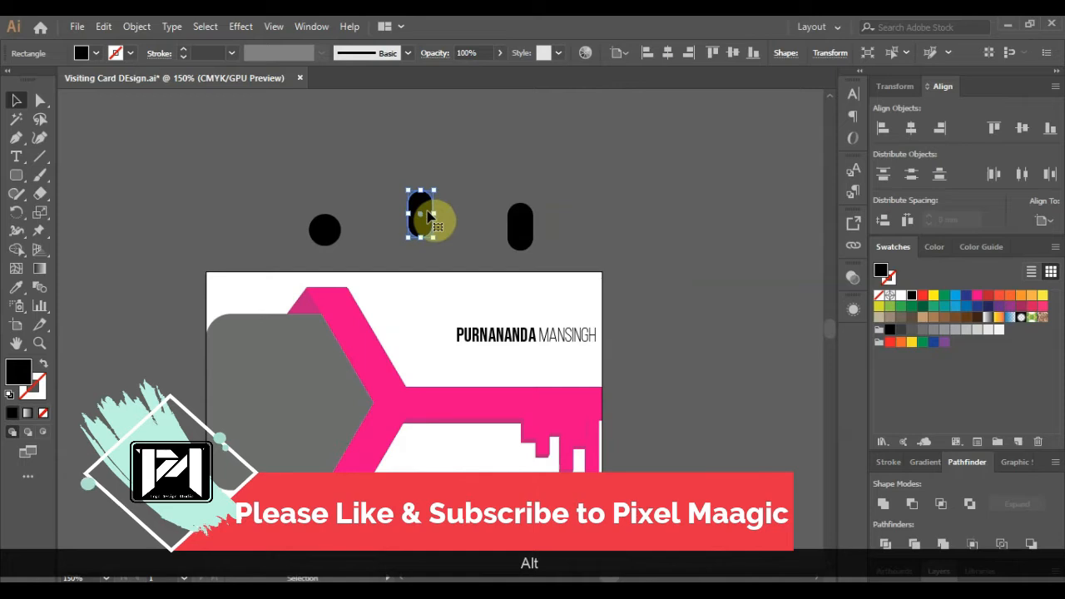
- Give the middle pill a black outline with no fill and delete the extra right-hand copy
left_click(890, 280)
left_click(912, 295)
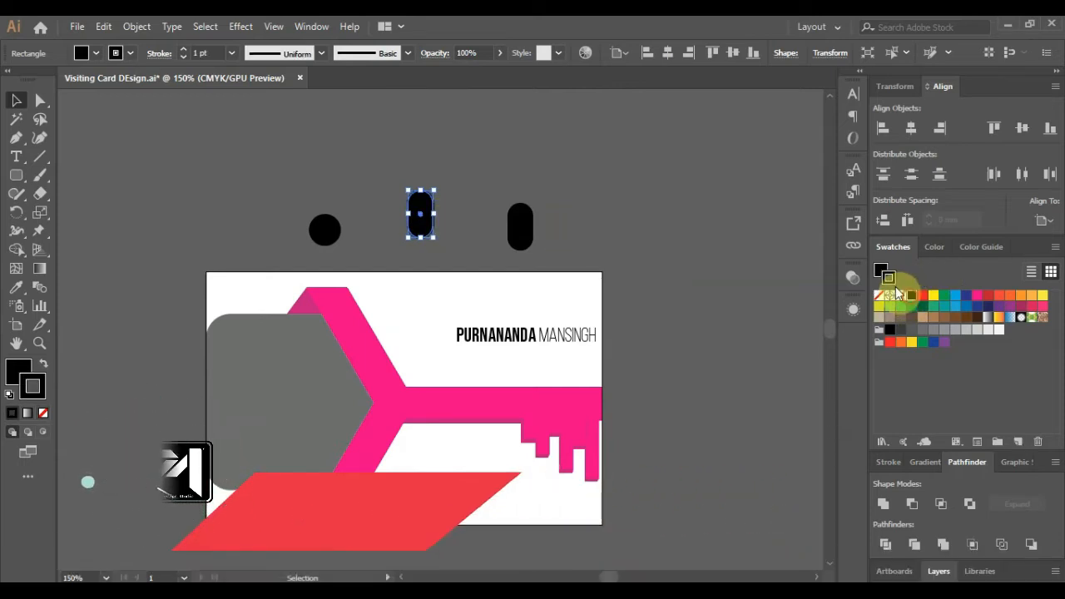
left_click(881, 275)
left_click(879, 296)
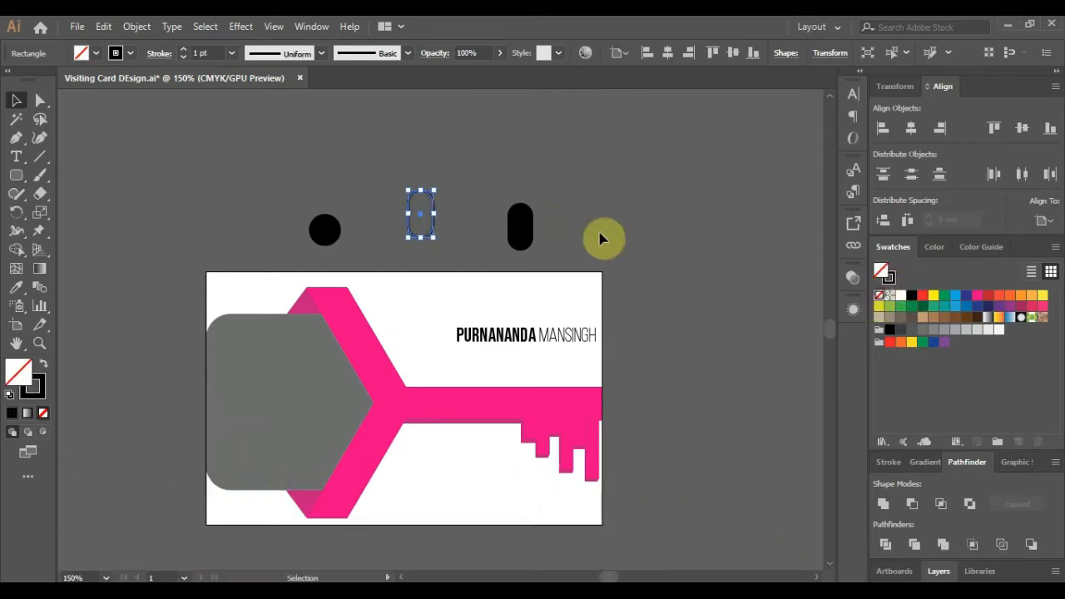
left_click(601, 238)
left_click(526, 242)
key("Delete")
scroll(426, 225, "up", 2)
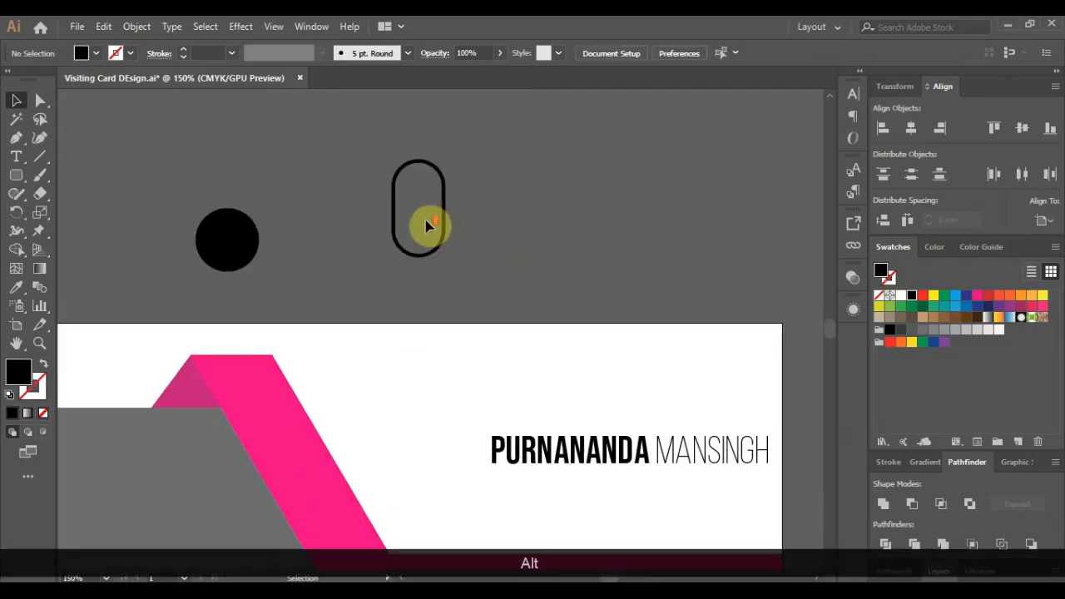
- Set the pill's outline weight to 2 pt
left_click(208, 54)
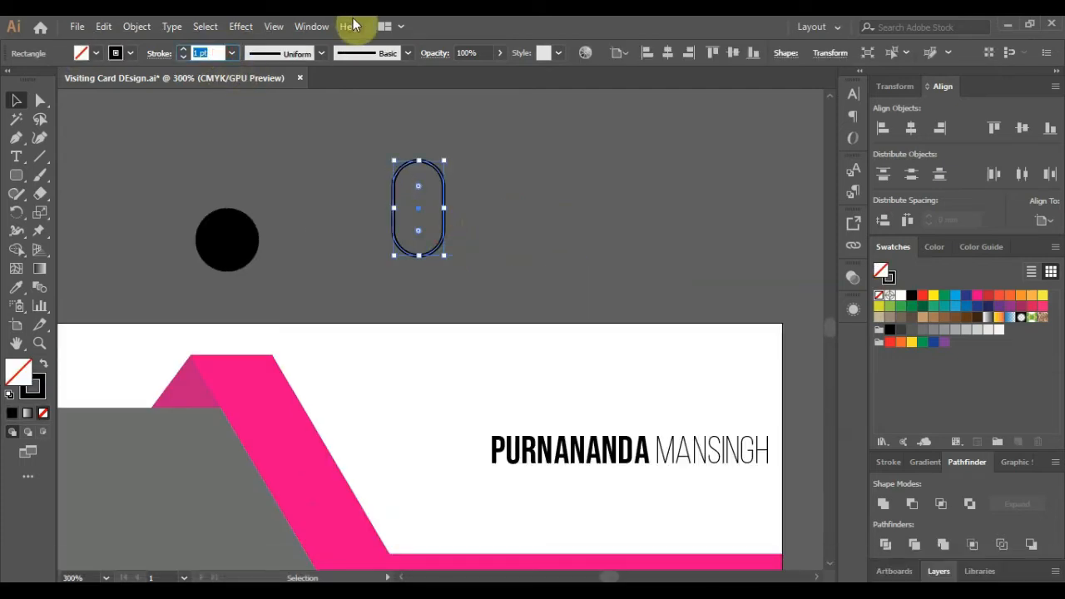
type("2")
key("Return")
left_click(602, 218)
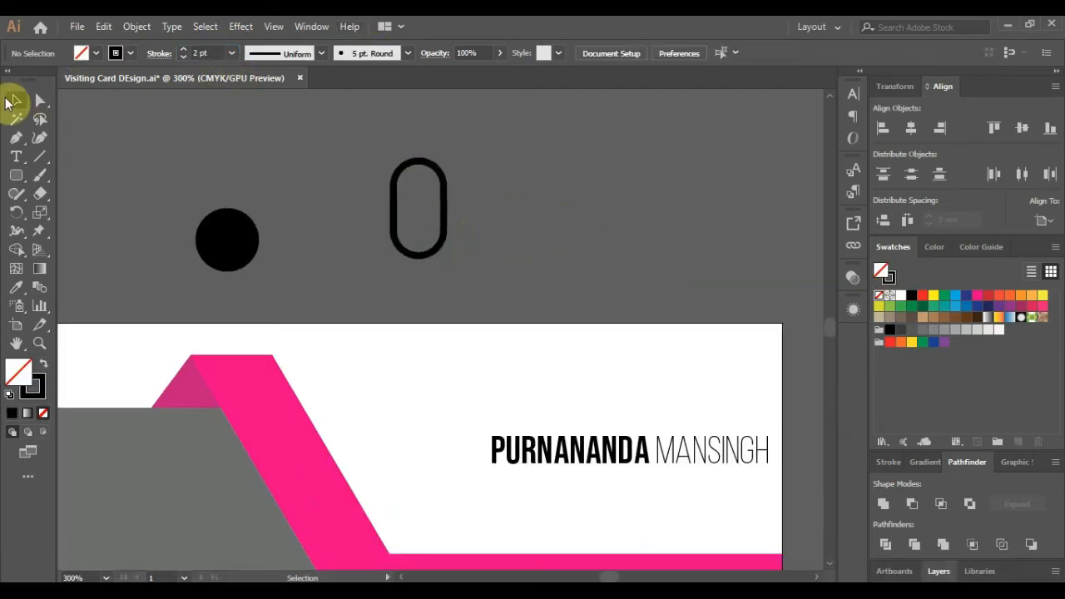
- Subtract a 5.461 × 10.287 mm rectangle, widened over the loop, and move the arch toward the circle
left_click_drag(14, 181, 64, 178)
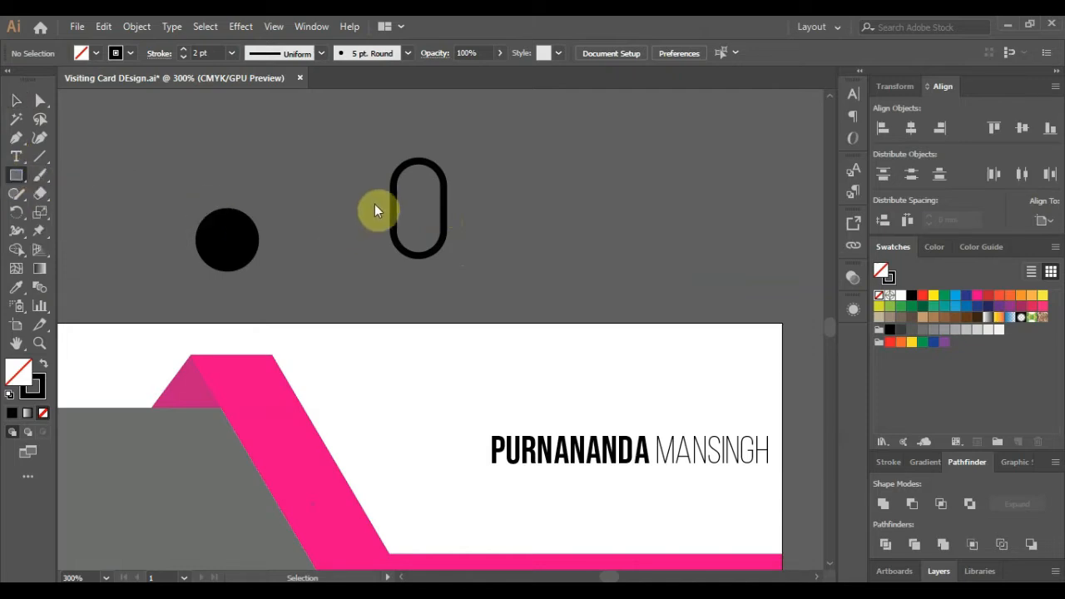
left_click(372, 203)
left_click(492, 335)
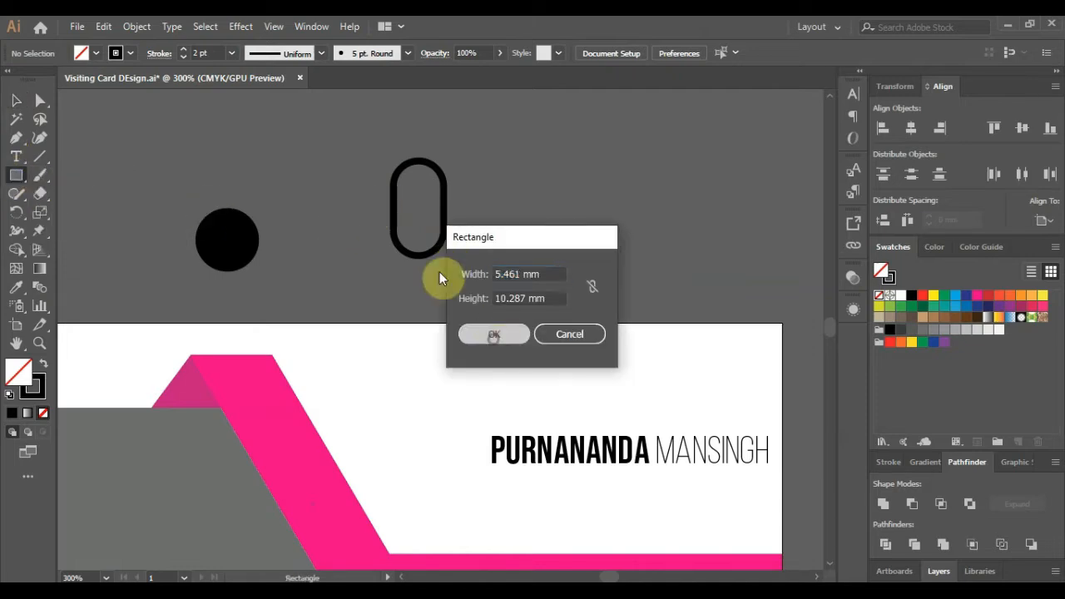
left_click(13, 101)
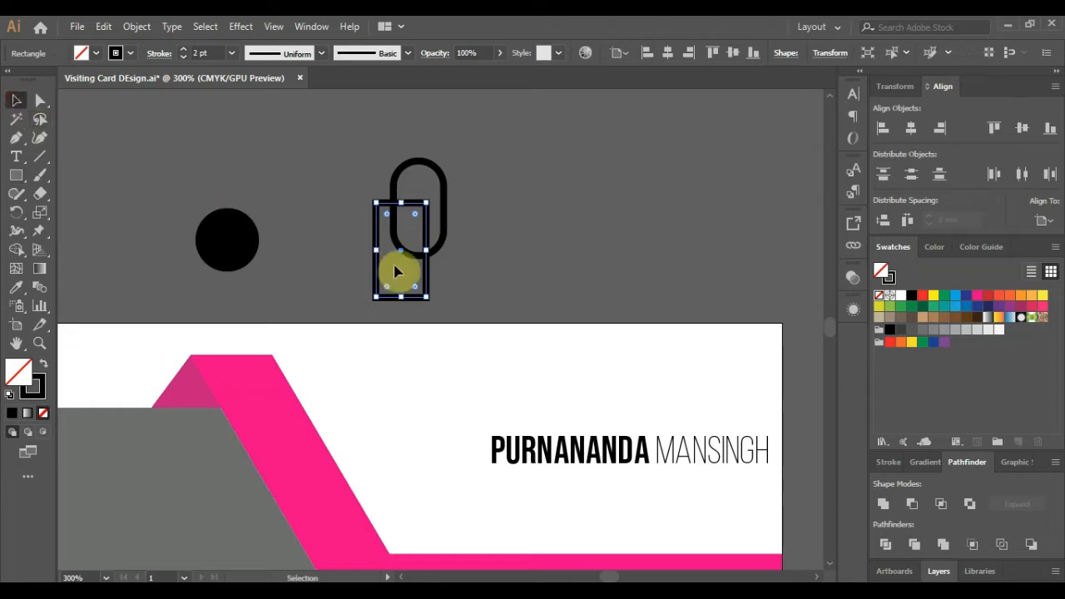
left_click_drag(426, 250, 468, 249)
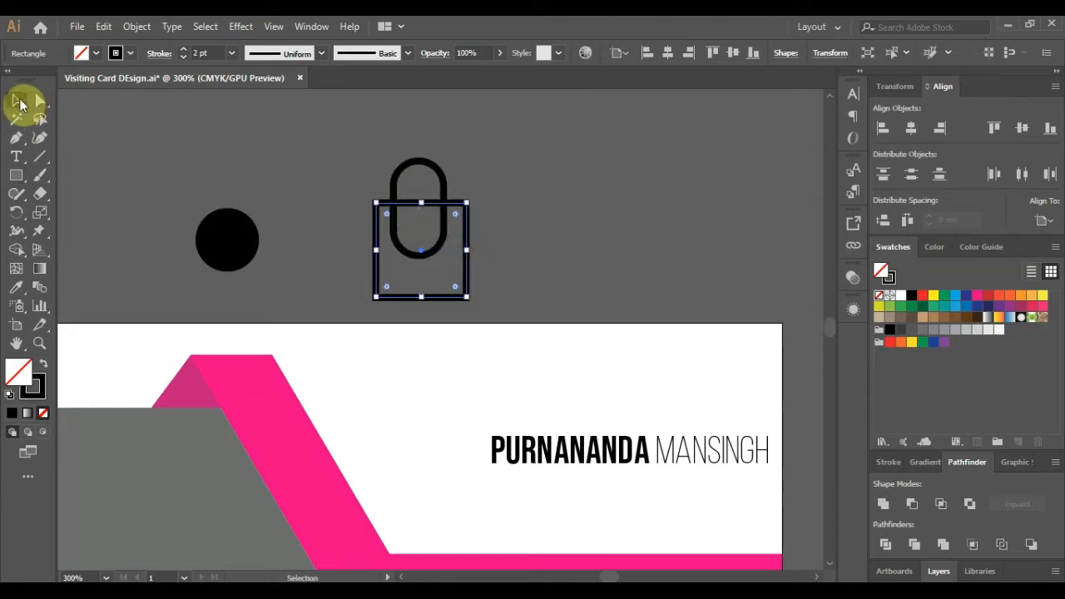
left_click(912, 504)
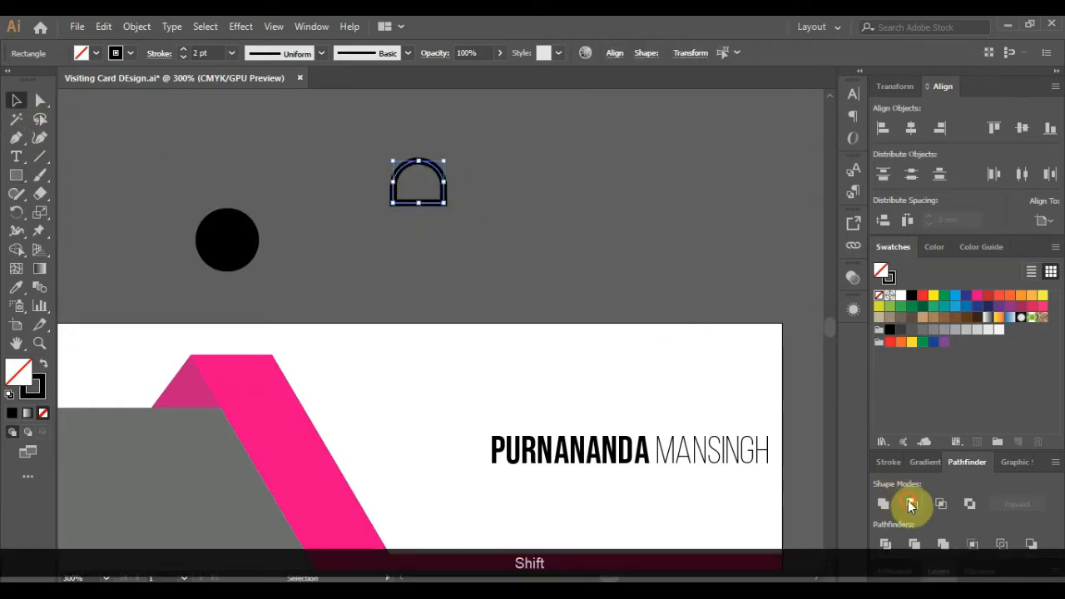
left_click(466, 213)
left_click_drag(431, 202, 303, 202)
scroll(429, 170, "up", 2)
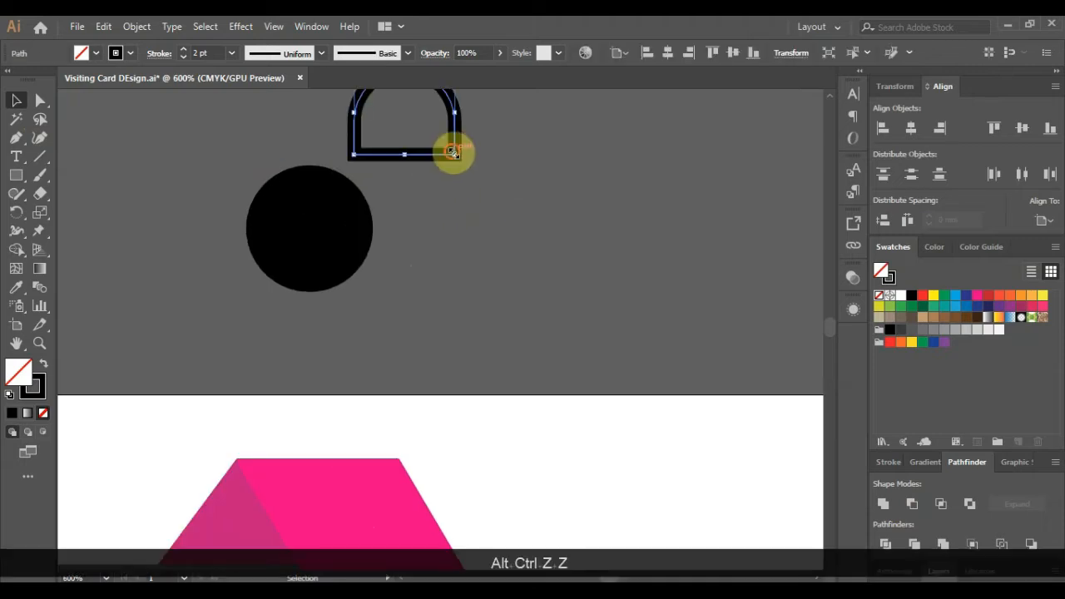
- Shrink the arch around its centre and seat it on the black circle as the shackle
left_click_drag(453, 152, 325, 188)
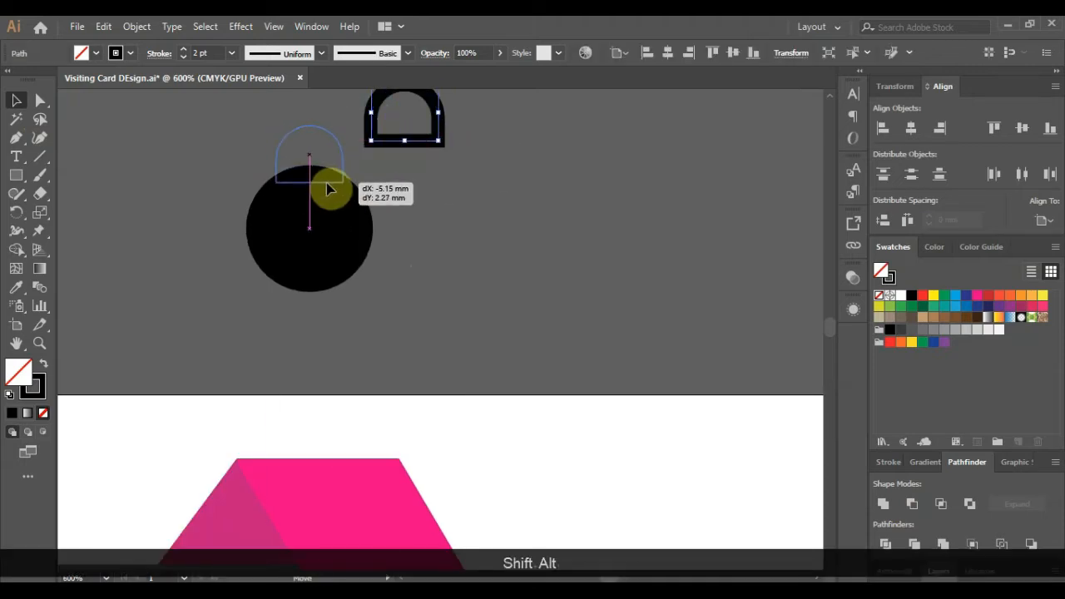
left_click(399, 223)
scroll(397, 221, "down", 2)
scroll(373, 196, "up", 3)
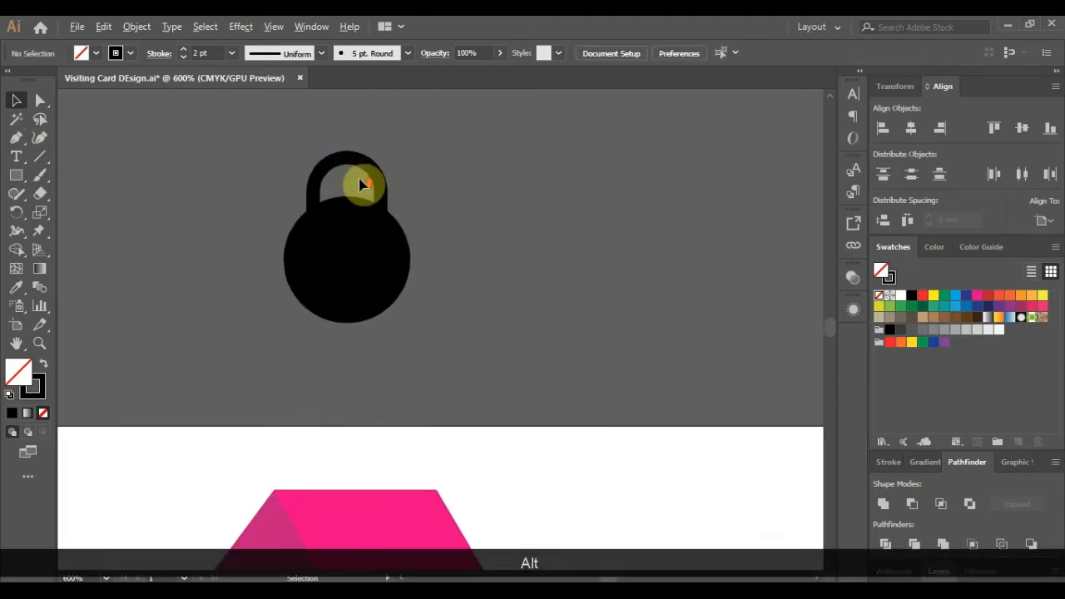
left_click(342, 205)
left_click(508, 253)
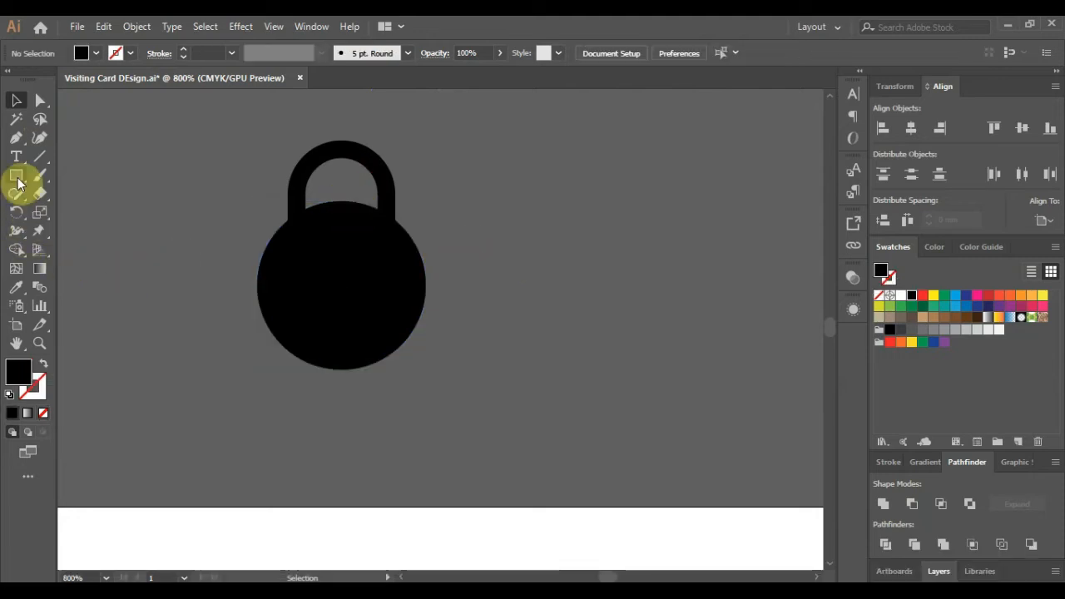
- Punch a small centred circle out of the padlock body with Minus Front
left_click_drag(16, 174, 65, 210)
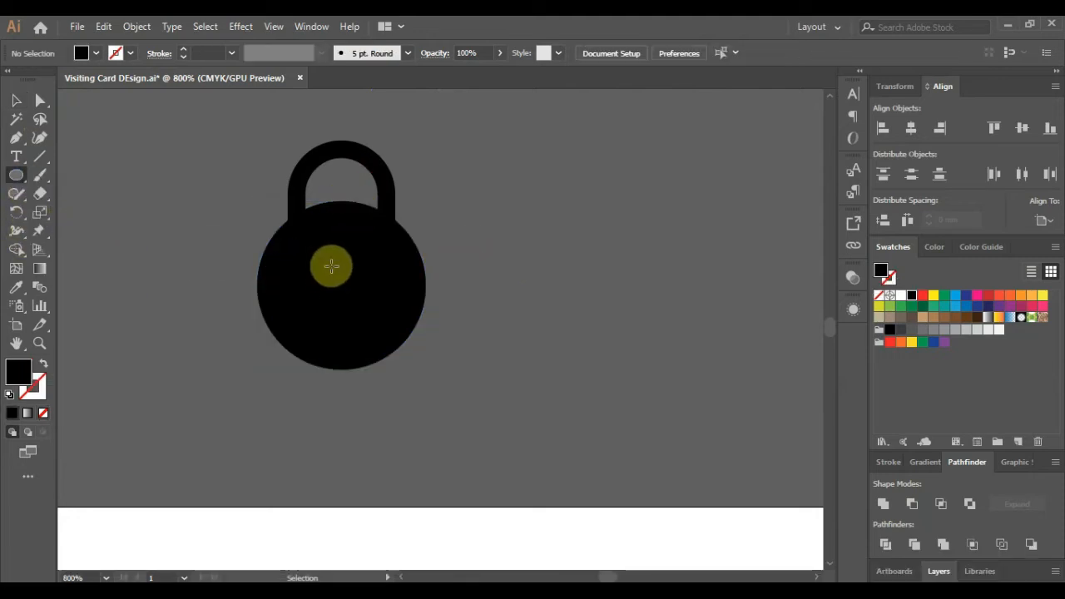
left_click_drag(341, 275, 349, 288)
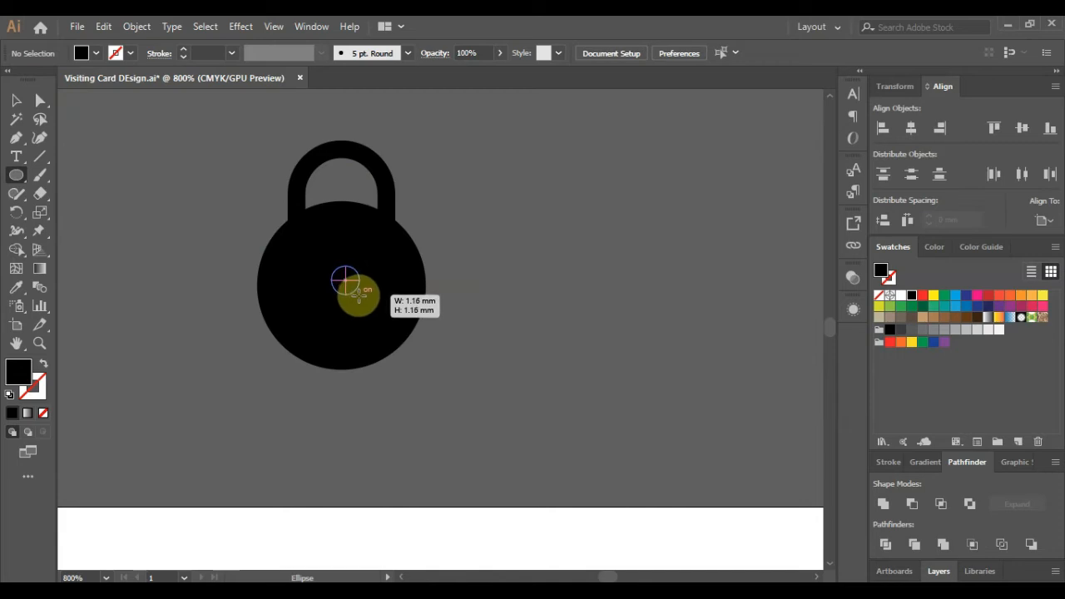
left_click_drag(360, 295, 362, 296)
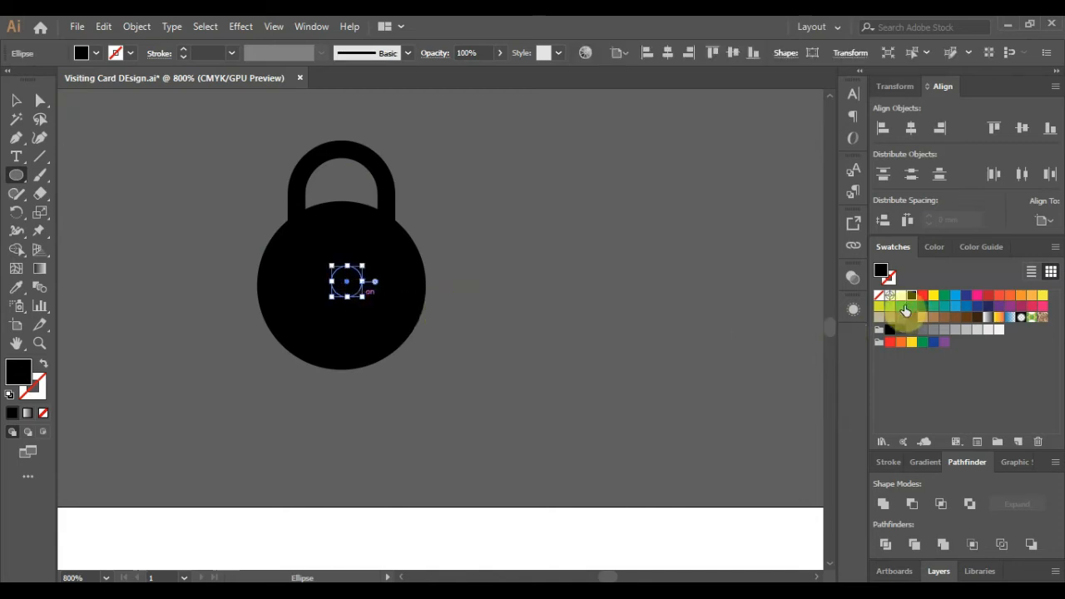
left_click(16, 101)
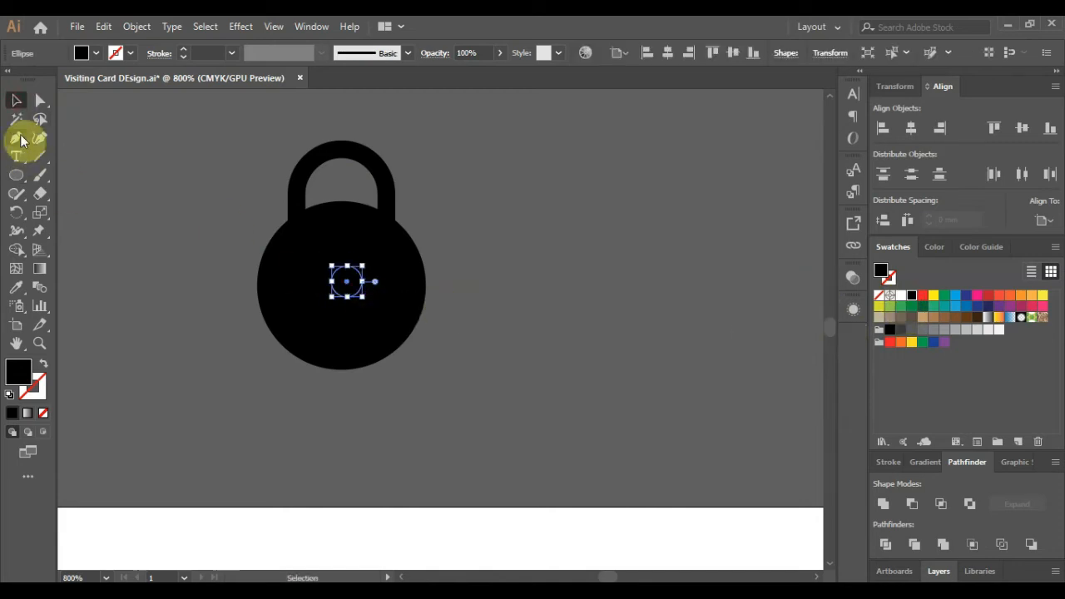
scroll(335, 273, "up", 2)
left_click_drag(359, 296, 349, 300)
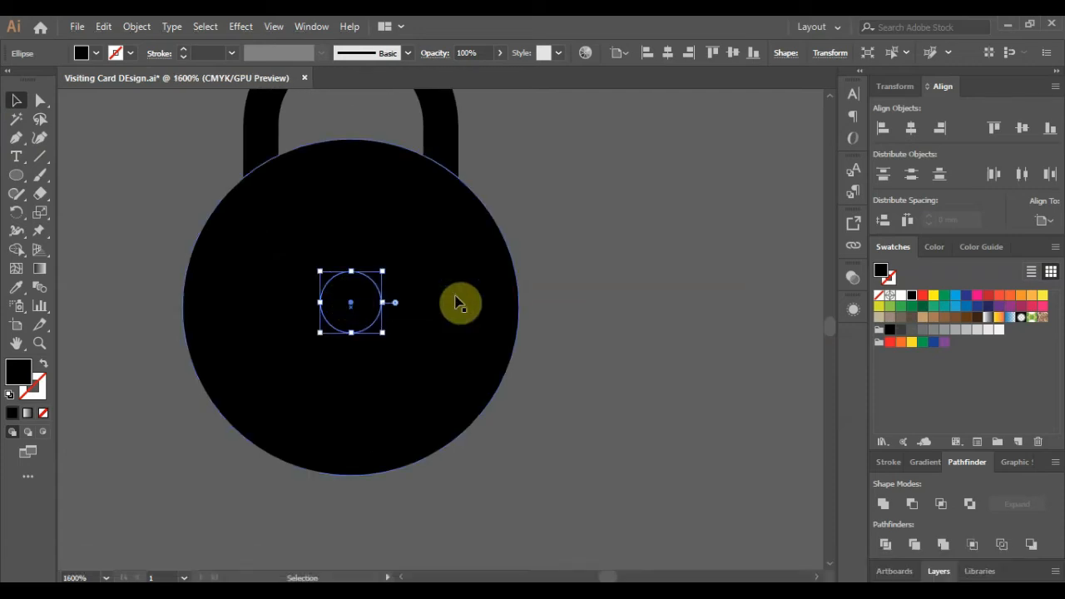
key("Down")
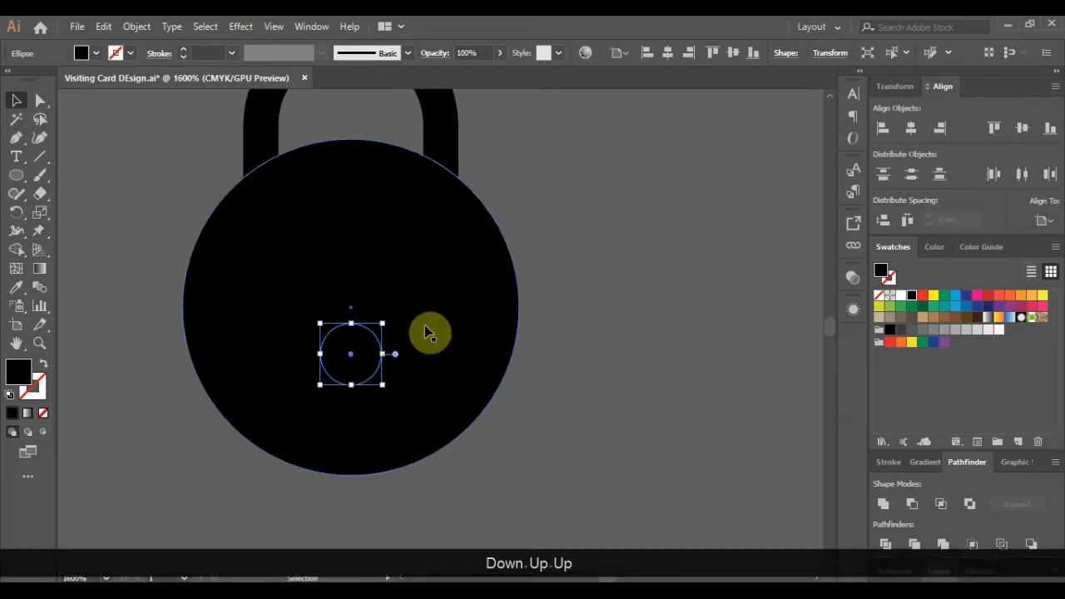
key("End")
key("Up")
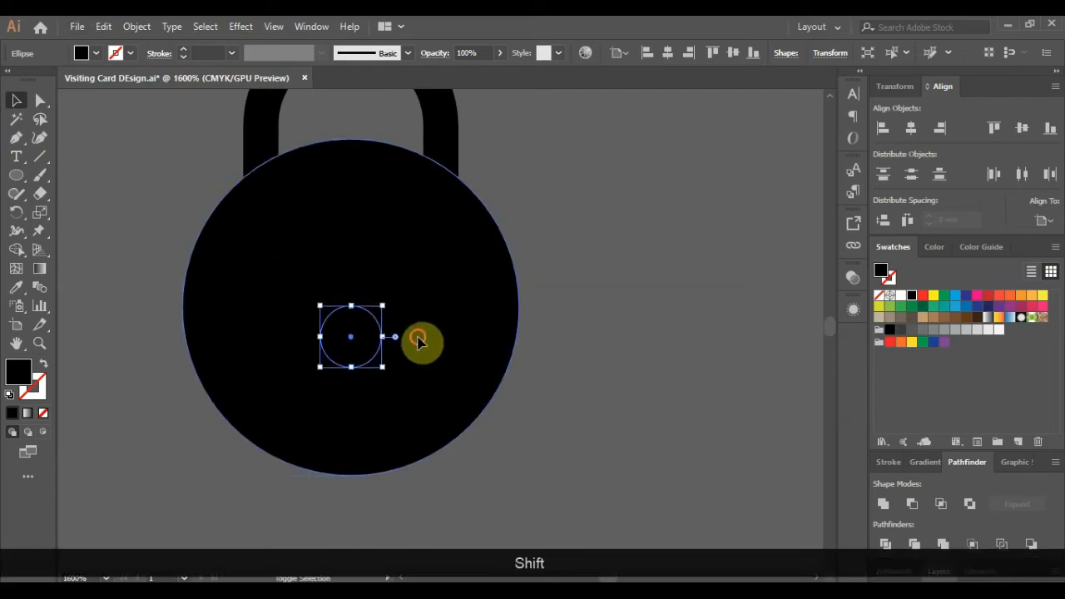
left_click(418, 342, "shift")
scroll(440, 333, "down", 1)
left_click(912, 504)
left_click(594, 391)
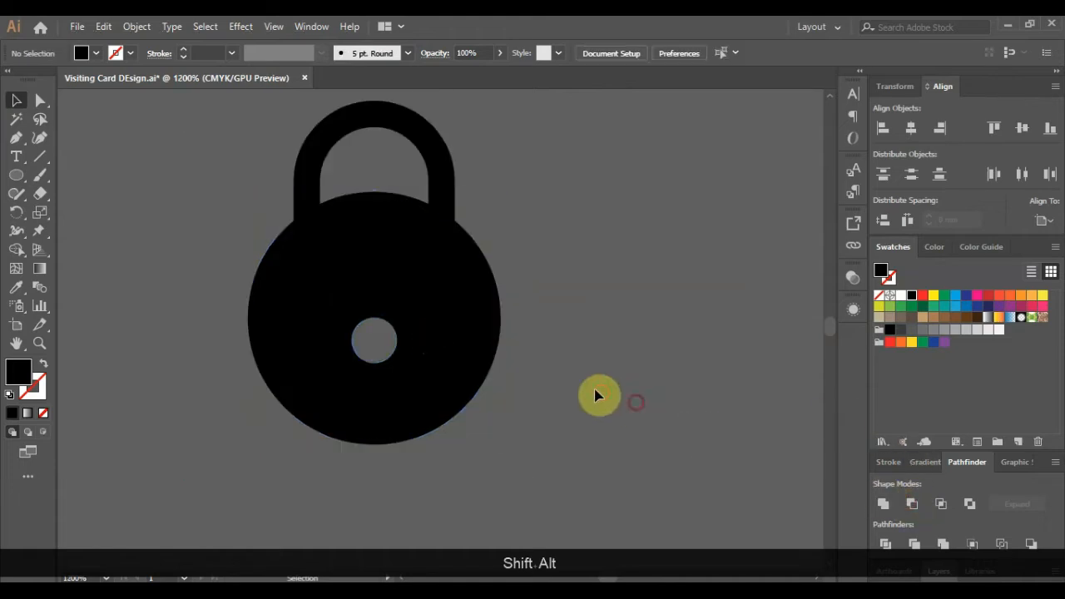
- Cut a thin rectangular slot below the circle to complete the keyhole
left_click_drag(17, 183, 65, 183)
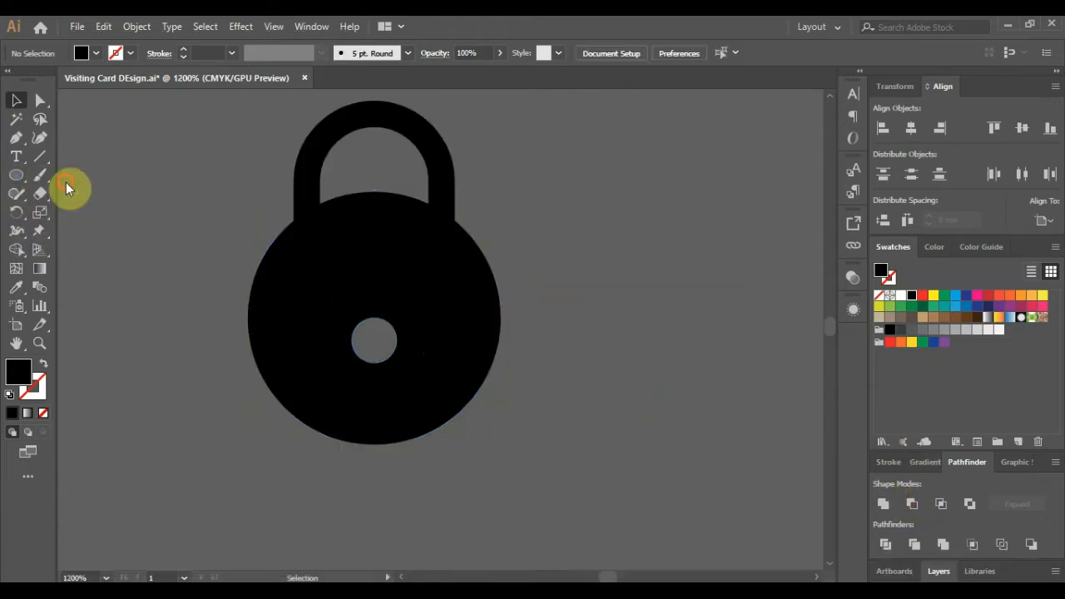
left_click_drag(367, 348, 385, 413)
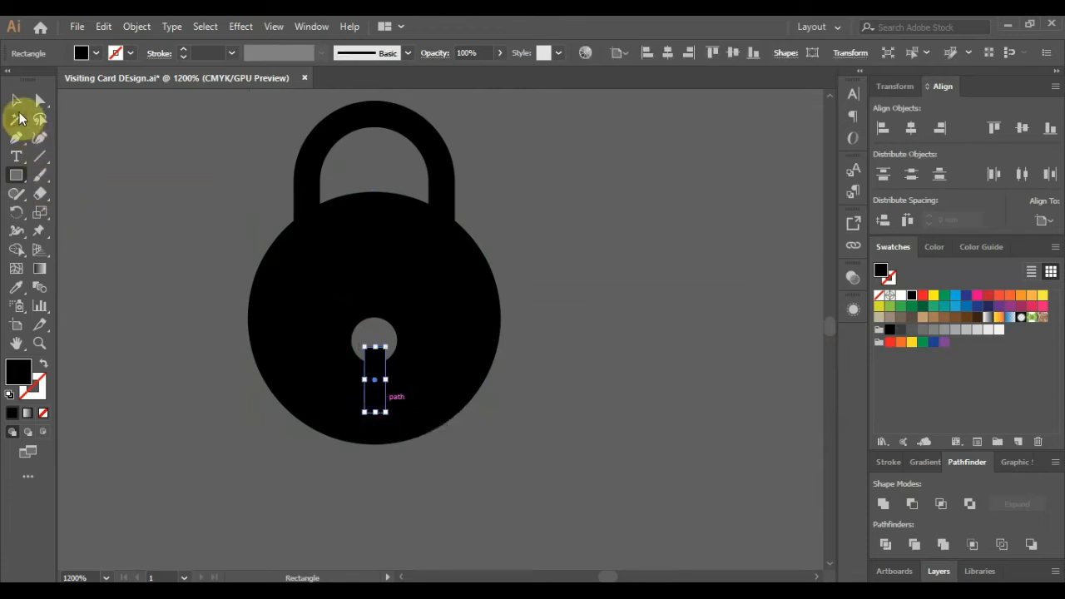
left_click(15, 101)
left_click(456, 309, "shift")
left_click(912, 504)
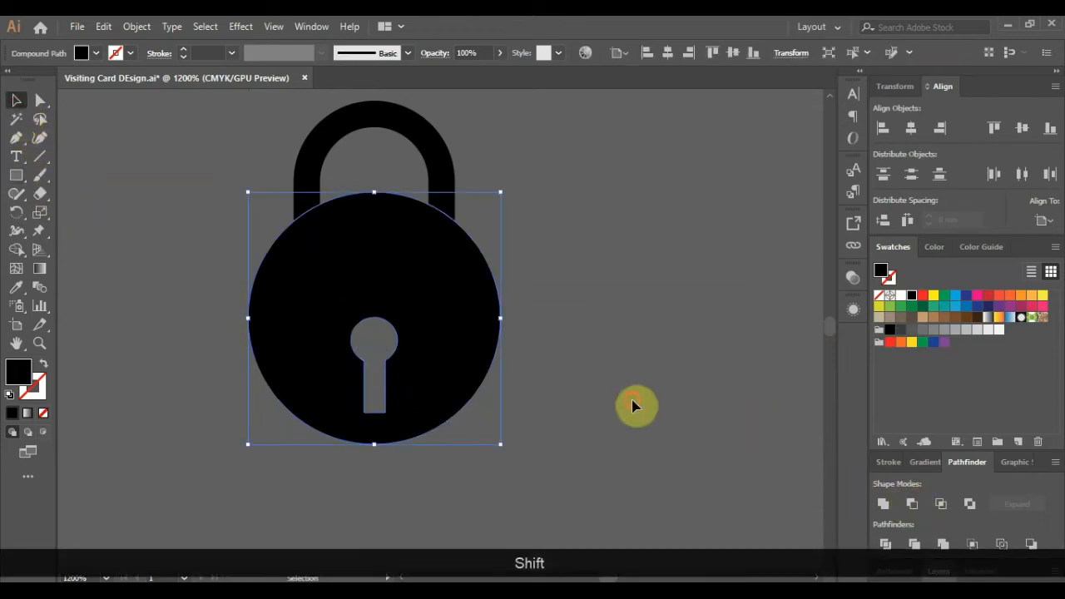
scroll(439, 342, "down", 3)
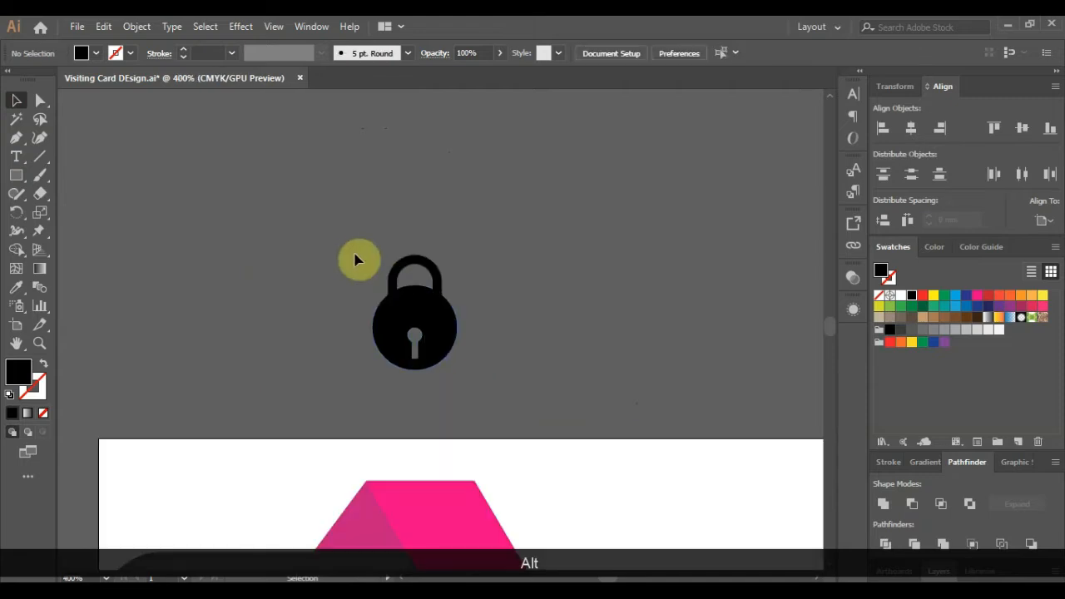
- Group the padlock parts and expand them with Object > Expand
left_click_drag(357, 250, 488, 396)
key("ctrl+z")
key("ctrl+g")
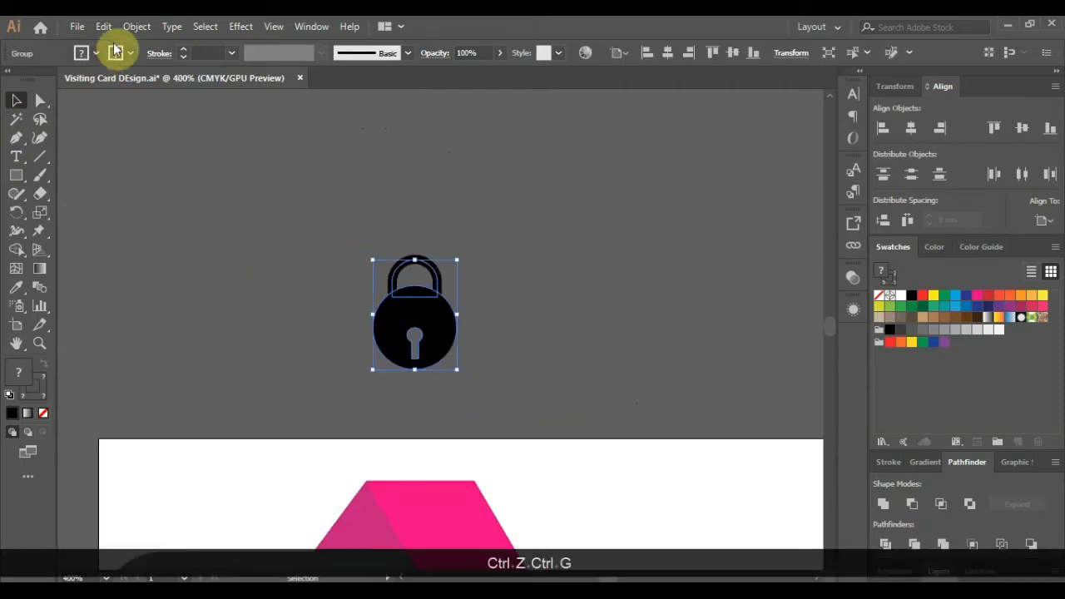
left_click(136, 26)
left_click(208, 188)
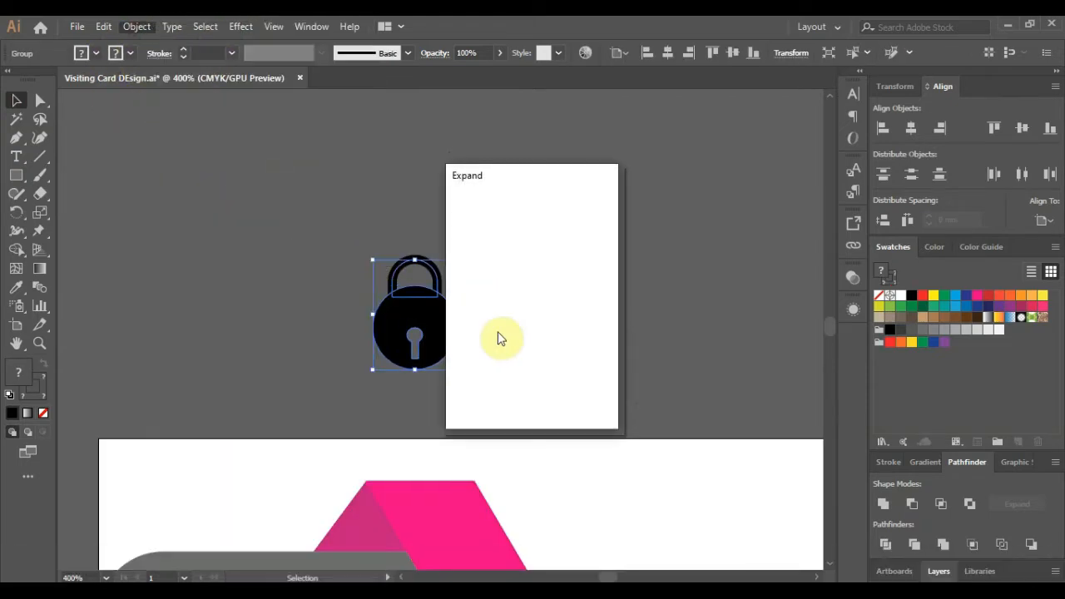
left_click(502, 393)
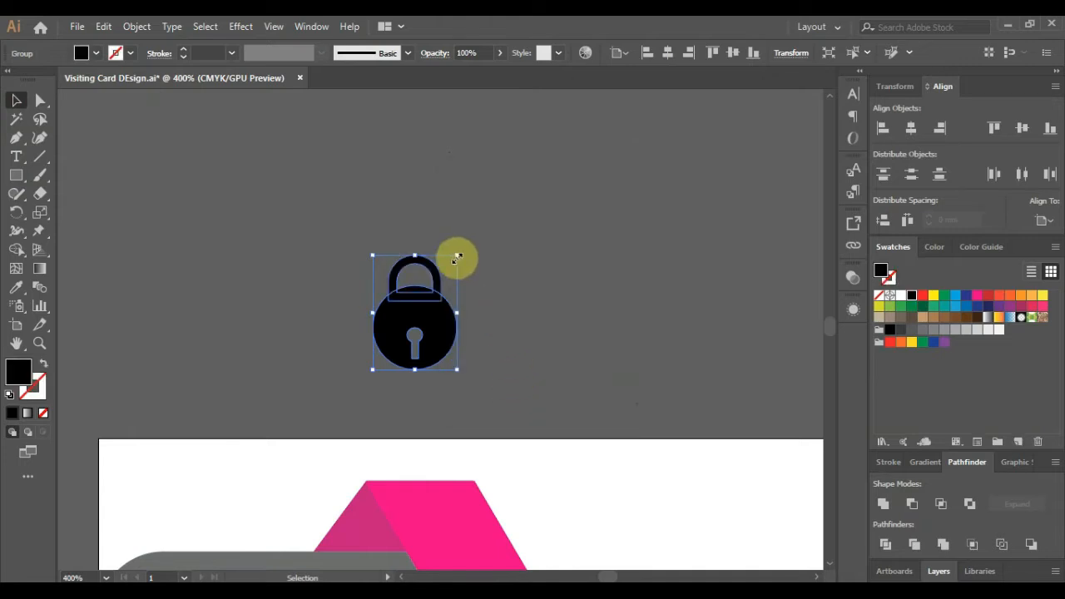
- Shrink the padlock, place it at the grey panel's left edge, and colour it pink
left_click_drag(457, 257, 404, 328)
scroll(462, 291, "down", 2)
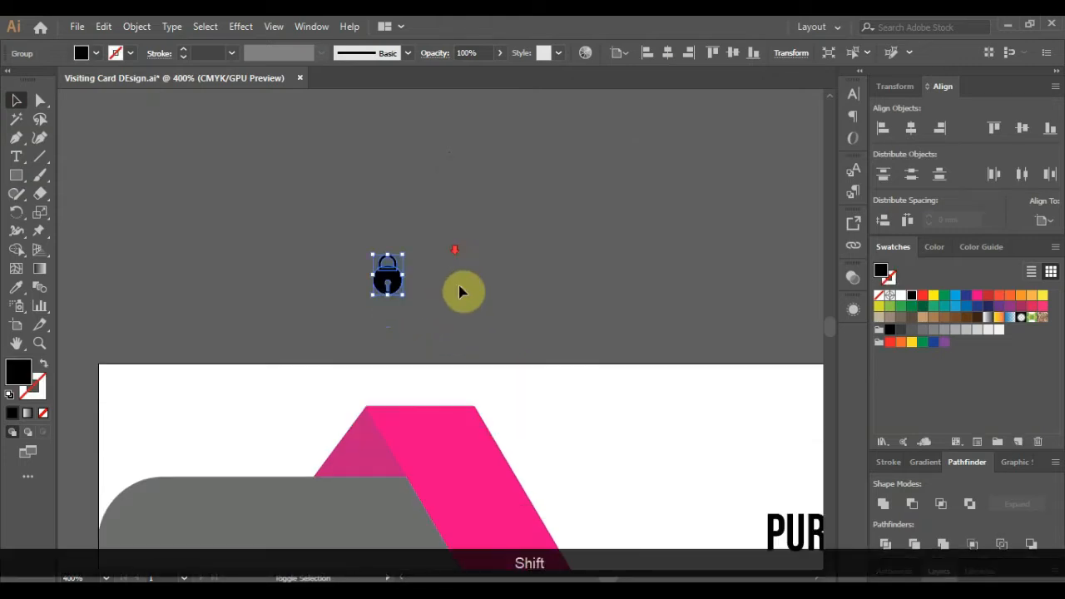
scroll(470, 293, "down", 3)
scroll(438, 214, "down", 1, "alt")
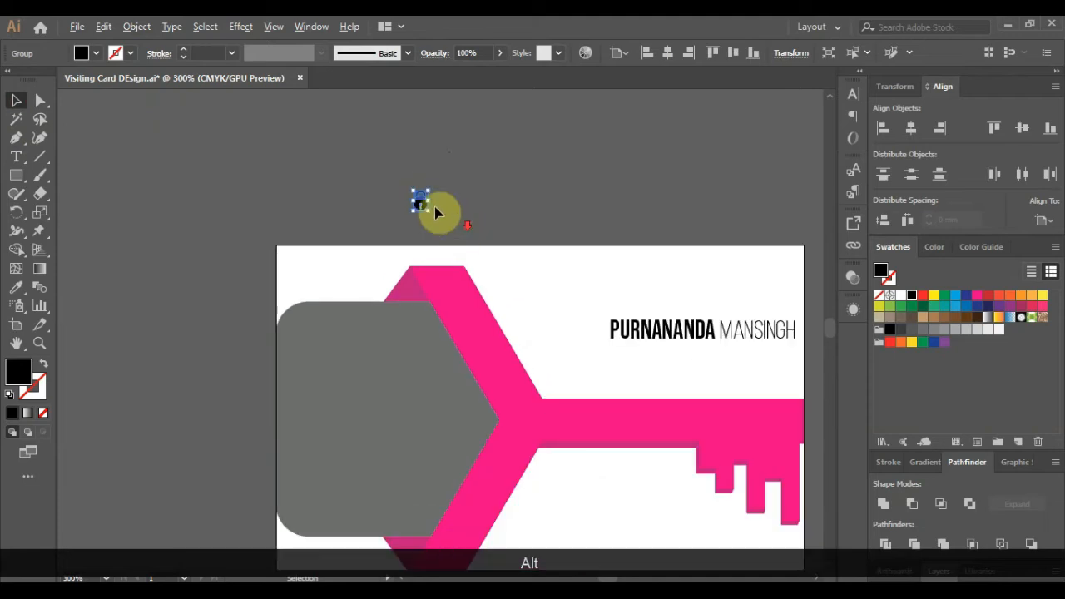
left_click_drag(435, 210, 306, 366)
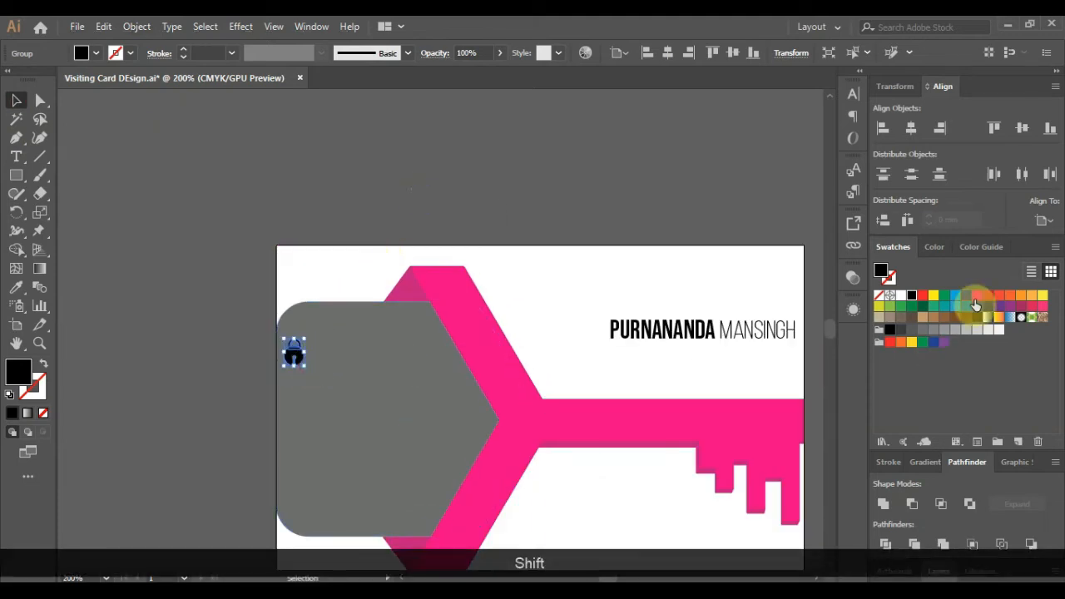
left_click(369, 231)
scroll(293, 364, "up", 1)
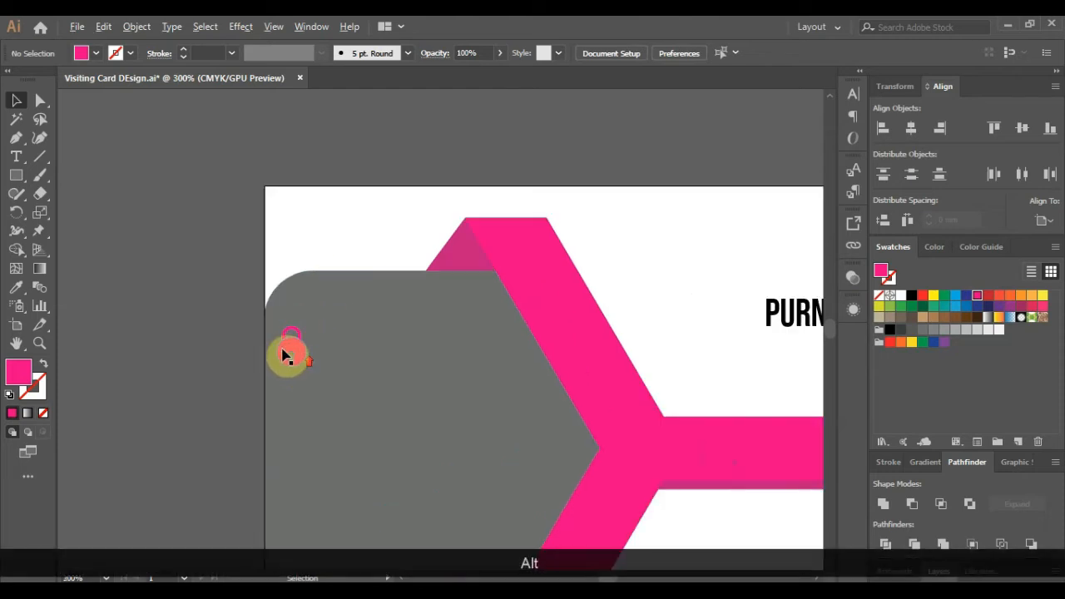
left_click(291, 352)
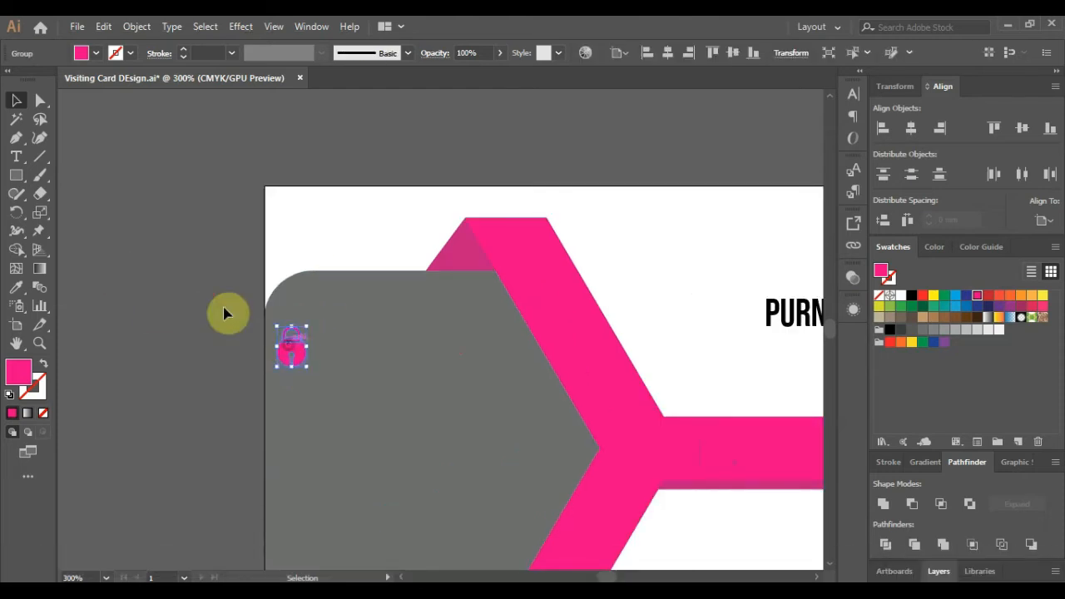
left_click(181, 295)
left_click(17, 158)
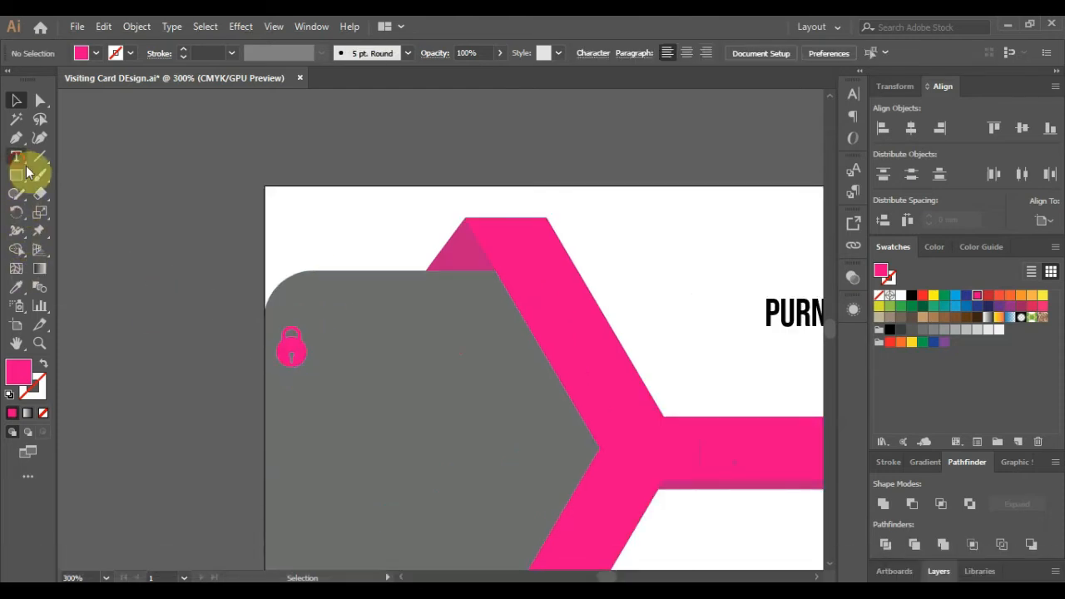
- Type 'Graphic Designing' beside the padlock in Nexa Light
left_click(328, 348)
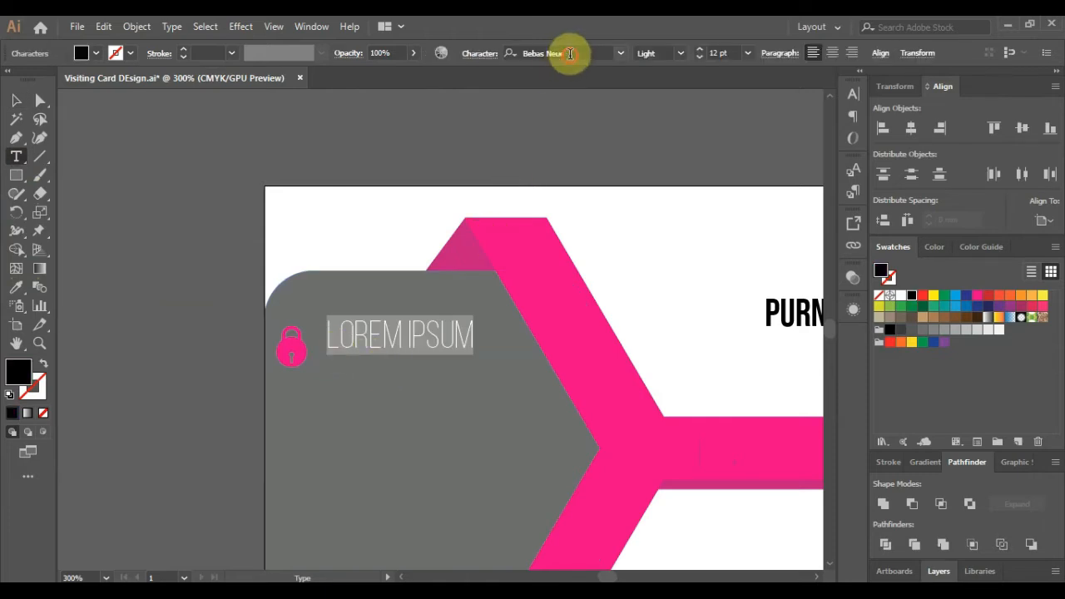
left_click(569, 53)
type("nexa")
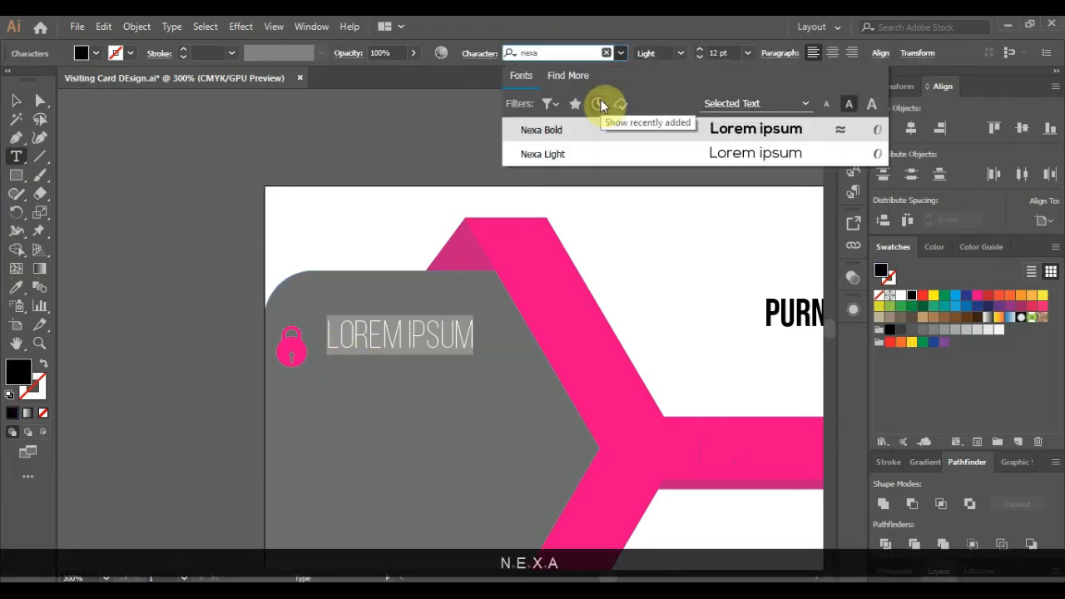
left_click(587, 157)
type("Graphic De")
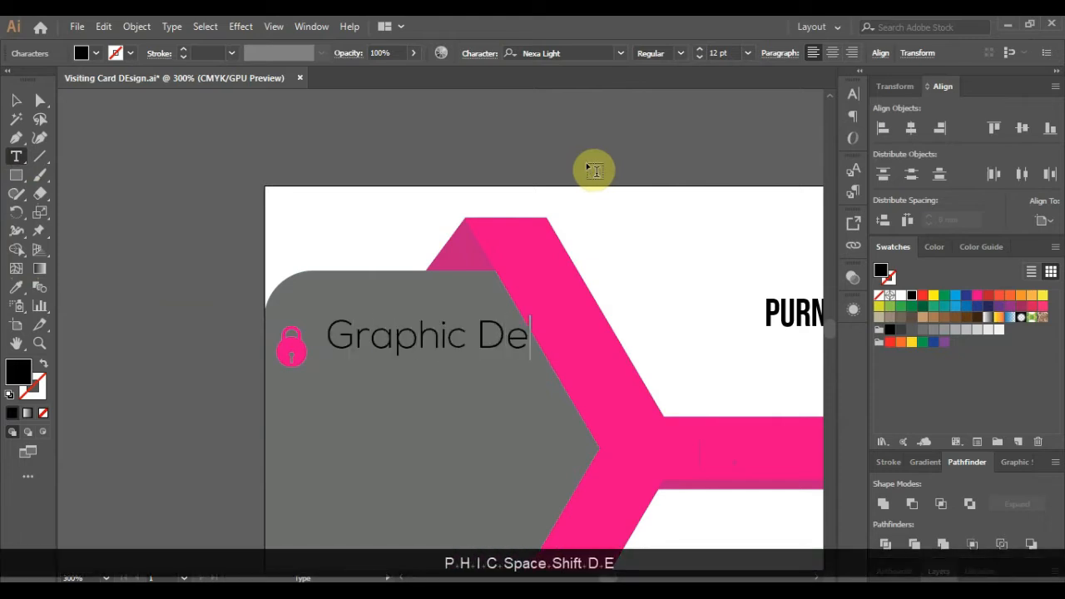
type("signing")
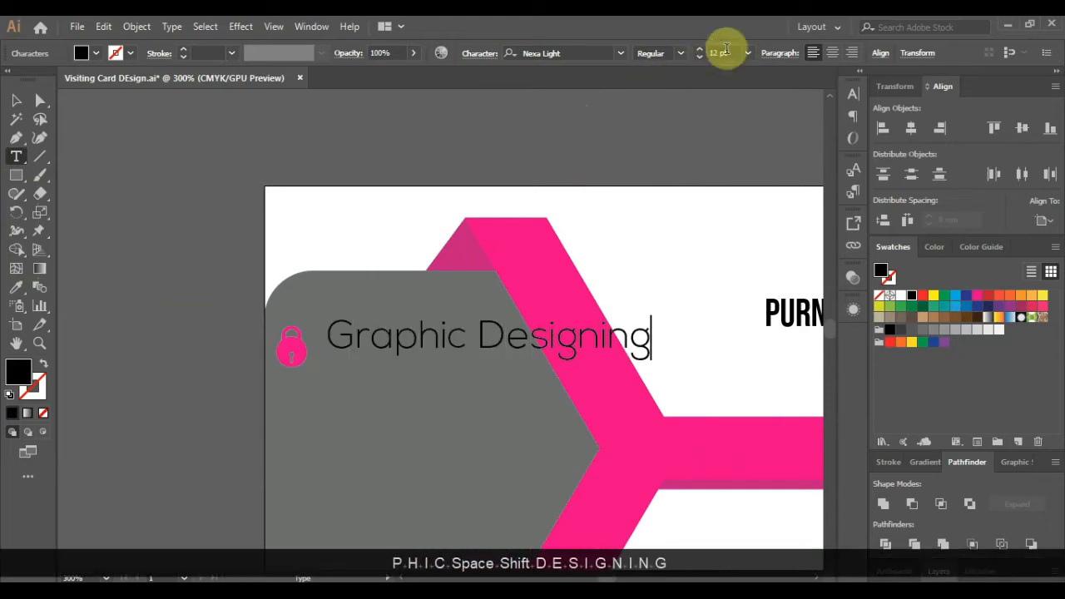
- Set the label to 9 pt and move it beside the padlock
left_click(720, 52)
type("9")
key("Return")
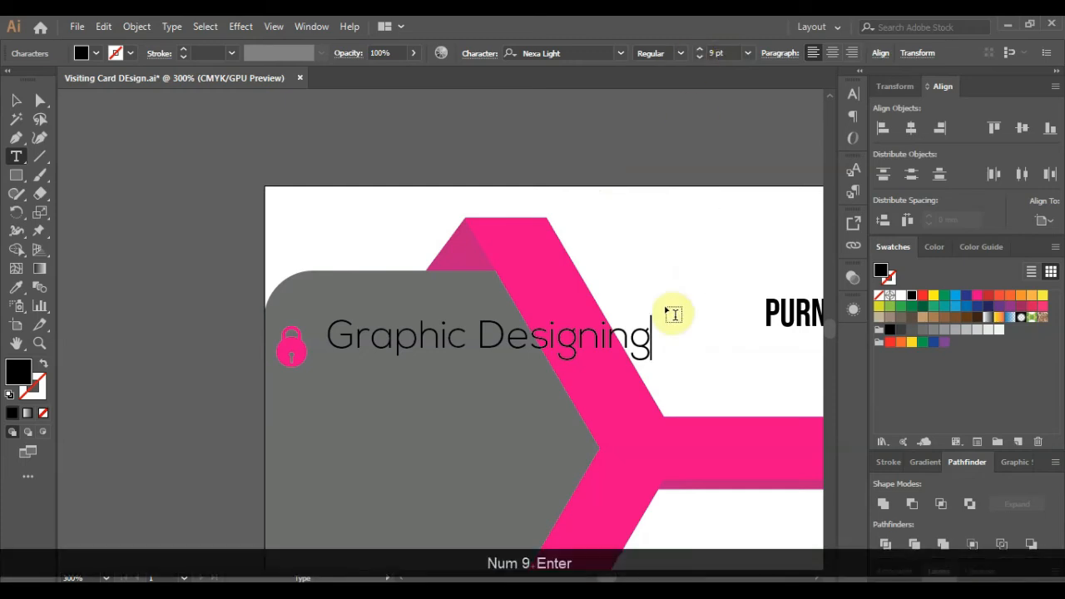
left_click_drag(648, 334, 308, 330)
left_click(724, 53)
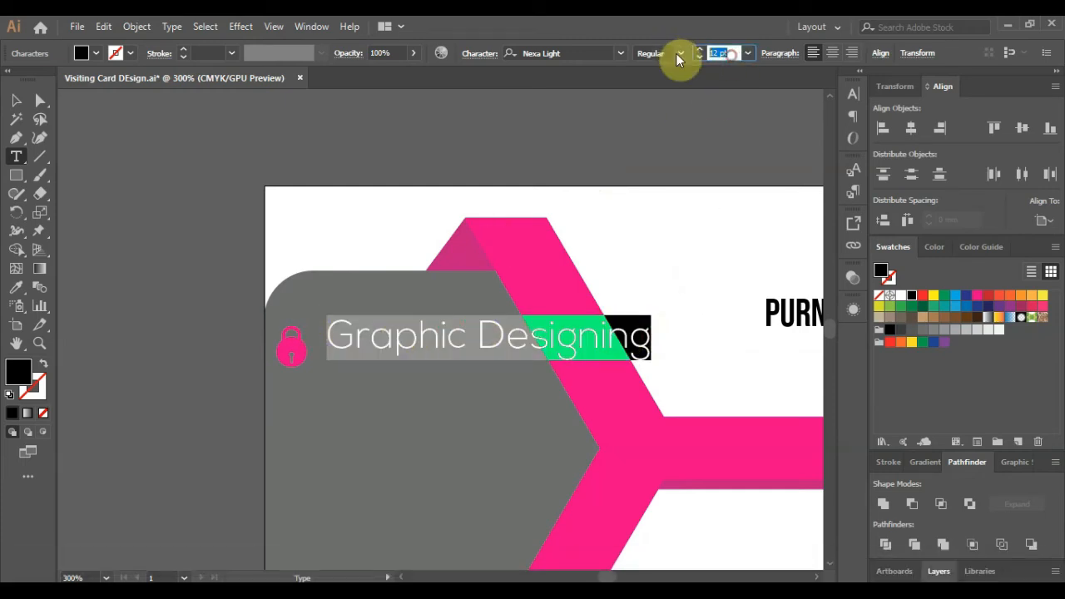
type("9")
key("Return")
left_click(17, 100)
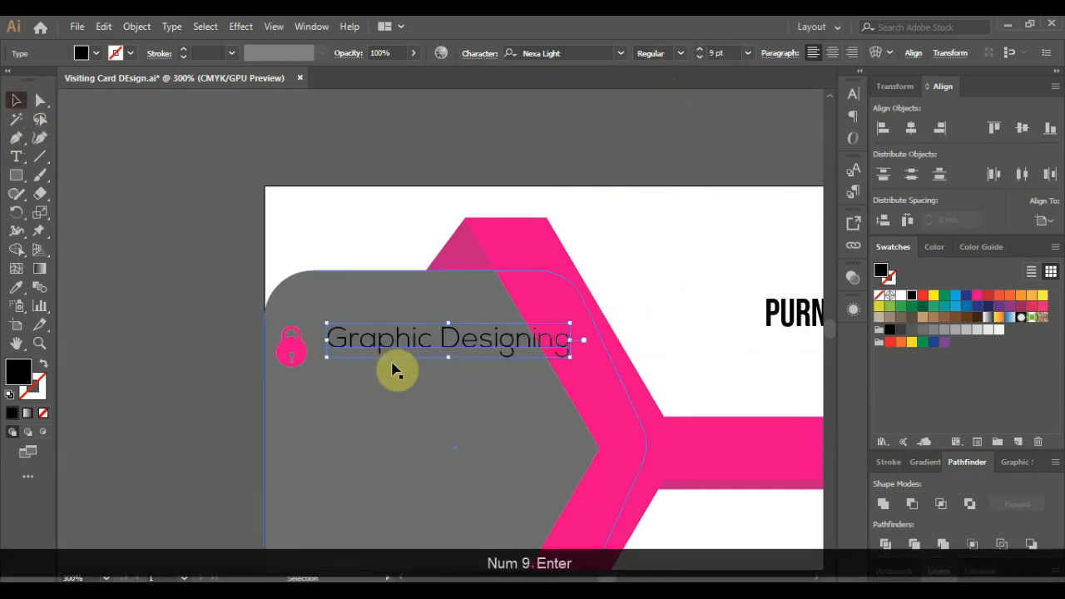
left_click_drag(393, 353, 388, 369)
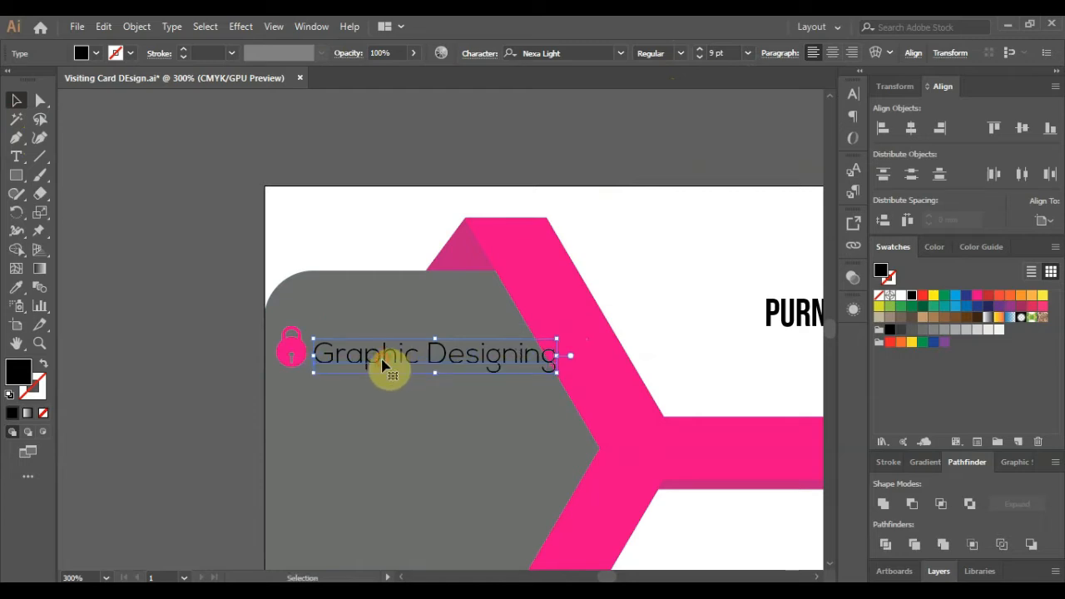
- Reduce the label to 8 pt, nudge it level with the padlock, and make it white
left_click(722, 54)
type("8")
key("Return")
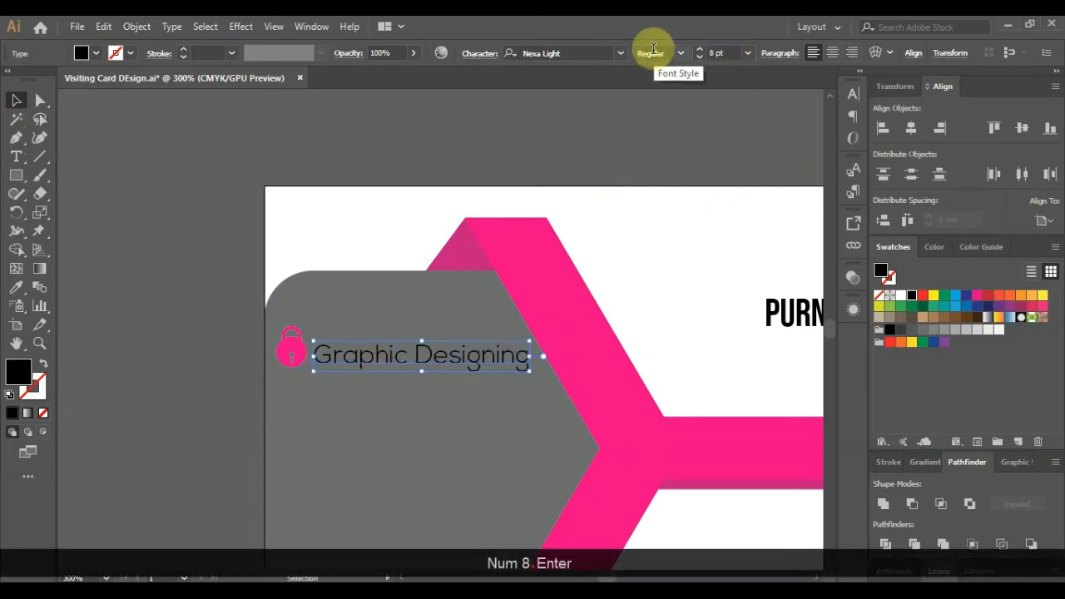
scroll(381, 375, "up", 1)
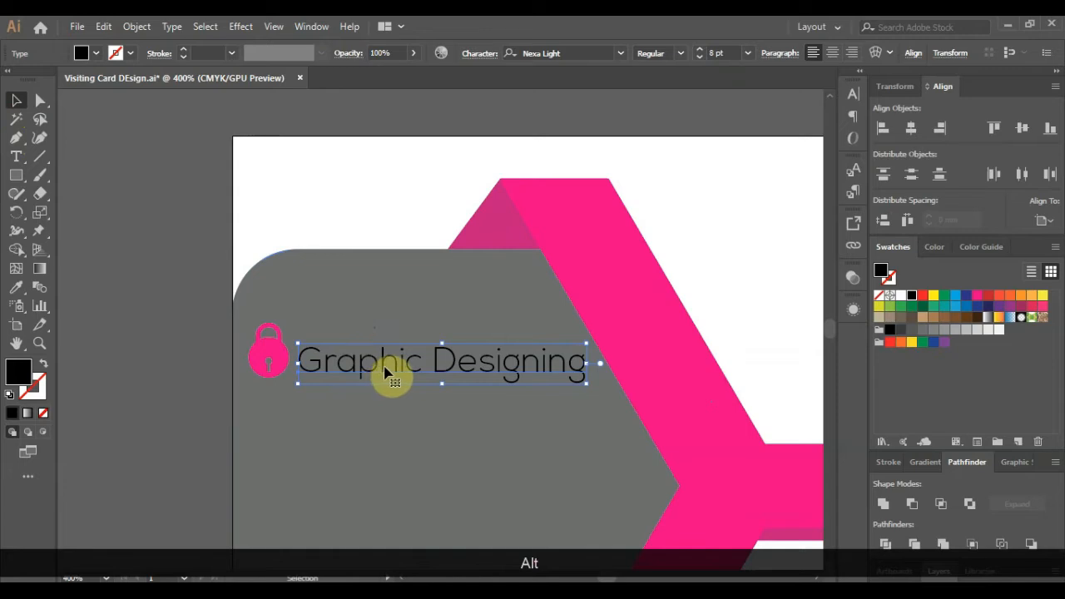
key("Up")
key("Up")
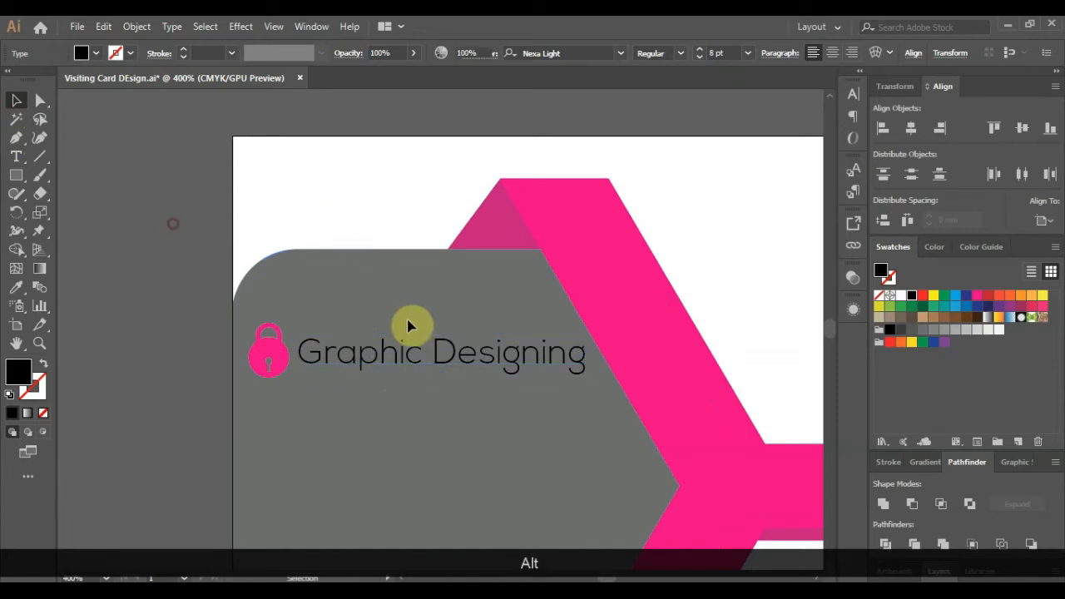
scroll(447, 352, "down", 2)
scroll(447, 352, "up", 1)
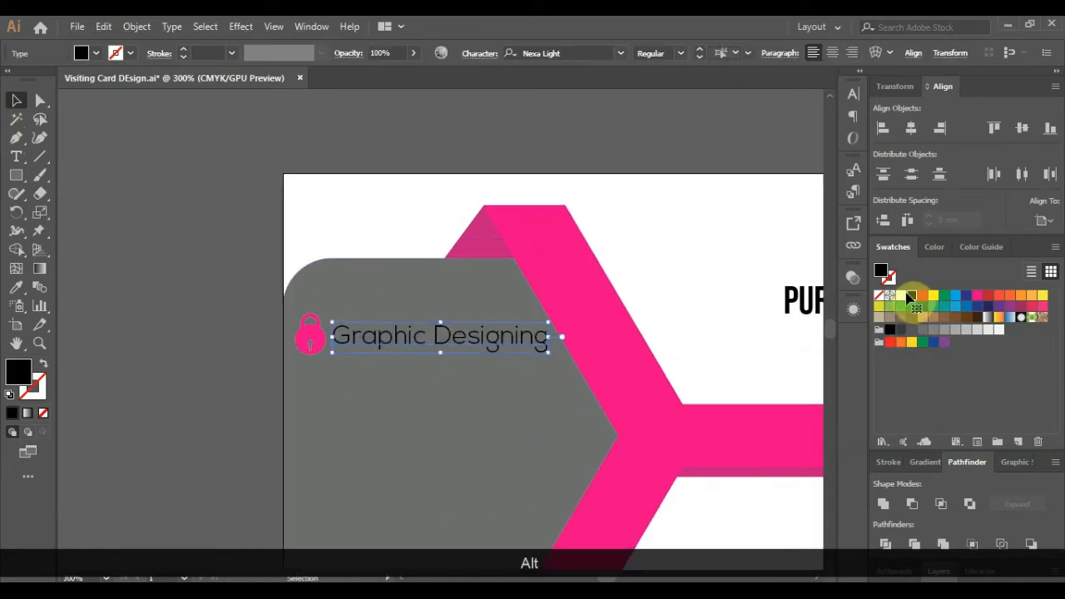
left_click(900, 296)
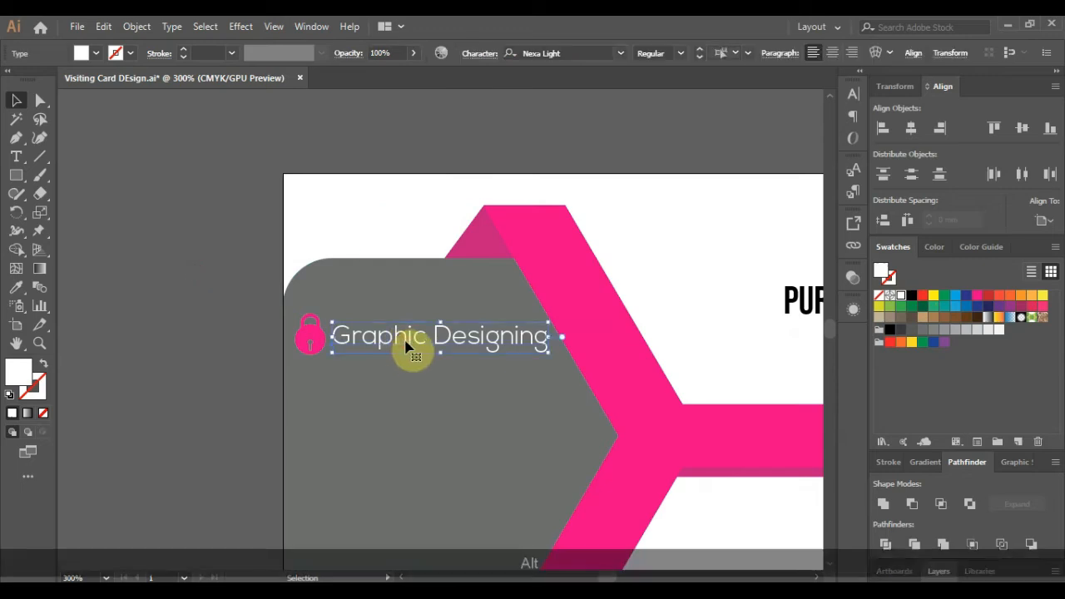
- Duplicate the Graphic Designing line below itself and retype the copy as 'Logo Desining'
left_click_drag(402, 346, 404, 398)
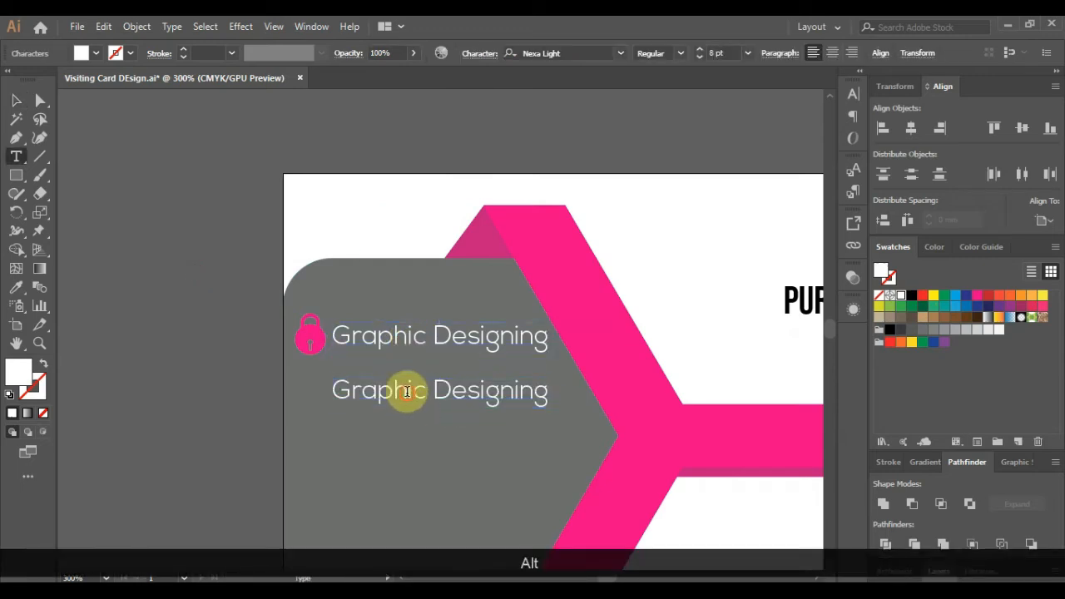
left_click(471, 398)
key("End")
key("shift+Home")
type("Logo ")
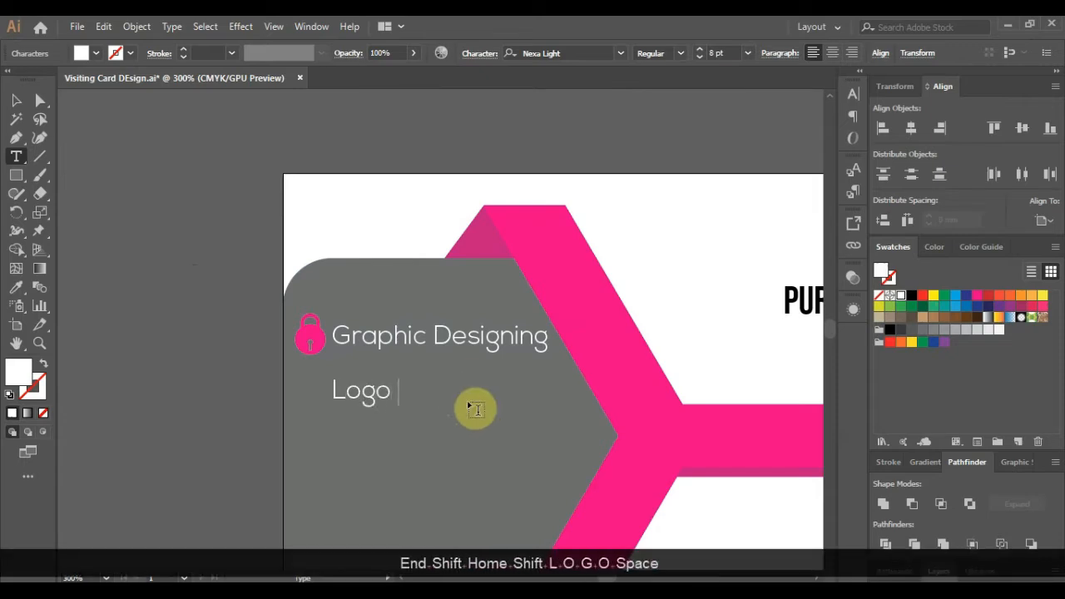
type("Desining")
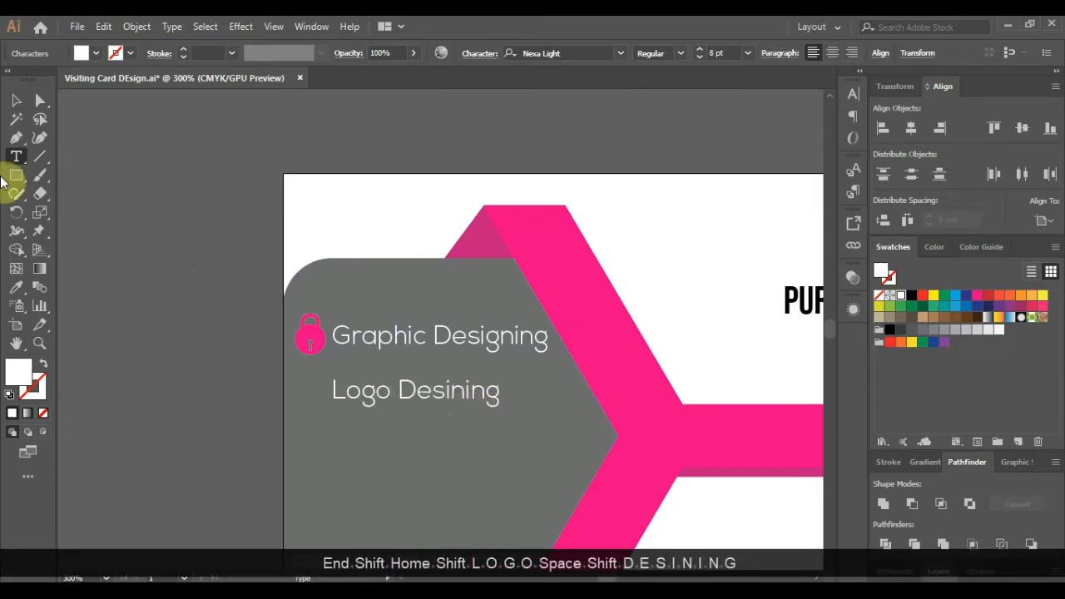
- Duplicate Logo Desining downward and change the new line to 'Visiting Cards'
left_click(16, 100)
scroll(482, 350, "down", 3)
left_click_drag(471, 329, 469, 379)
key("t")
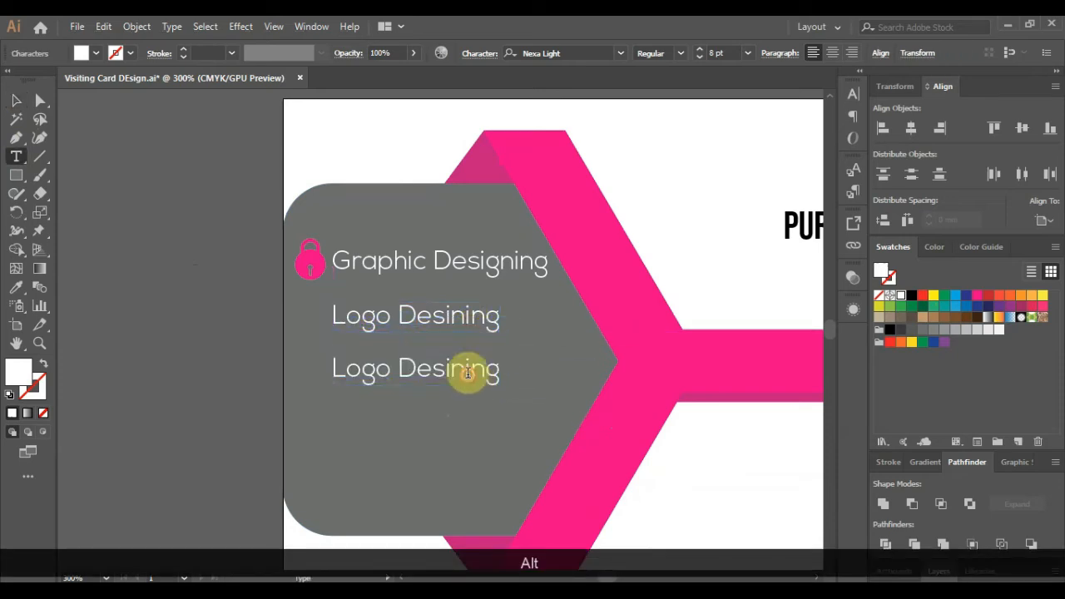
left_click(479, 372)
key("End")
key("shift+Home")
type("V")
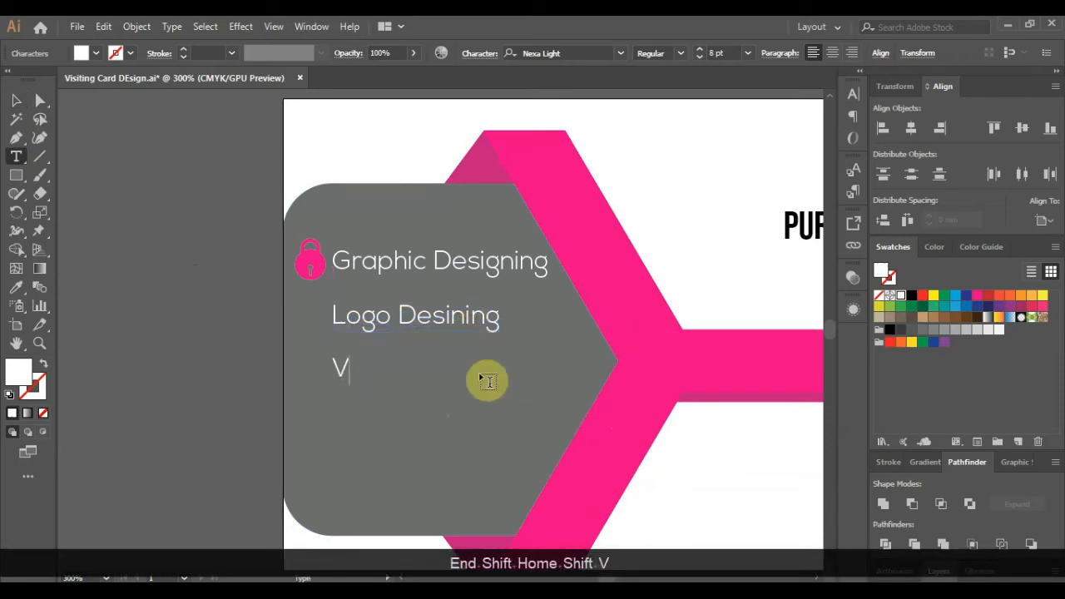
type("isiting c")
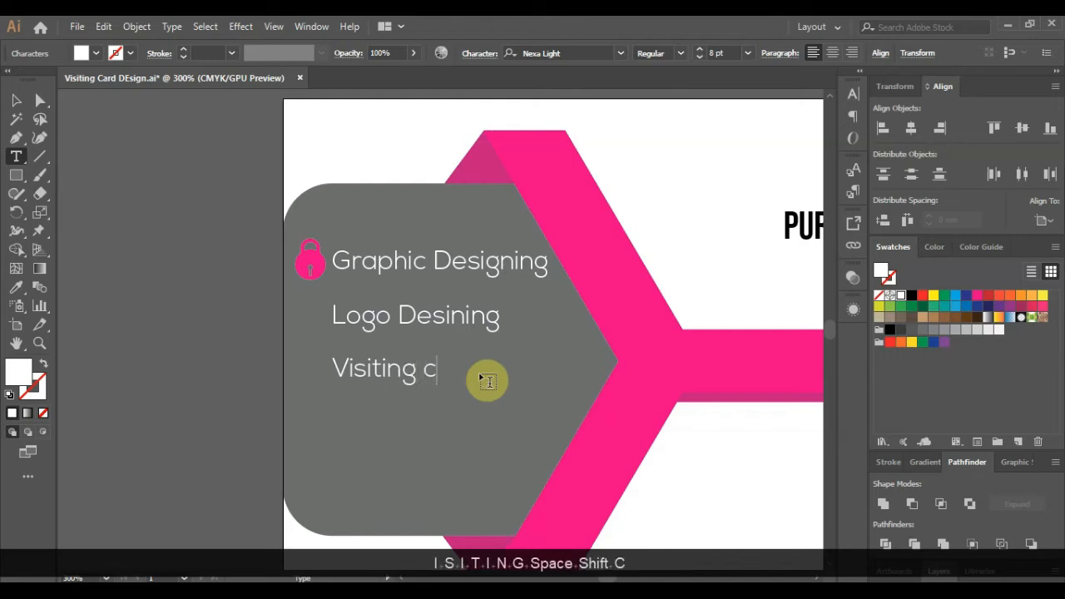
key("BackSpace")
type("Cards")
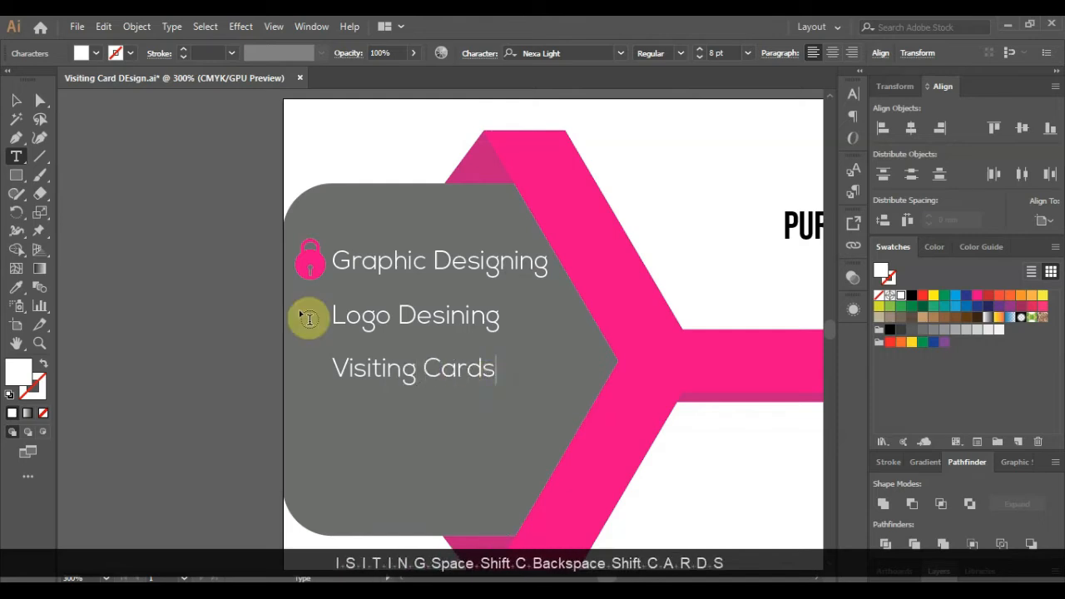
- Add a 'Leaflet Layout' line beneath Visiting Cards from a copy of it
left_click(16, 101)
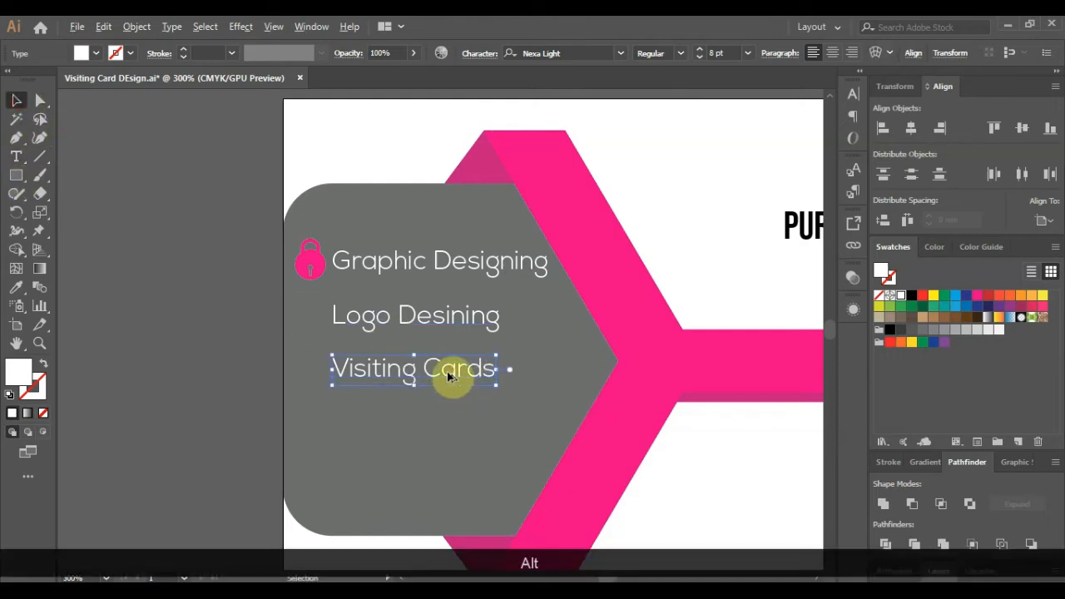
left_click_drag(449, 376, 454, 431)
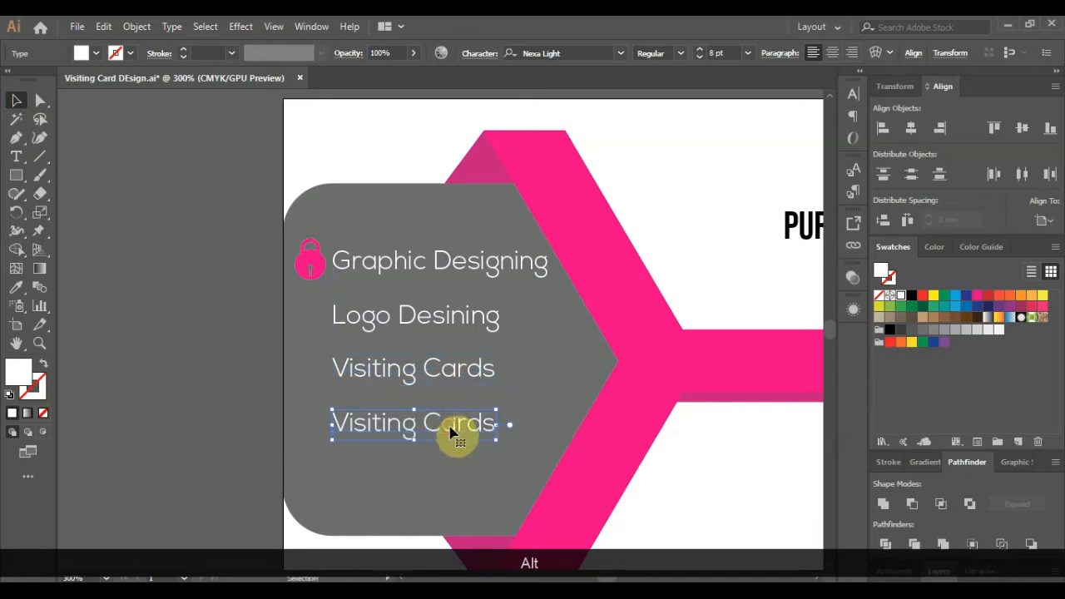
key("End")
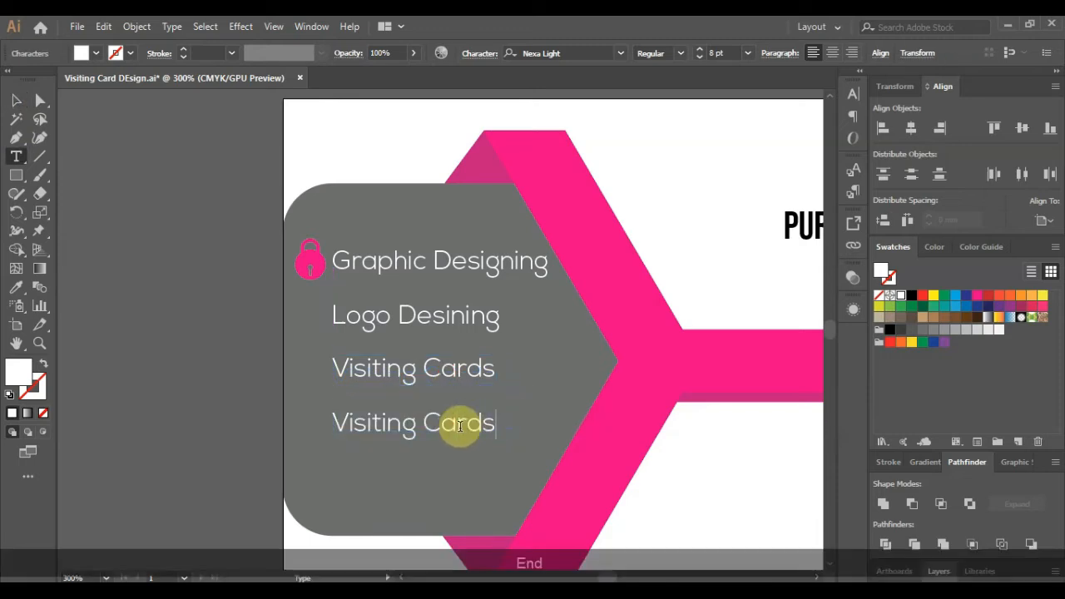
key("shift+Home")
type("L")
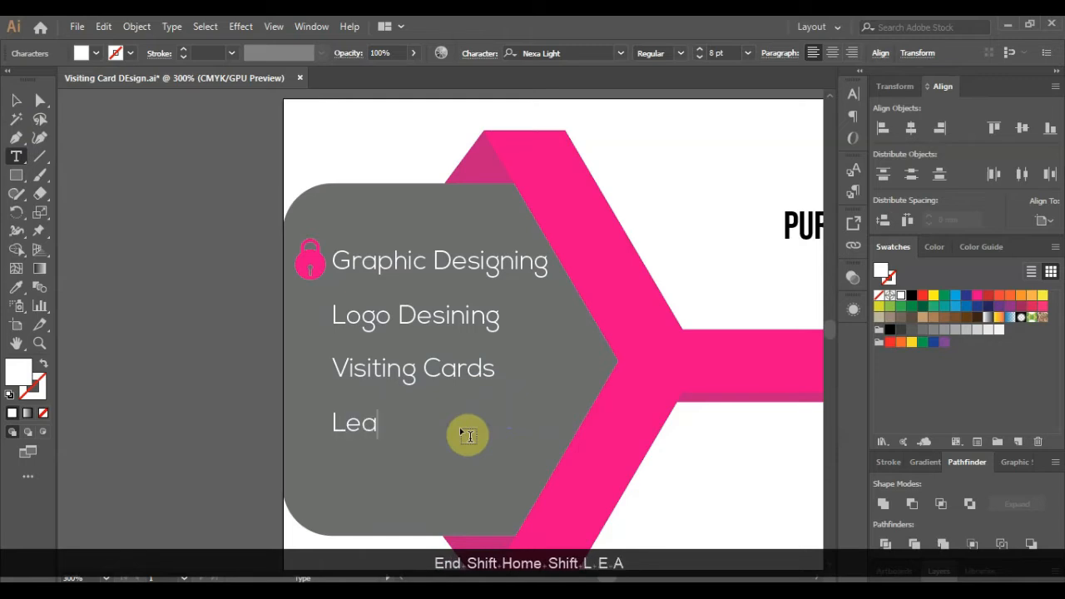
type("eaflet Layout")
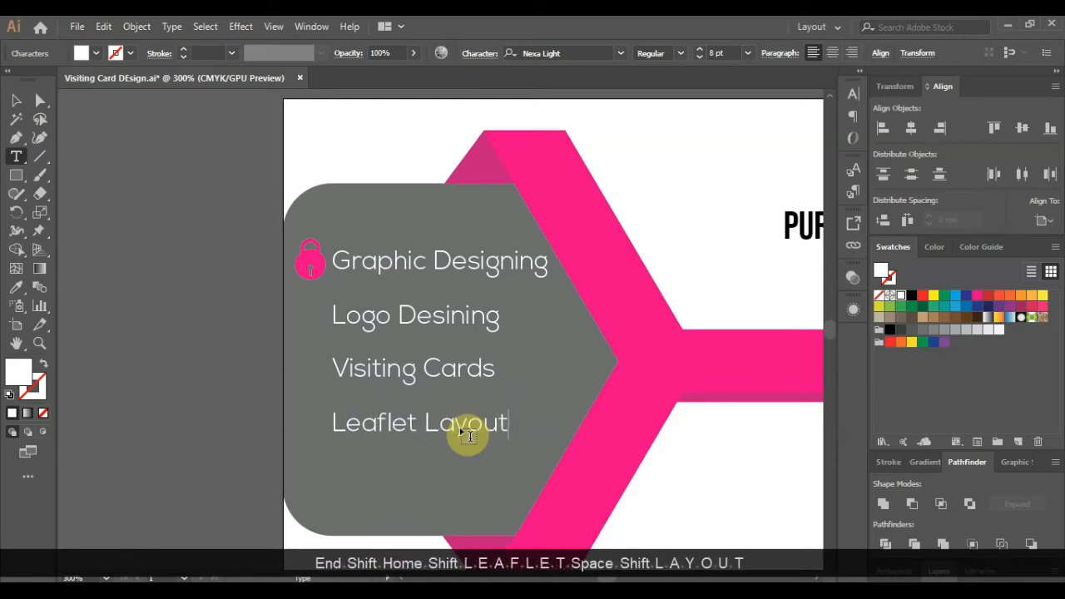
- Copy Leaflet Layout below and begin retyping it as 'Magazine Layout'
left_click(18, 104)
scroll(503, 378, "down", 2)
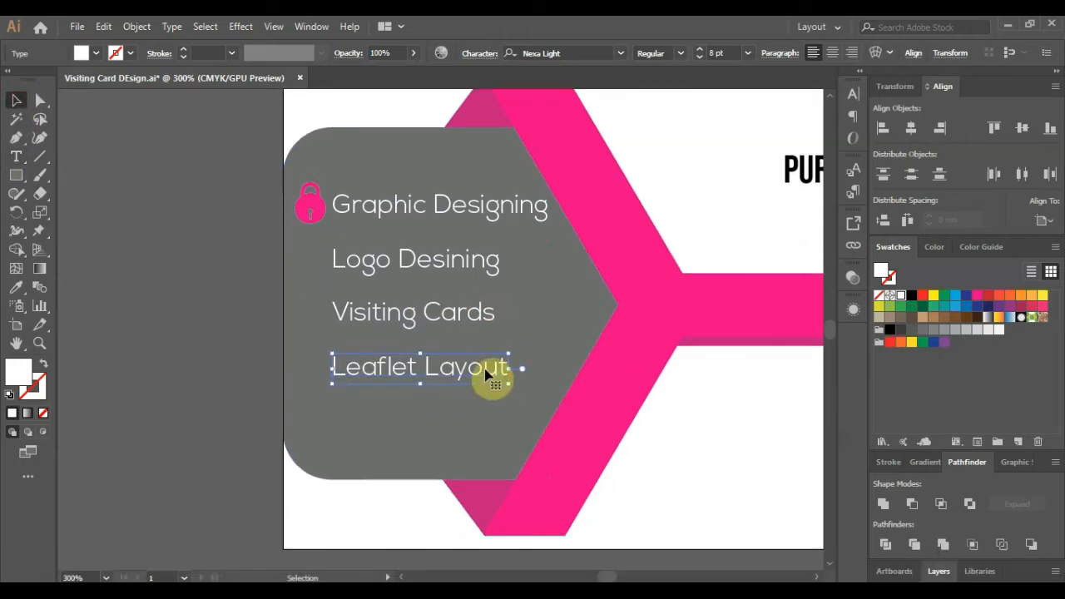
left_click_drag(487, 374, 490, 429)
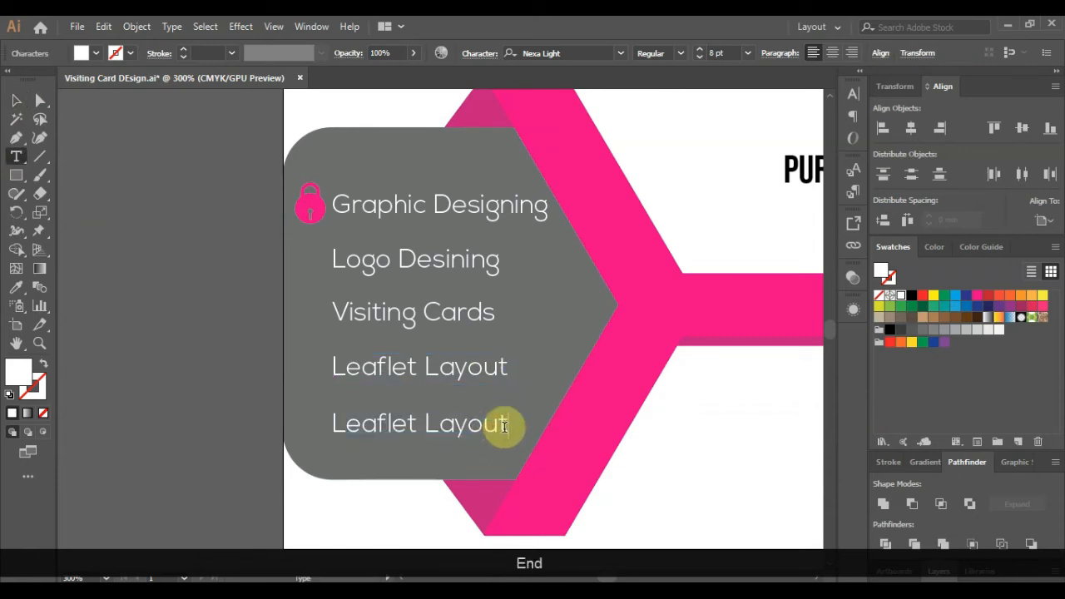
key("shift+Home")
type("Ma")
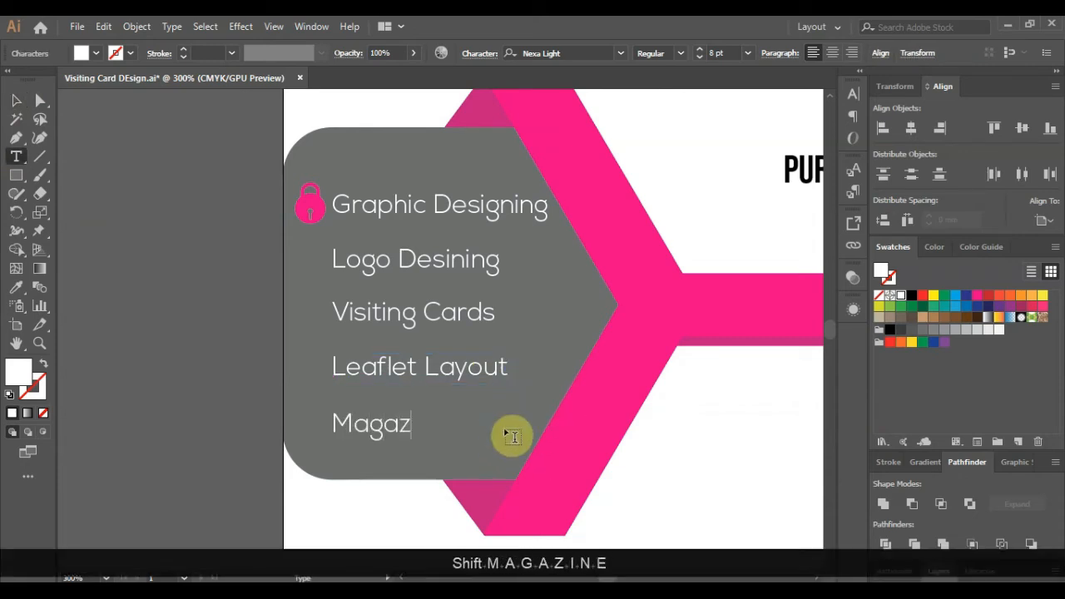
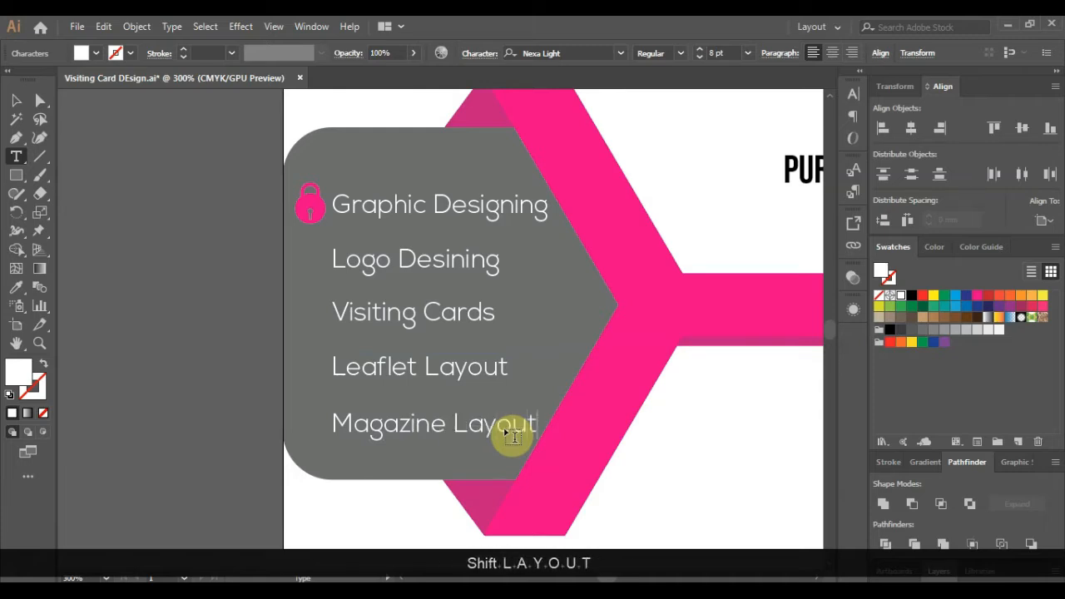
- Select the service lines from Logo Desining to Magazine Layout plus the pink padlock and nudge them up
left_click(39, 100)
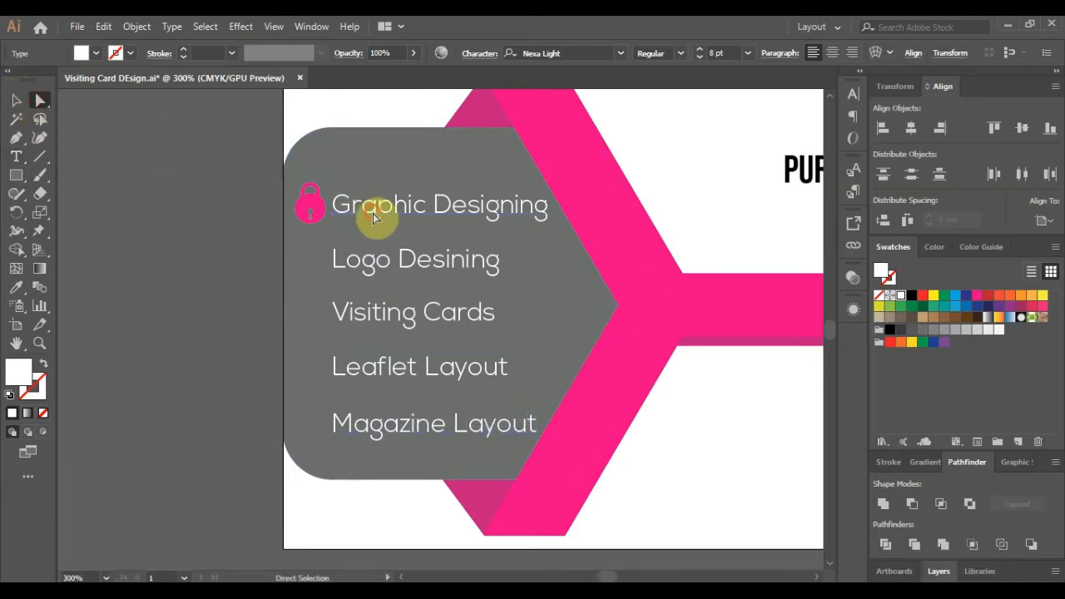
left_click(383, 263, "shift")
left_click(391, 313, "shift")
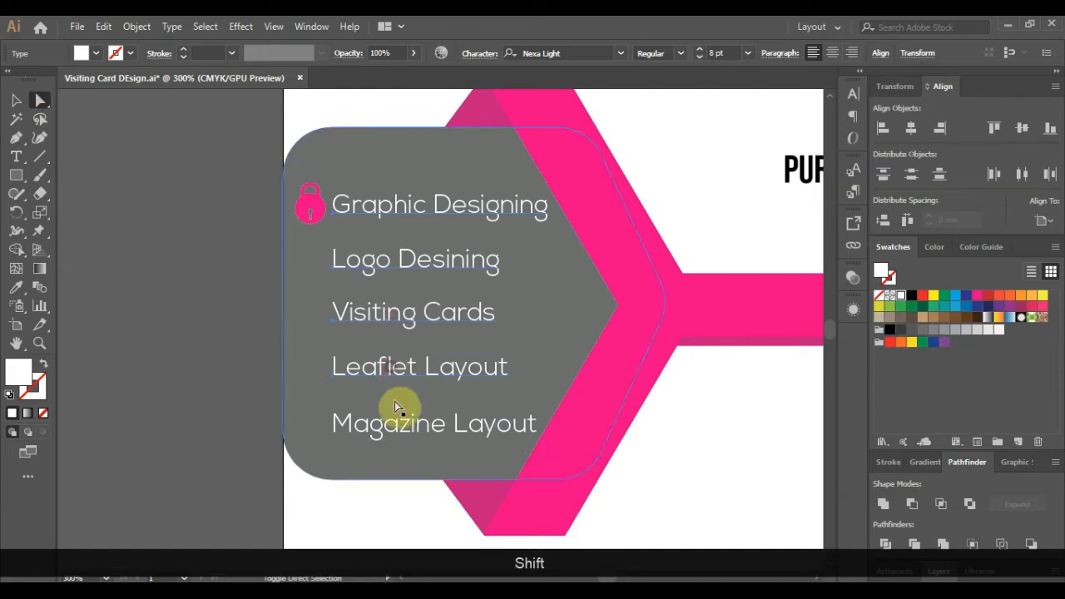
left_click(394, 402, "shift")
left_click(309, 208, "shift")
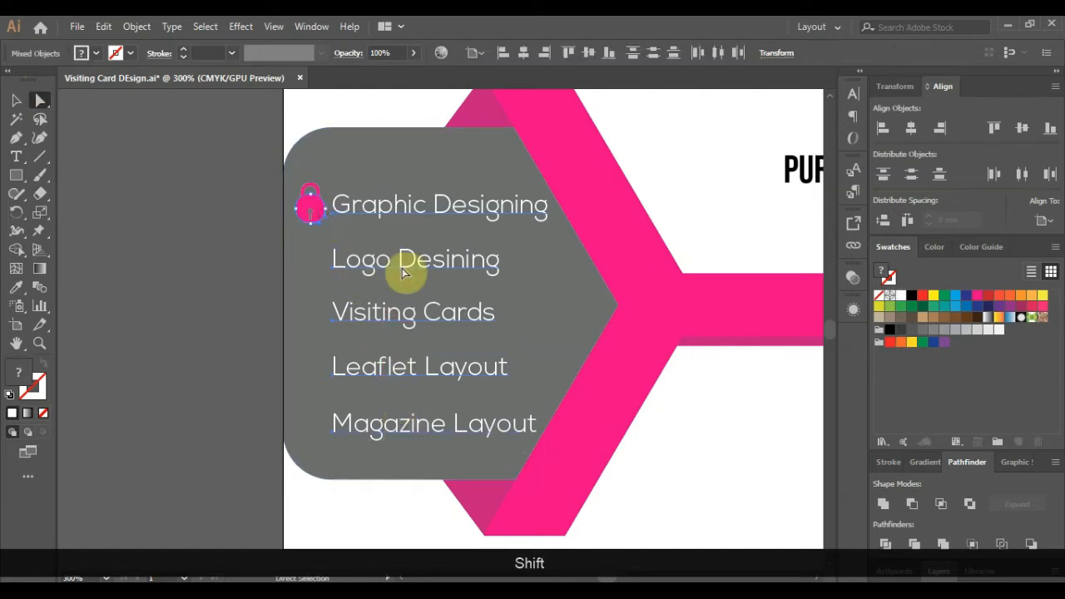
left_click(18, 101)
key("Up")
key("Up")
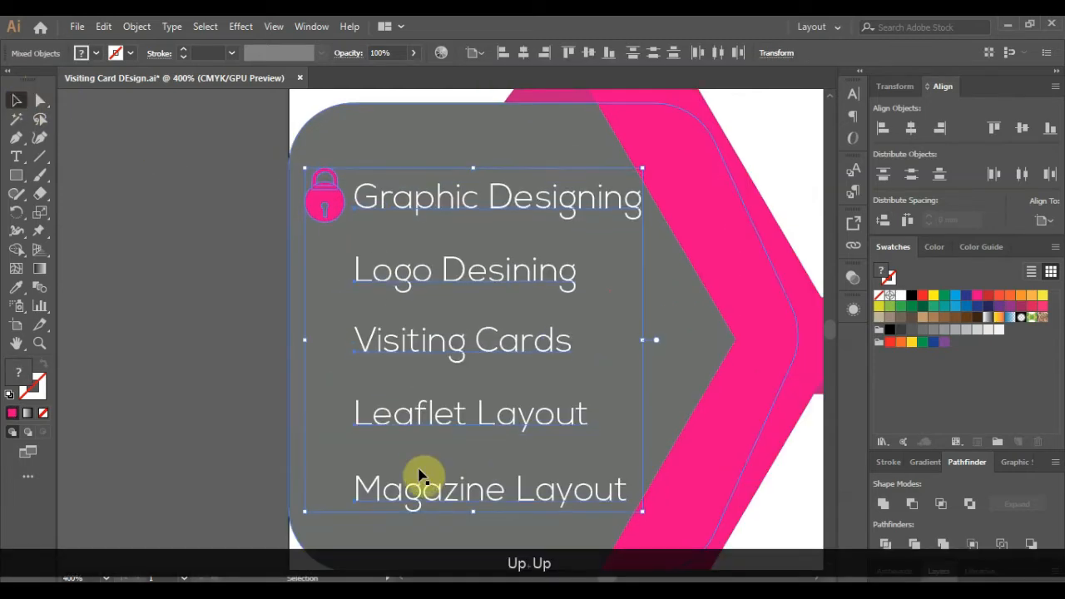
scroll(229, 410, "down", 1)
left_click(208, 406)
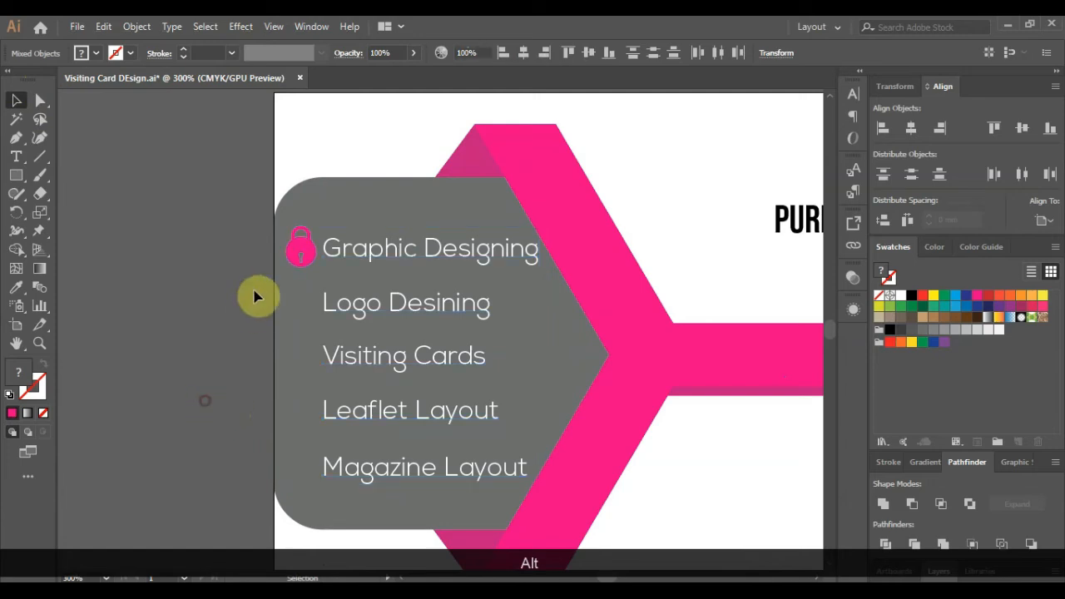
- Copy the pink padlock beside Logo Desining, Visiting Cards, Leaflet Layout and Magazine Layout
left_click(297, 265)
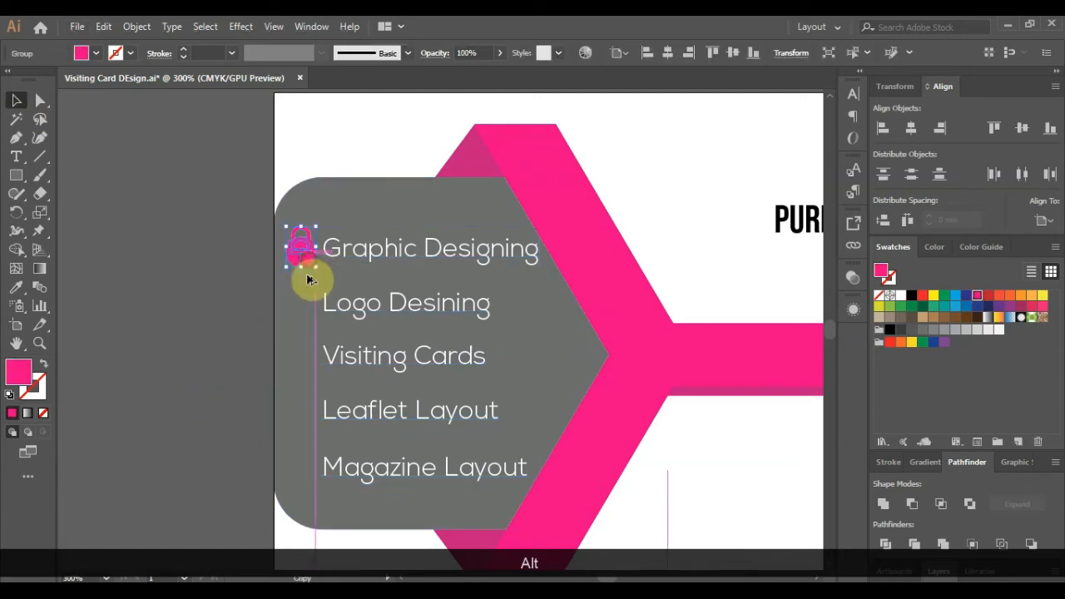
left_click_drag(307, 280, 307, 370)
left_click_drag(308, 370, 307, 471)
left_click(190, 404)
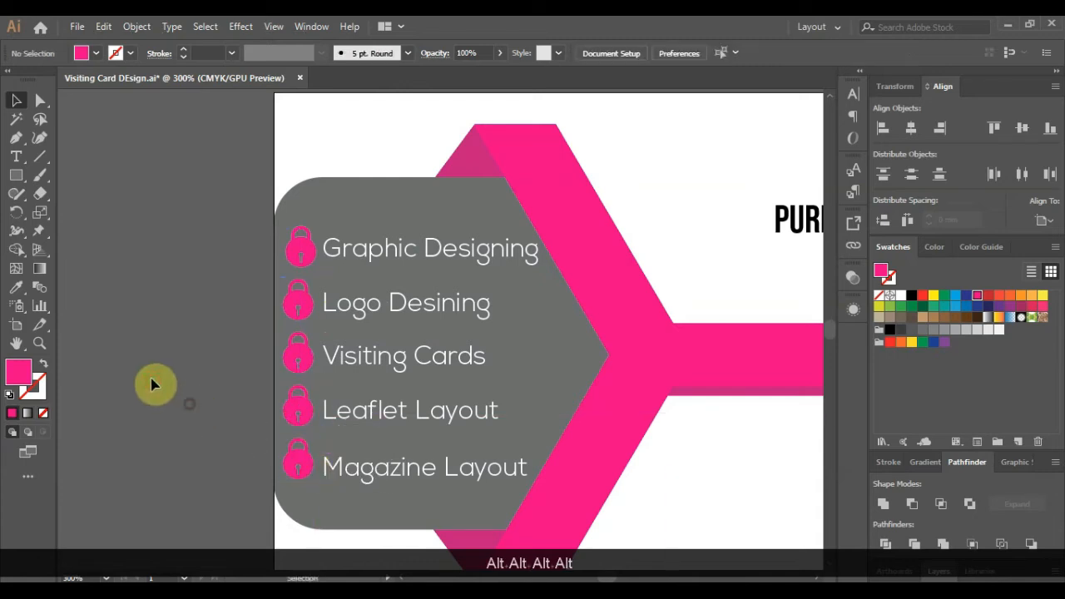
scroll(133, 291, "down", 2)
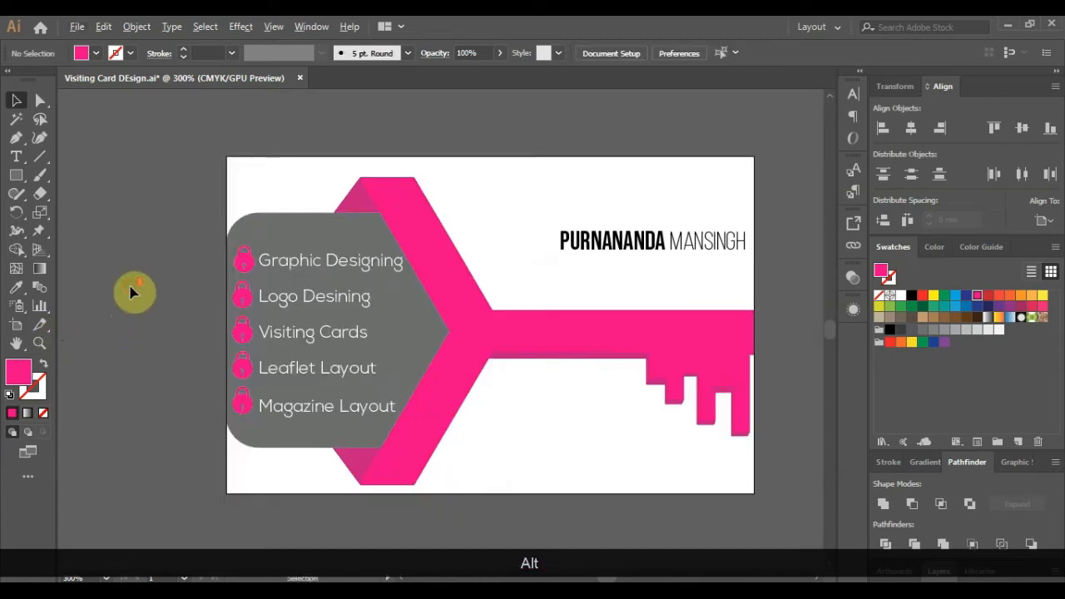
scroll(503, 227, "up", 1)
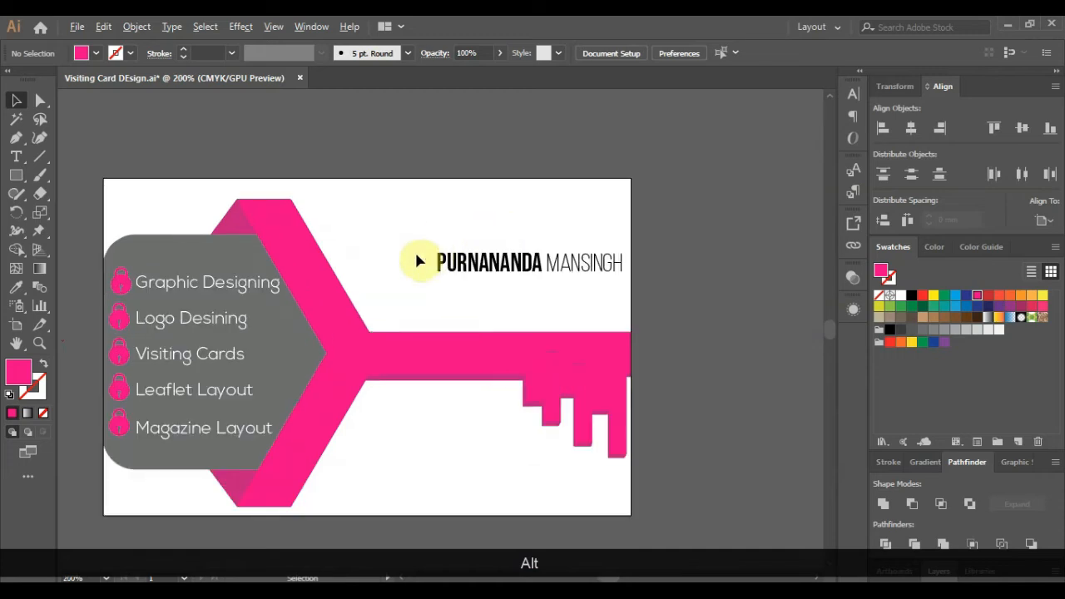
scroll(415, 254, "down", 1)
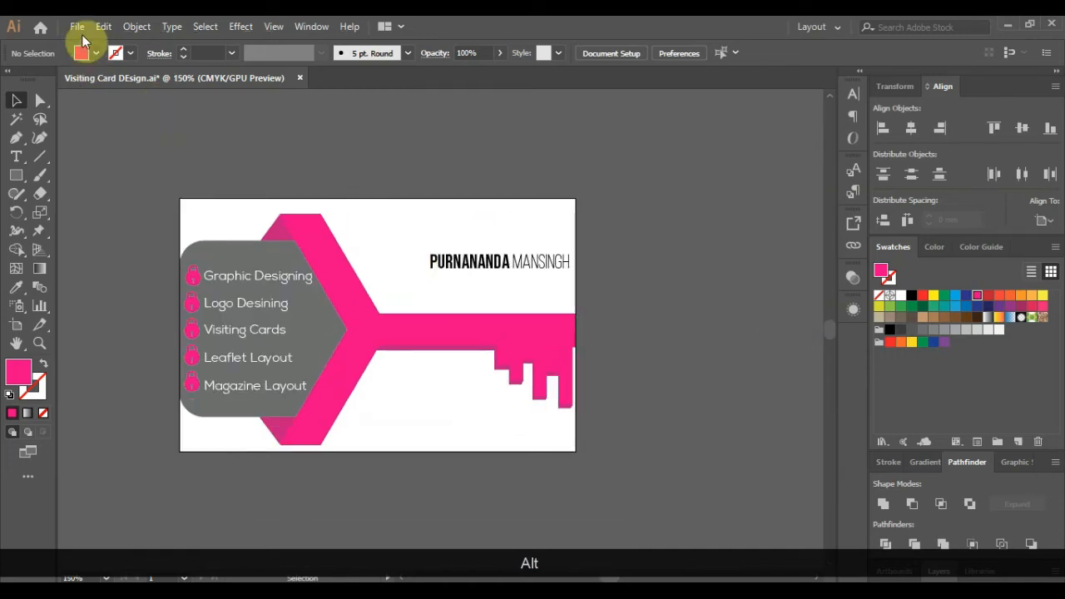
- Open PixelMagic.png and scale the logo down to sit left of the name heading
left_click(76, 26)
left_click(97, 74)
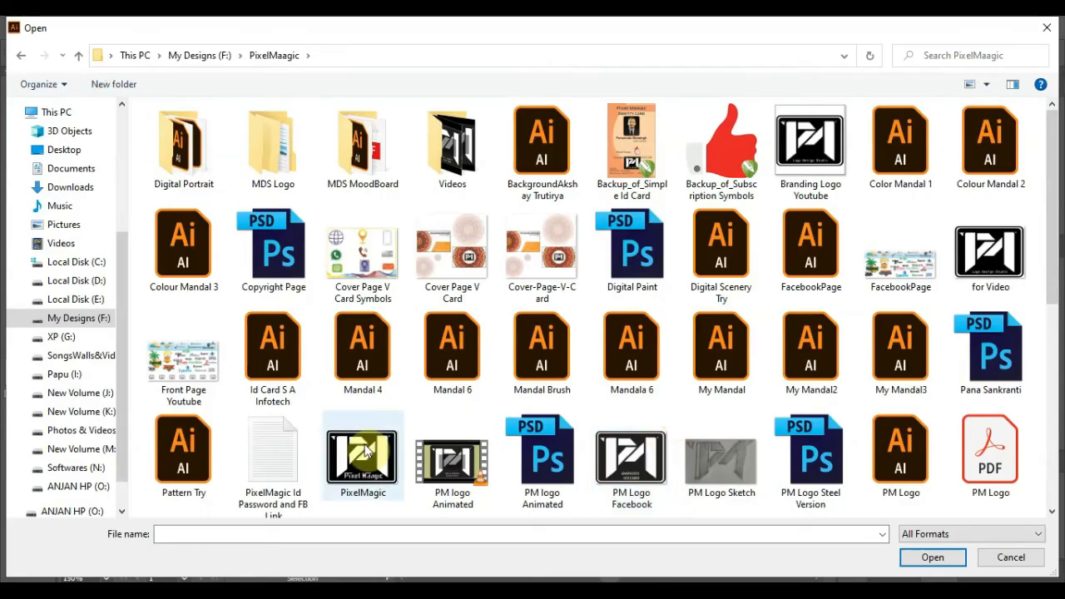
double_click(354, 456)
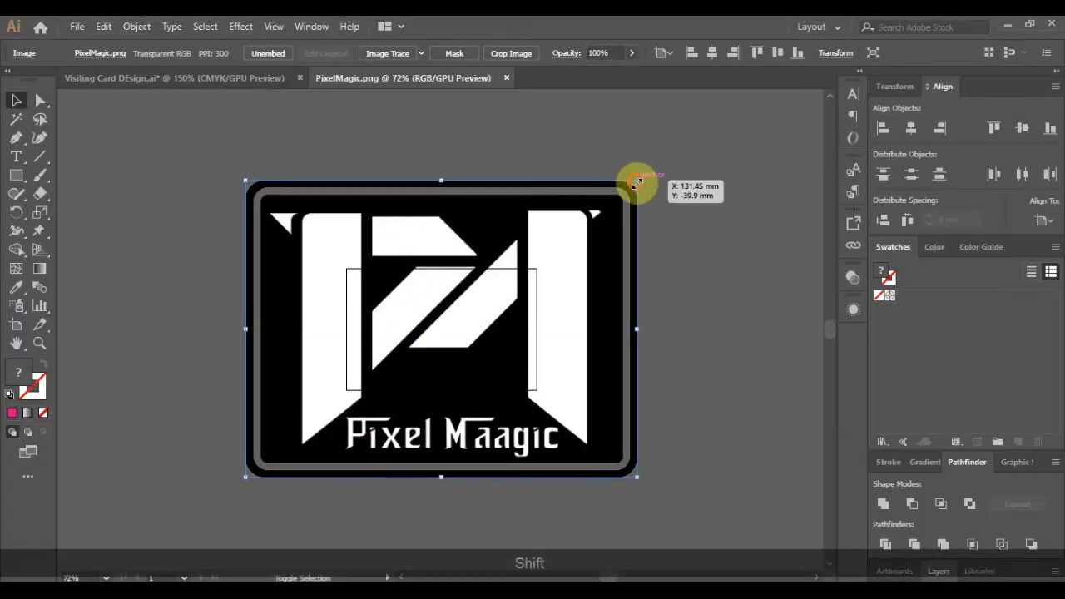
left_click_drag(637, 181, 400, 249)
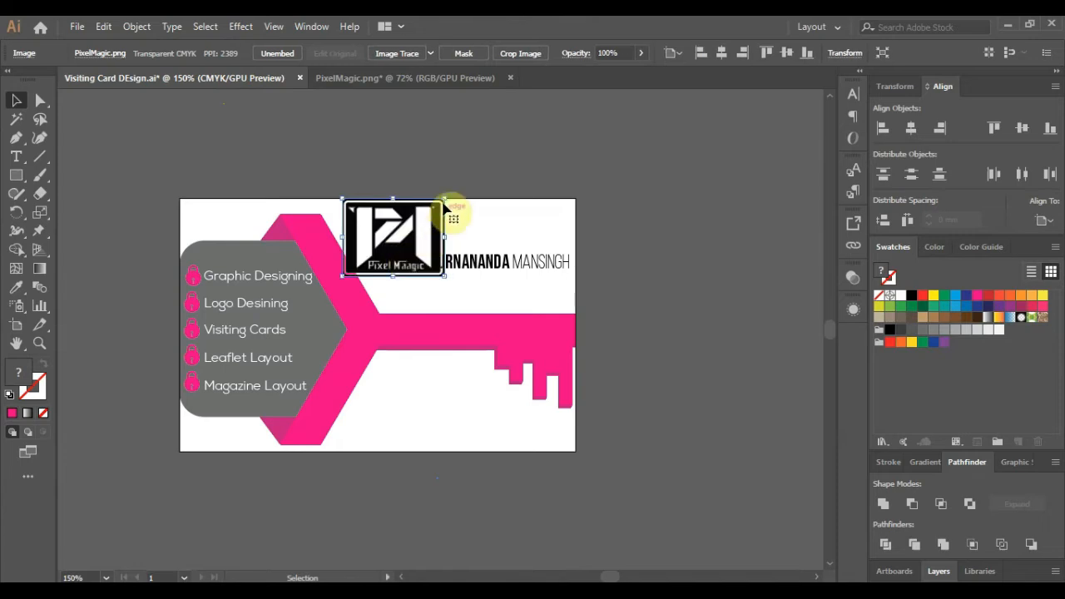
left_click_drag(443, 202, 429, 263)
left_click(643, 271)
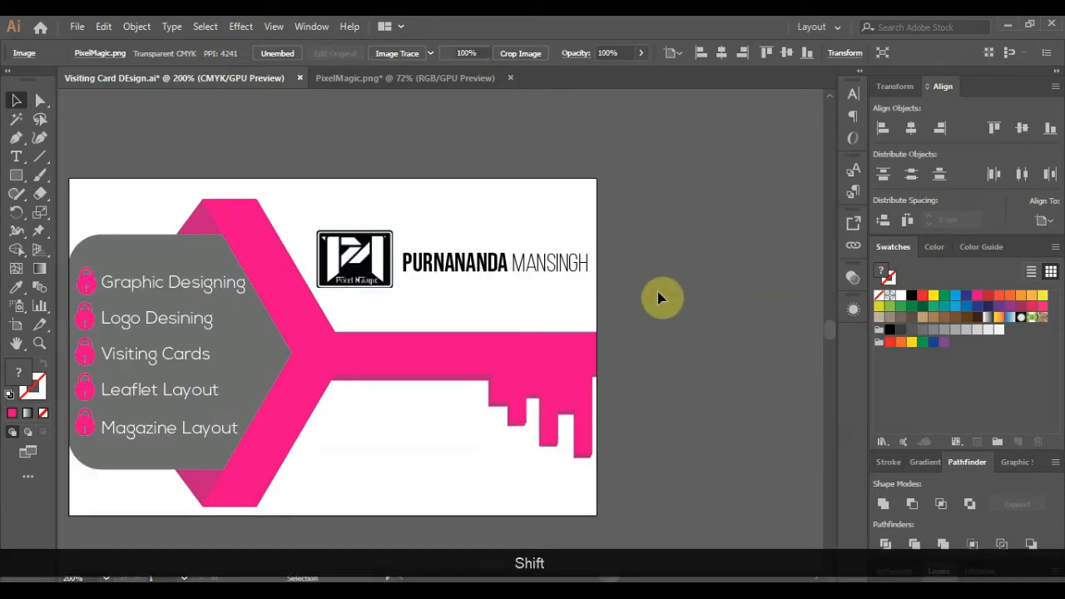
- Undo the oversized logo scaling, resize the logo slightly and nudge the name upward
key("ctrl+z")
left_click(337, 241)
left_click_drag(331, 241, 312, 228)
left_click(714, 292)
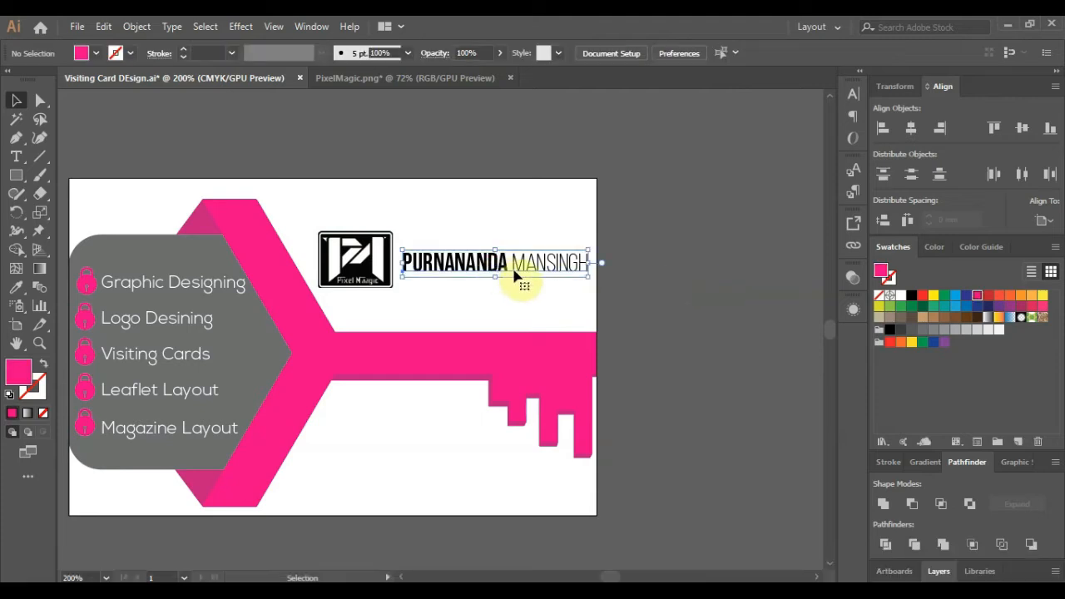
key("Up")
key("Up")
key("Up")
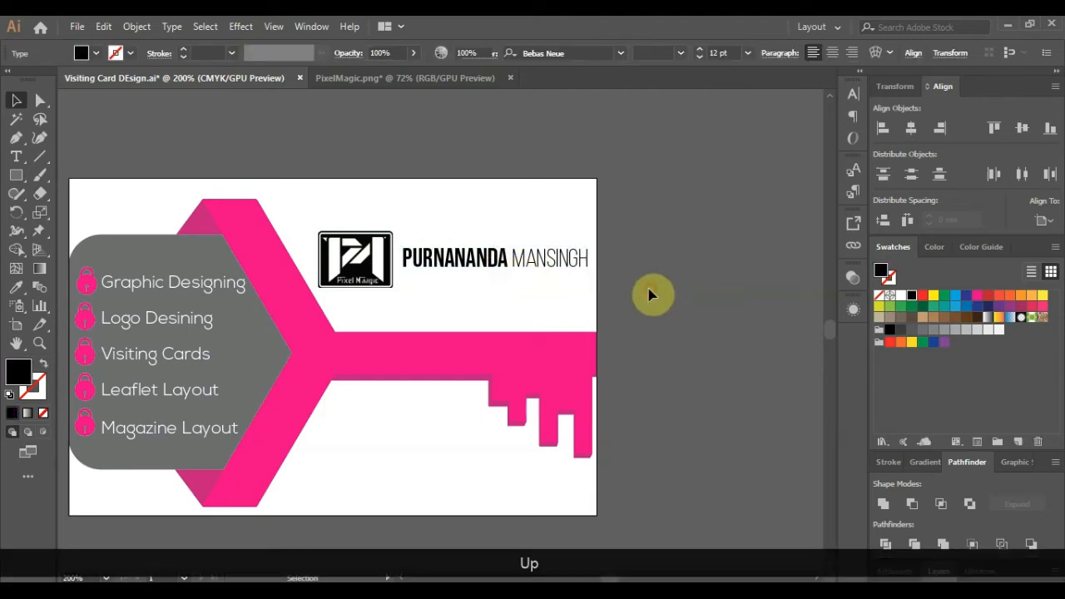
left_click(499, 321)
- Move the name onto the pink key shaft and the logo to the card's top centre
scroll(467, 338, "down", 1)
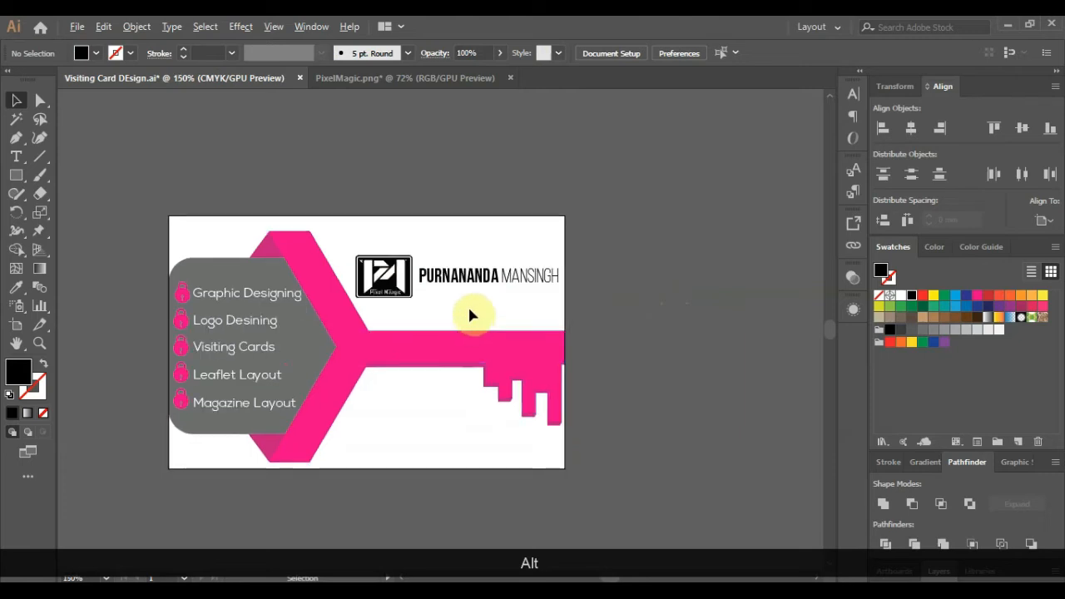
scroll(471, 314, "up", 1)
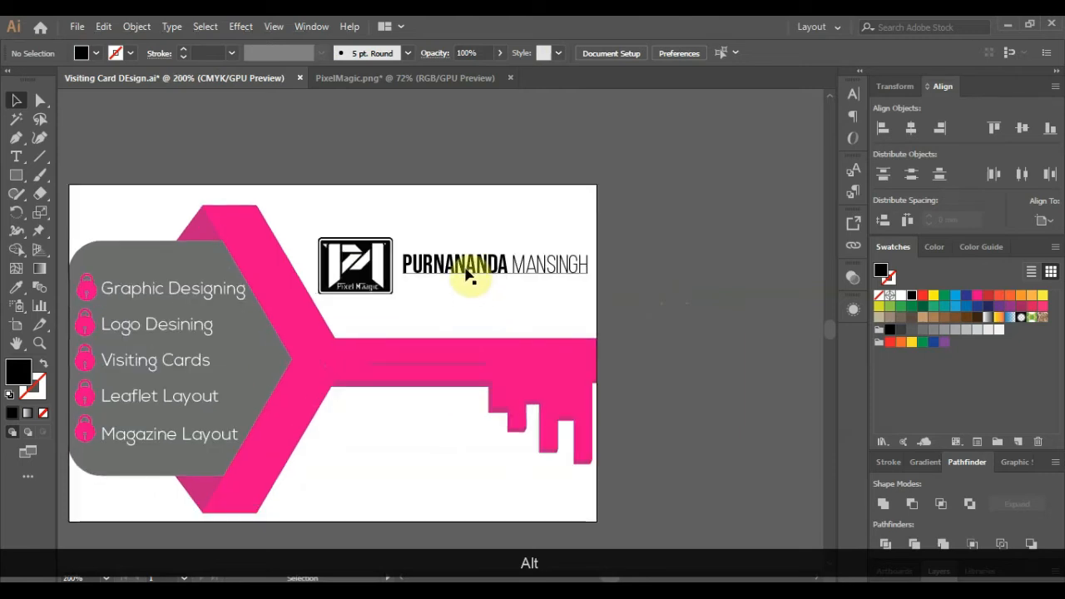
left_click_drag(469, 272, 415, 364)
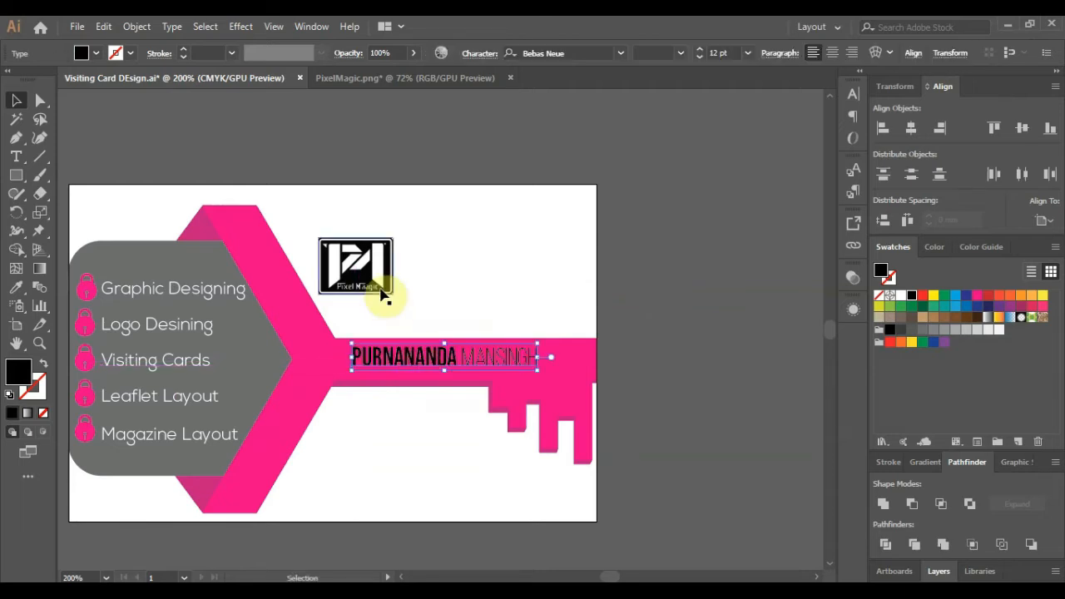
left_click_drag(381, 291, 476, 250)
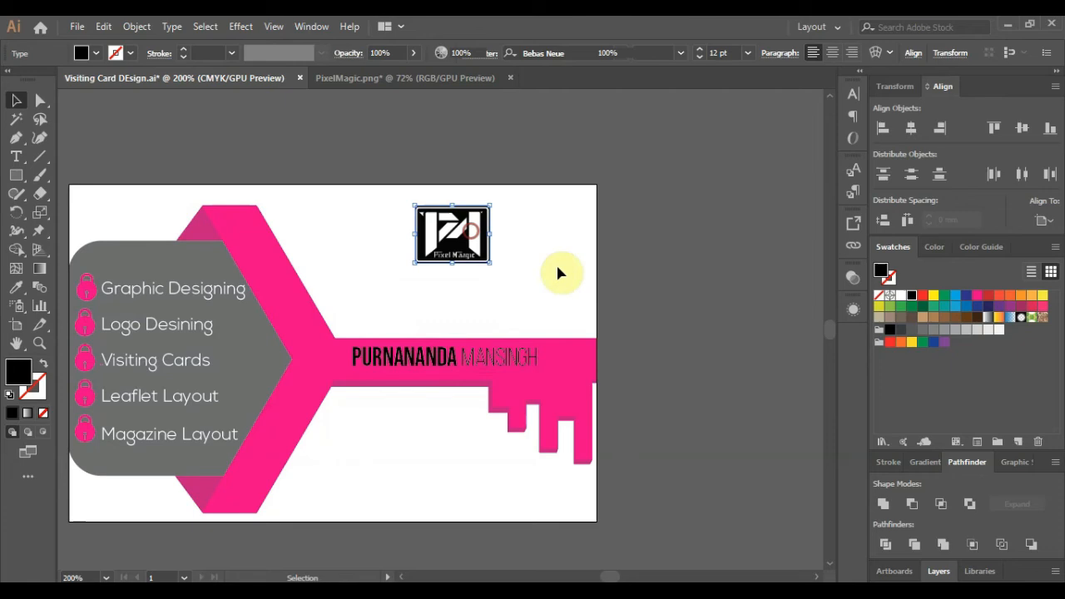
left_click(396, 298)
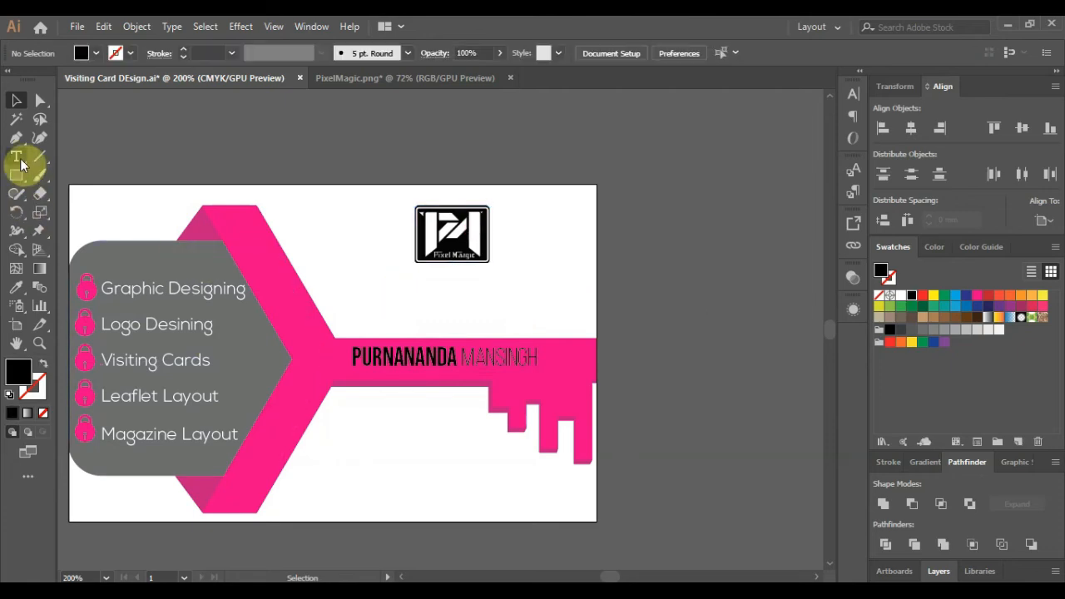
- Add the tagline 'Logo Desinging Studio' under the logo, enlarged to about 10.64 pt
left_click(352, 298)
type("Gra")
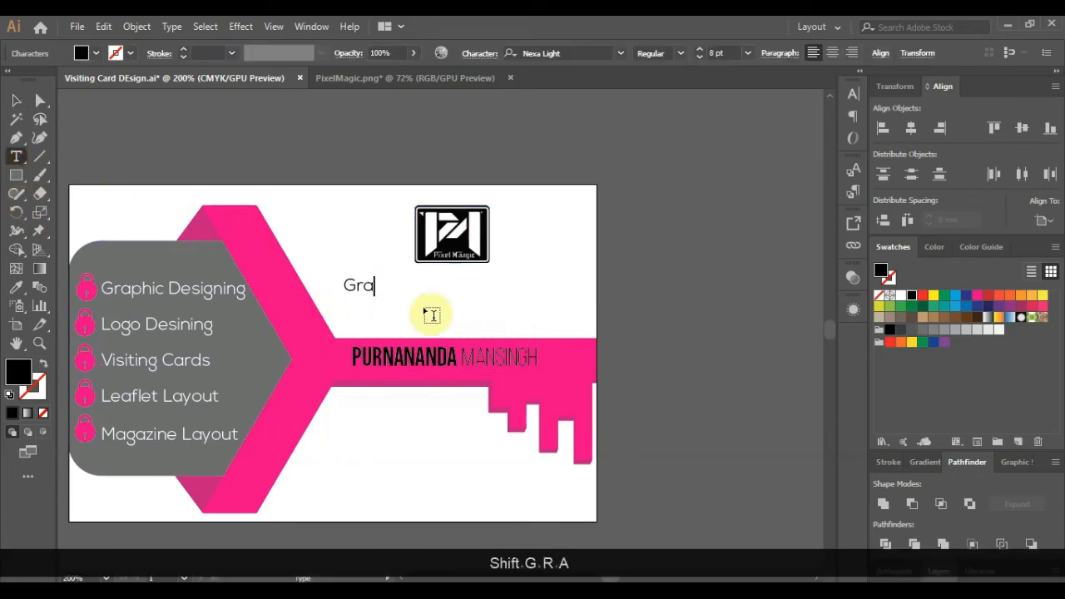
key("BackSpace")
type("Logo Desingin")
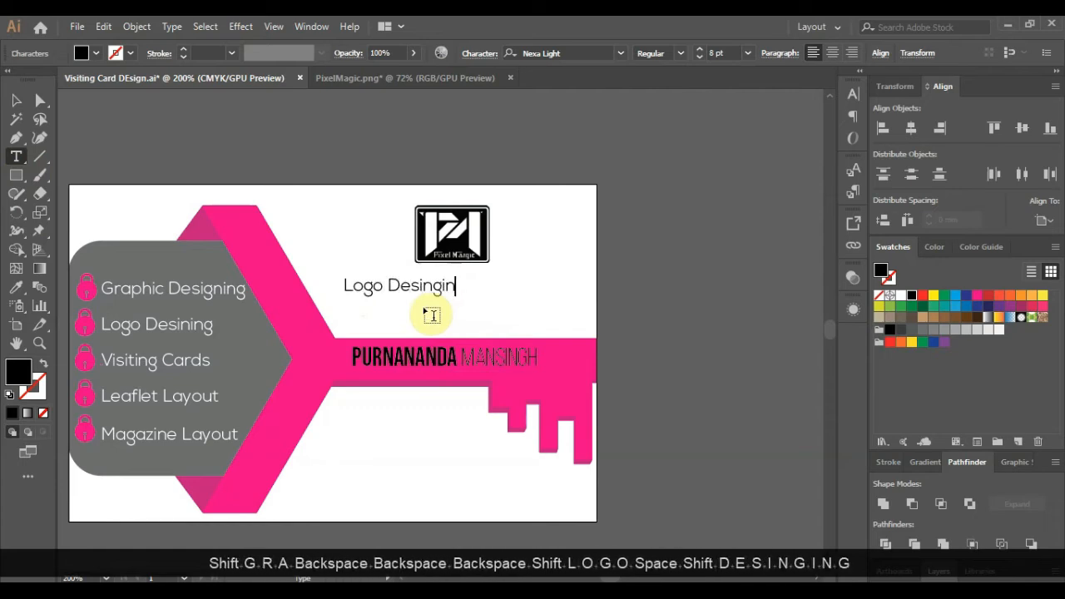
type("g Studio")
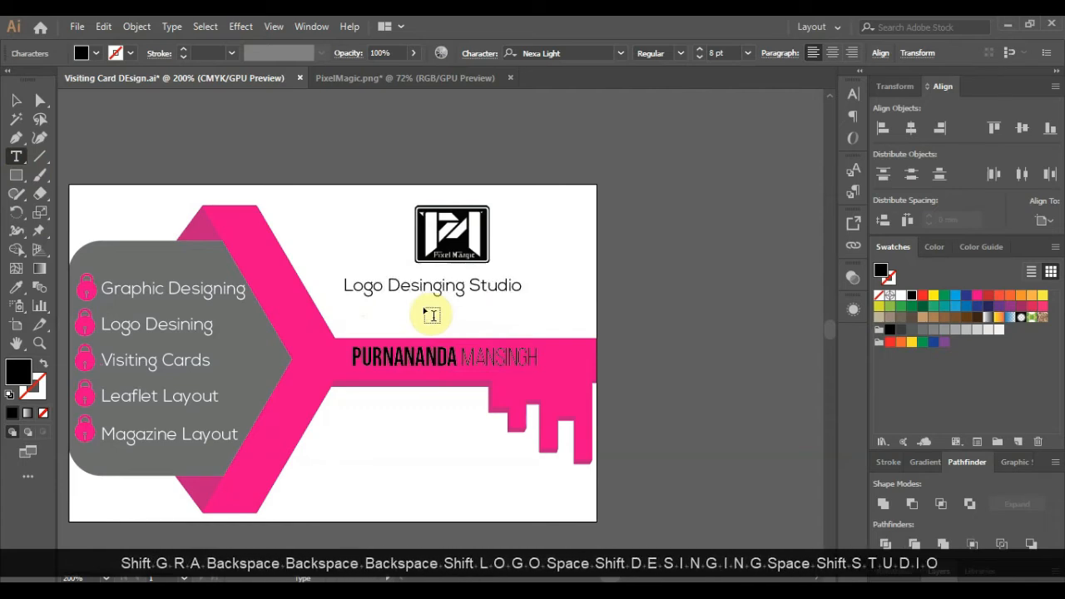
key("Escape")
left_click_drag(528, 297, 578, 304)
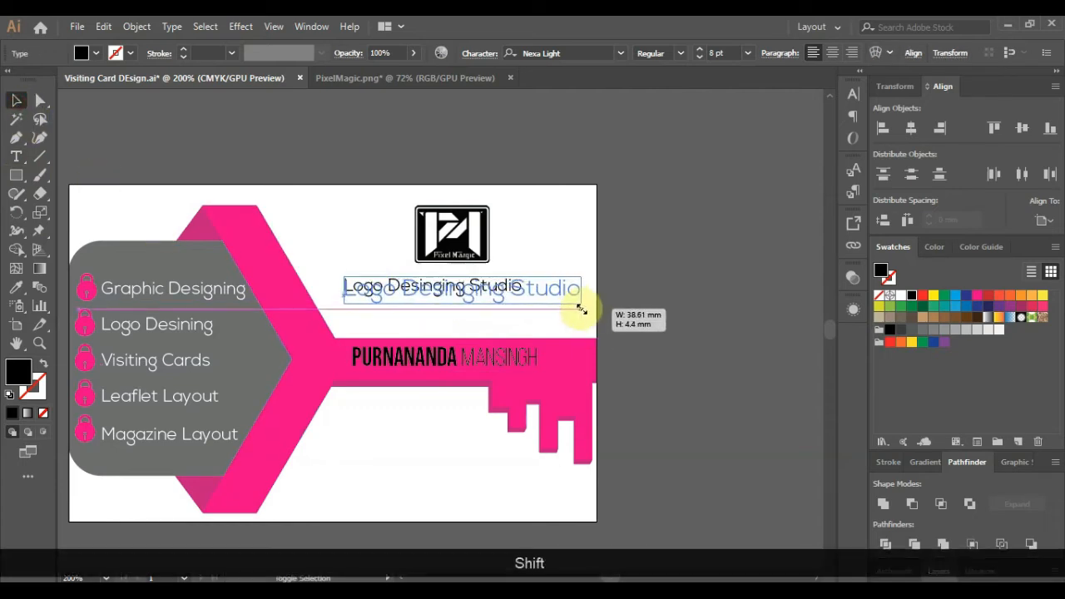
left_click_drag(494, 297, 493, 305)
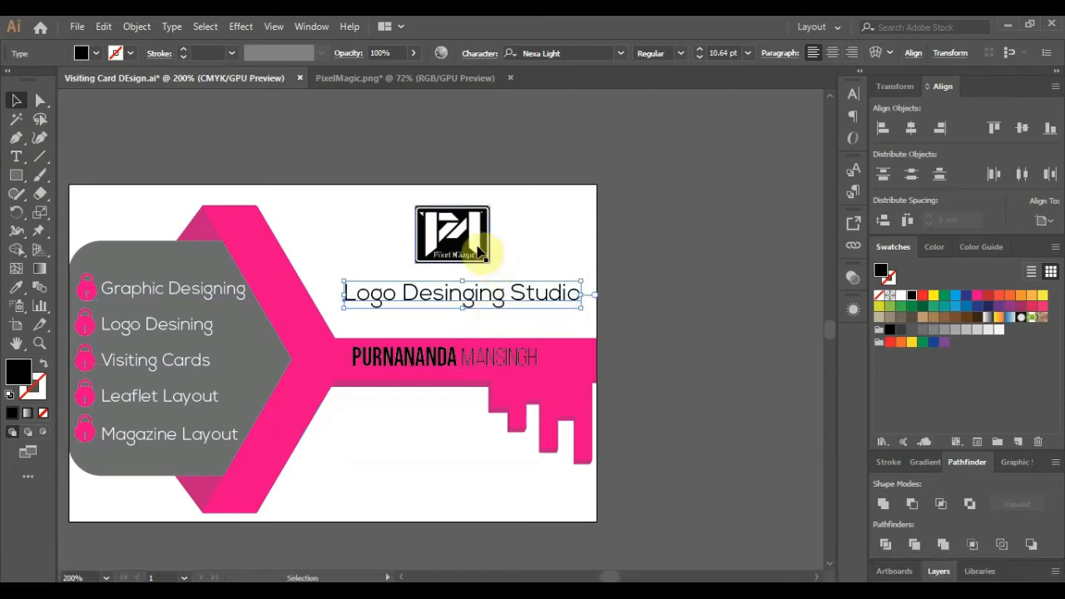
- Shift the name further left along the pink key shaft
left_click(478, 250)
scroll(441, 371, "up", 1)
left_click_drag(440, 371, 357, 374)
- Set the name text on the key bar to 10 pt
double_click(458, 356)
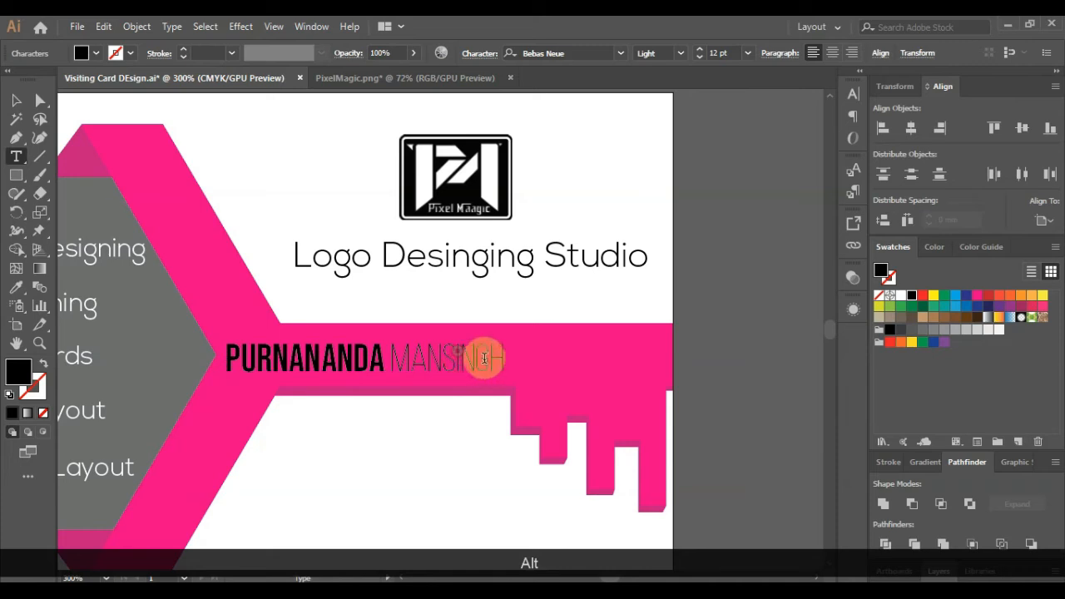
left_click_drag(225, 360, 547, 348)
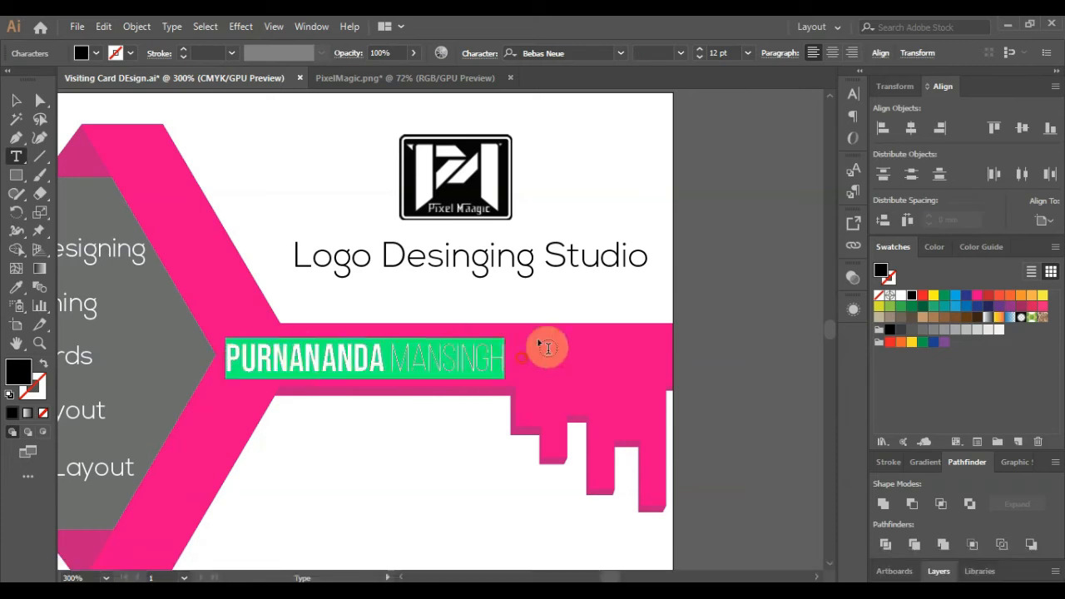
left_click(719, 52)
type("10")
key("Return")
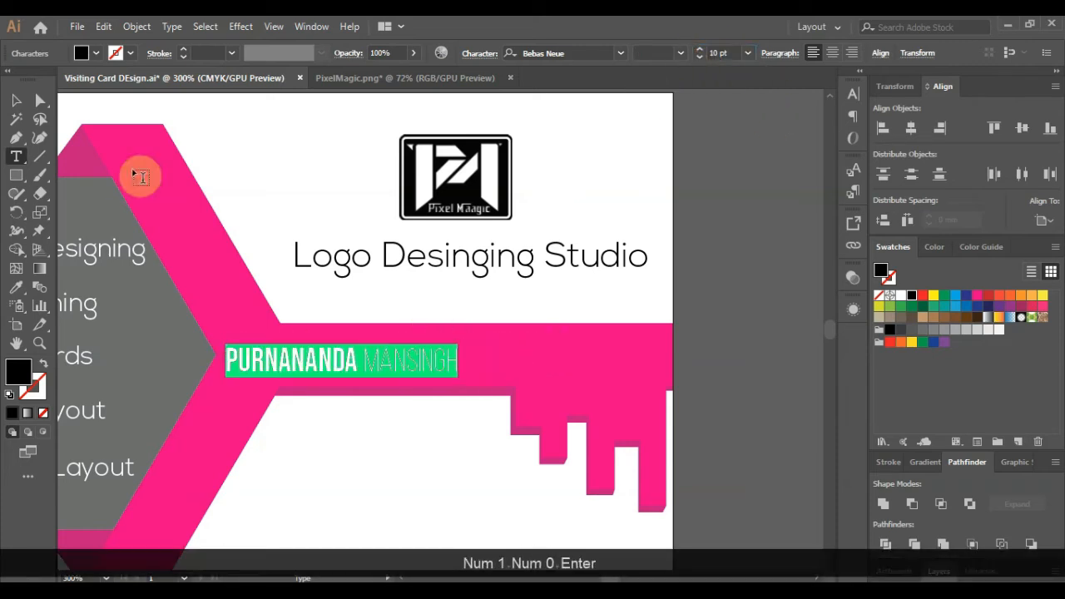
left_click(15, 100)
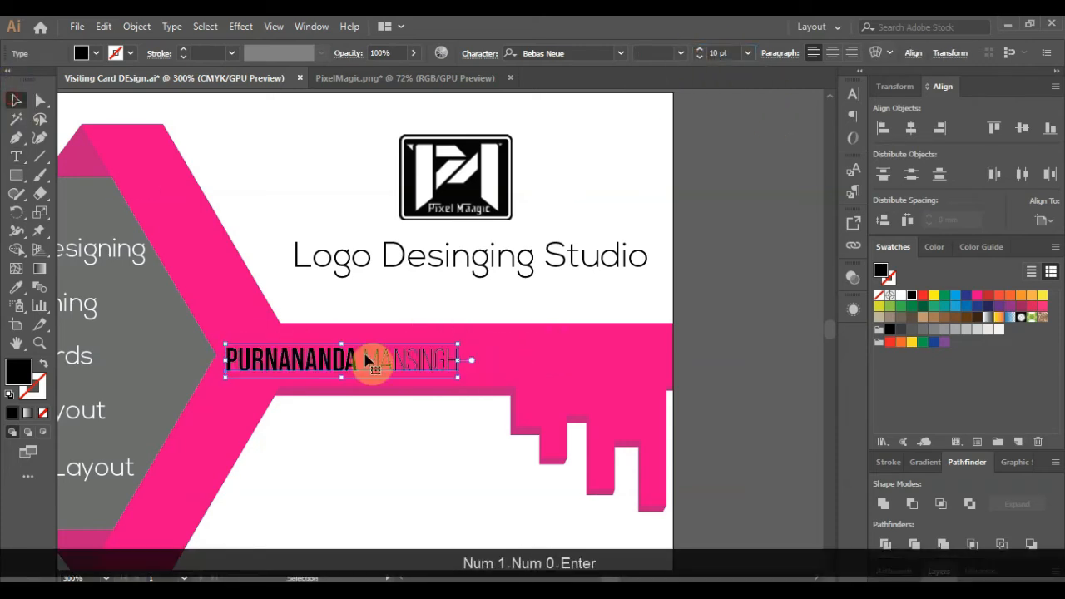
- Append a '|' divider and the phone number after the name, selecting the whole line
double_click(432, 358)
key("End")
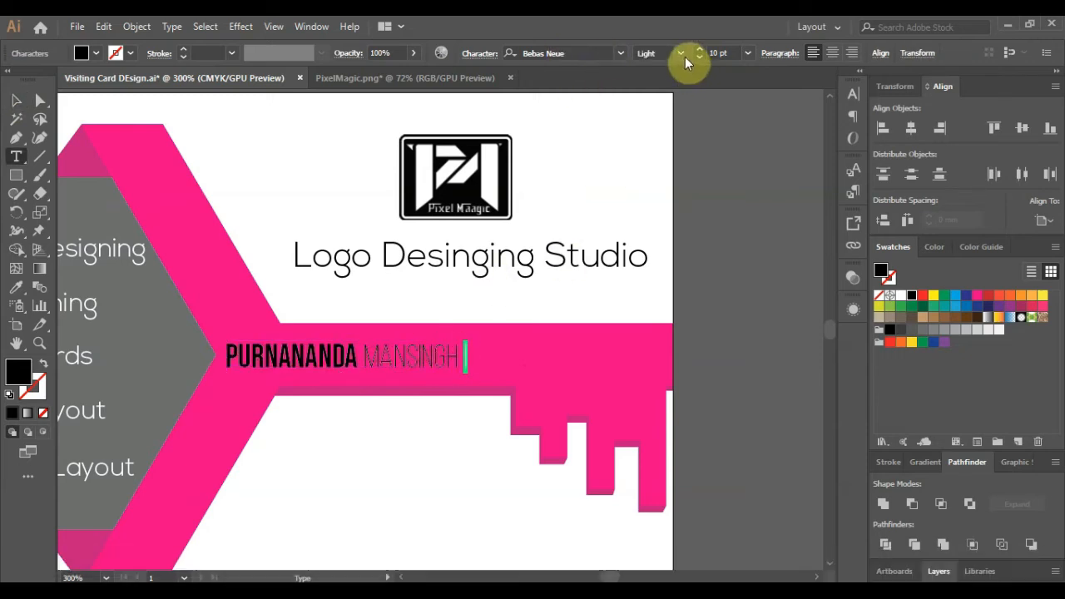
left_click(470, 360)
type("|")
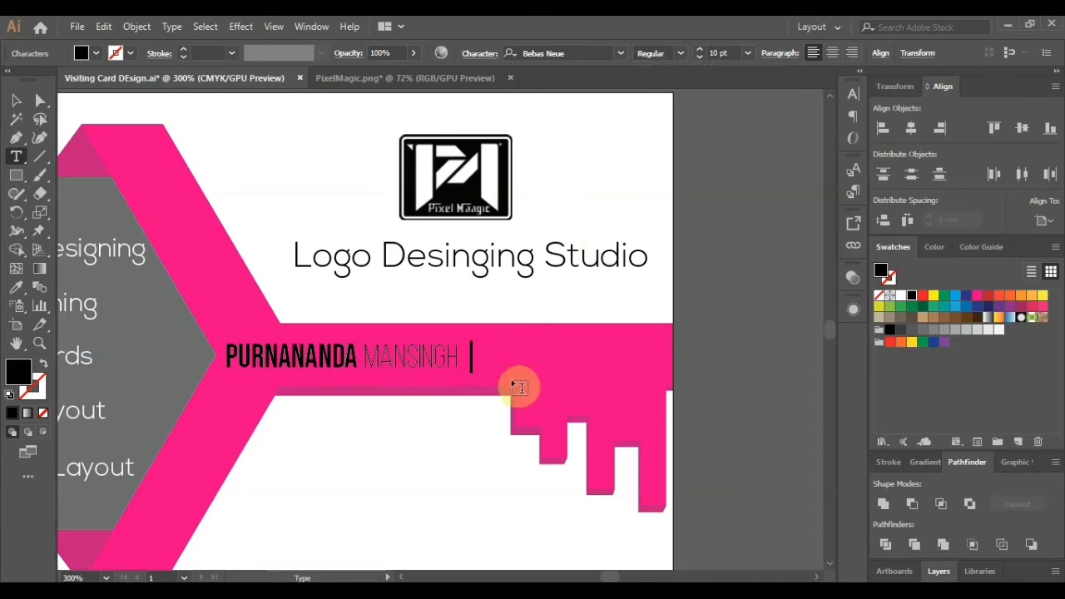
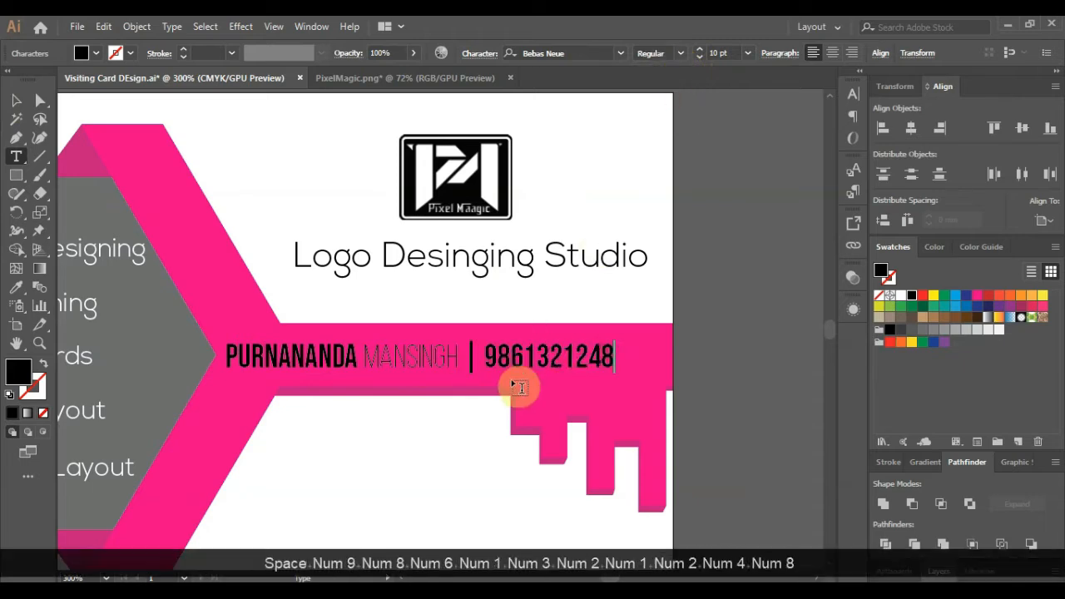
key("shift+Home")
left_click(17, 104)
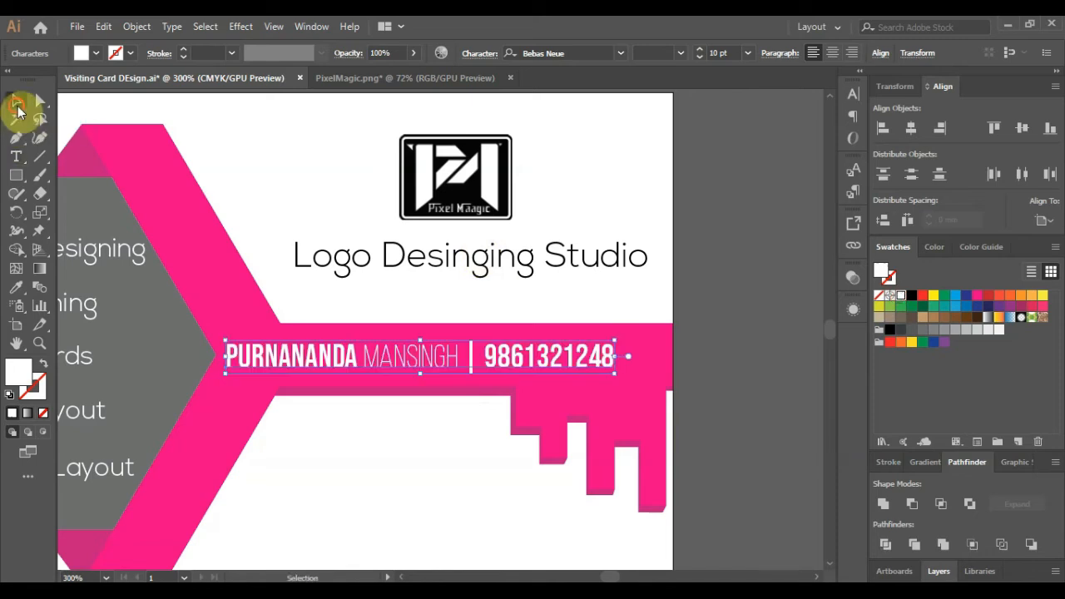
- Fill the grey rounded services panel with a blue swatch
left_click(601, 221)
scroll(524, 282, "down", 1)
left_click(185, 238)
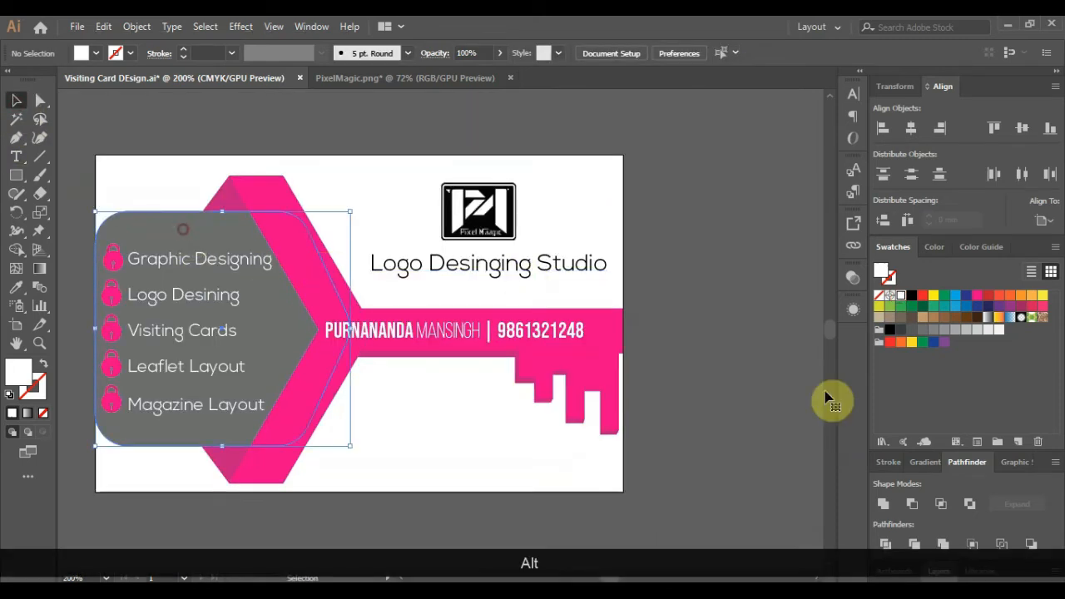
left_click(955, 295)
left_click(722, 265)
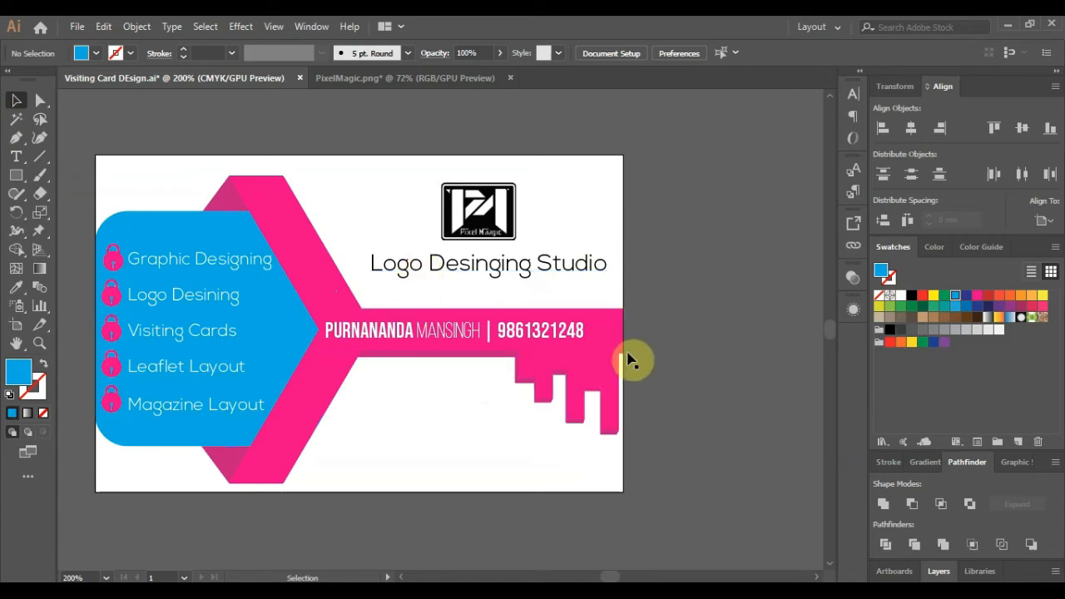
- Nudge the name-and-phone line slightly right on the pink key bar
left_click(522, 341)
key("Right")
key("Right")
key("Right")
key("Right")
key("Right")
key("Right")
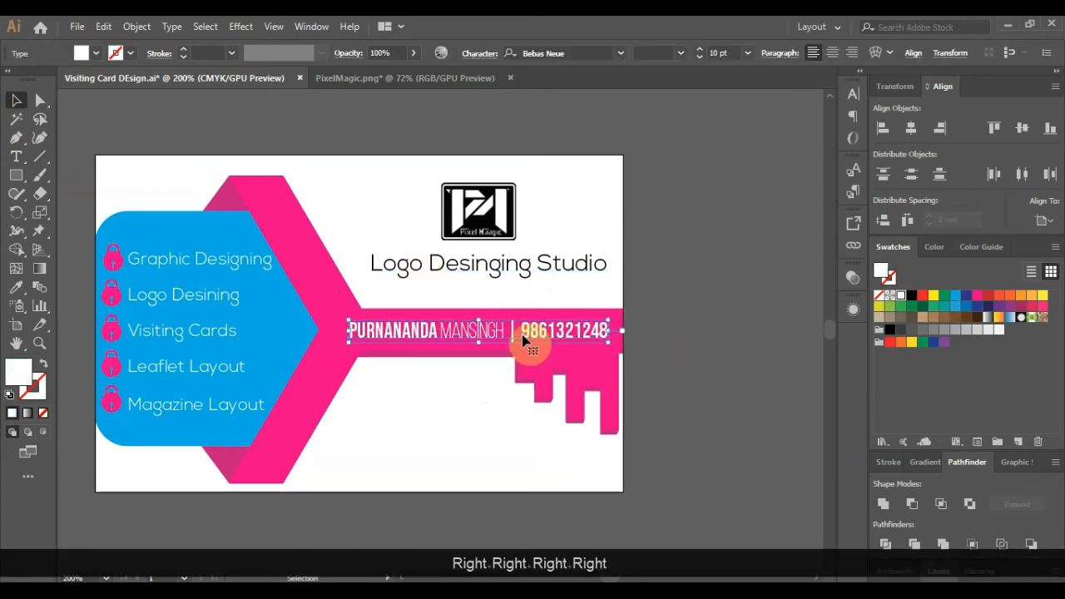
key("Right")
key("Right")
key("Left")
key("Right")
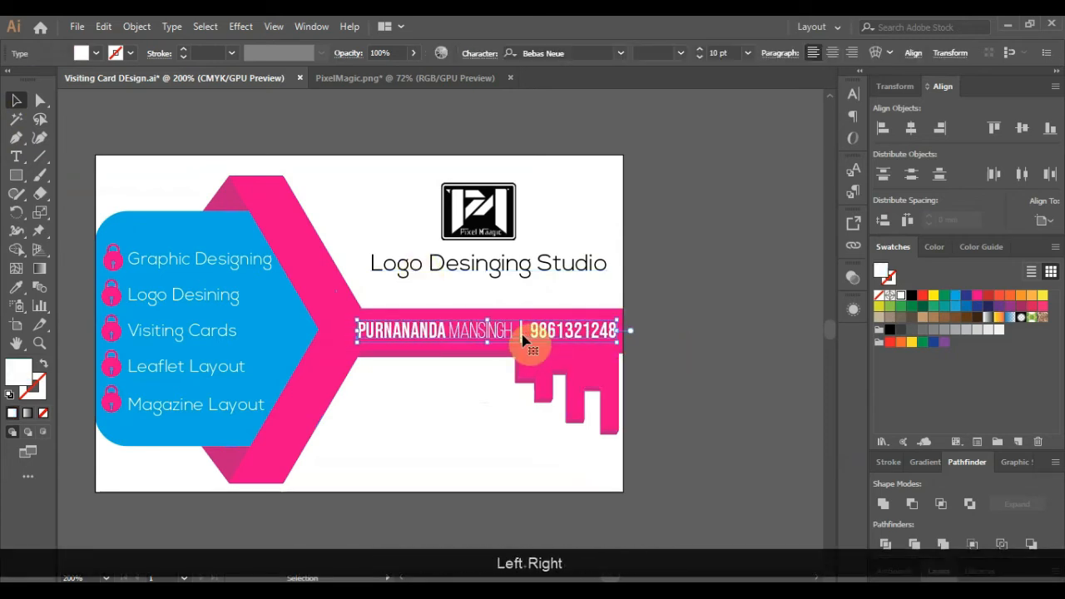
left_click(452, 432)
scroll(452, 433, "down", 1)
left_click(77, 26)
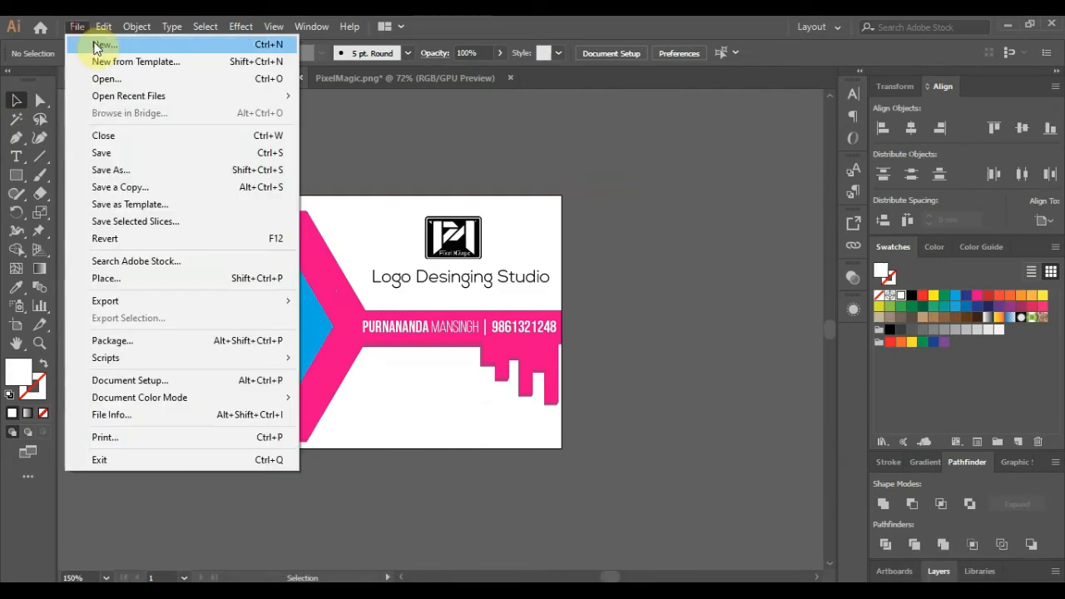
- Create a new Untitled-2 document and paste an enlarged copy of the card's pink padlock
left_click(96, 48)
left_click(801, 517)
key("alt")
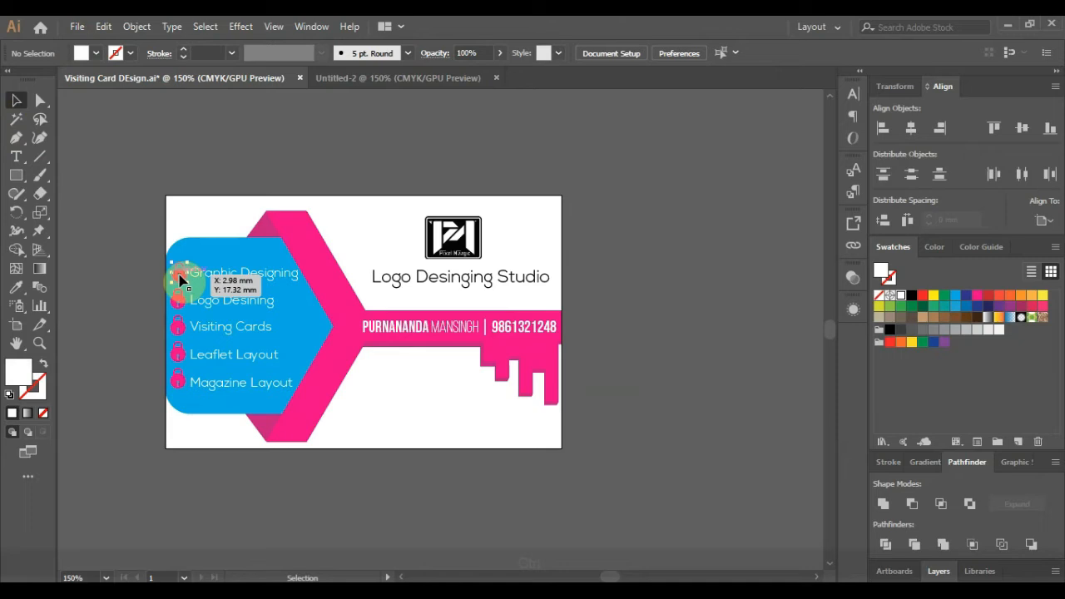
key("ctrl+c")
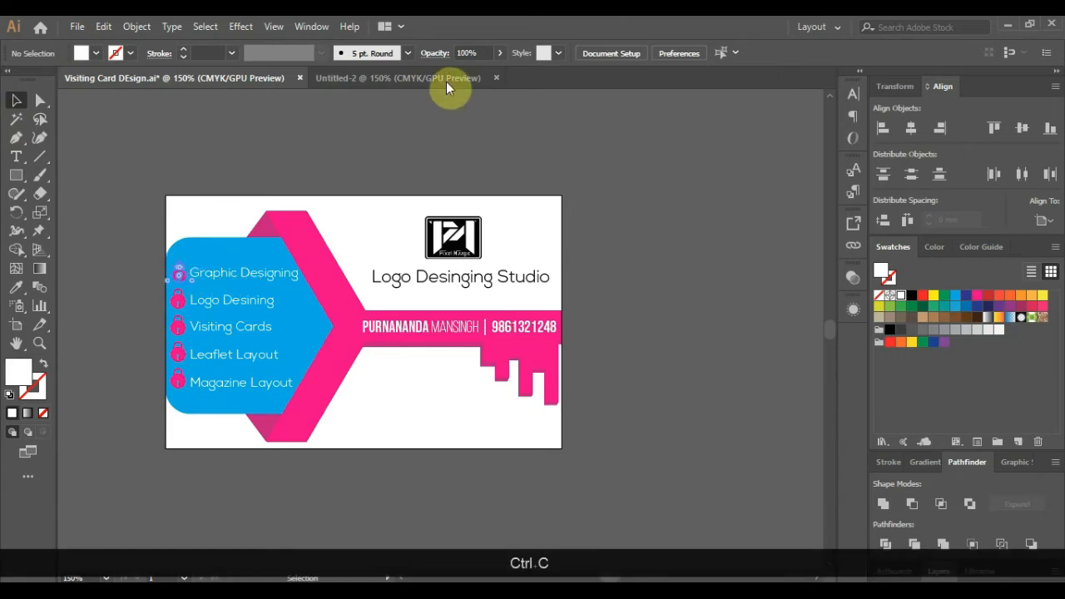
left_click(441, 78)
key("ctrl+v")
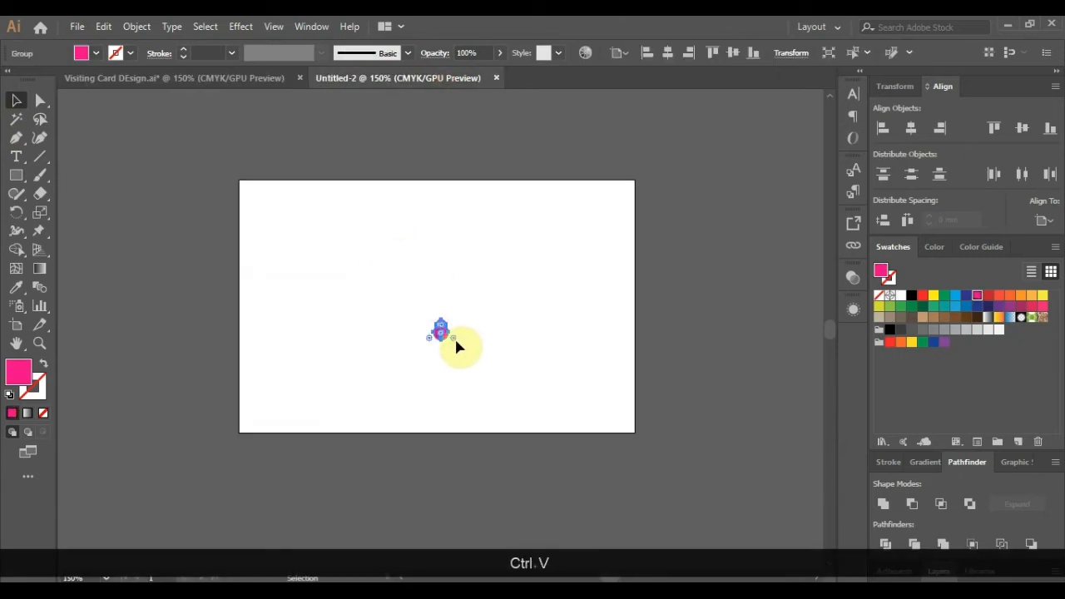
left_click_drag(453, 338, 592, 472)
- Reposition the padlock and make a slightly offset copy filled darker magenta B70F7B
left_click_drag(479, 376, 468, 345)
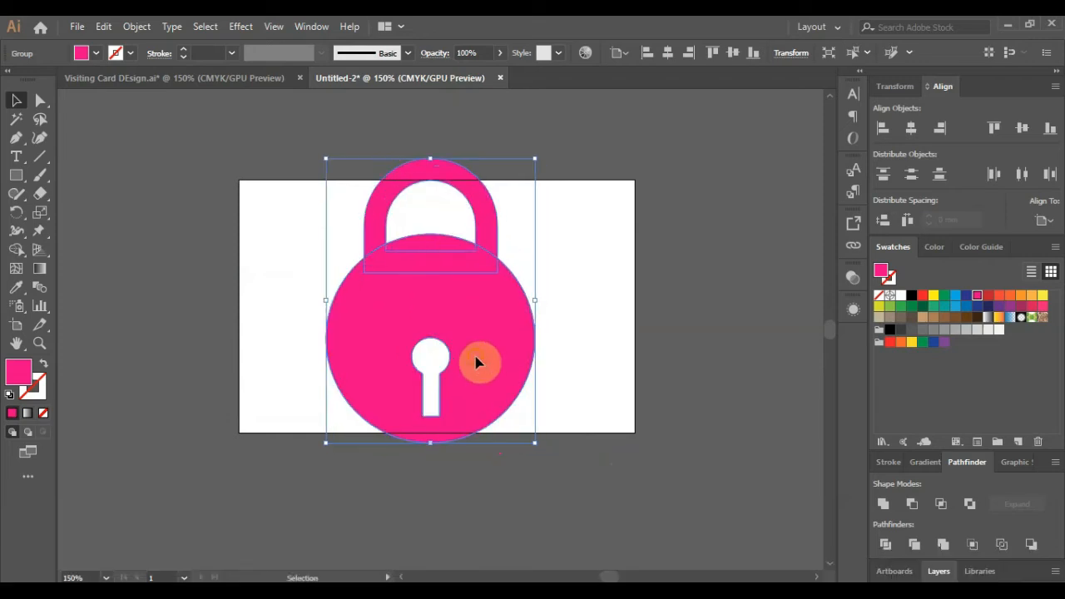
left_click(734, 381)
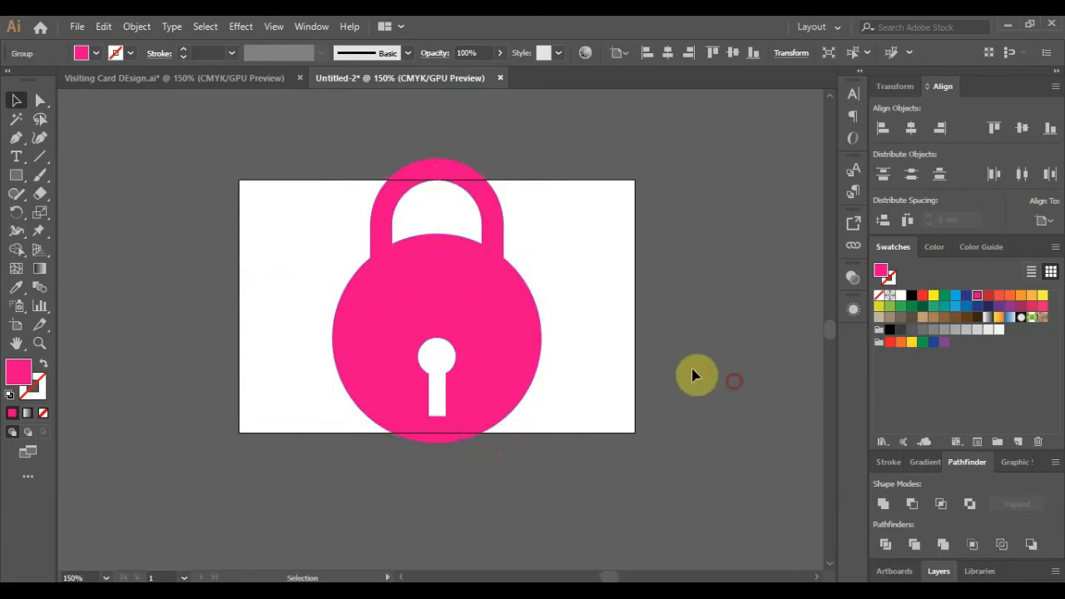
left_click(488, 331)
left_click_drag(490, 326, 500, 324)
double_click(882, 273)
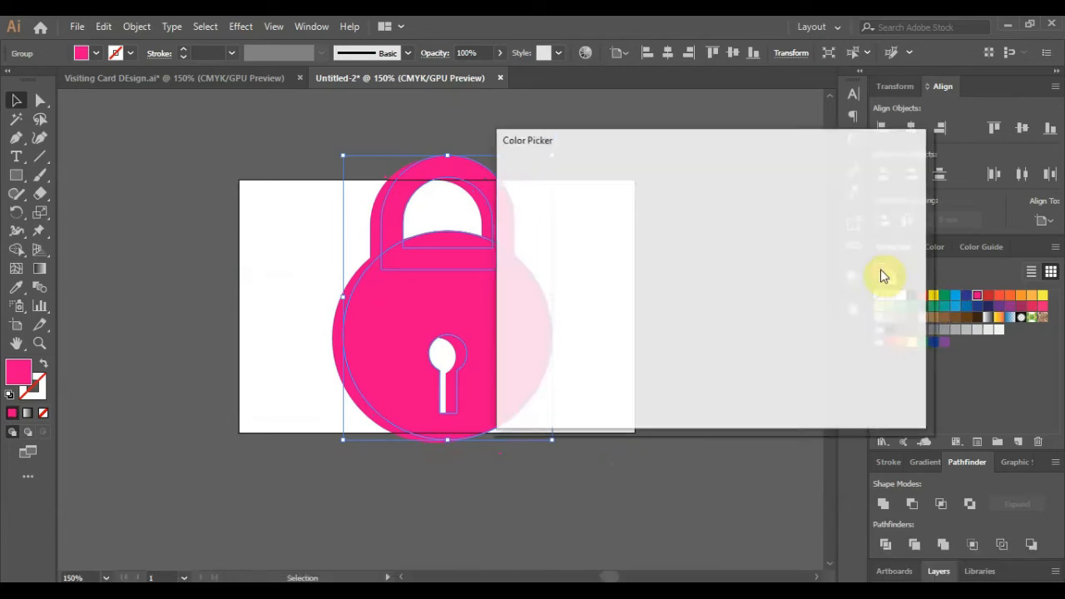
left_click(857, 190)
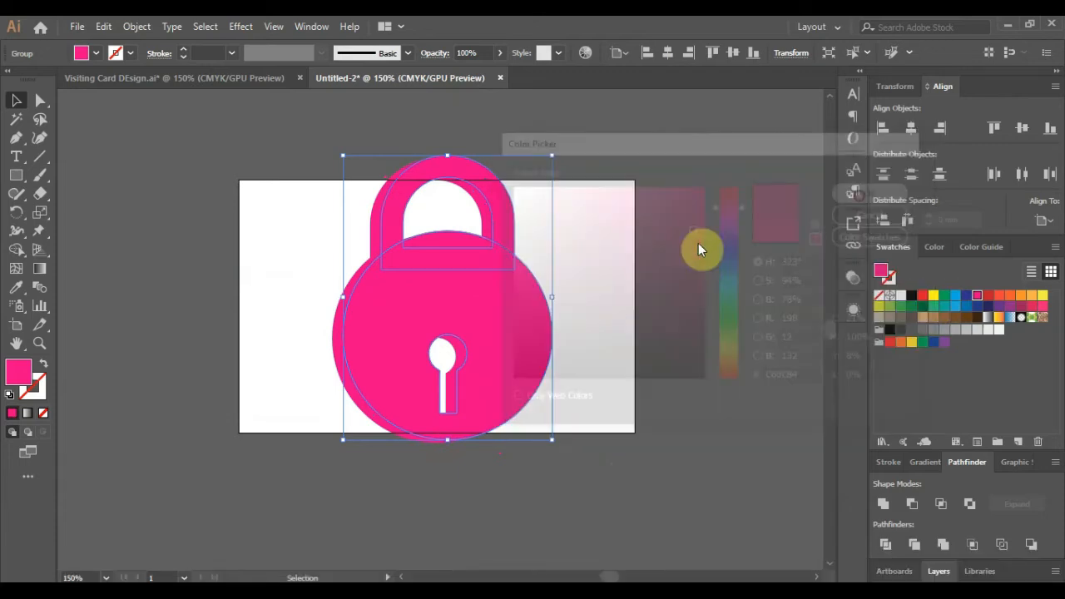
- Send the darker copy behind the original, offset it left, and shift both shapes left
key("ctrl+shift+a")
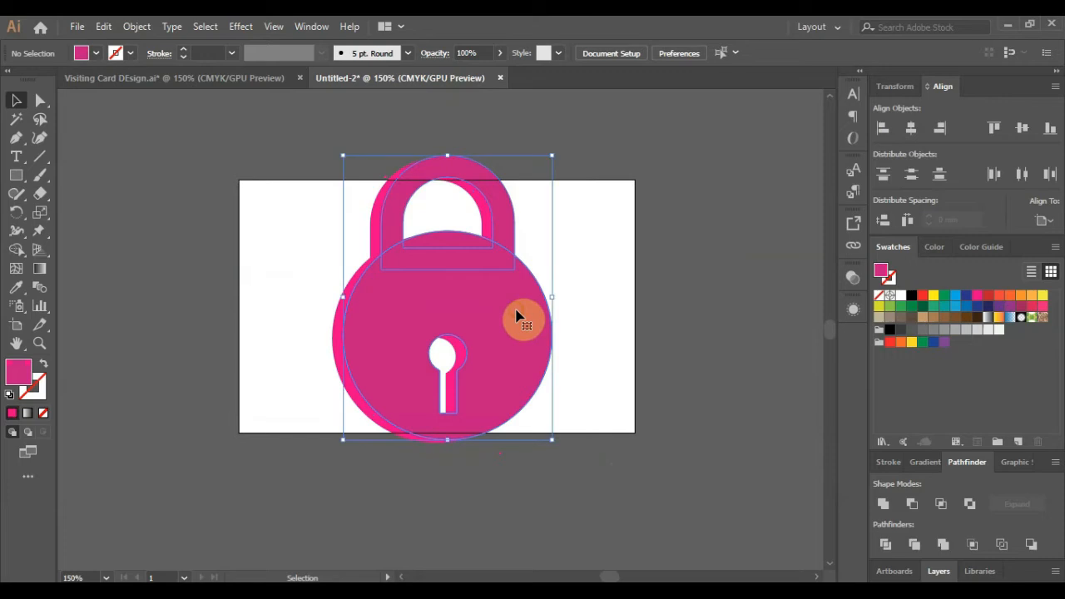
right_click(516, 316)
mouse_move(592, 463)
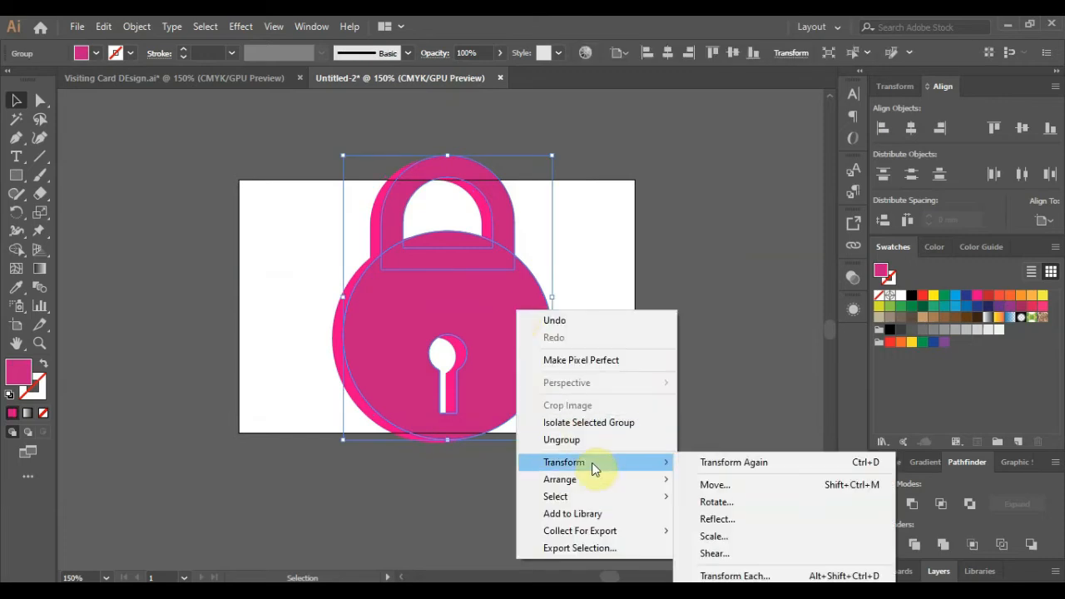
mouse_move(613, 483)
left_click(723, 509)
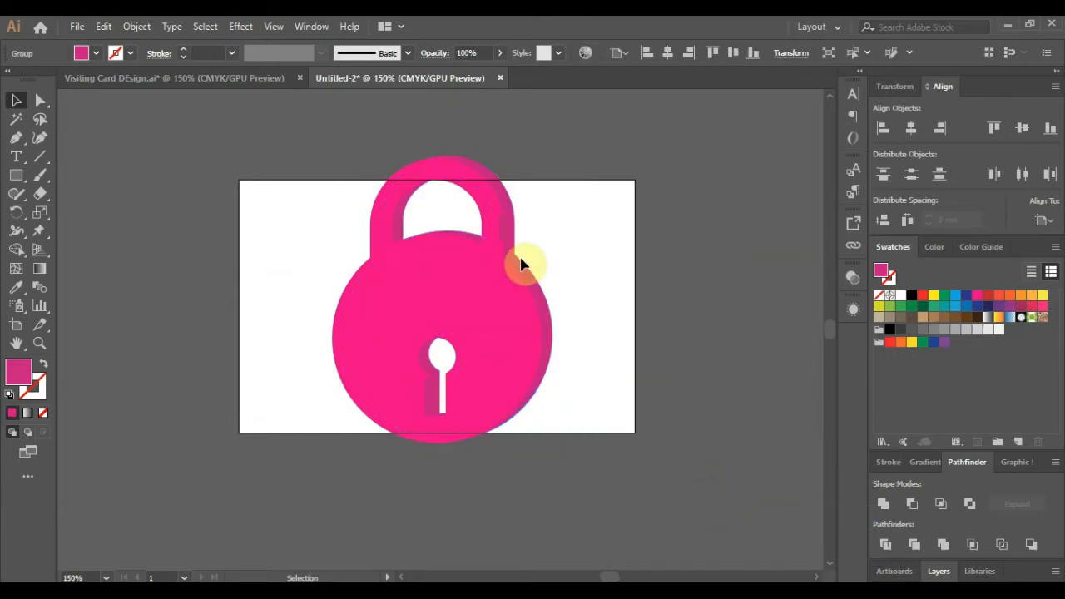
scroll(520, 263, "up", 1, "alt")
key("Left")
key("Left")
key("Left")
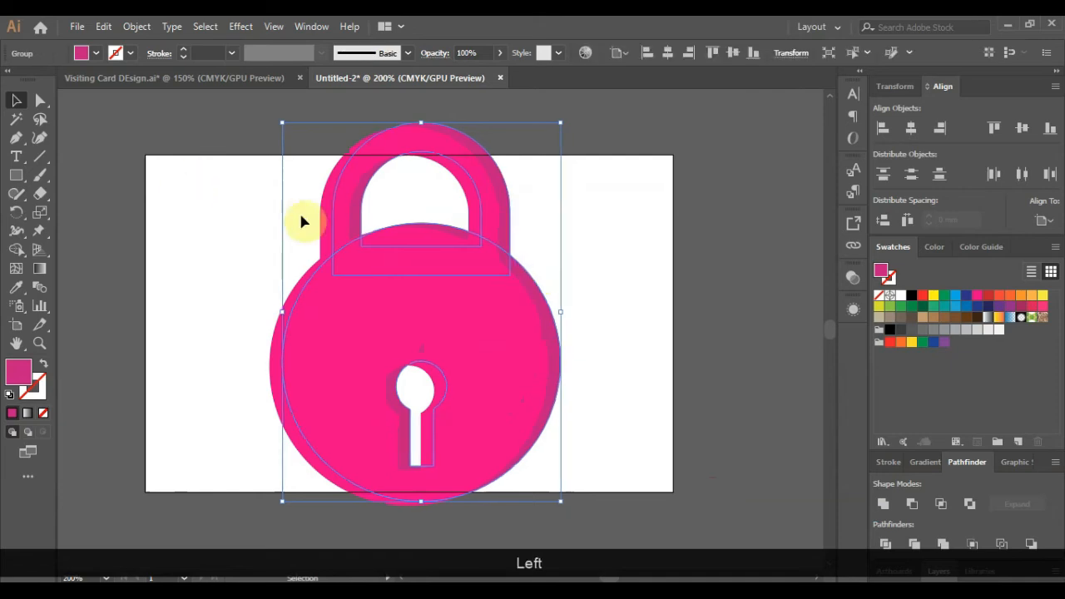
left_click(775, 306)
scroll(334, 288, "down", 1, "alt")
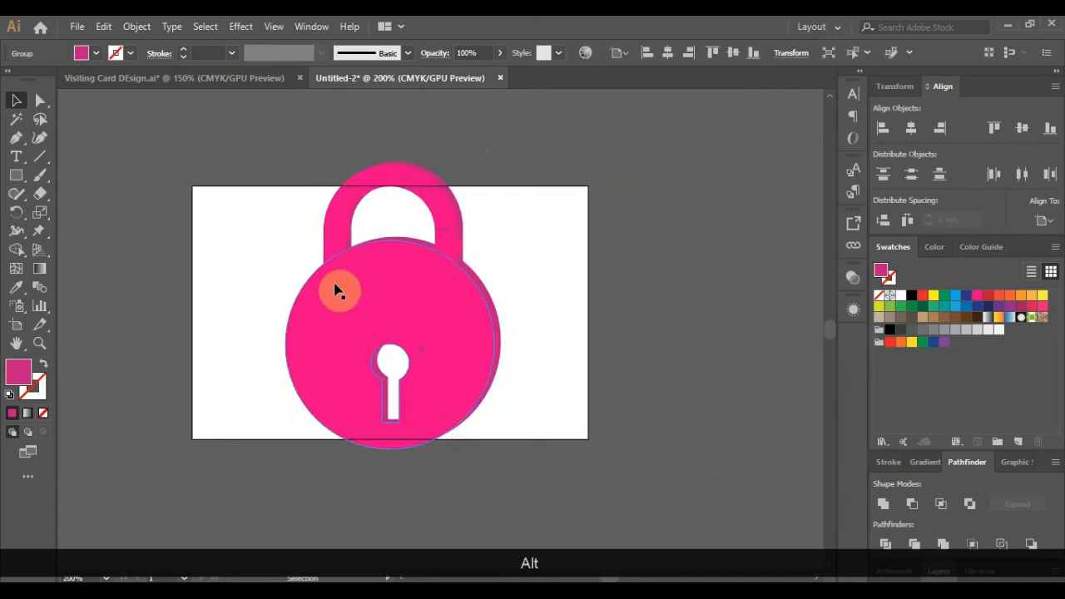
left_click_drag(281, 155, 542, 476)
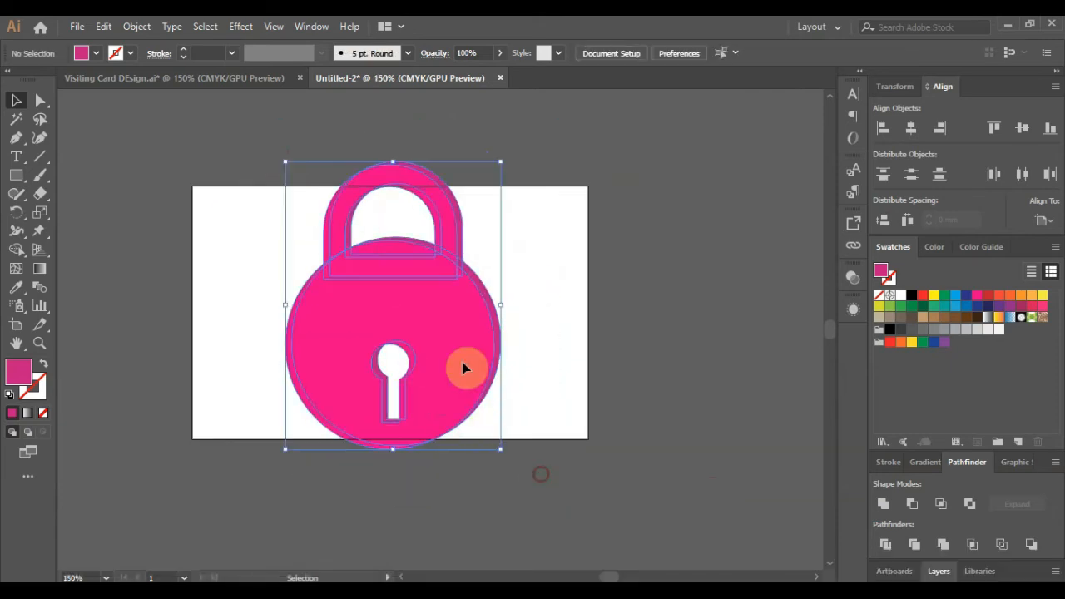
left_click_drag(461, 362, 455, 361)
left_click(643, 336)
- Place centred white text 'Many Problem' / 'One Solution' on the padlock body
key("t")
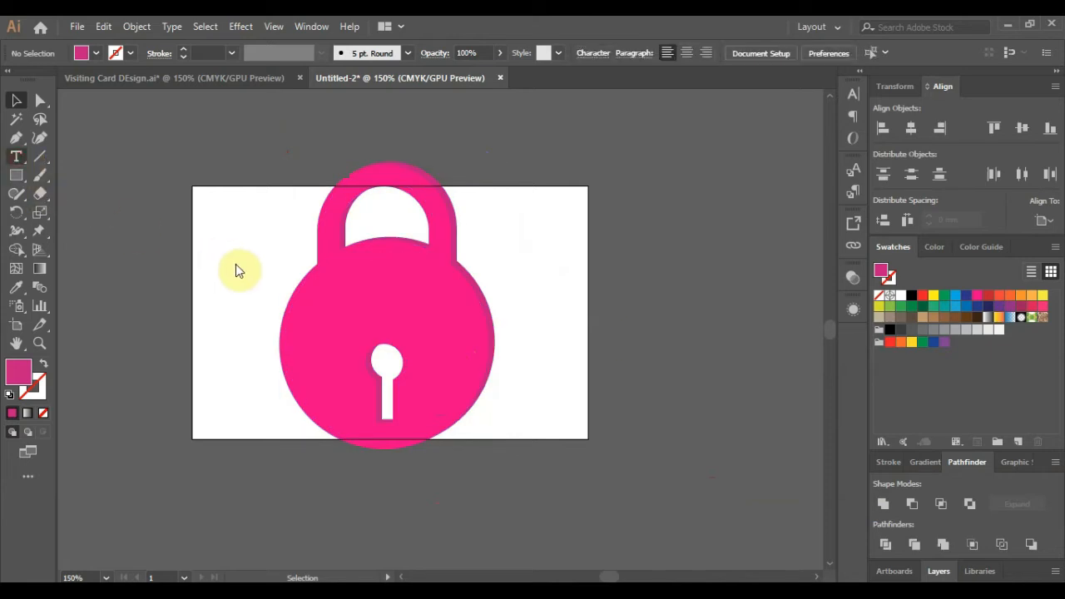
left_click(244, 273)
type("M")
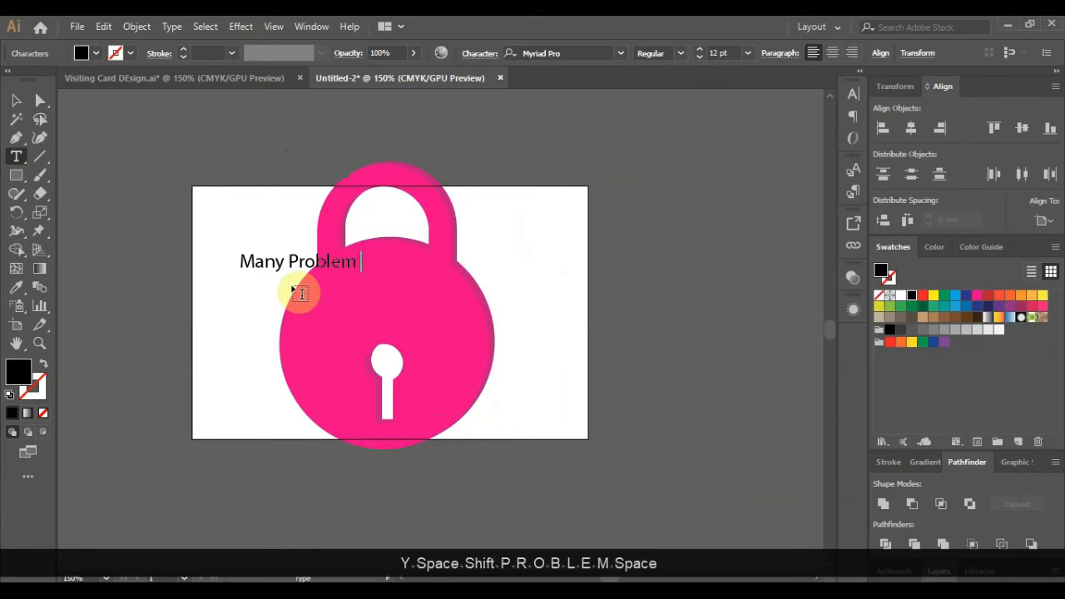
type("any Problem")
key("Return")
type("One")
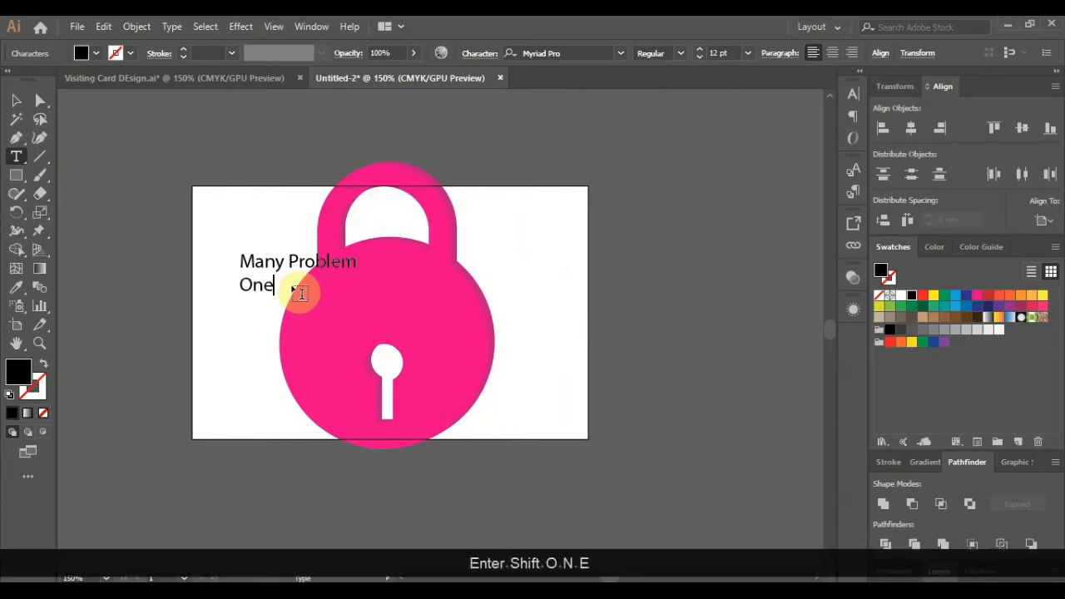
type(" Solution")
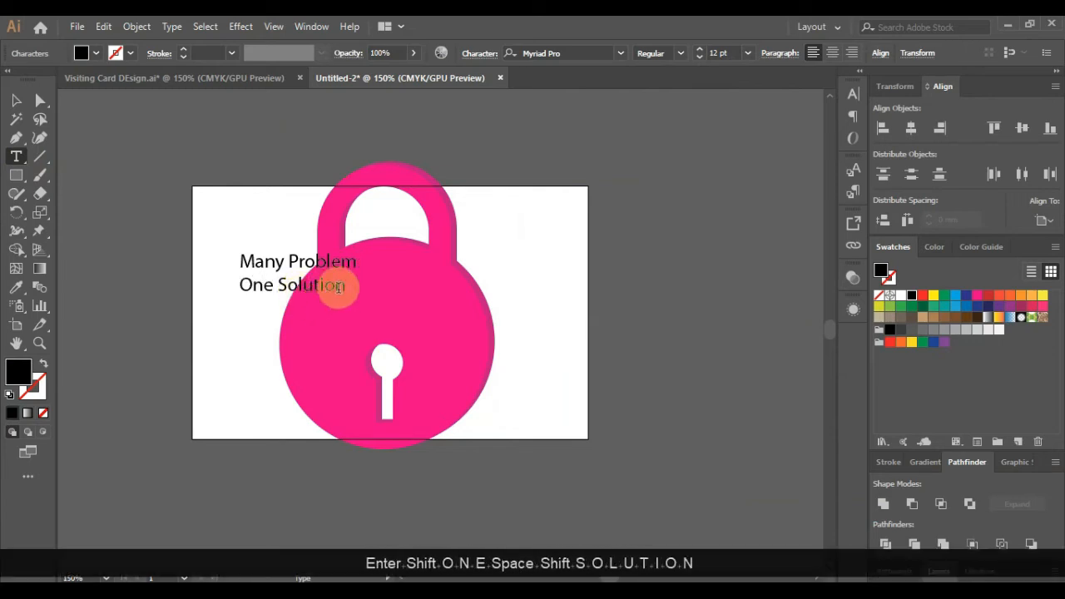
left_click_drag(338, 286, 281, 211)
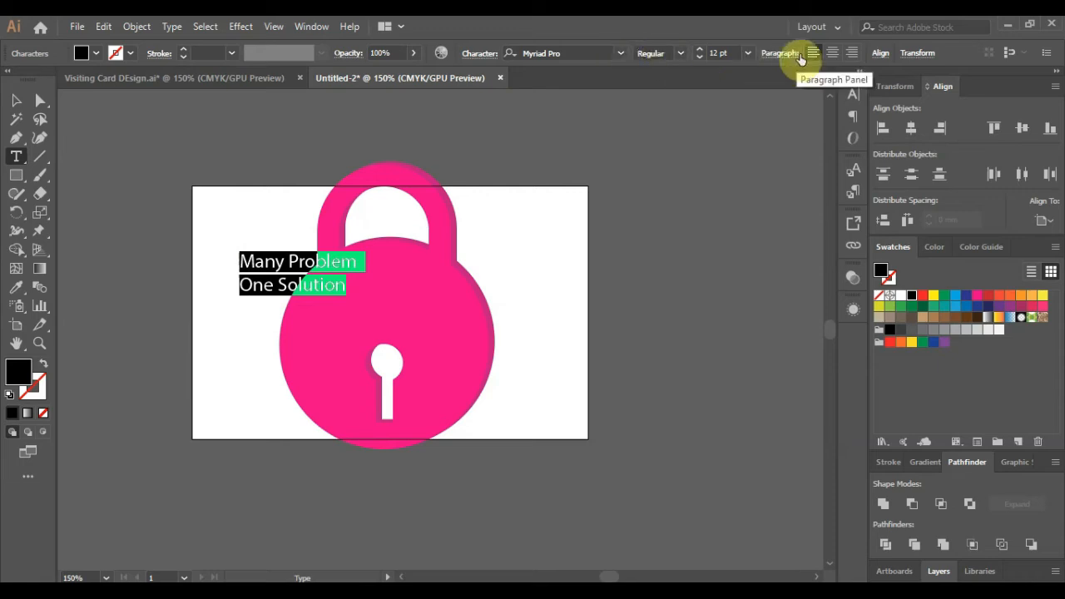
left_click(832, 53)
left_click(16, 100)
left_click_drag(260, 259, 411, 286)
left_click(901, 295)
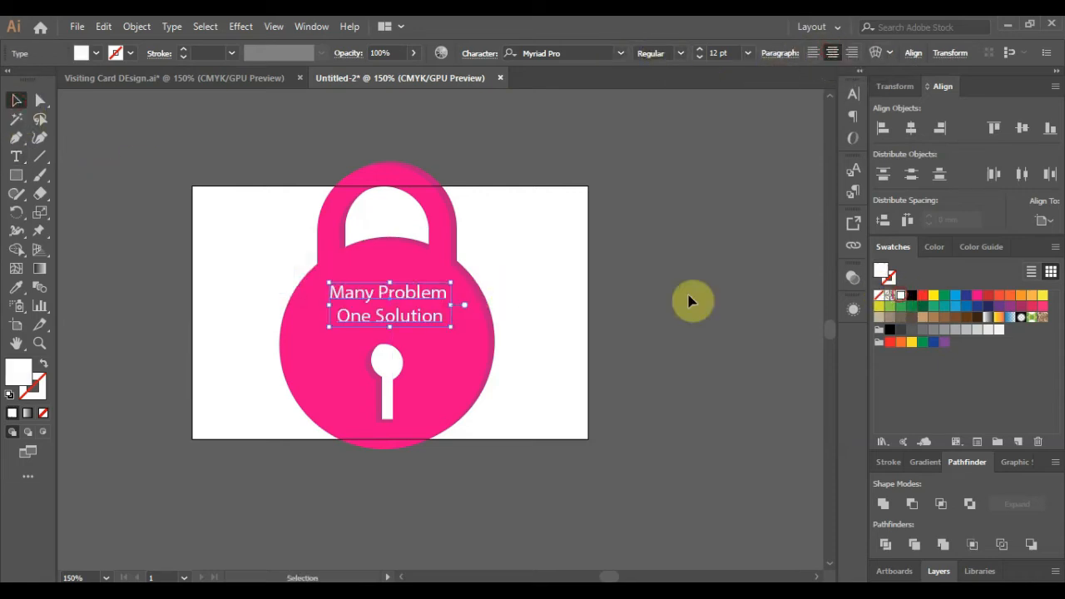
left_click(280, 240)
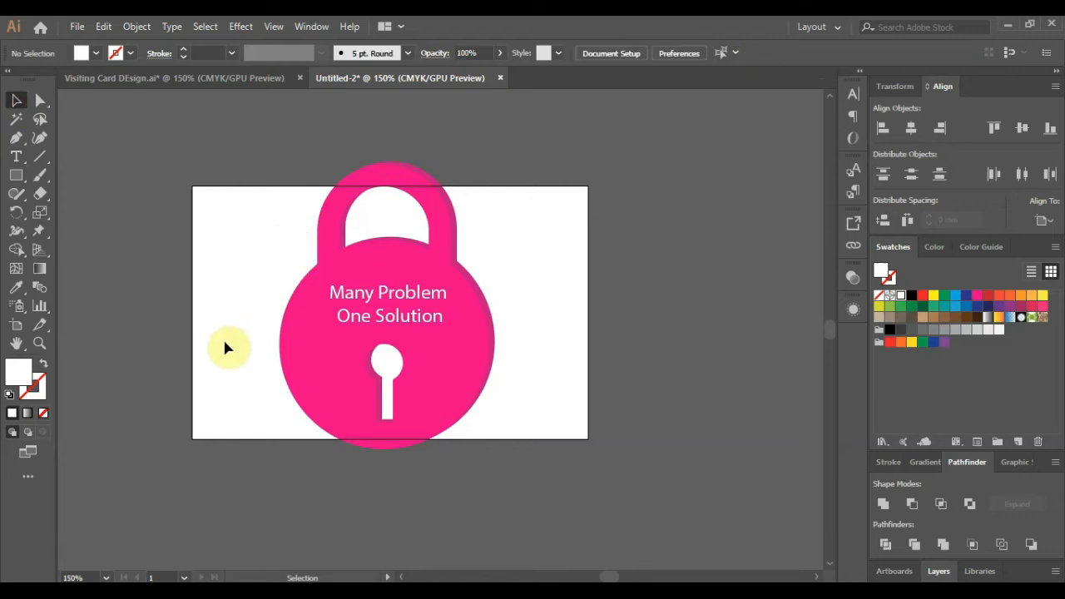
- Ungroup the padlock and scale it down slightly from its centre
left_click(483, 298)
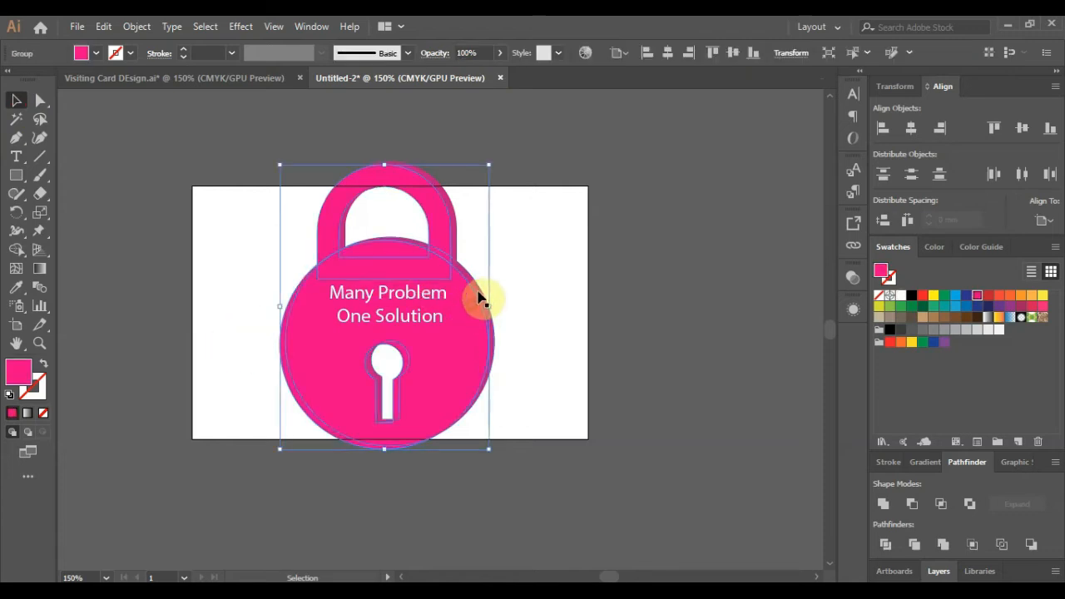
key("ctrl+shift+g")
left_click_drag(494, 163, 481, 187)
left_click(517, 315)
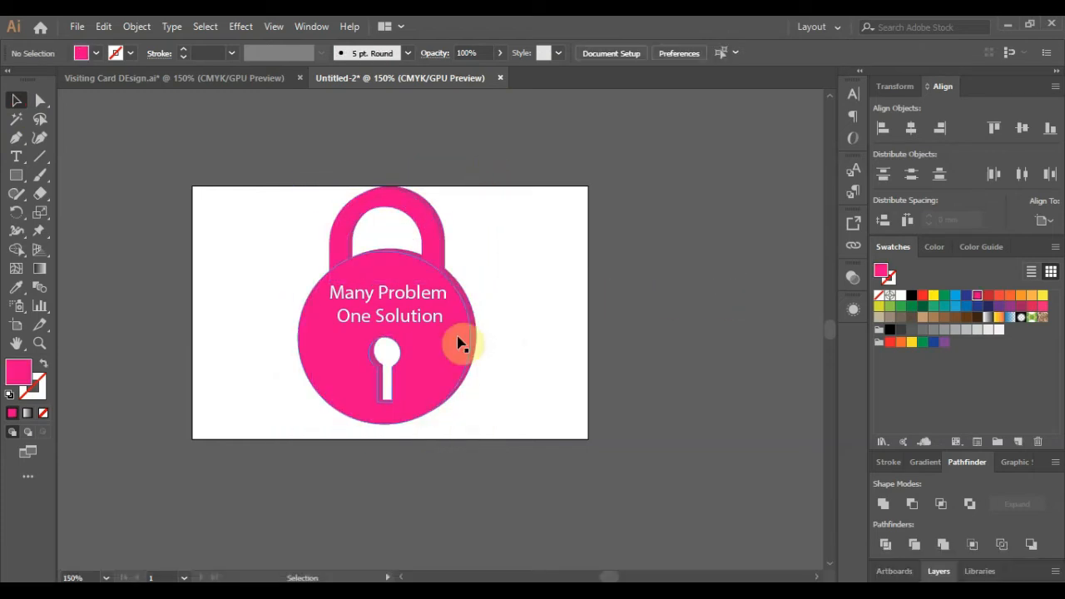
key("ctrl+=")
- Draw a six-sided polygon on the canvas
left_click_drag(15, 175, 50, 229)
left_click(290, 143)
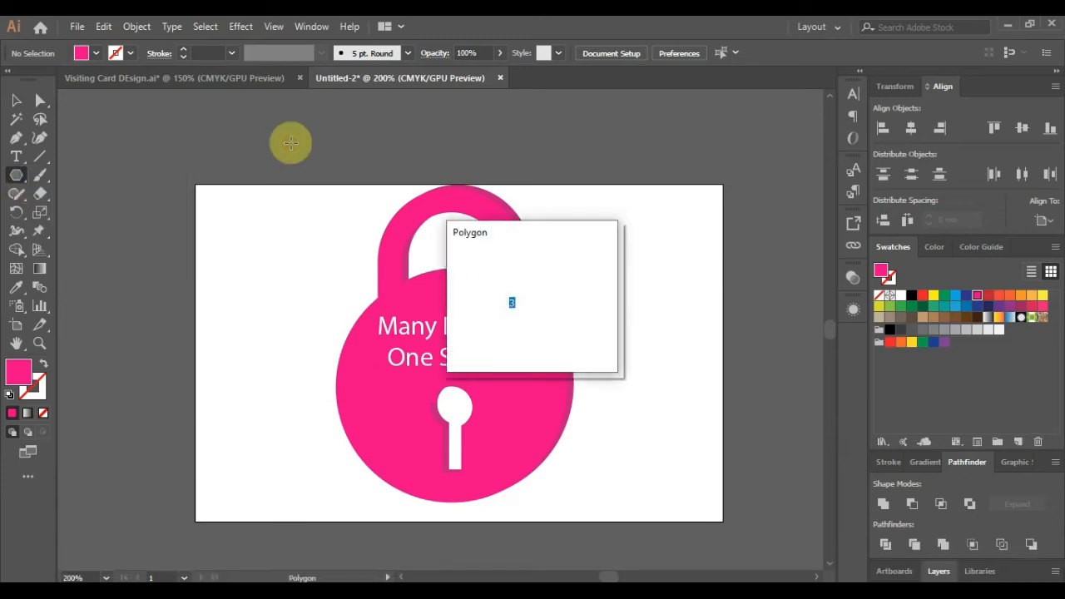
type("6")
left_click(495, 337)
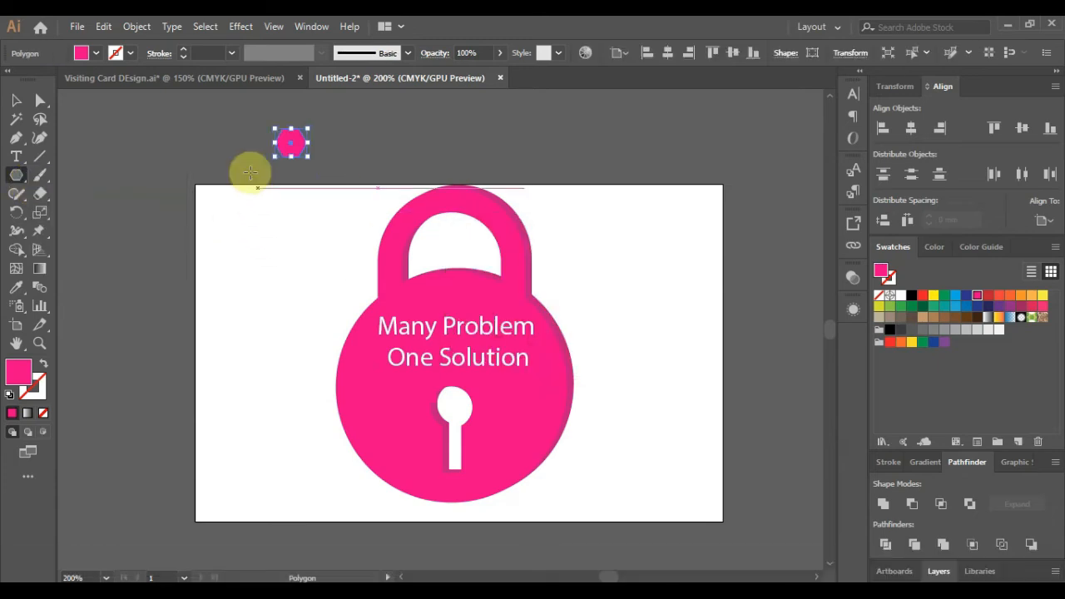
- Move the pink hexagon into the artboard's top-left corner and shrink it proportionally
key("v")
left_click(236, 210)
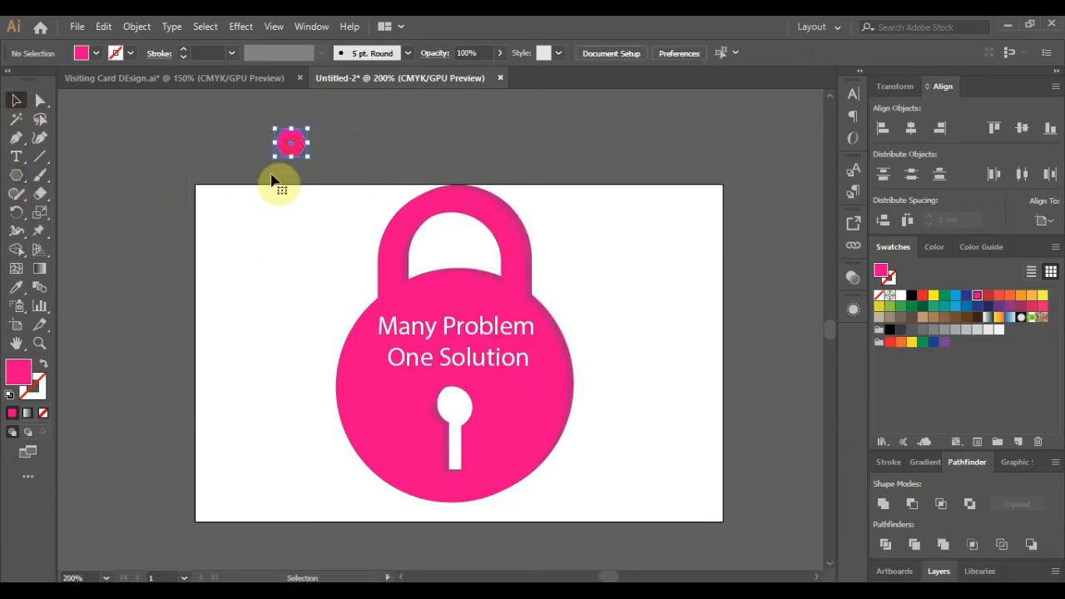
left_click(297, 149)
left_click_drag(299, 154, 233, 213)
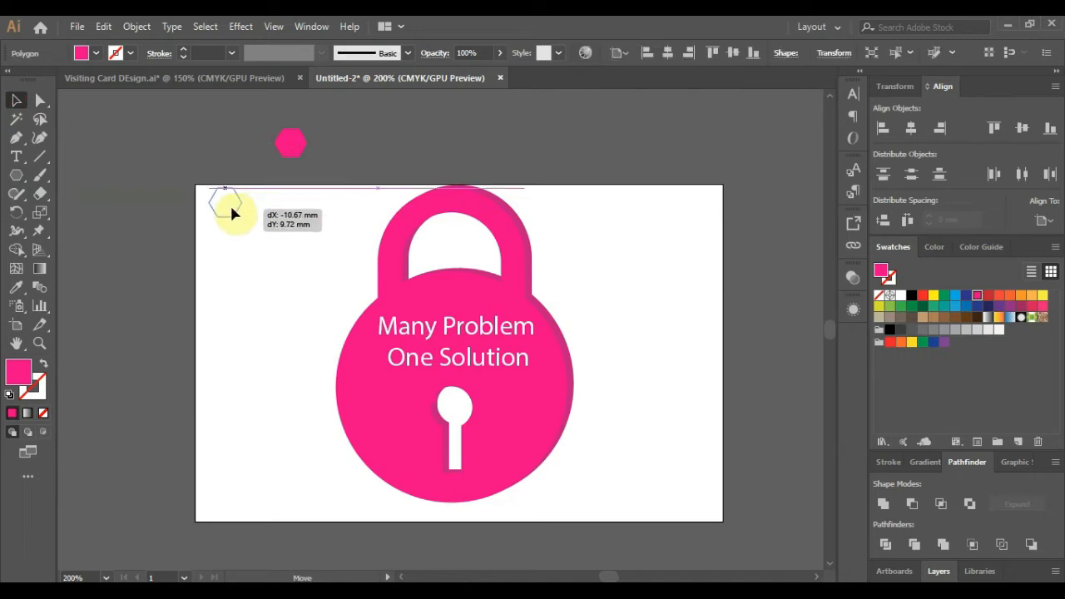
scroll(221, 208, "up", 4, "alt")
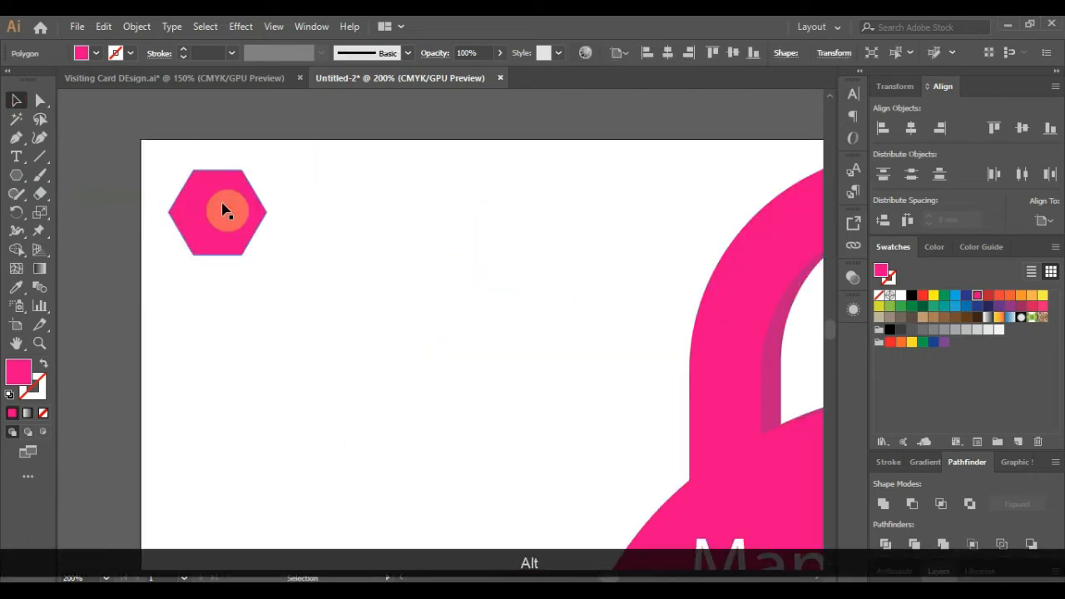
left_click_drag(266, 254, 227, 220)
left_click(213, 127)
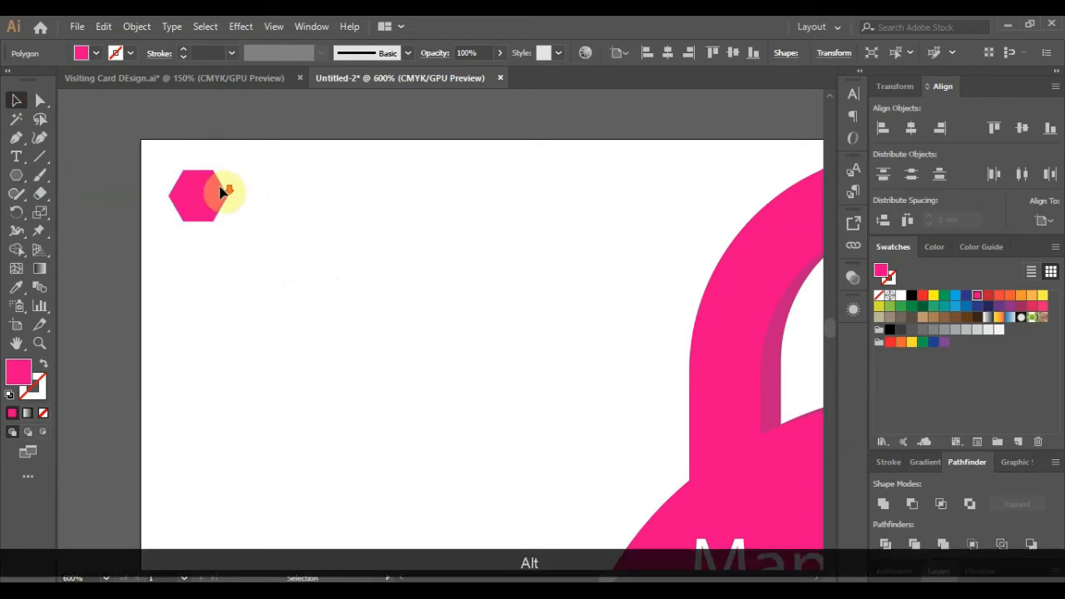
scroll(221, 192, "down", 2, "alt")
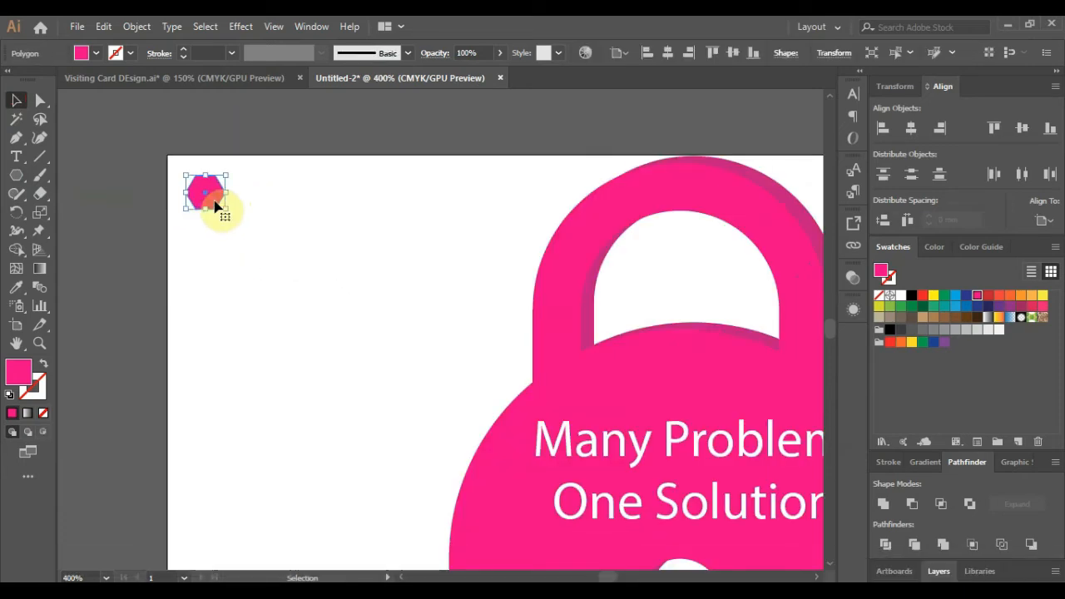
- Fill the hexagon with a radial white-to-pink gradient and duplicate it alongside
left_click(28, 413)
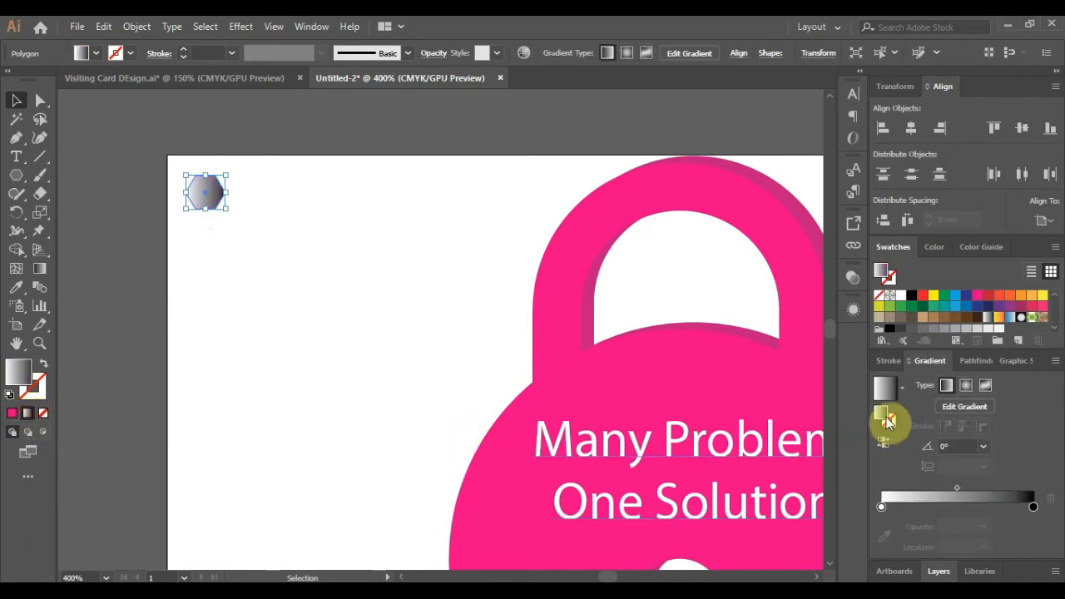
left_click(965, 407)
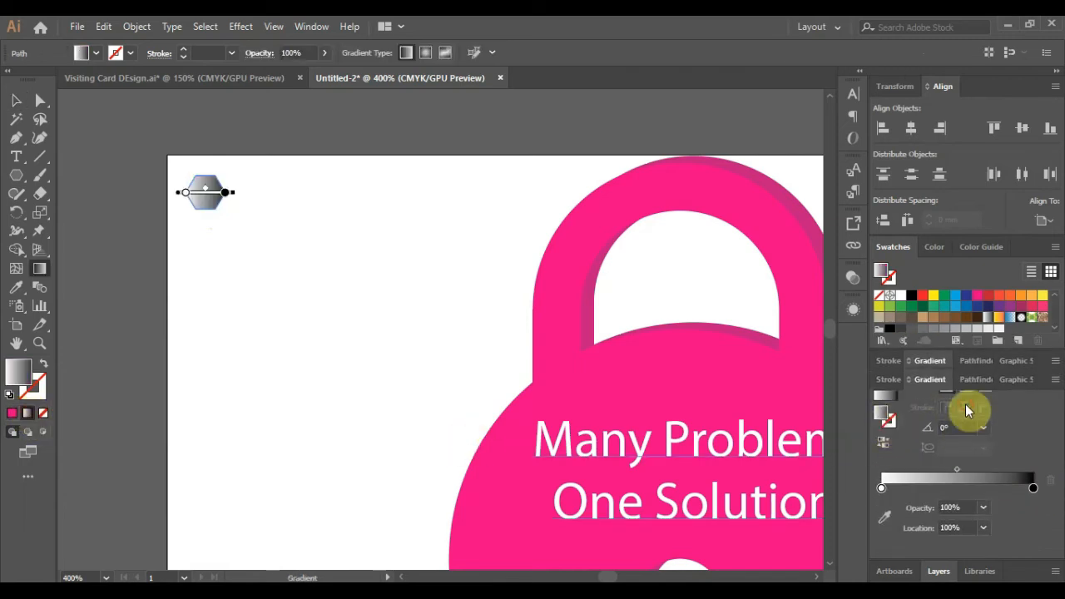
left_click(225, 194)
left_click(978, 296)
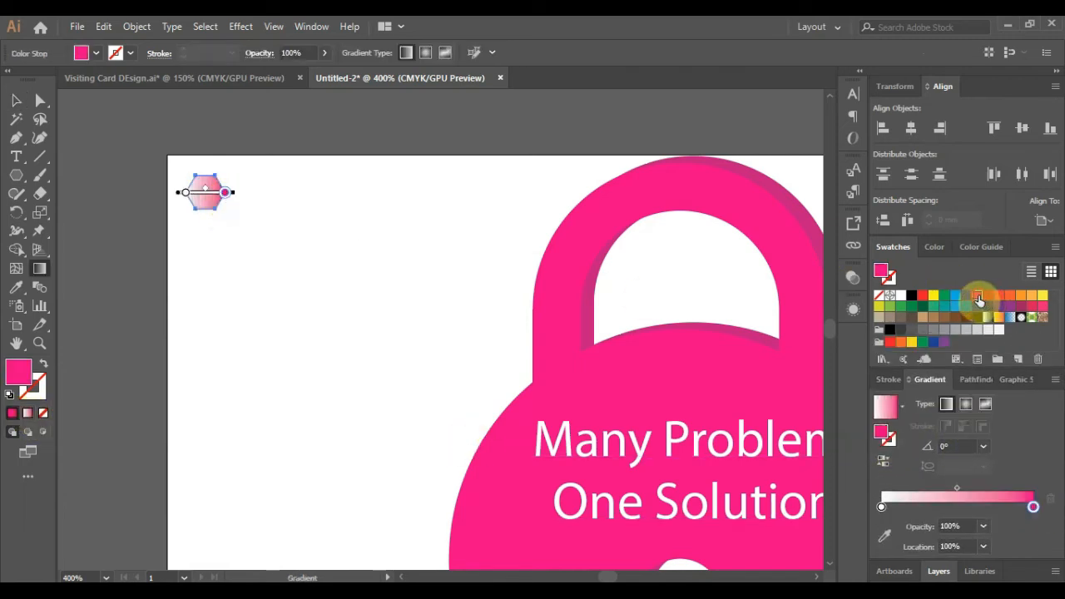
left_click(965, 403)
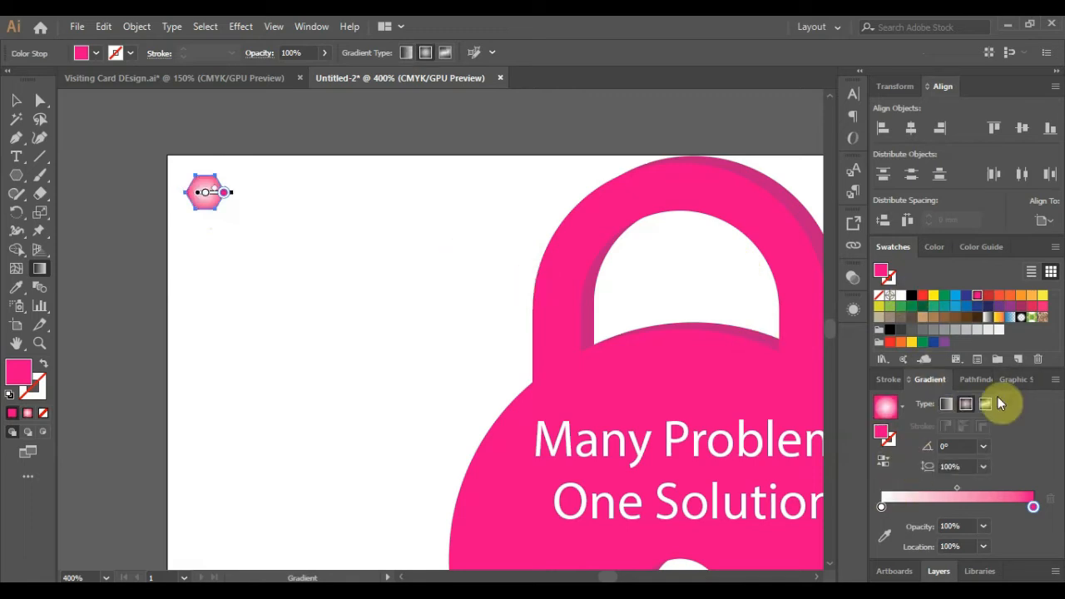
left_click(16, 100)
left_click_drag(220, 194, 238, 207)
- Place hexagon copies around the first and nudge them into a tight honeycomb
left_click_drag(234, 205, 268, 193)
scroll(268, 142, "up", 1)
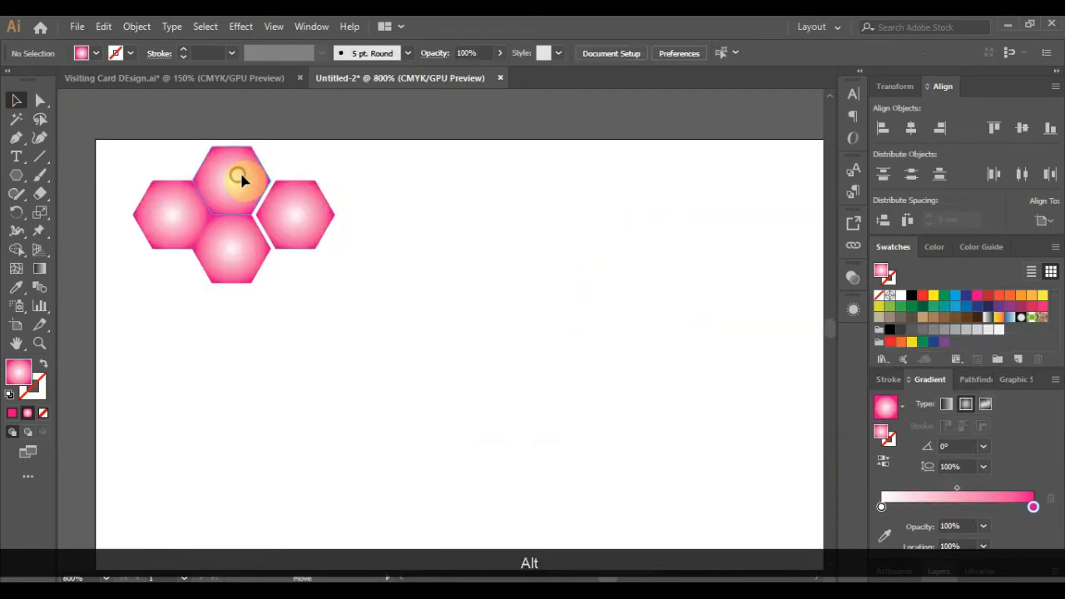
left_click(238, 174)
left_click_drag(233, 247, 238, 250)
left_click_drag(292, 225, 297, 225)
left_click(176, 198)
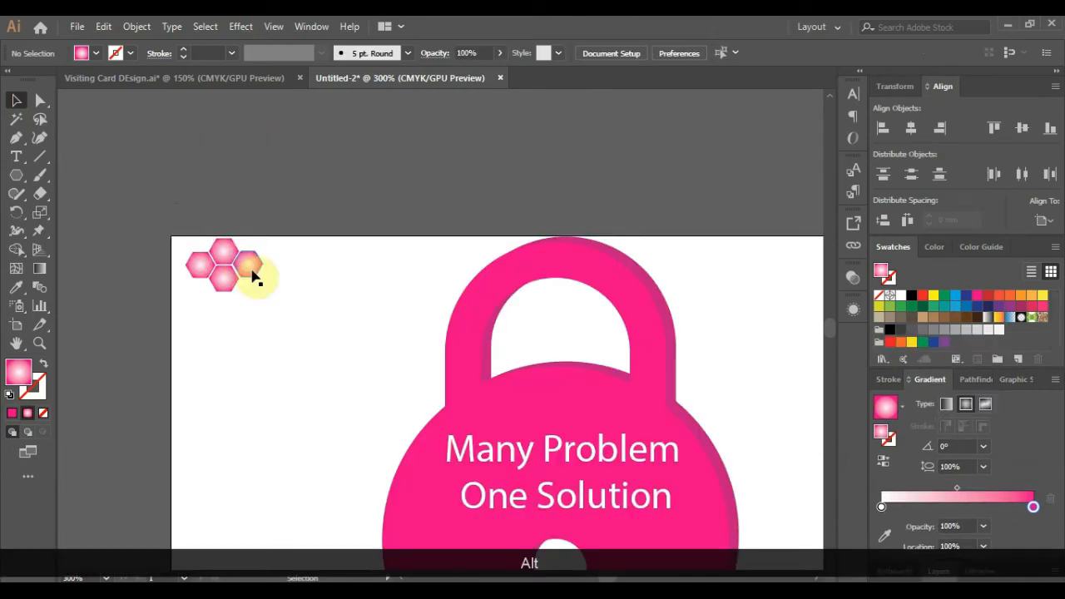
scroll(252, 269, "up", 1)
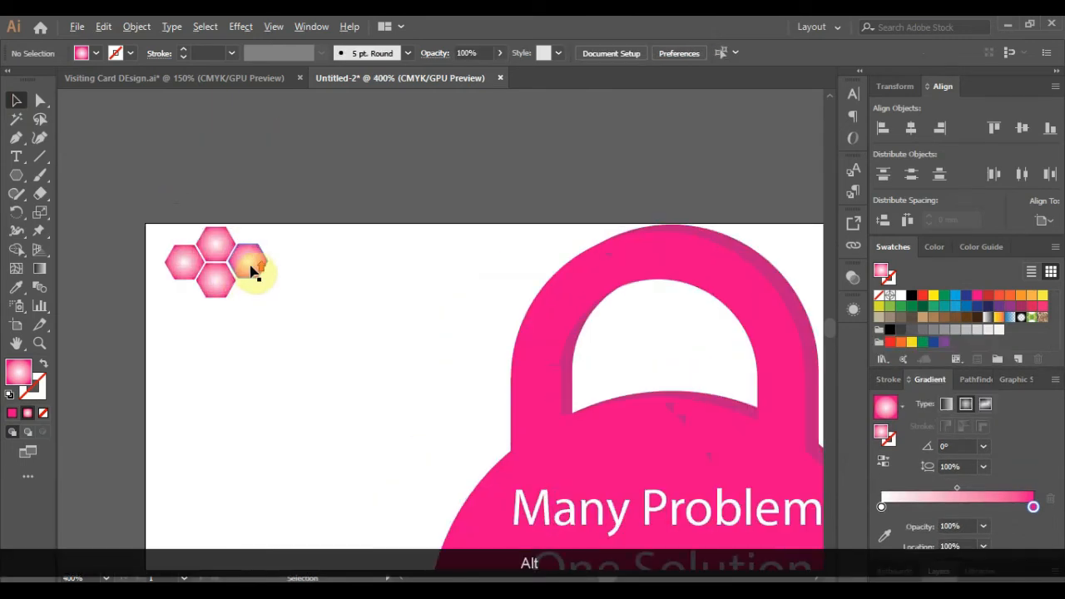
left_click_drag(249, 264, 280, 361)
scroll(280, 246, "up", 5)
scroll(283, 247, "down", 5)
scroll(282, 247, "up", 3)
scroll(234, 196, "down", 3)
- Add three more hexagon copies, align them, and select all nine
left_click_drag(252, 251, 252, 283)
left_click_drag(251, 280, 283, 271)
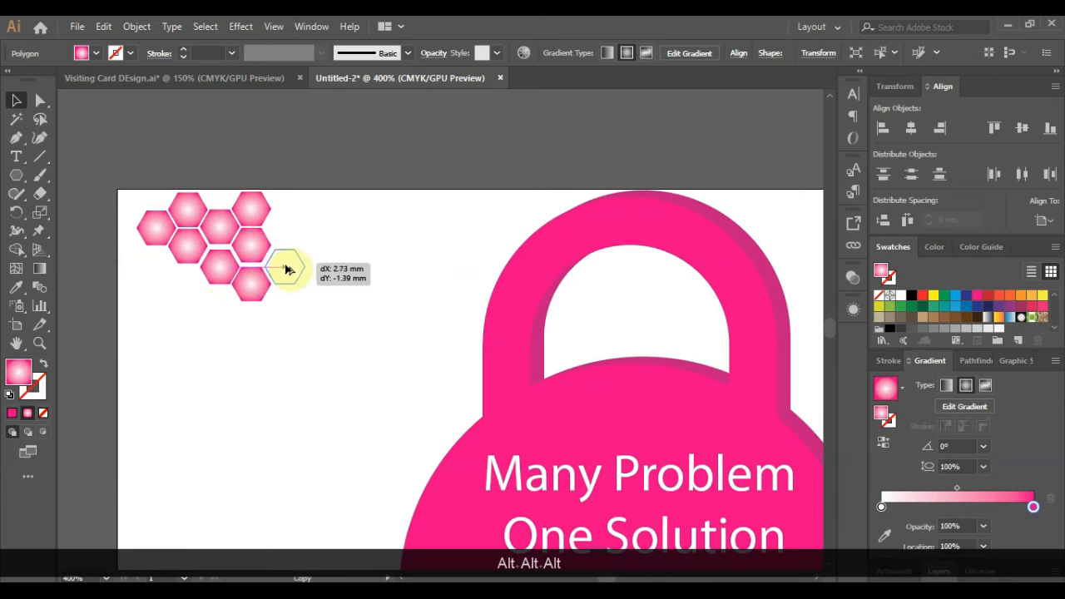
left_click_drag(285, 269, 284, 267)
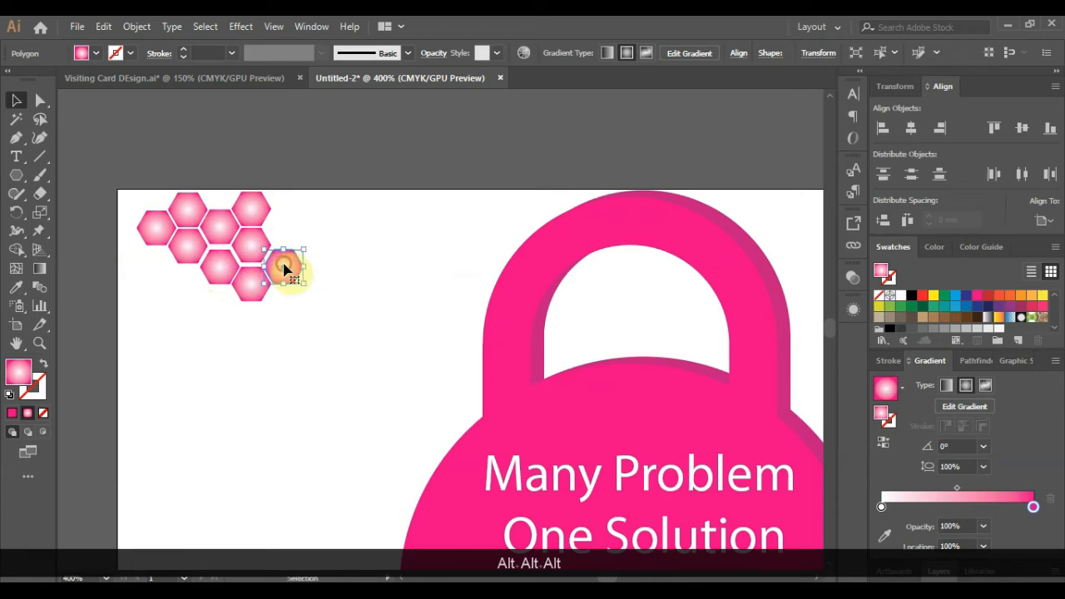
left_click(294, 188)
scroll(246, 264, "up", 4)
left_click_drag(192, 250, 191, 241)
scroll(197, 254, "down", 3)
left_click_drag(275, 255, 276, 250)
scroll(254, 256, "up", 2)
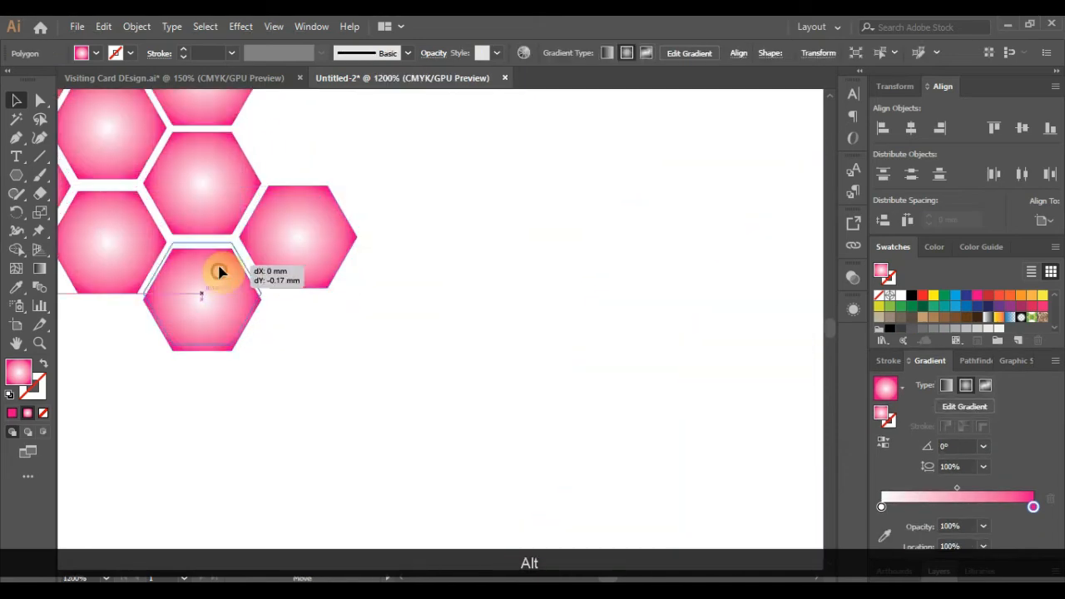
left_click_drag(218, 266, 218, 266)
scroll(245, 266, "down", 4)
left_click_drag(116, 168, 311, 309)
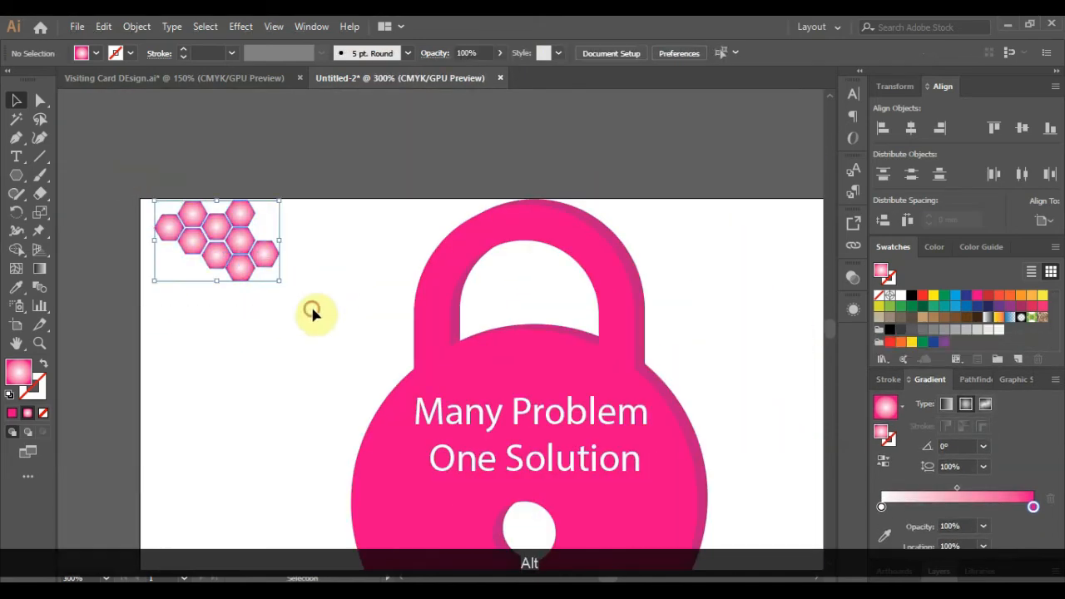
- Lower the nine hexagons' opacity to 21% and group them
left_click(851, 280)
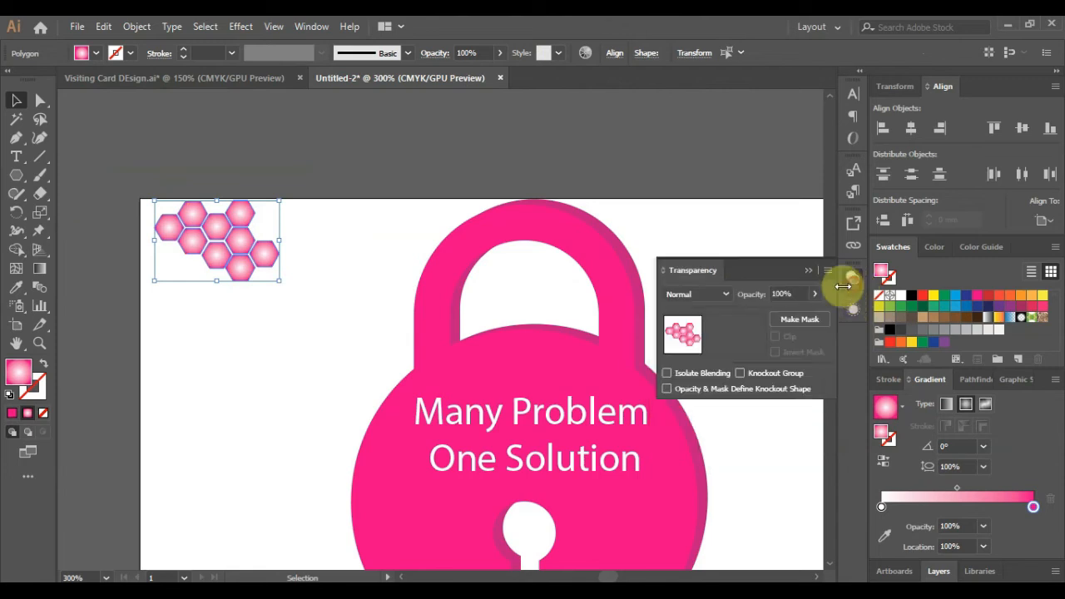
left_click_drag(785, 316, 764, 314)
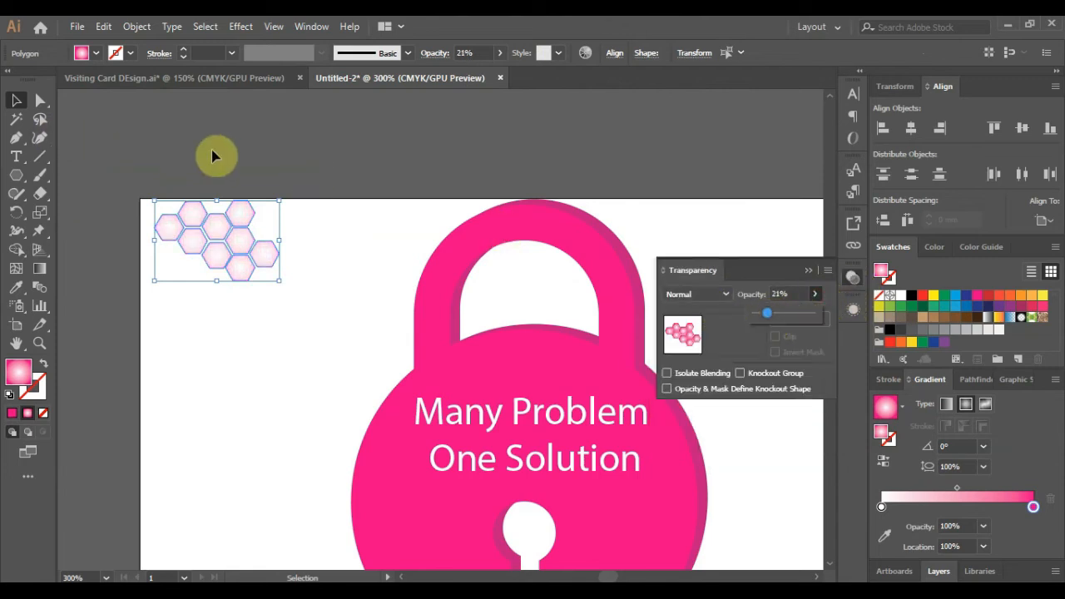
key("ctrl+g")
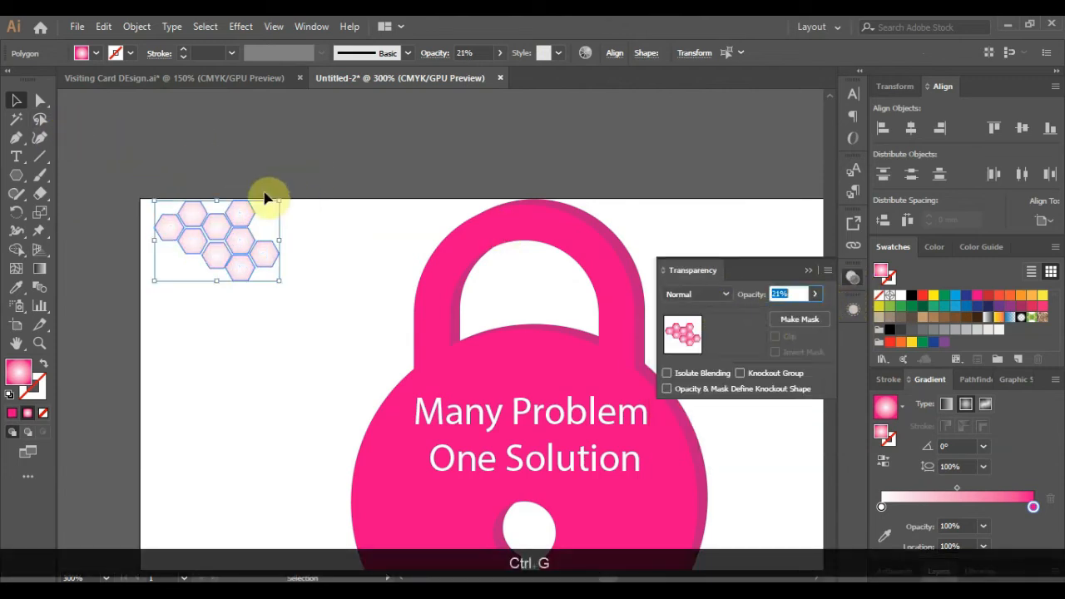
left_click_drag(211, 237, 210, 235)
scroll(286, 242, "down", 2)
left_click(780, 273)
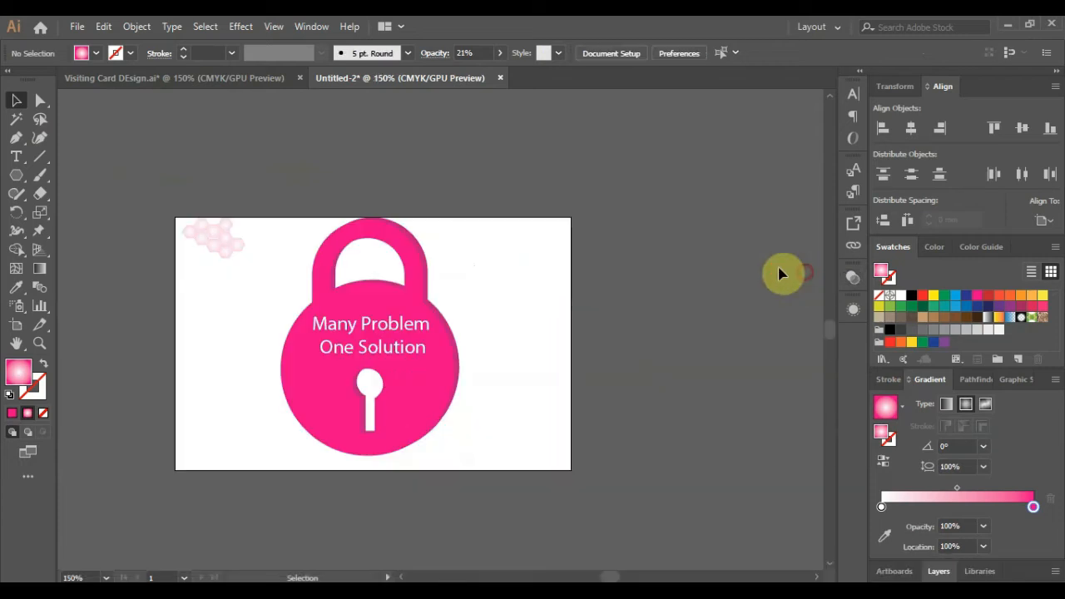
left_click_drag(257, 176, 144, 279)
key("ctrl+g")
- Duplicate the hexagon group down and across the card as a background pattern
left_click_drag(226, 256, 228, 314)
left_click(231, 329)
scroll(214, 284, "up", 1)
left_click(288, 285)
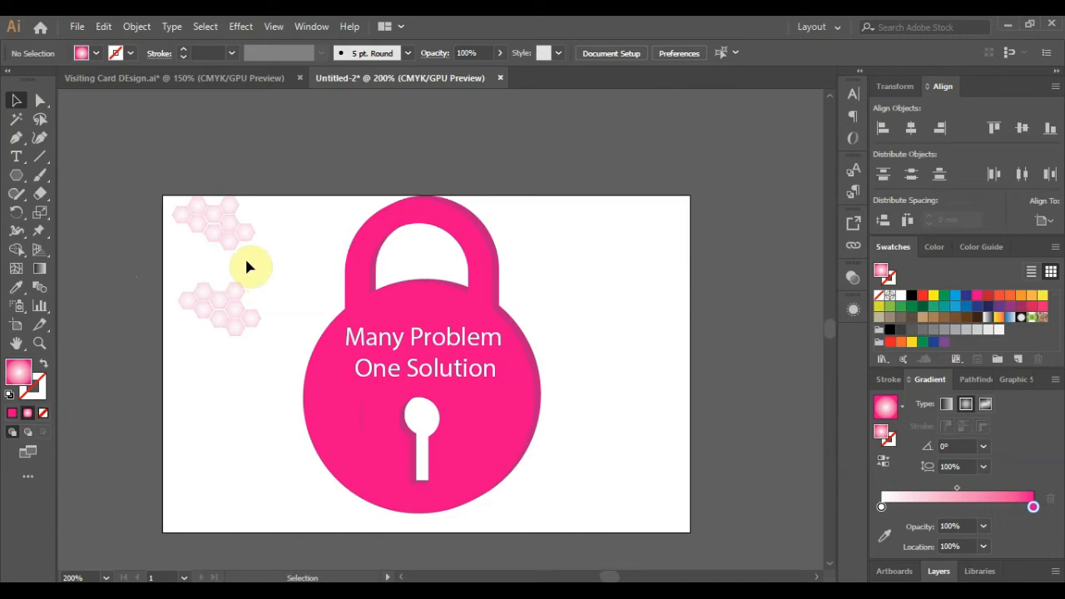
left_click_drag(238, 294, 266, 328)
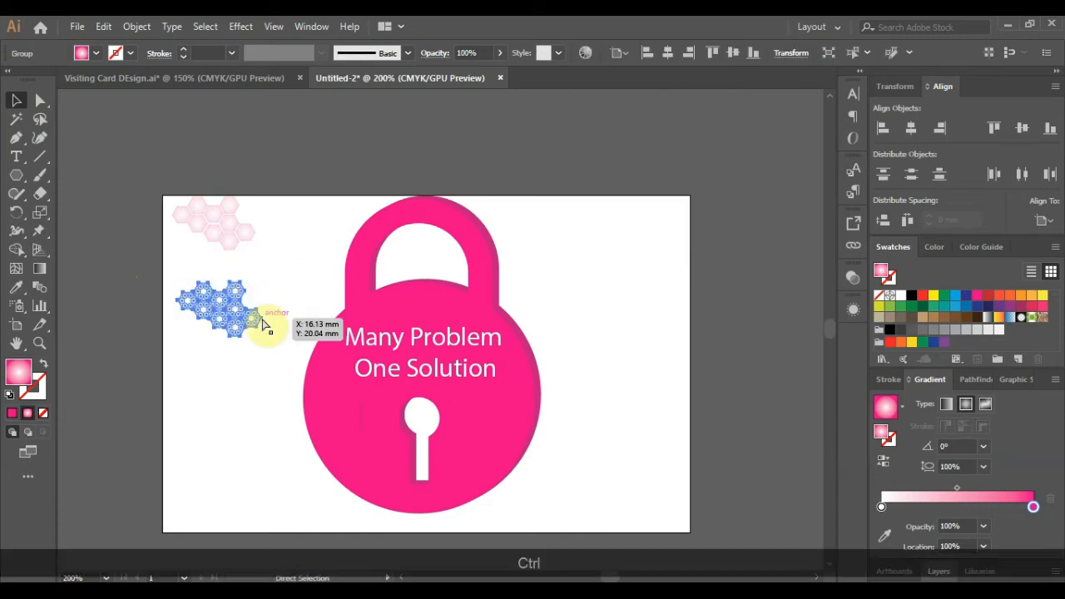
key("ctrl+d")
key("ctrl+z")
key("ctrl+z")
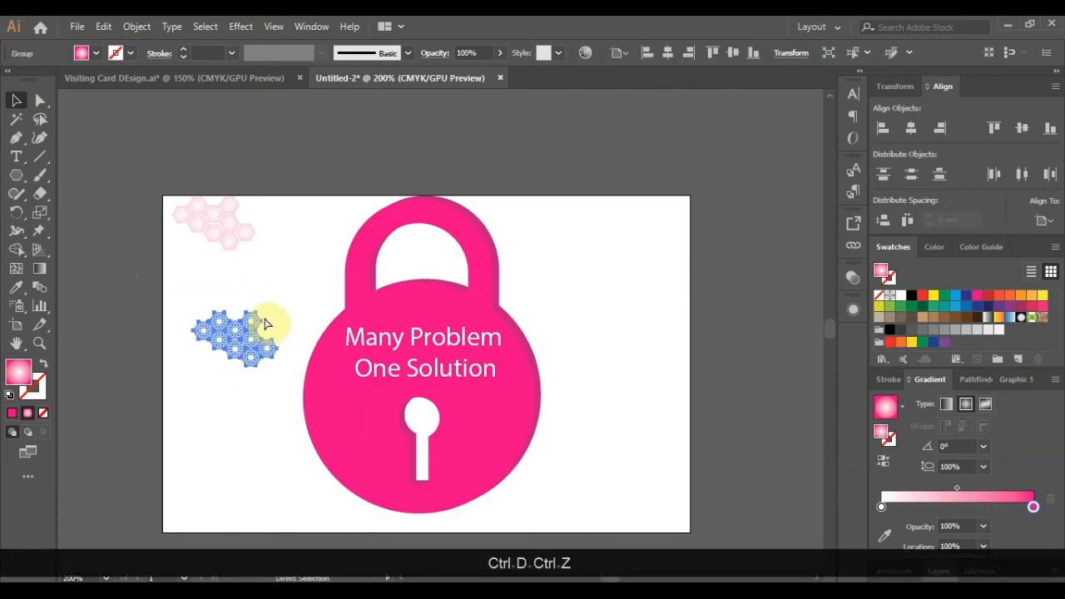
left_click_drag(232, 320, 255, 318)
left_click_drag(210, 381, 367, 481)
left_click(217, 382, "shift")
left_click(253, 300, "shift")
key("ctrl+d")
key("ctrl+d")
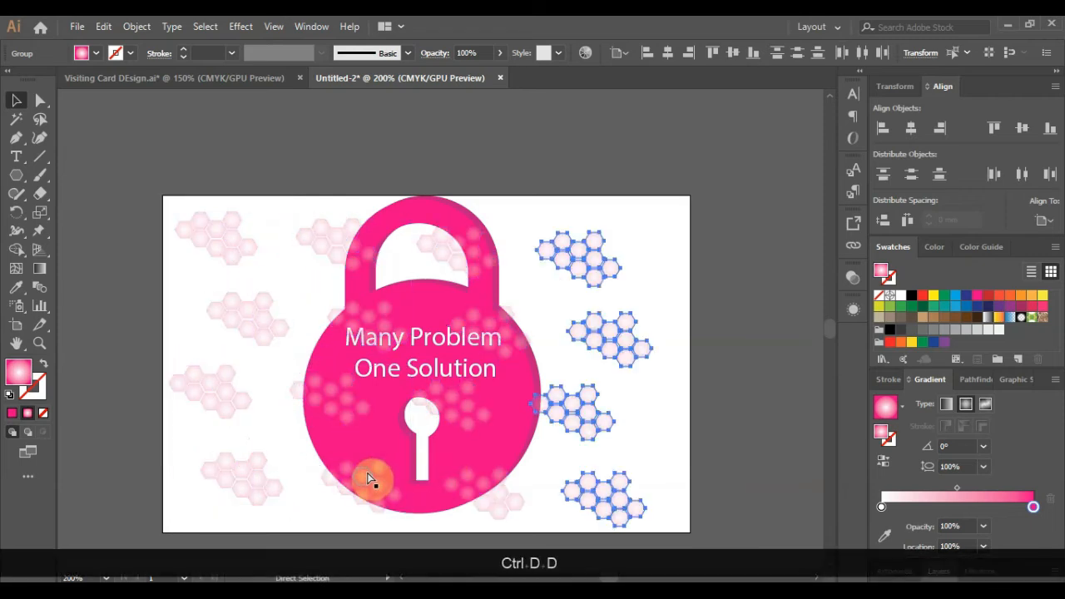
left_click(722, 395)
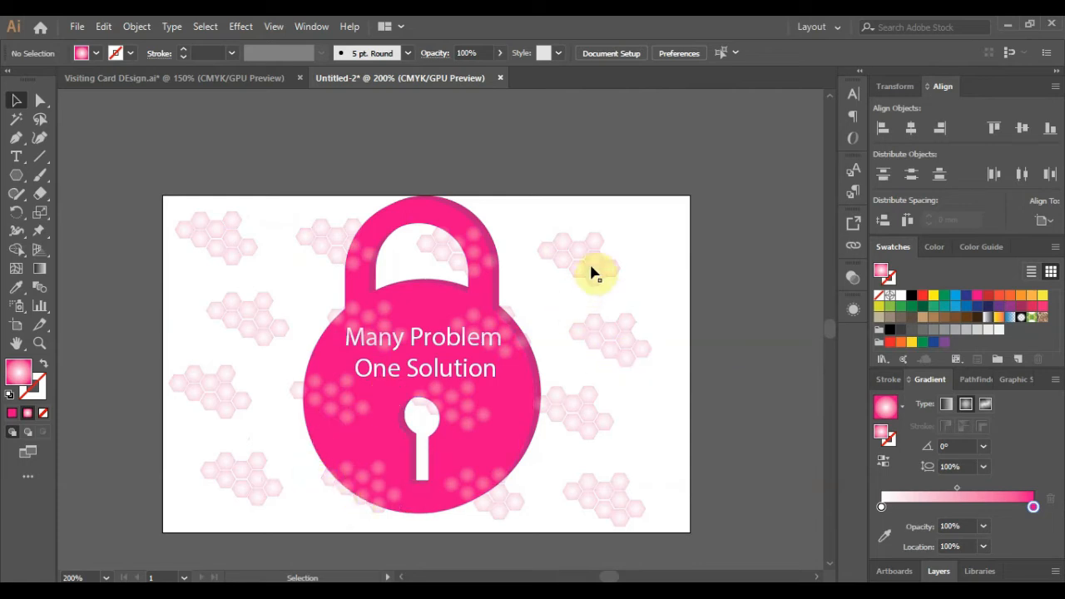
- Bring the padlock and slogan text in front of the hexagons, nudging the padlock down
left_click(336, 324)
left_click(409, 217)
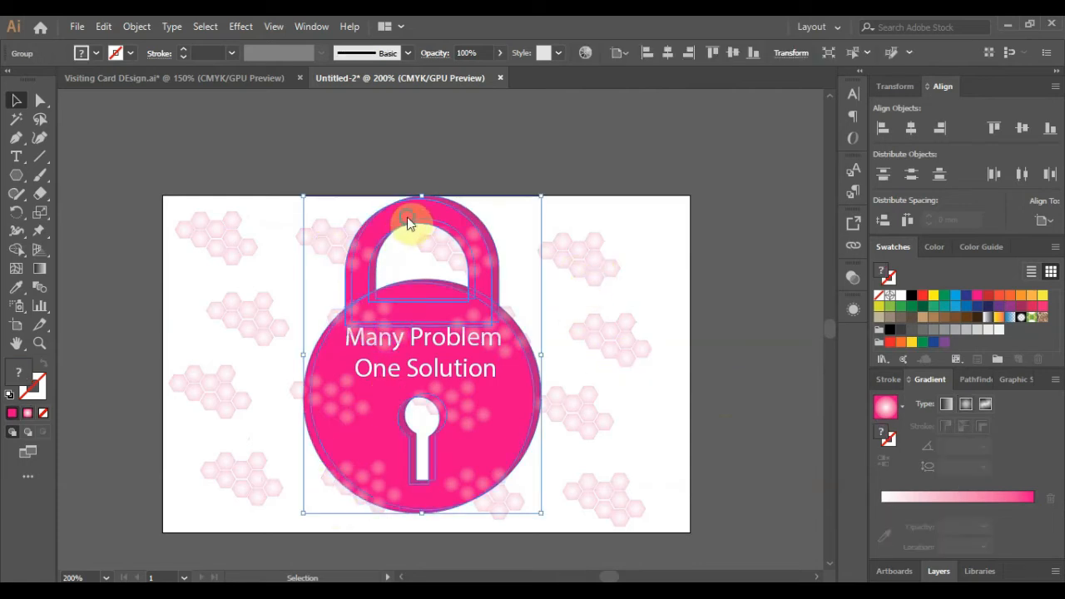
left_click(448, 333)
left_click(476, 296, "shift")
right_click(476, 294)
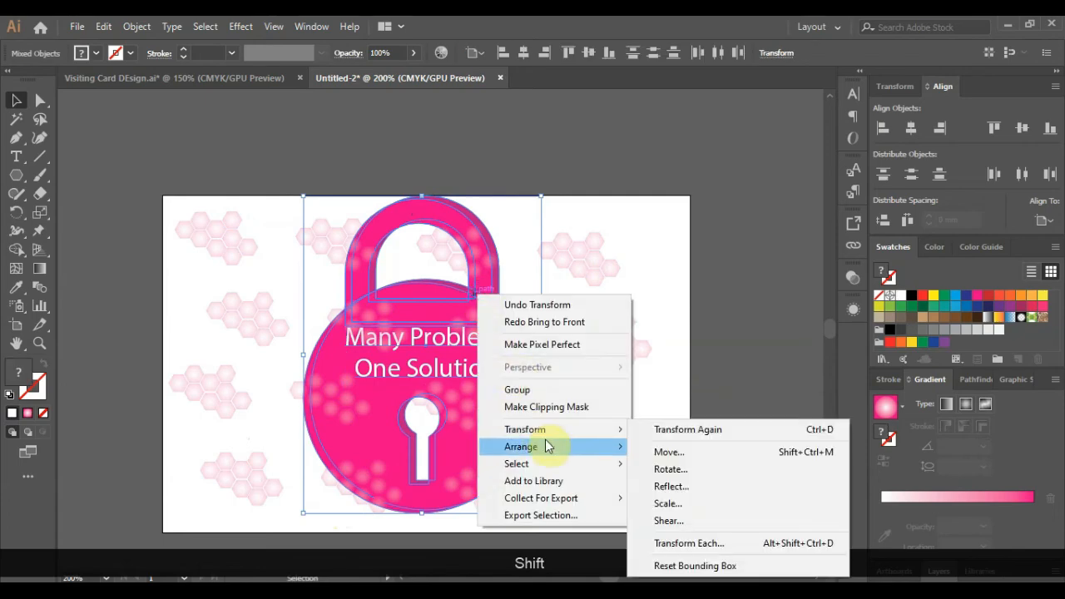
mouse_move(545, 445)
left_click(658, 448)
left_click(767, 408)
left_click(487, 411)
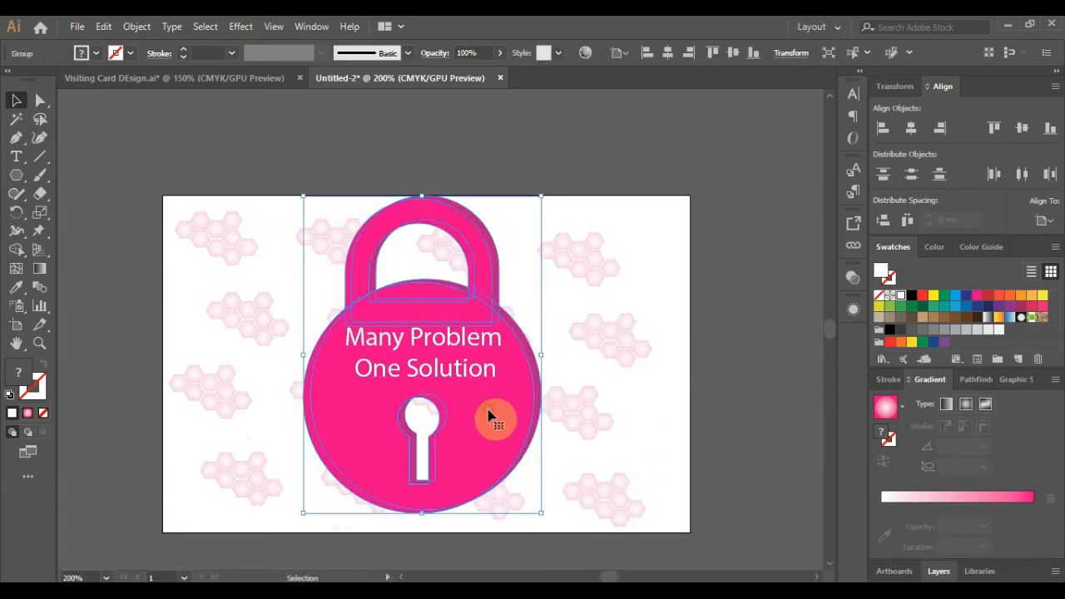
key("Down")
key("Down")
left_click(727, 390)
- Copy a hexagon group past the card's right edge and nudge the slogan down slightly
left_click(587, 277)
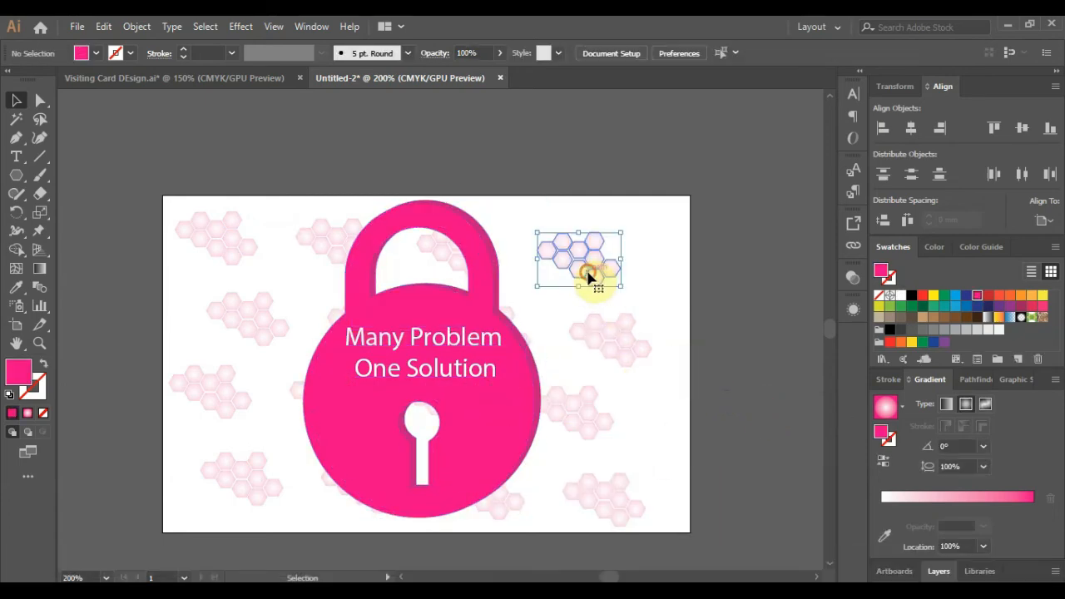
left_click_drag(588, 274, 704, 430)
key("ctrl+z")
key("ctrl+z")
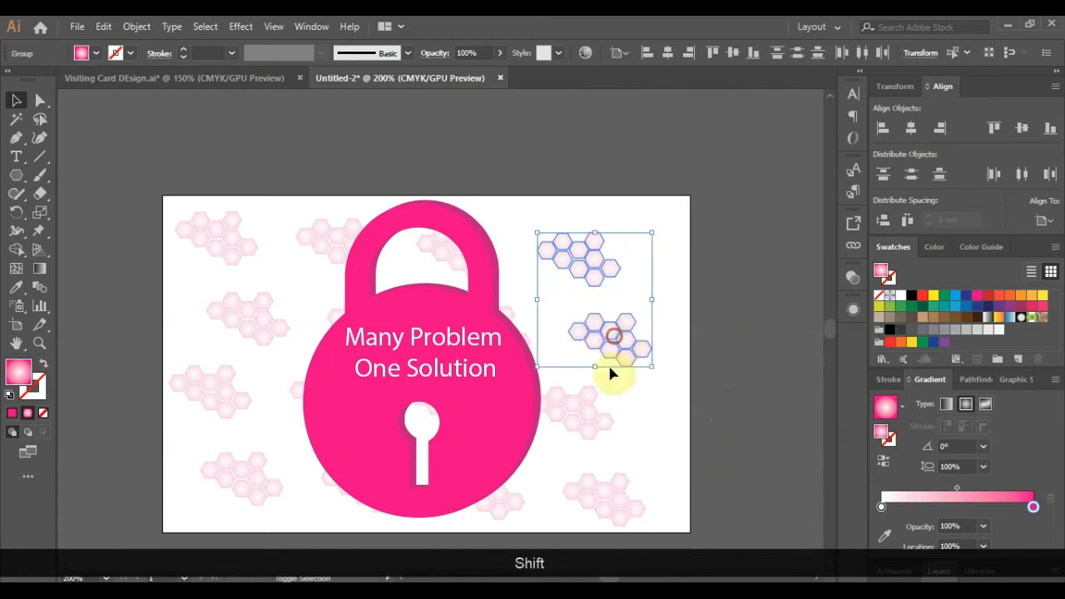
left_click_drag(594, 422, 713, 411)
left_click(498, 184)
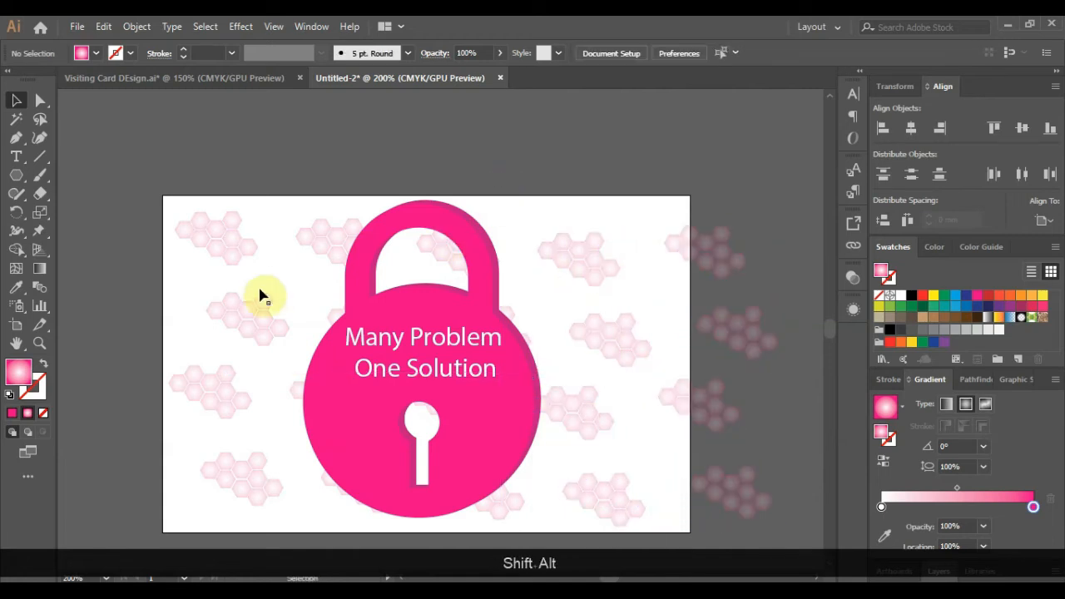
scroll(237, 324, "down", 1)
scroll(338, 379, "up", 1)
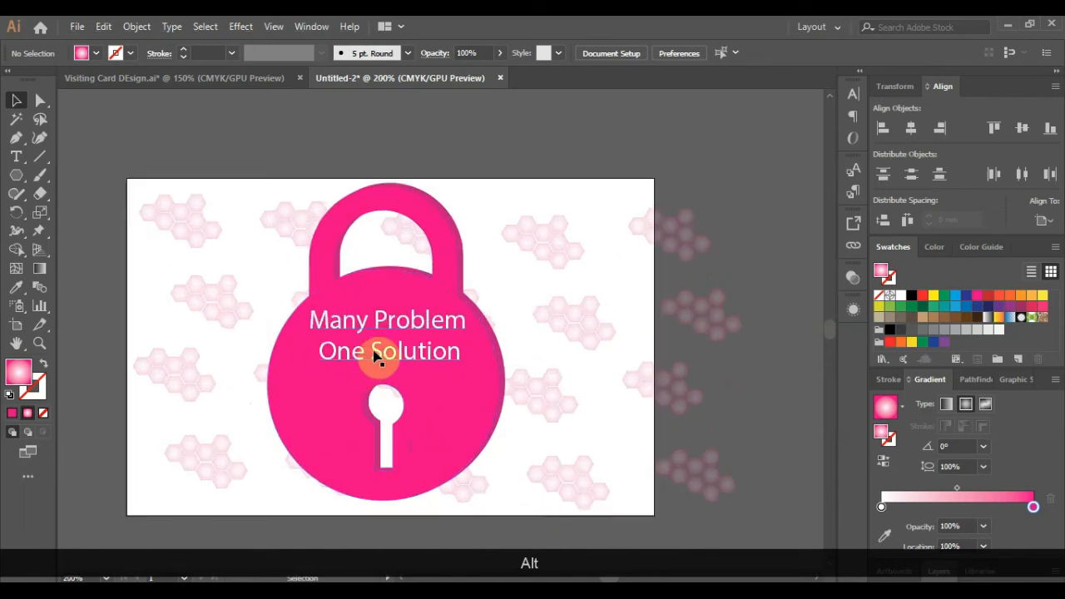
left_click_drag(375, 352, 376, 360)
- In Visiting Card DEsign.ai, group the chevron, bar and drips and copy the key beside the card
left_click(175, 78)
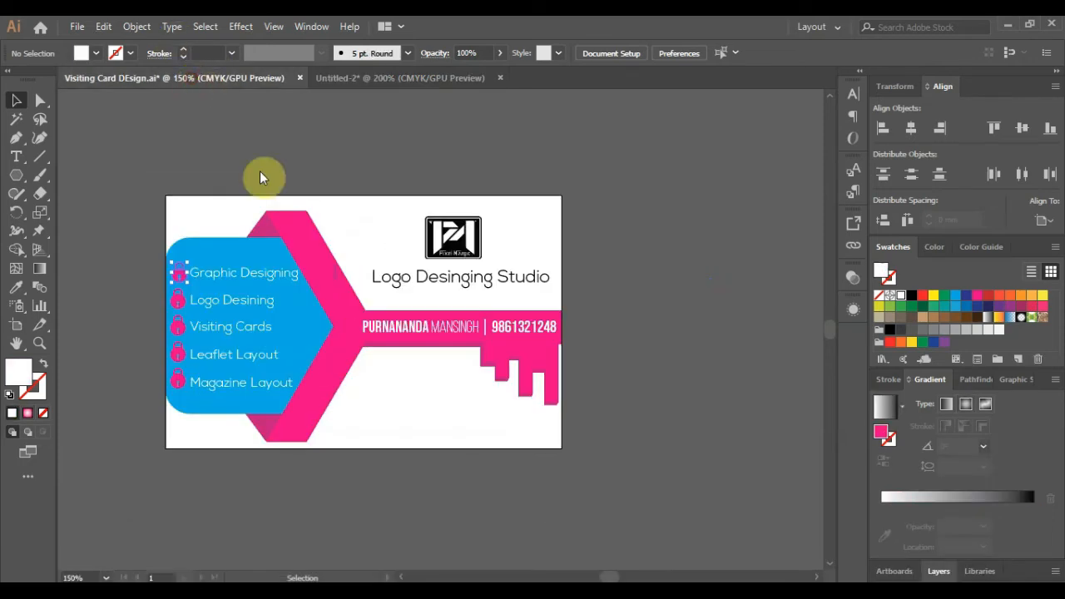
left_click(344, 347)
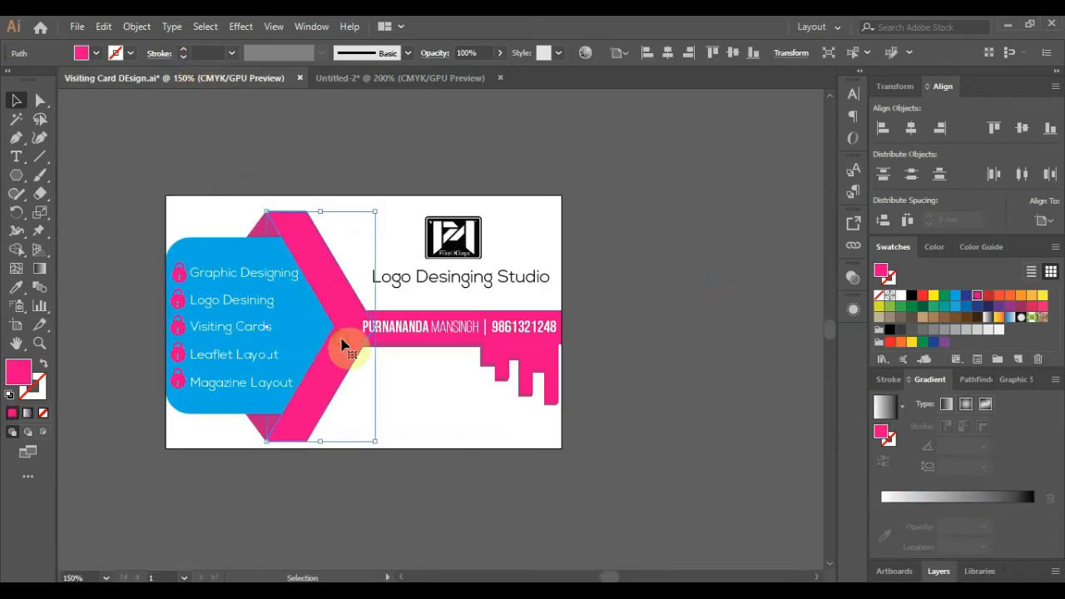
left_click(499, 361, "shift")
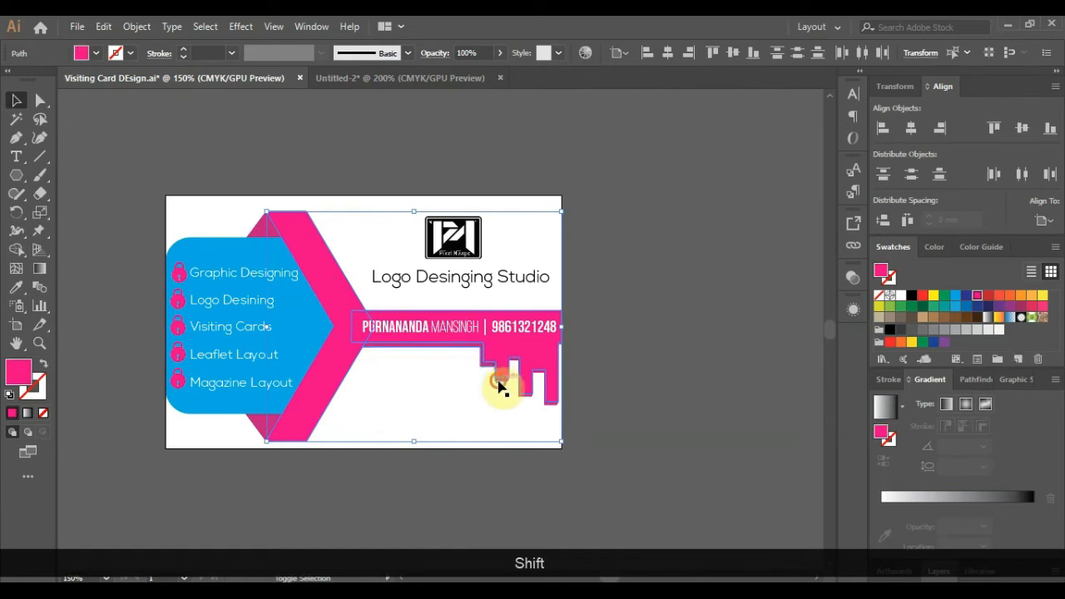
left_click(547, 403, "shift")
key("ctrl+g")
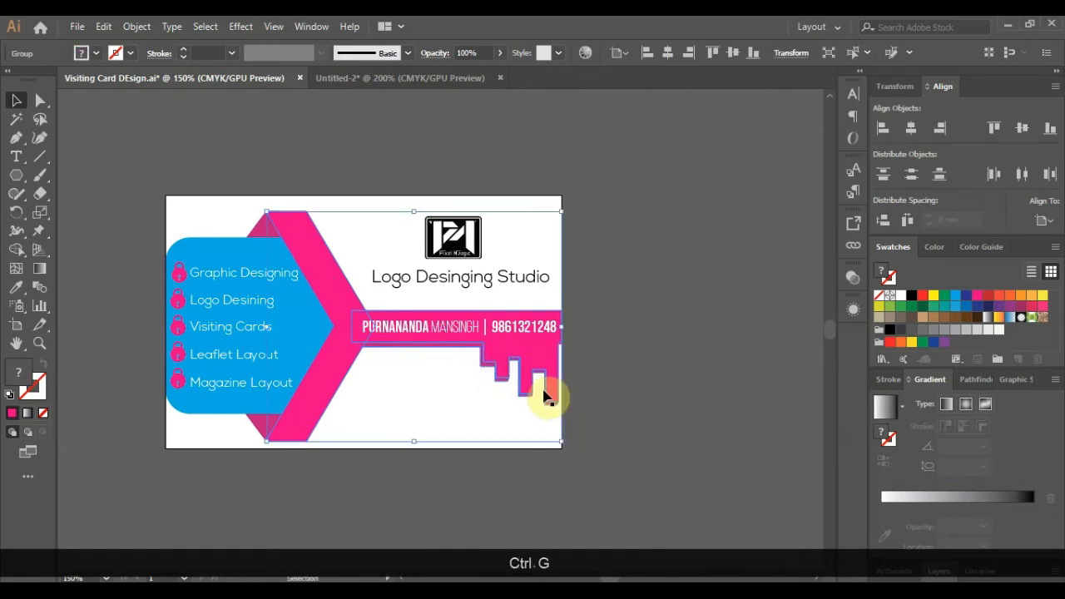
left_click_drag(545, 396, 793, 364)
- Copy the dark fold triangles onto the key copy and move it into Untitled-2
scroll(530, 344, "down", 1)
scroll(644, 346, "up", 1)
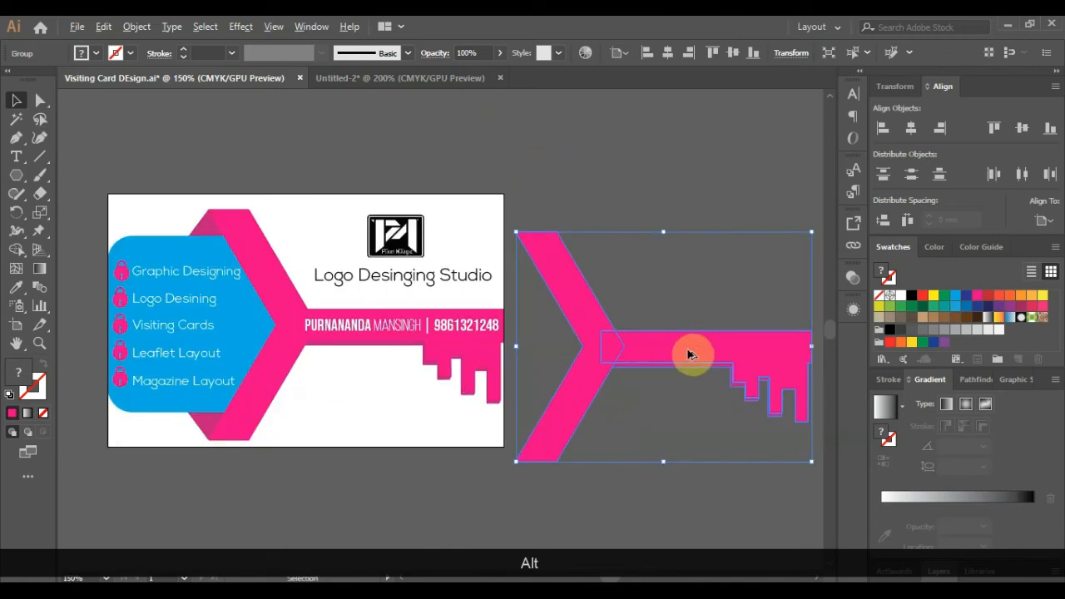
scroll(687, 354, "up", 1)
scroll(578, 352, "down", 2)
left_click(316, 280)
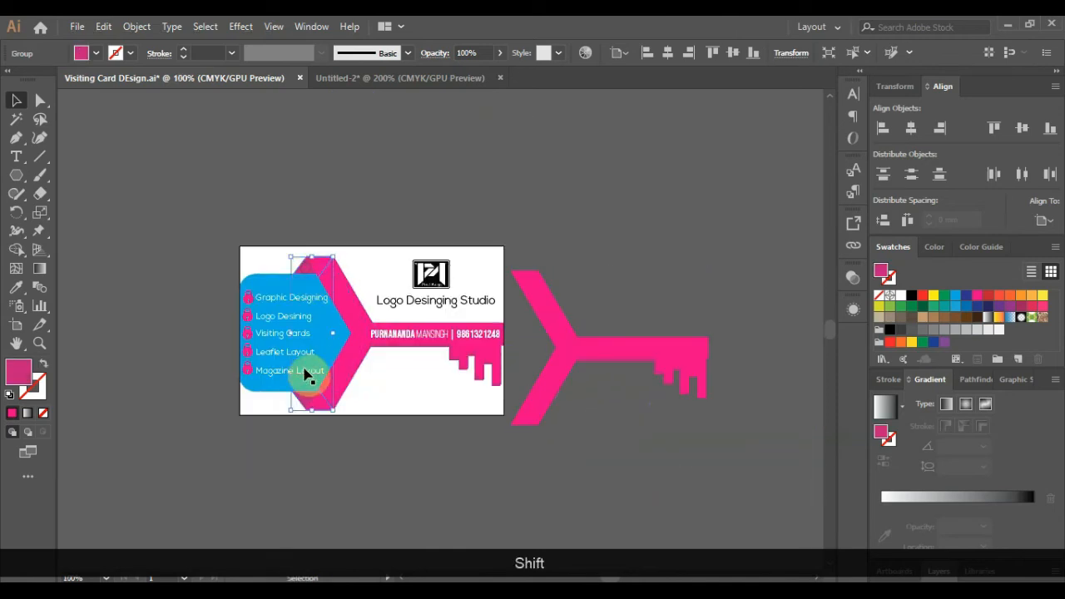
left_click_drag(309, 404, 457, 331)
scroll(523, 304, "up", 6)
scroll(414, 253, "down", 6)
left_click_drag(691, 274, 464, 414)
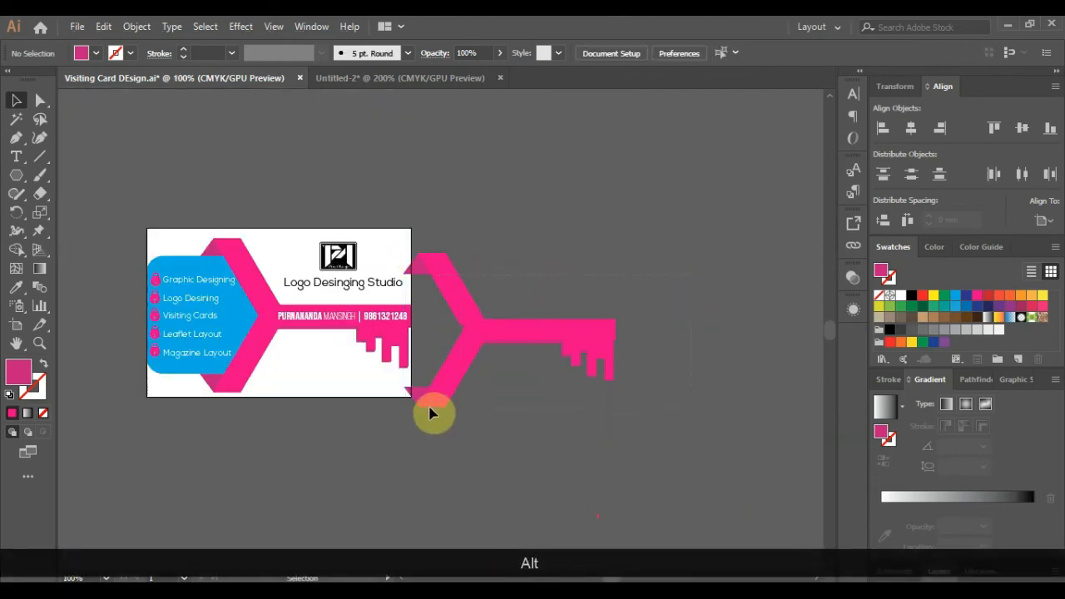
left_click(446, 372)
left_click_drag(450, 367, 252, 411)
- Group the key with its two fold triangles and nudge it left and down
left_click(423, 142)
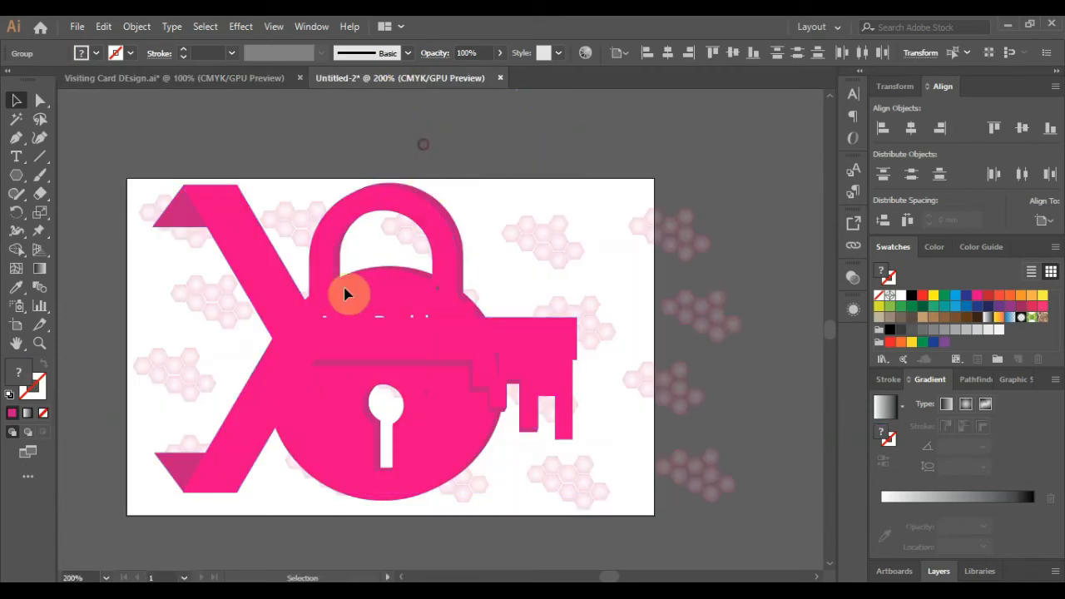
left_click(329, 333)
left_click(168, 219, "shift")
left_click(186, 465, "shift")
left_click(183, 469, "shift")
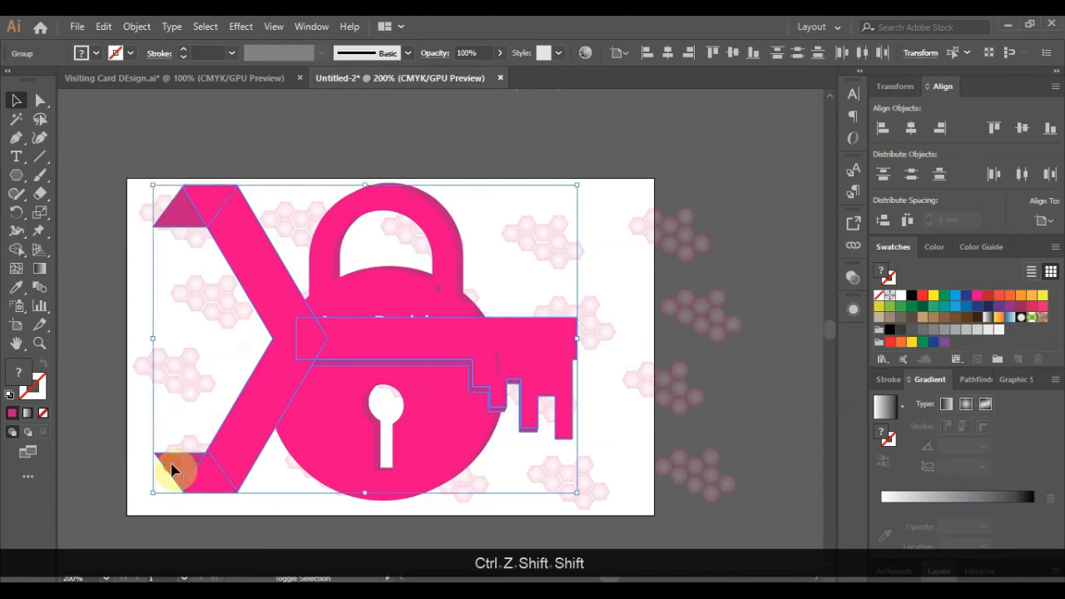
key("ctrl+g")
key("Left")
key("Left")
key("Down")
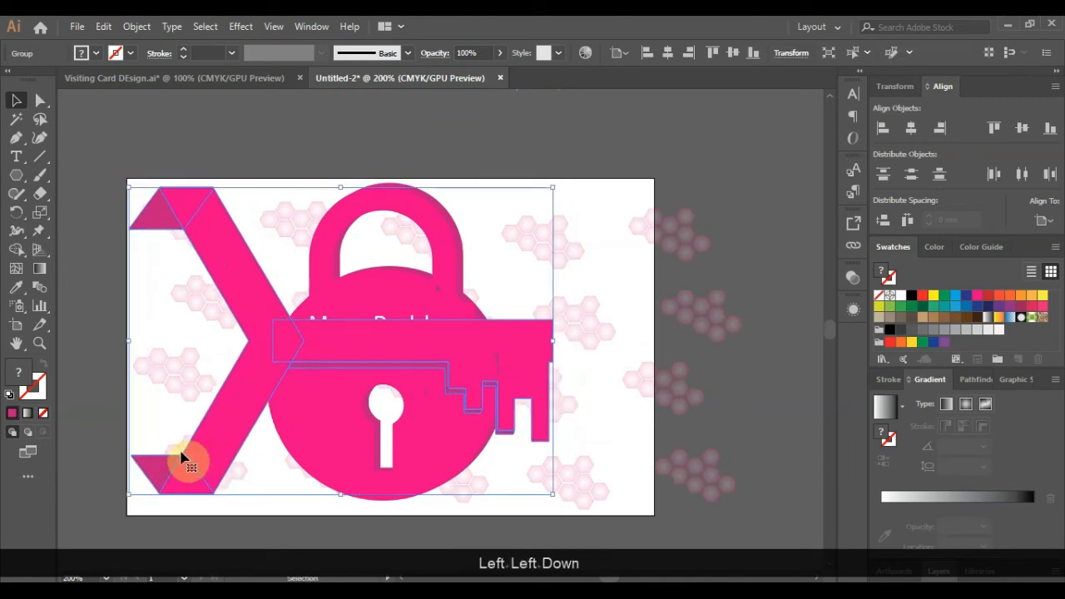
key("Down")
key("Down")
key("Down")
- Move the padlock aside and bring the tagline in front, placing it on the key shaft
left_click(431, 301)
left_click_drag(431, 301, 731, 272)
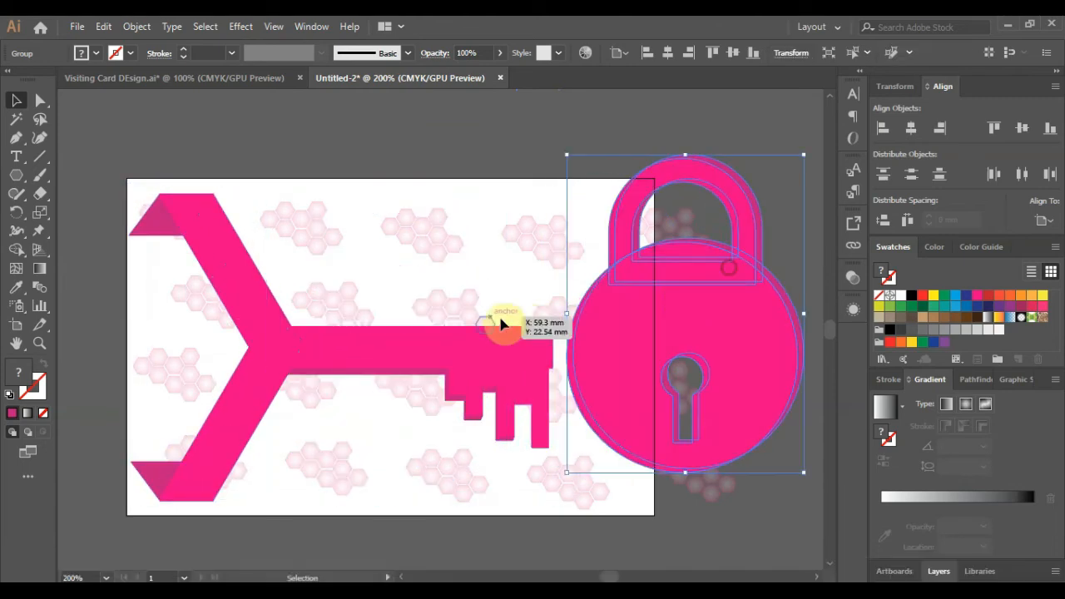
left_click(395, 334)
right_click(391, 316)
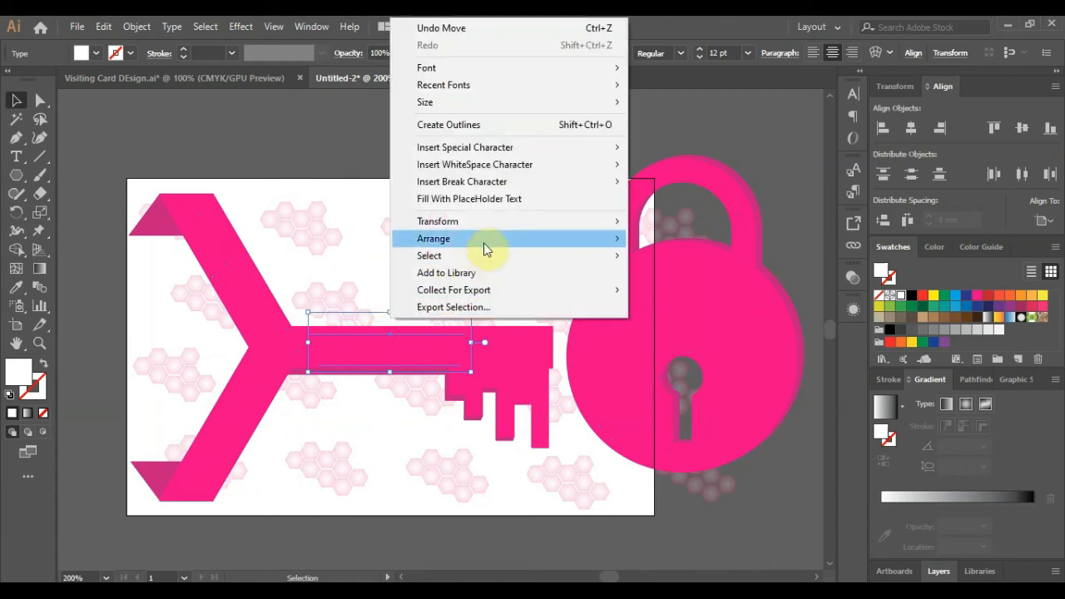
left_click(673, 238)
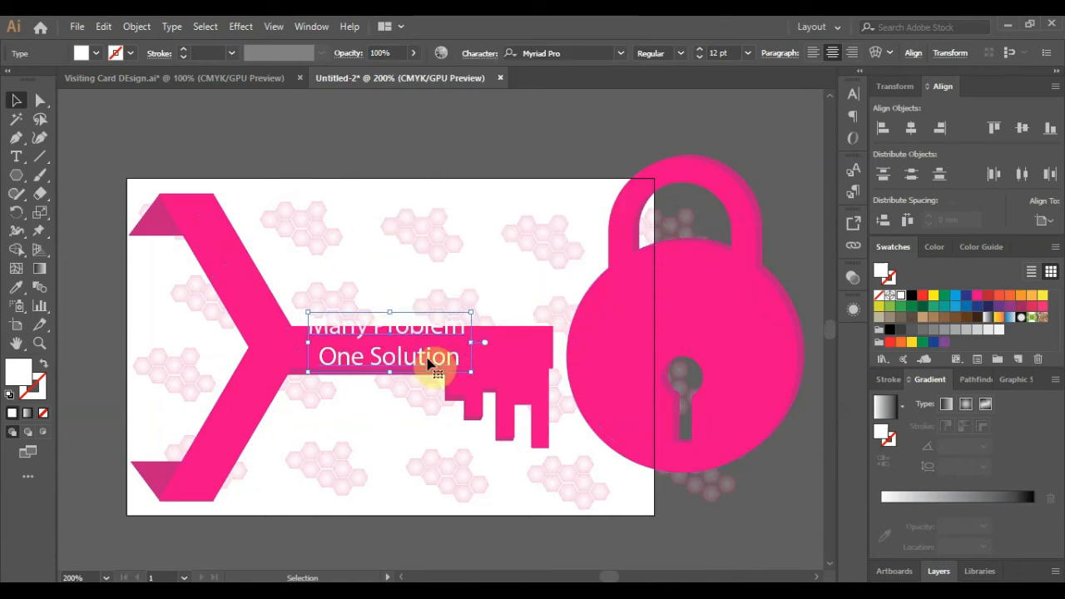
left_click_drag(428, 360, 452, 375)
- Shift the key group and tagline together to the right
left_click(273, 380, "ctrl")
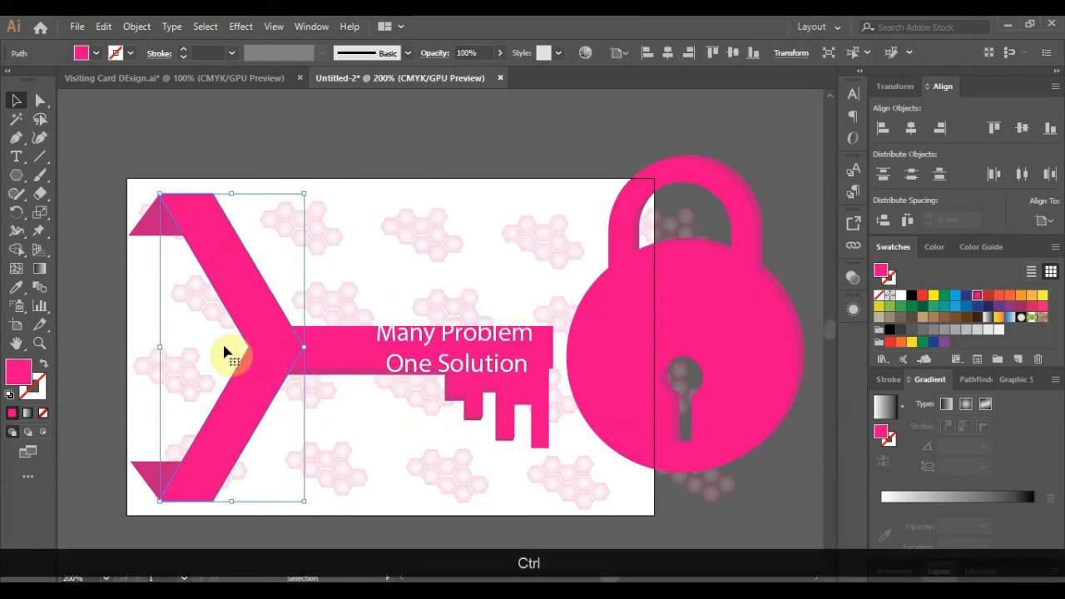
left_click(221, 139)
left_click(159, 229)
left_click(393, 337, "shift")
left_click_drag(353, 356, 442, 358)
- Place the padlock over the key's forked end, shrink it, and bring it to front
left_click_drag(751, 364, 276, 370)
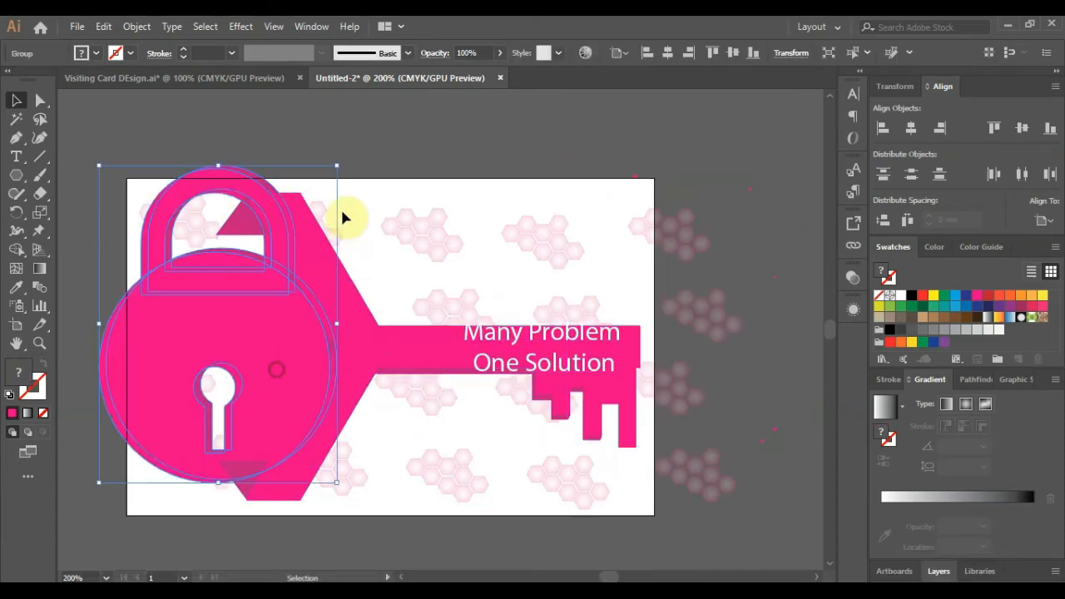
left_click_drag(335, 167, 297, 245)
left_click(244, 336)
left_click_drag(214, 343, 248, 329)
left_click(321, 145)
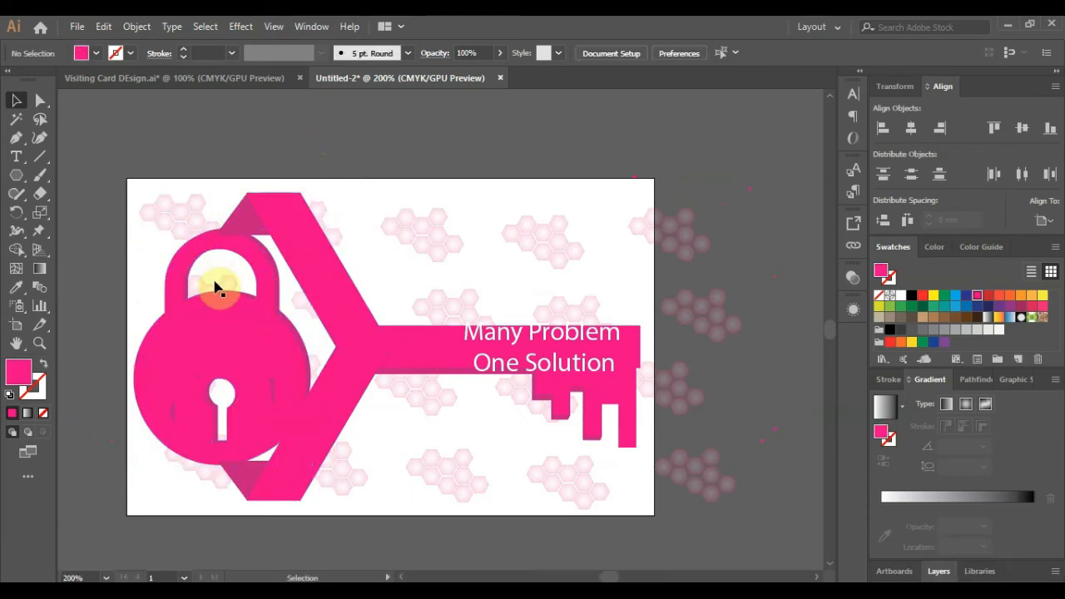
left_click(250, 333)
right_click(247, 329)
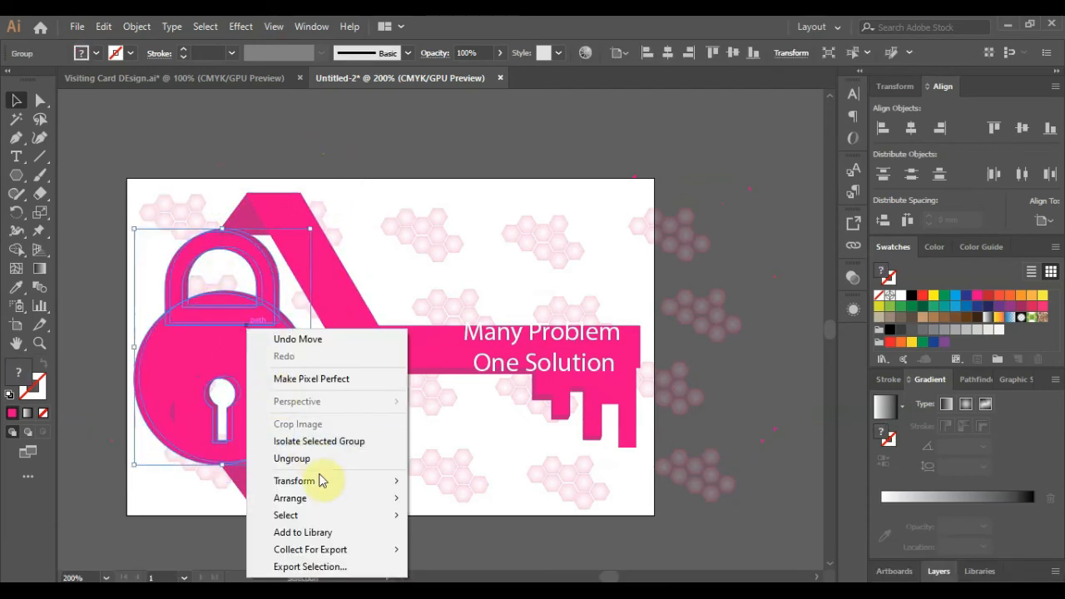
mouse_move(340, 498)
left_click(440, 499)
- Fine-tune the padlock's position with arrow nudges and enlarge it slightly
left_click(340, 171)
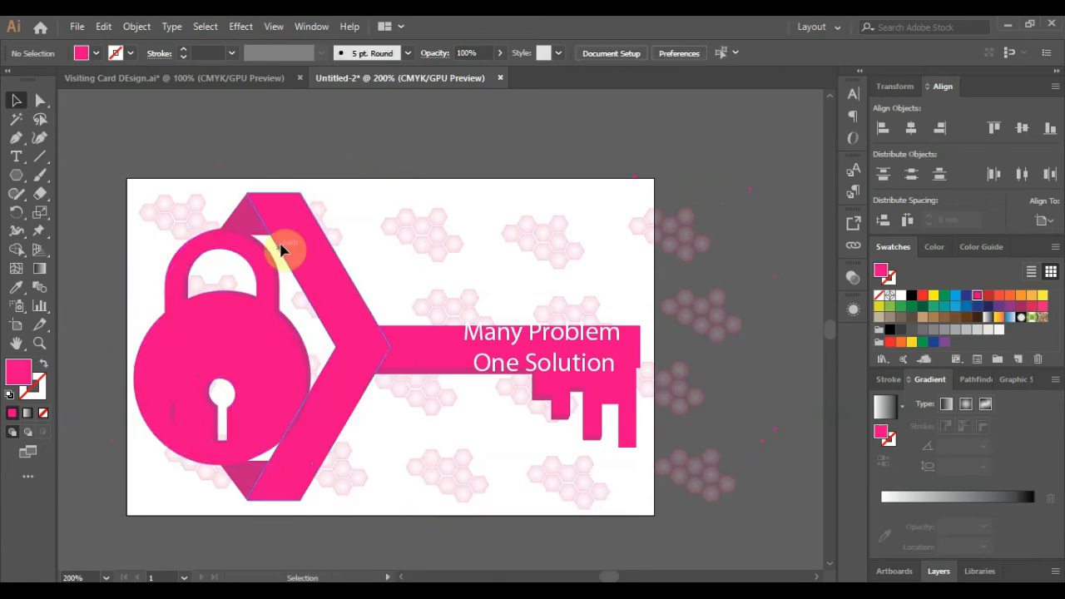
left_click(277, 351)
key("Right")
key("Right")
key("Right")
key("Right")
key("Right")
key("Right")
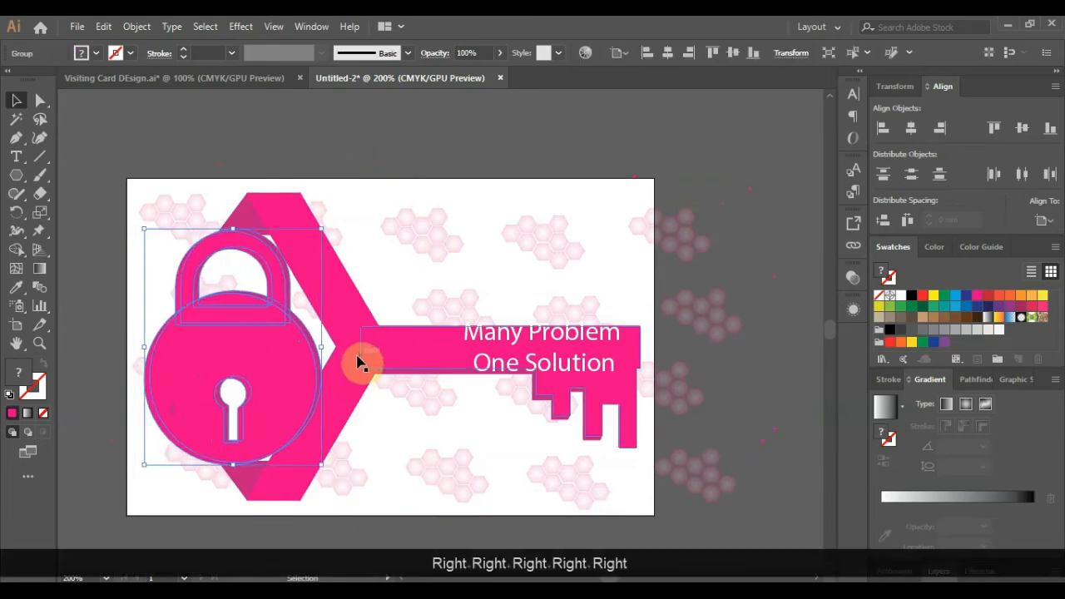
key("Right")
key("Right")
key("Right")
key("Right")
key("Right")
key("Right")
key("Down")
key("Left")
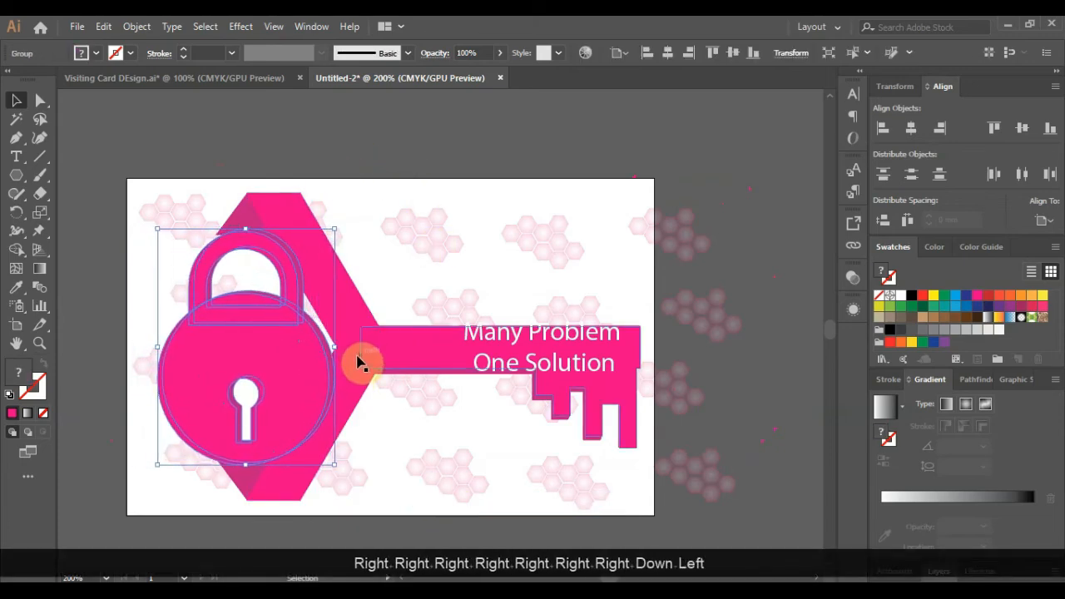
left_click_drag(335, 463, 338, 467)
left_click(355, 162)
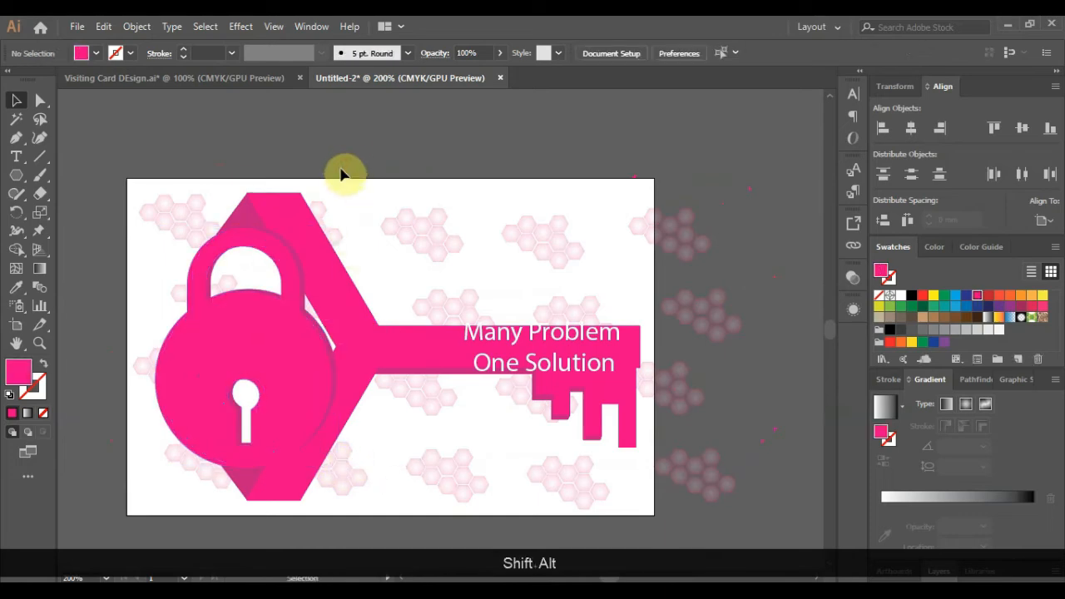
- Join the tagline onto one line and position it along the key shaft
left_click_drag(477, 346, 344, 359)
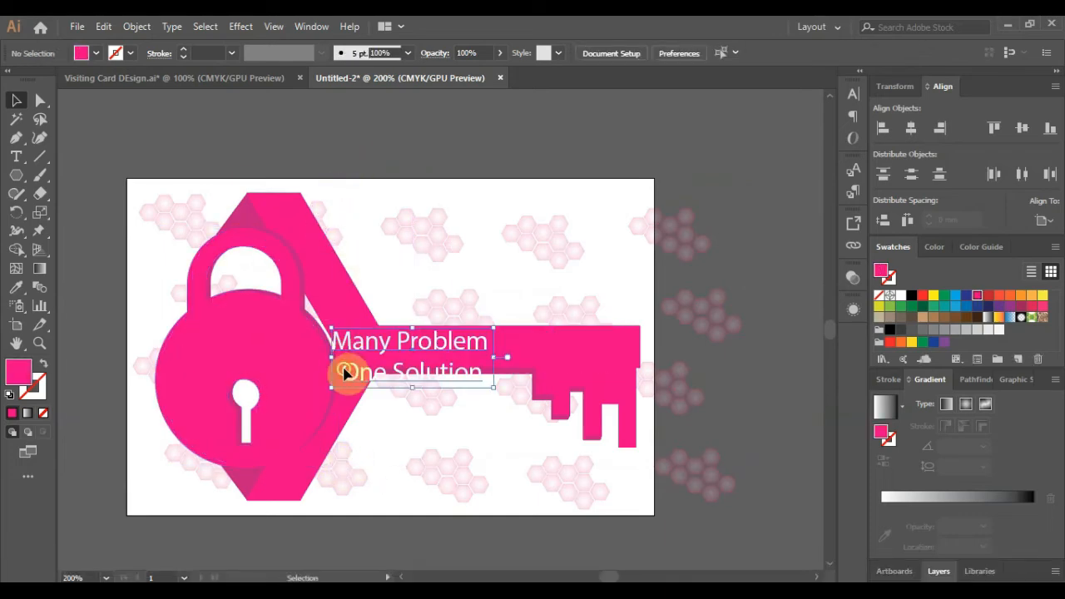
double_click(343, 373)
key("BackSpace")
left_click(15, 100)
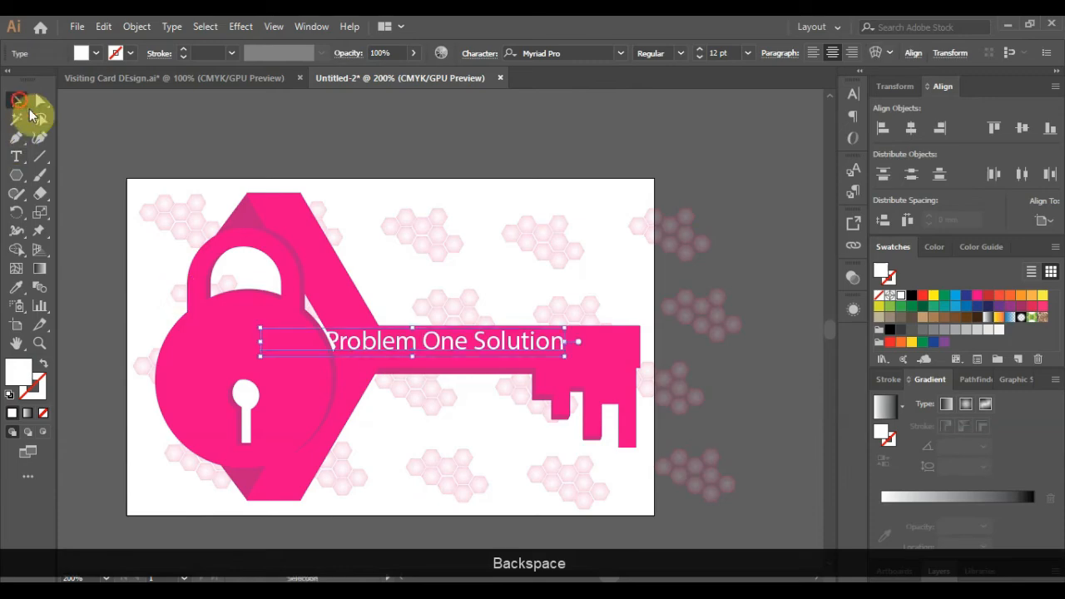
left_click_drag(405, 351, 473, 356)
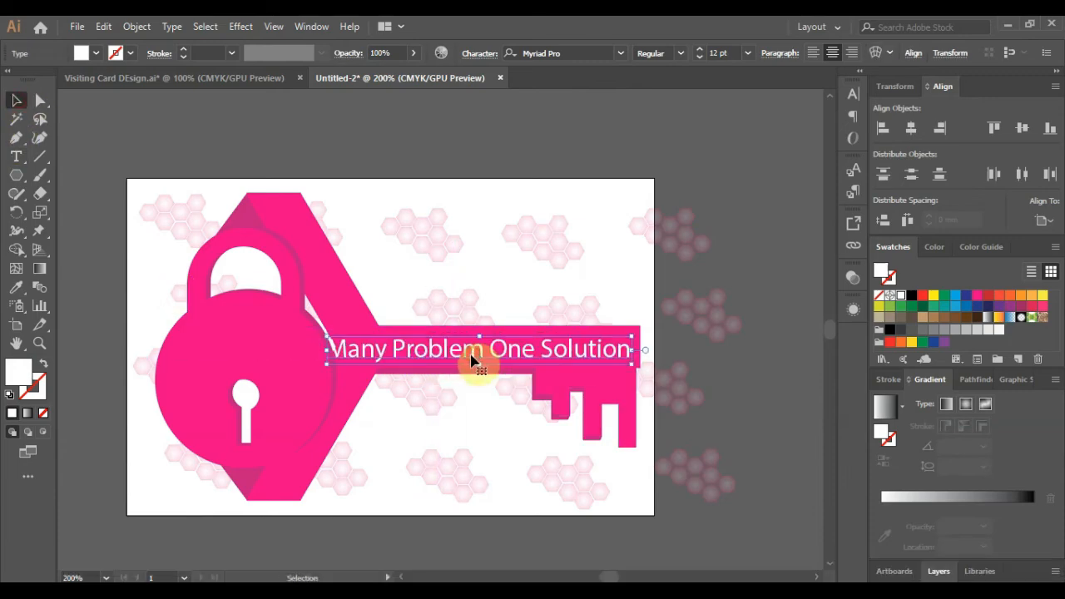
- Add 's |' to the tagline and set the whole line in Bebas Neue Light
double_click(472, 359)
type("s |")
key("End")
key("shift+Home")
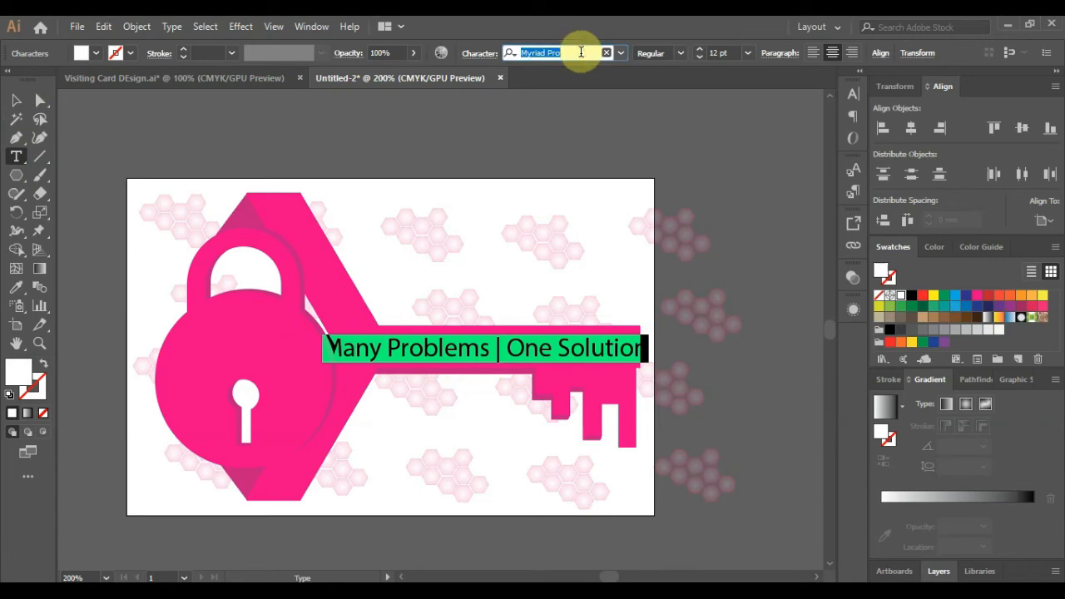
type("bebs")
key("BackSpace")
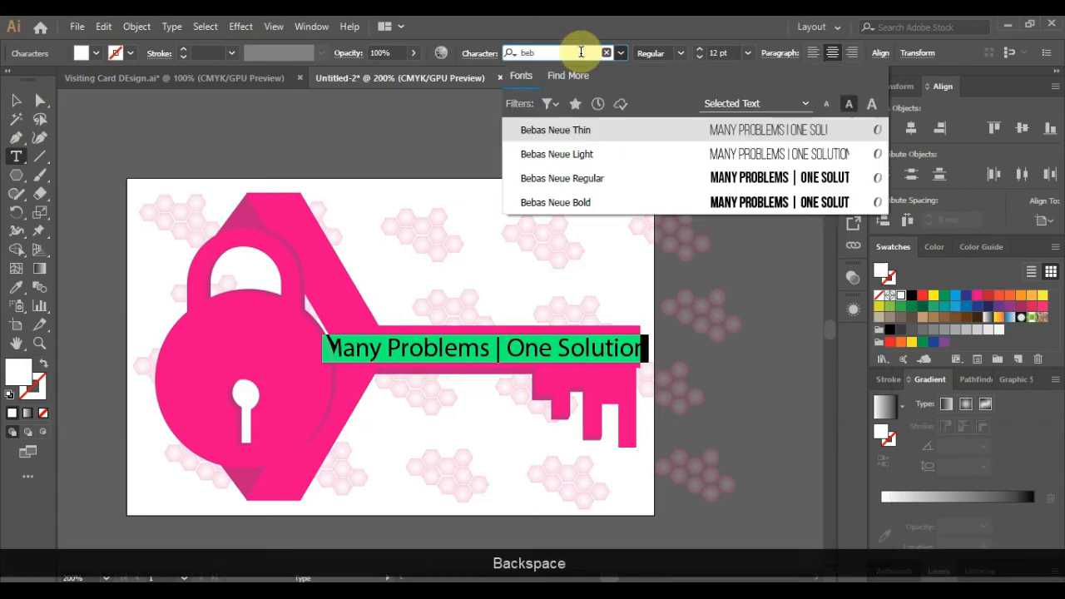
left_click(599, 154)
left_click(15, 100)
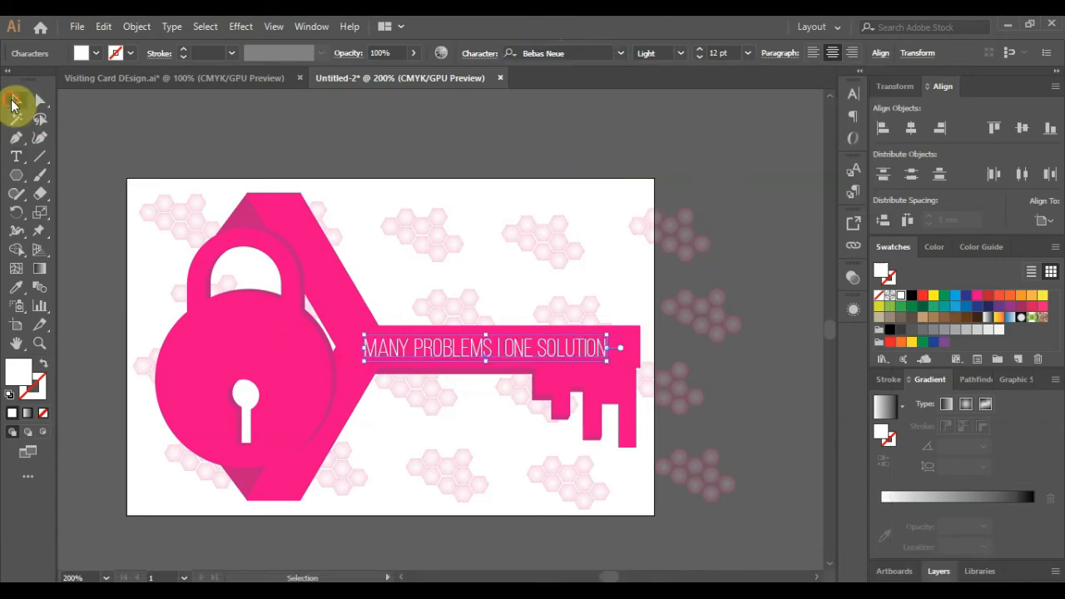
- Shift the tagline and give the words MANY and ONE the heavier Regular weight
left_click_drag(439, 355, 359, 351)
double_click(443, 352)
left_click(412, 347)
key("ctrl+z")
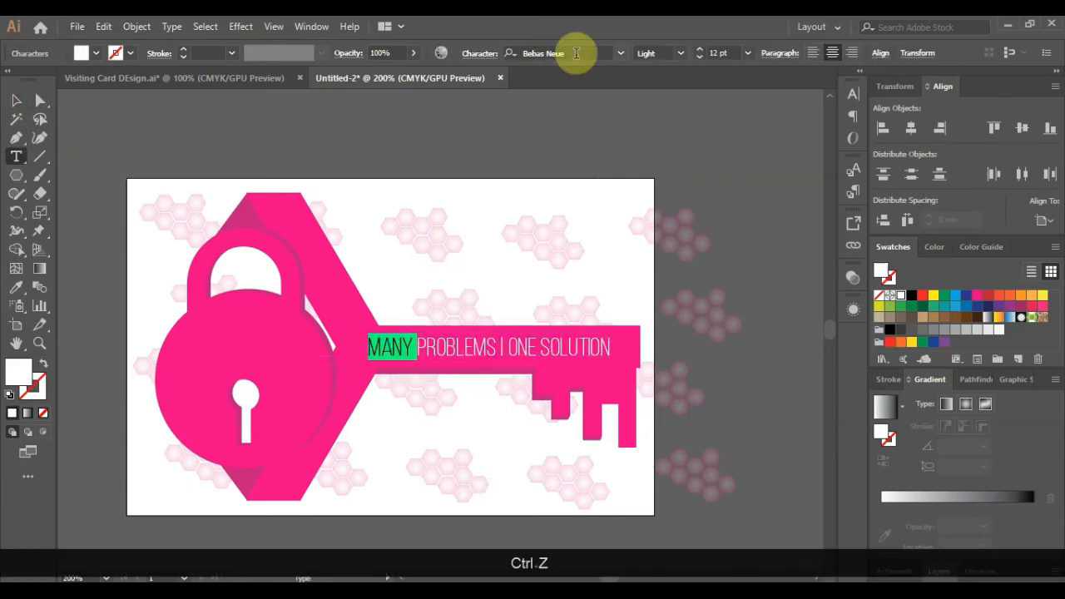
left_click(680, 54)
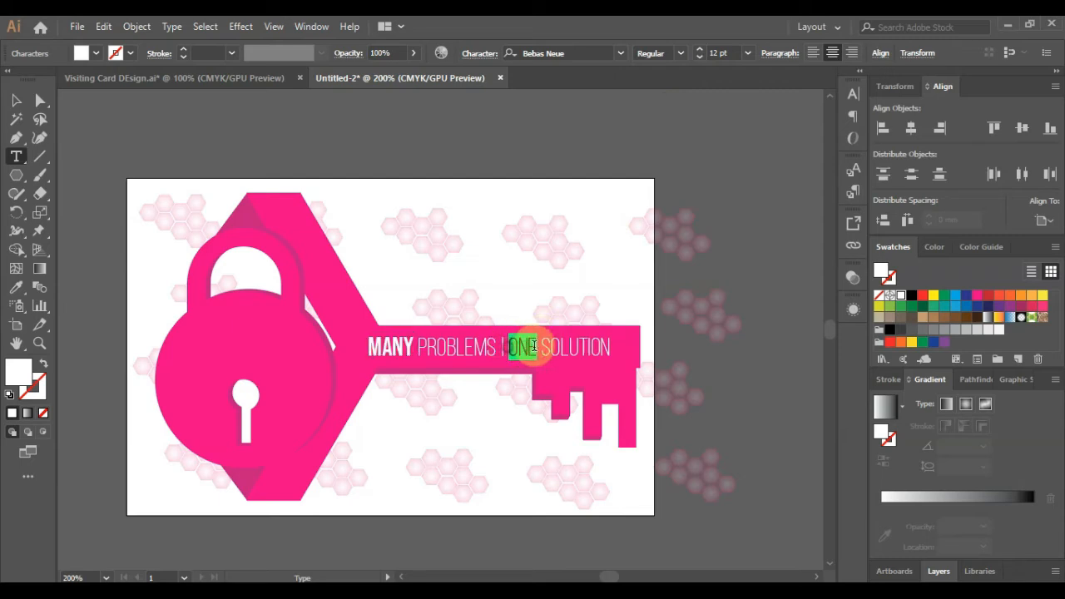
left_click(665, 103)
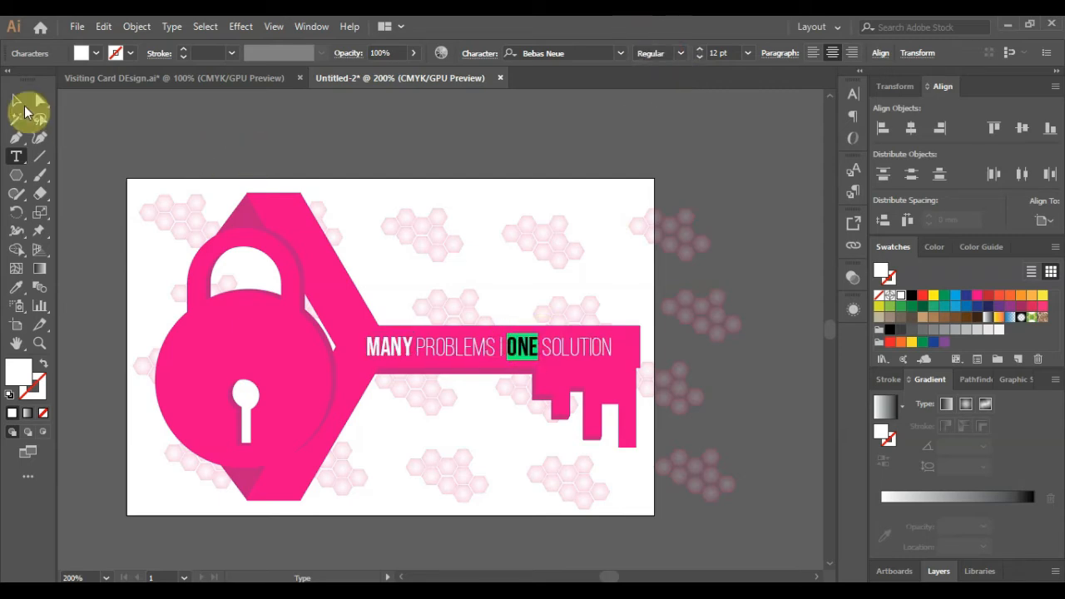
left_click(25, 110)
- Delete the spare key copy beside the visiting card
left_click(244, 81)
left_click(464, 303)
key("Delete")
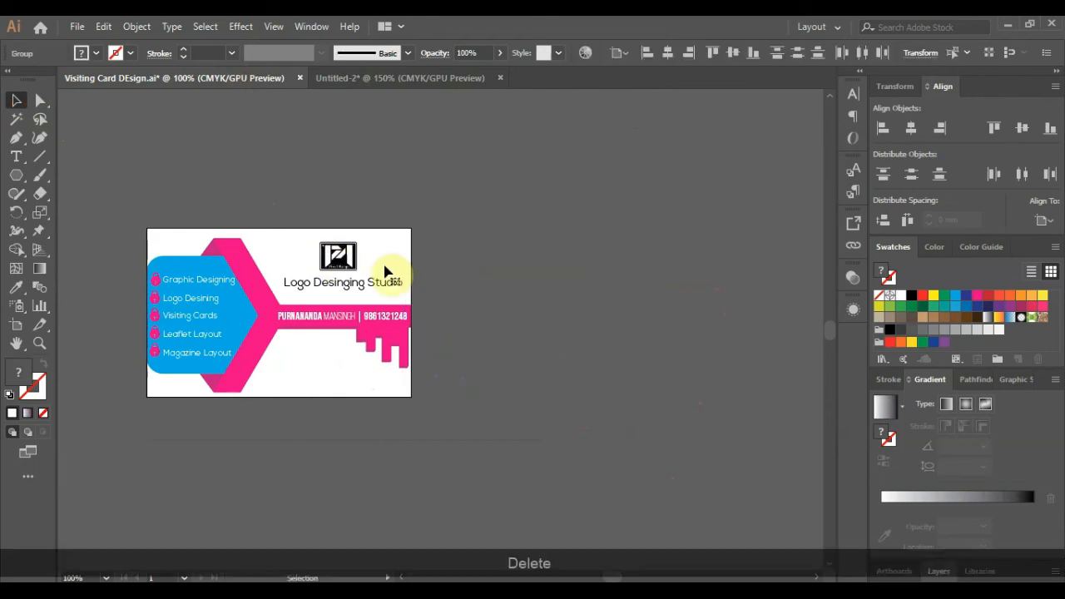
- Paste the card's logo into the padlock document and scale it down onto the padlock body
left_click(342, 258, "ctrl")
left_click(381, 78)
key("ctrl+v")
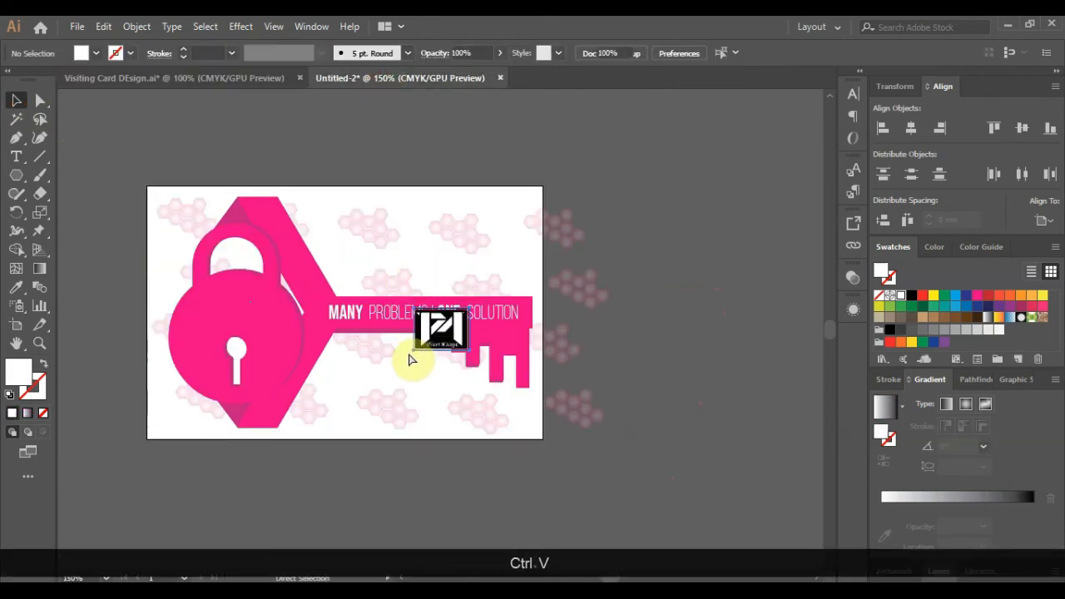
left_click_drag(412, 353, 199, 319)
scroll(137, 323, "up", 2)
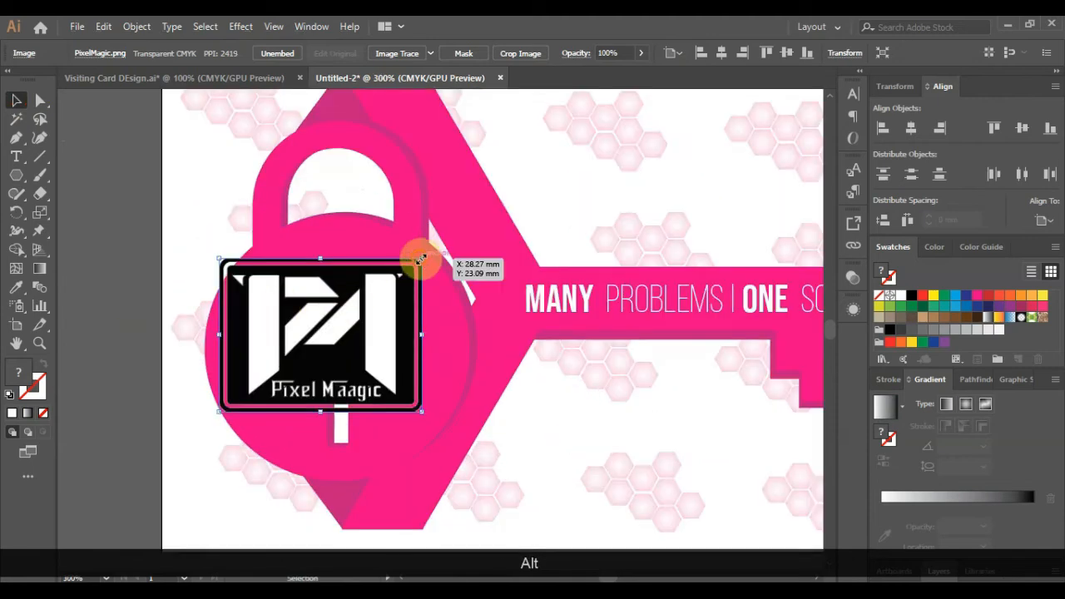
left_click_drag(420, 258, 372, 267)
left_click(124, 281)
scroll(130, 281, "down", 2)
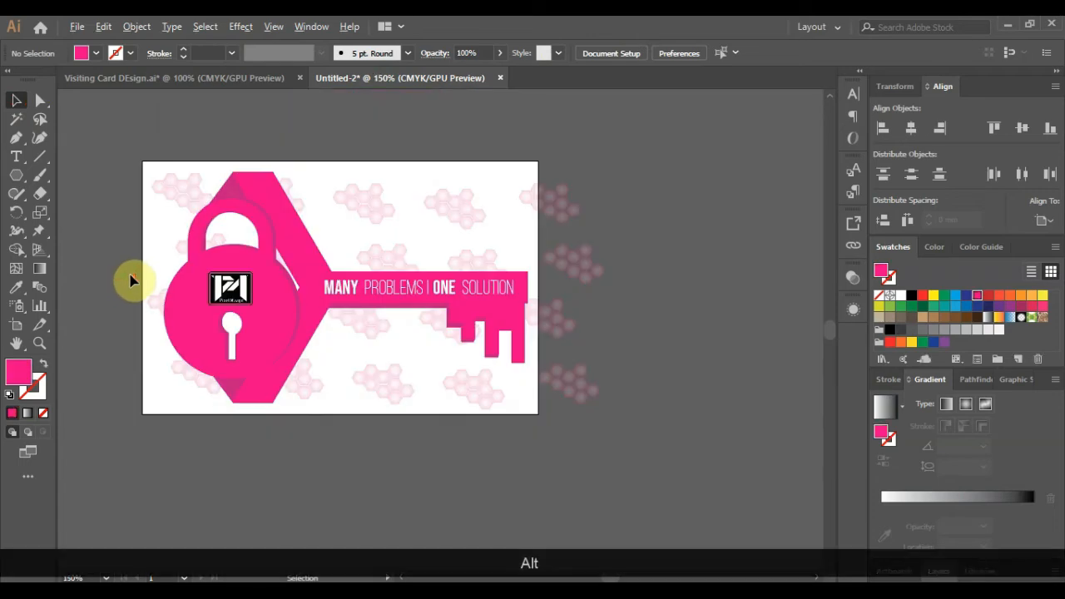
left_click(200, 293)
- Ungroup the padlock artwork, reverting a trial blue fill on the padlock
left_click(933, 309)
left_click(690, 317)
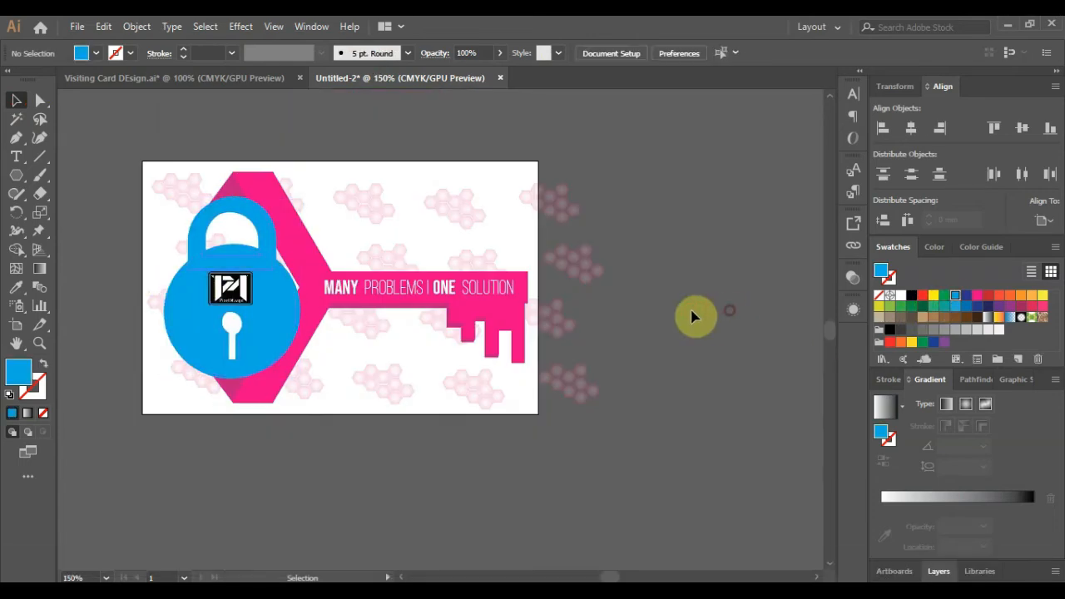
key("ctrl+z")
right_click(256, 282)
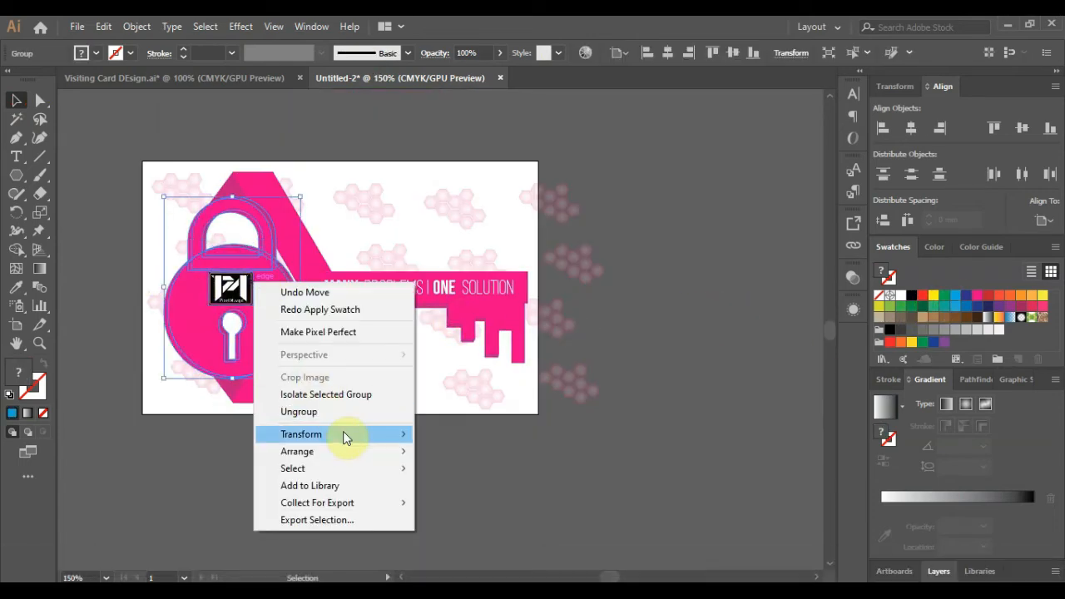
left_click(345, 417)
left_click(666, 411)
left_click(278, 301)
key("ctrl+z")
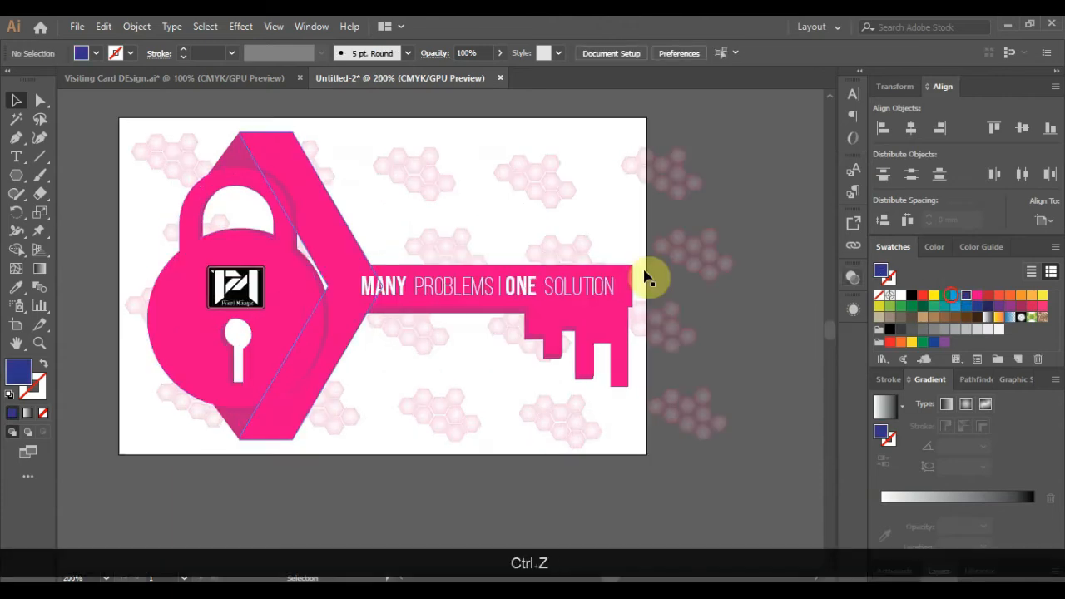
- Ungroup the key and fill the key shape blue
left_click(336, 246)
right_click(336, 246)
left_click(381, 376)
left_click(518, 375)
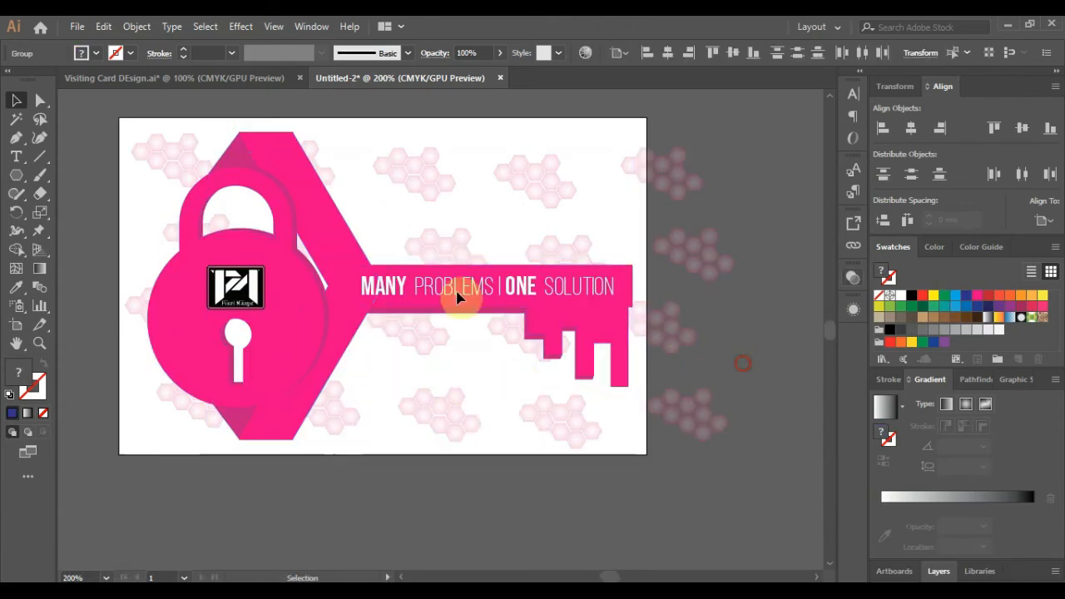
left_click(466, 294)
left_click(957, 300)
left_click(741, 338)
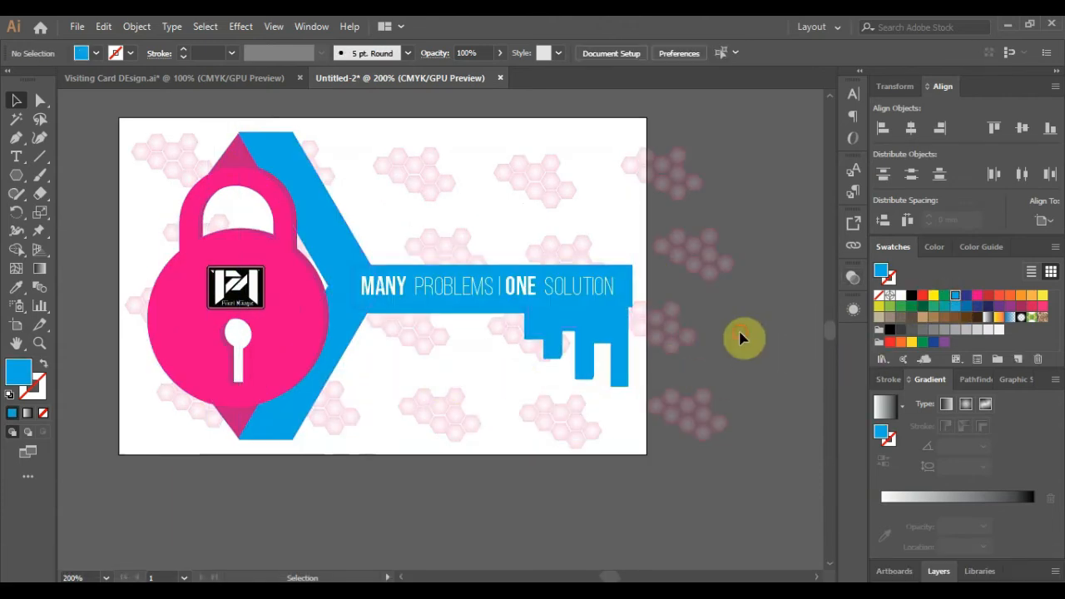
- Ungroup the key further and eyedrop the lock's pink onto the strip below the key text
right_click(409, 313)
left_click(466, 443)
left_click(757, 372)
left_click(463, 316)
left_click(250, 153)
left_click(16, 100)
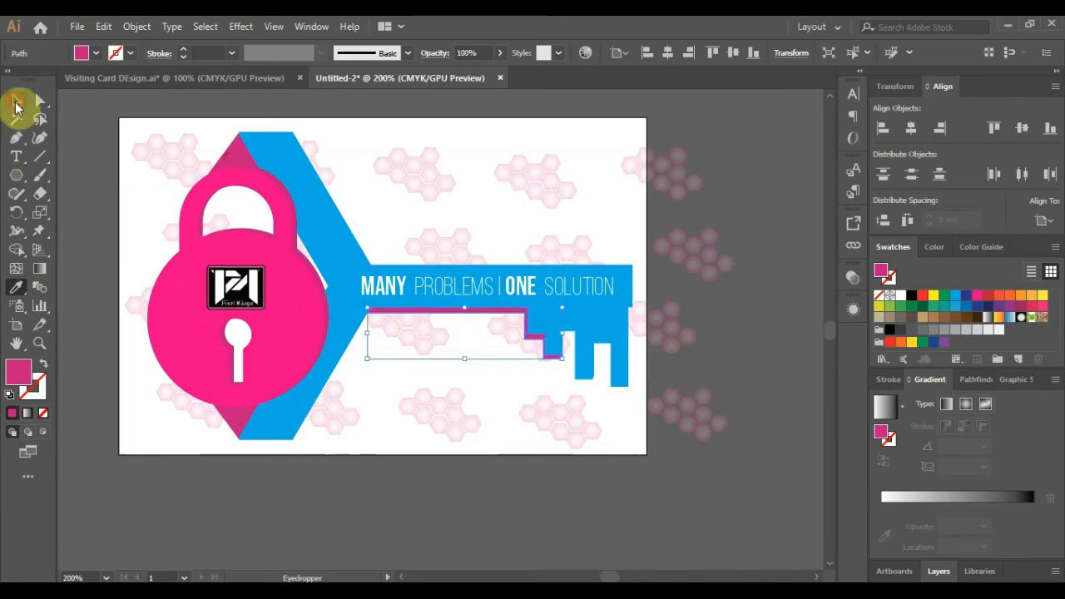
left_click(570, 339)
left_click(572, 341)
left_click(15, 287)
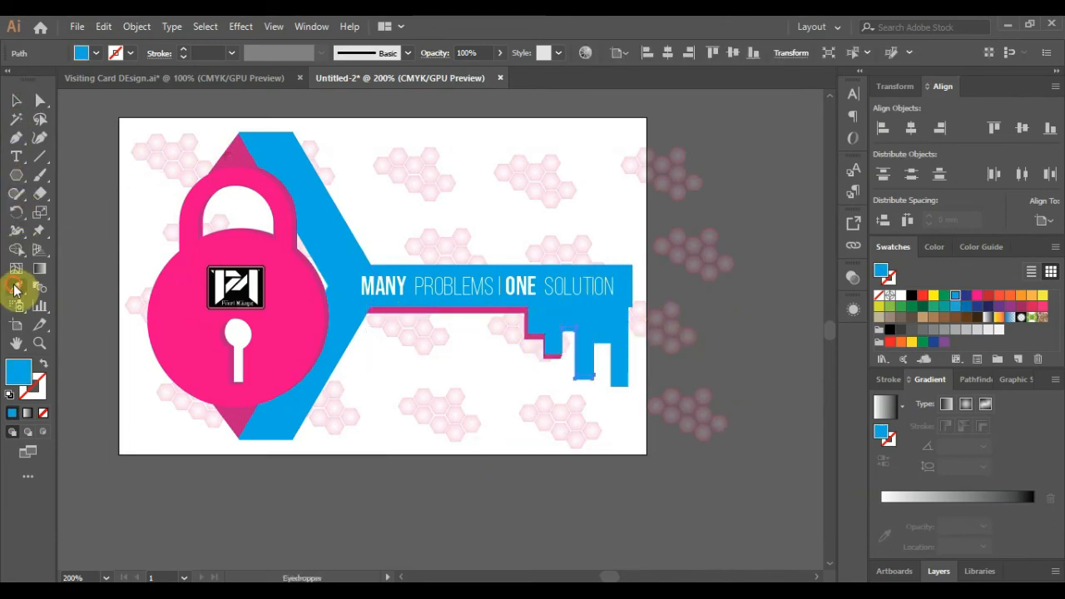
- Copy the pink shadow strip under the key's right tooth and widen it
key("v")
left_click(717, 341)
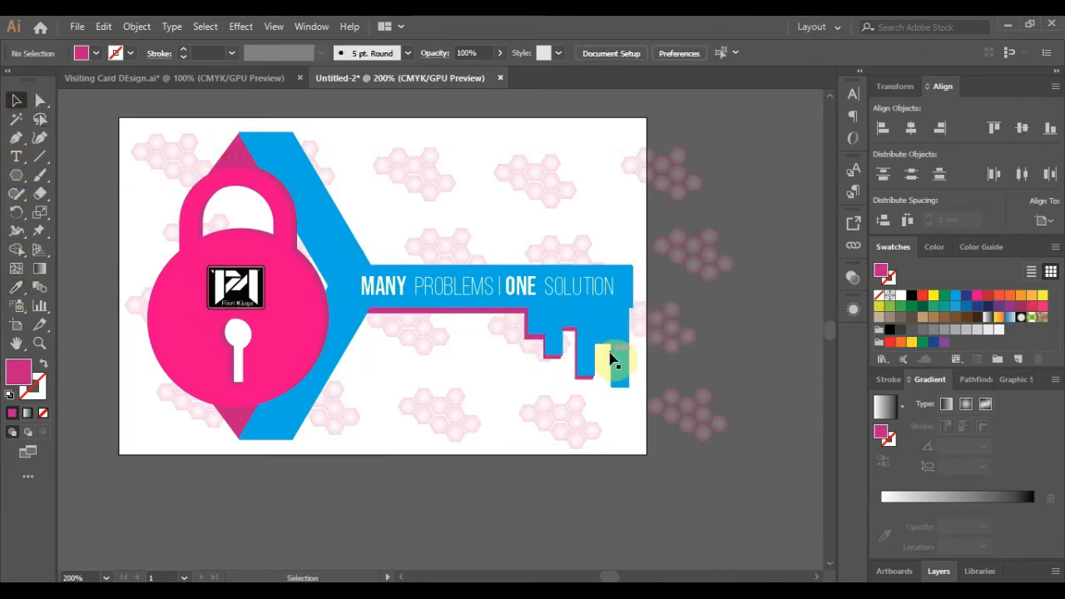
scroll(612, 359, "up", 3, "alt")
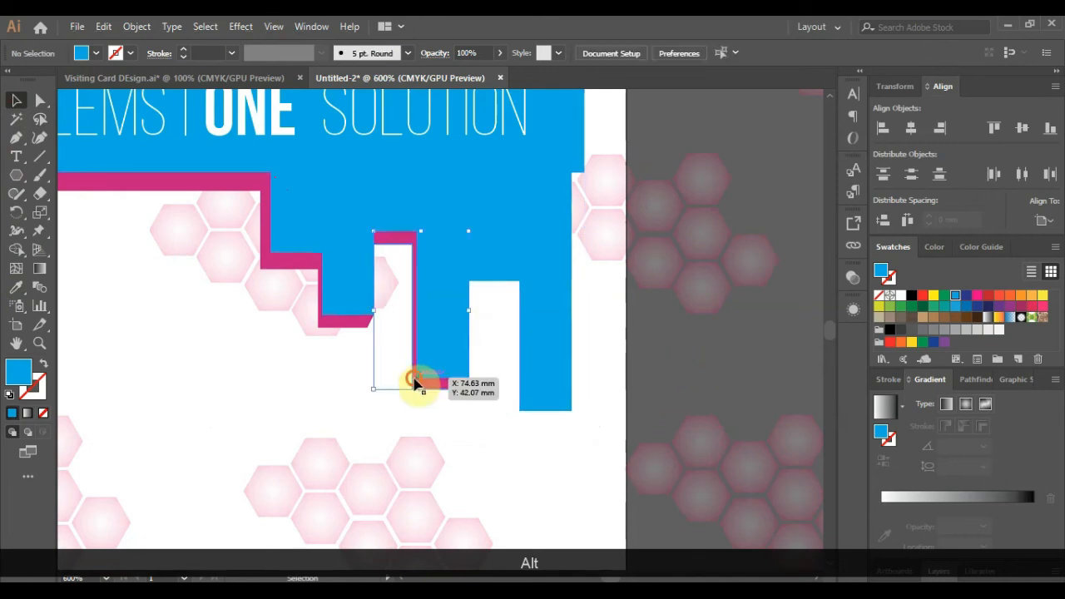
left_click(416, 381)
left_click_drag(419, 387, 518, 414, "alt")
scroll(534, 437, "up", 2, "alt")
left_click_drag(419, 275, 405, 275)
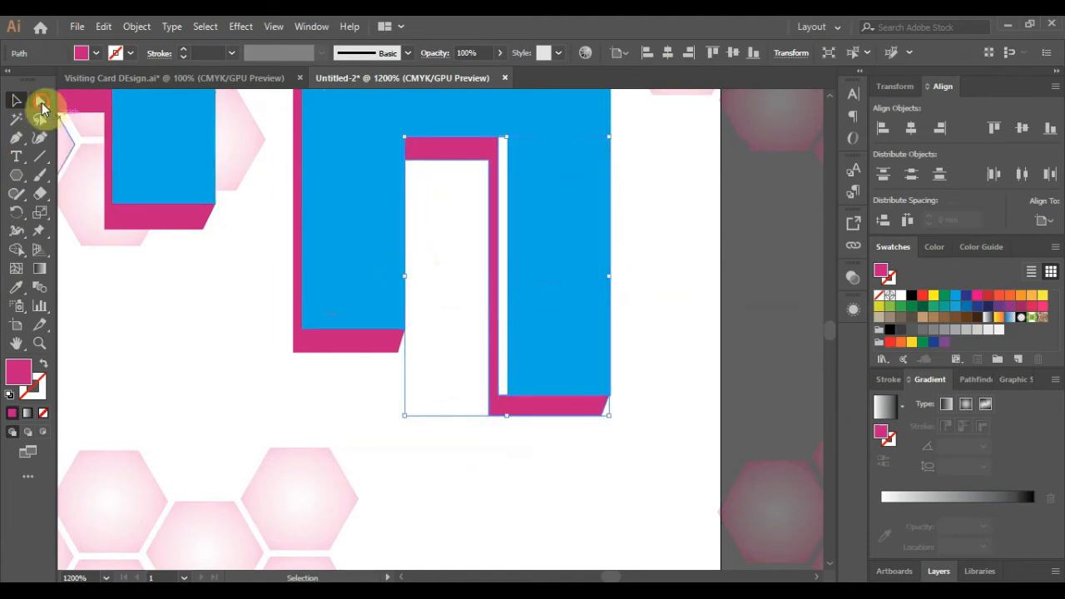
left_click(42, 104)
left_click(17, 101)
left_click_drag(609, 275, 630, 275)
left_click(670, 383)
left_click(622, 413)
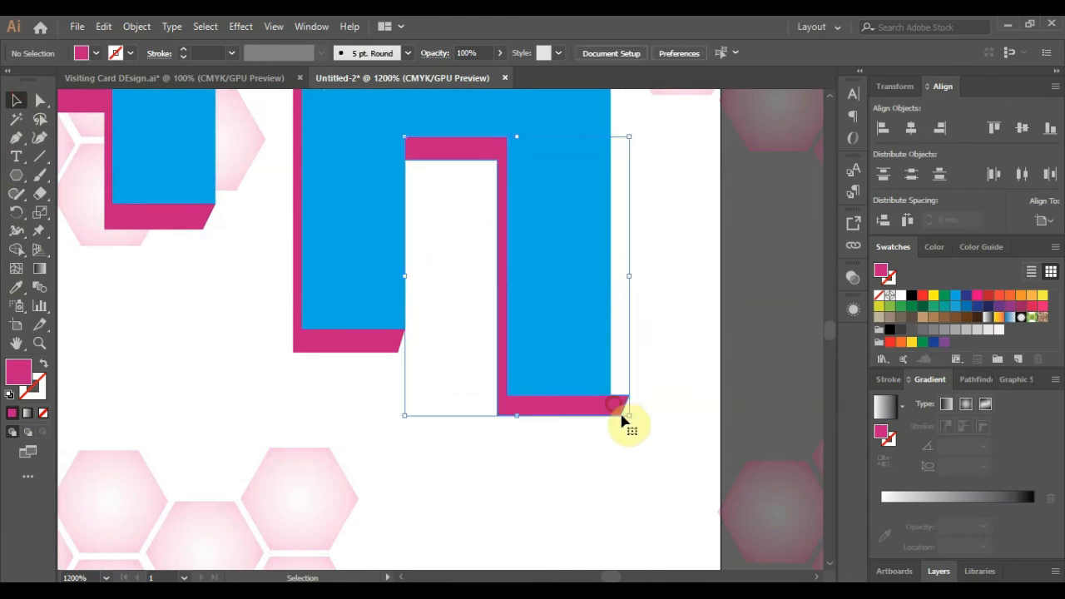
- Reshape the copied strip's slanted end and bottom edge to fit the tooth
scroll(622, 423, "up", 2)
left_click(40, 100)
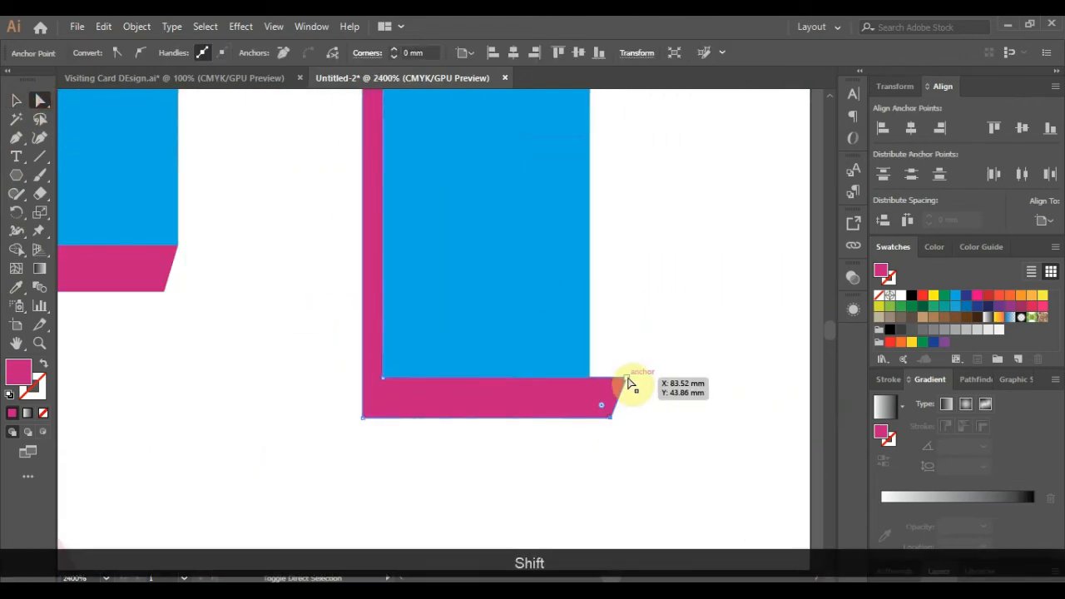
key("shift+Left")
scroll(571, 420, "up", 1)
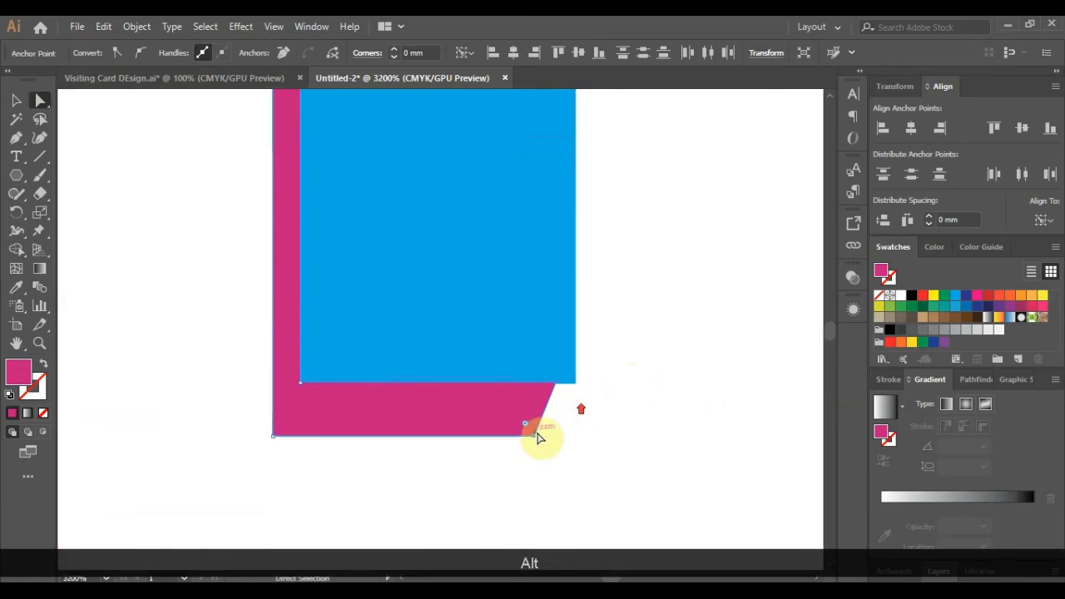
left_click_drag(545, 438, 552, 436)
left_click(589, 405)
scroll(589, 405, "up", 1)
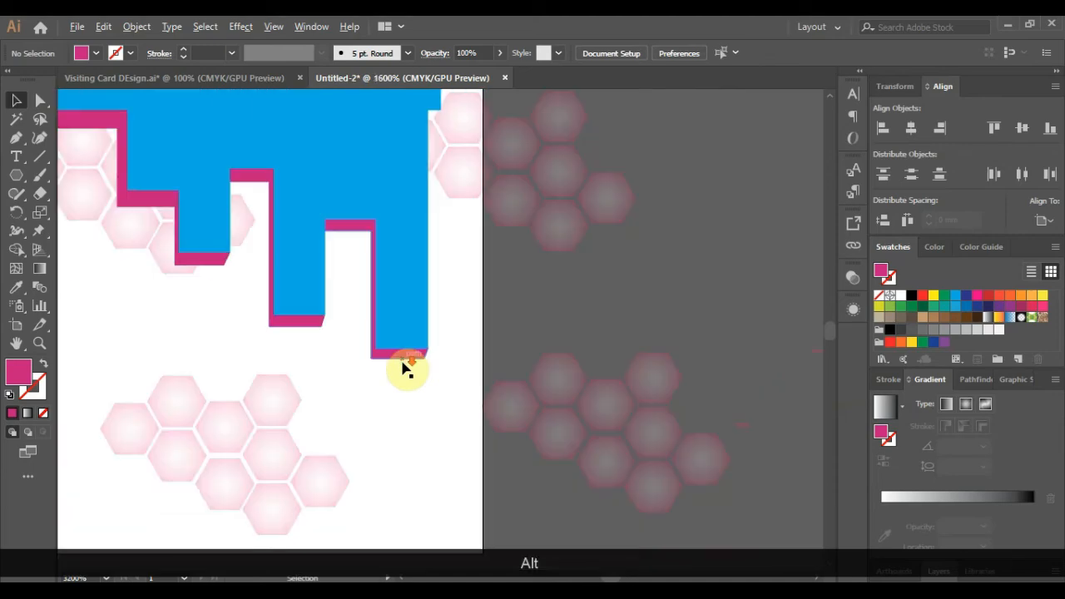
scroll(623, 357, "down", 5)
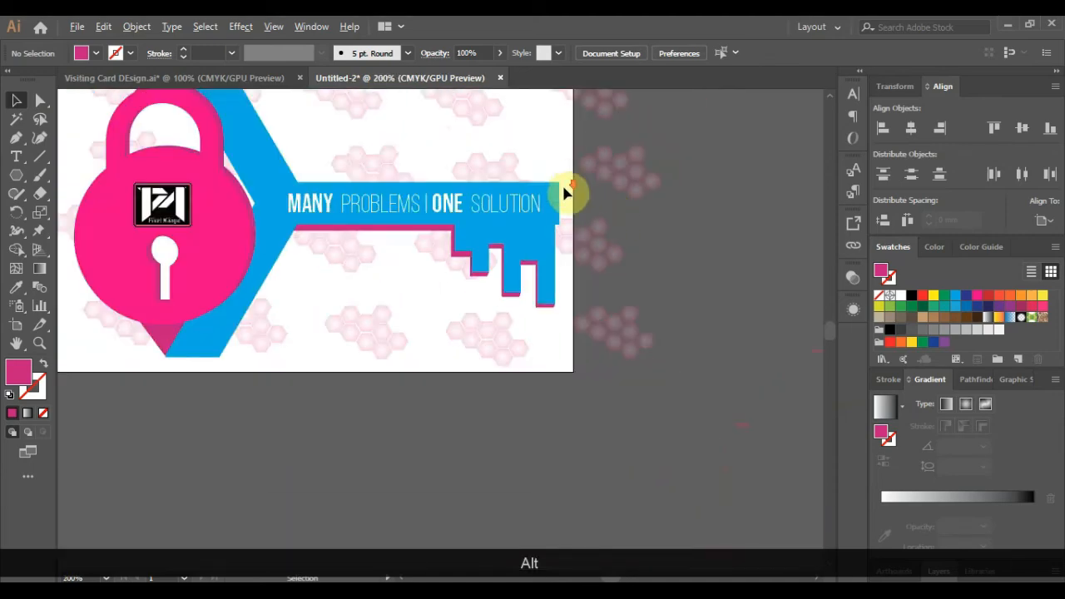
scroll(583, 202, "up", 4)
- Push the blue key's right-edge anchors outward toward the card's right edge
left_click(501, 257)
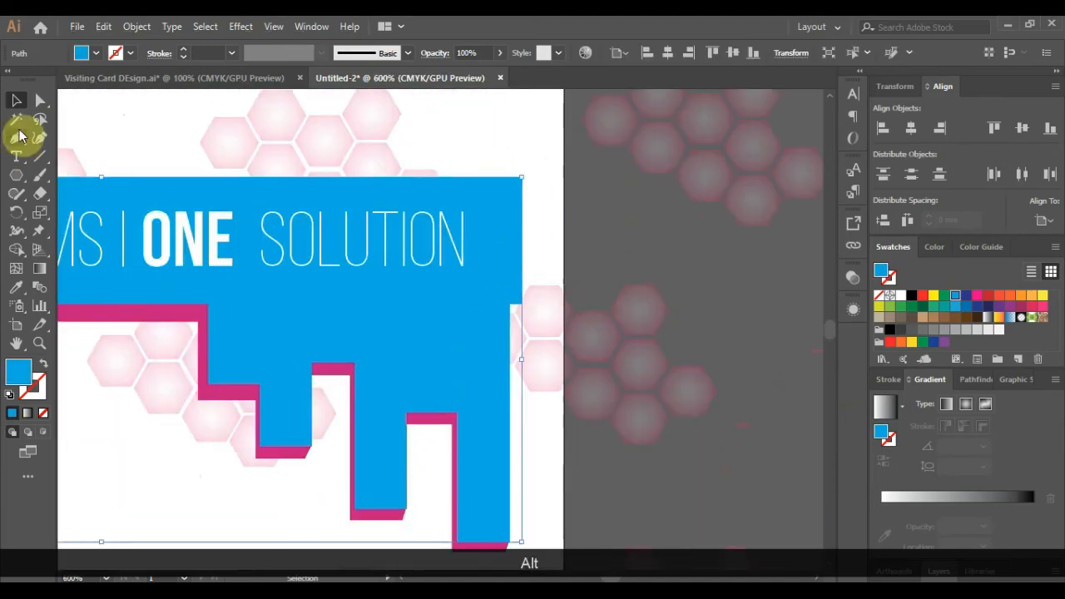
key("a")
left_click(521, 296)
left_click(522, 177, "shift")
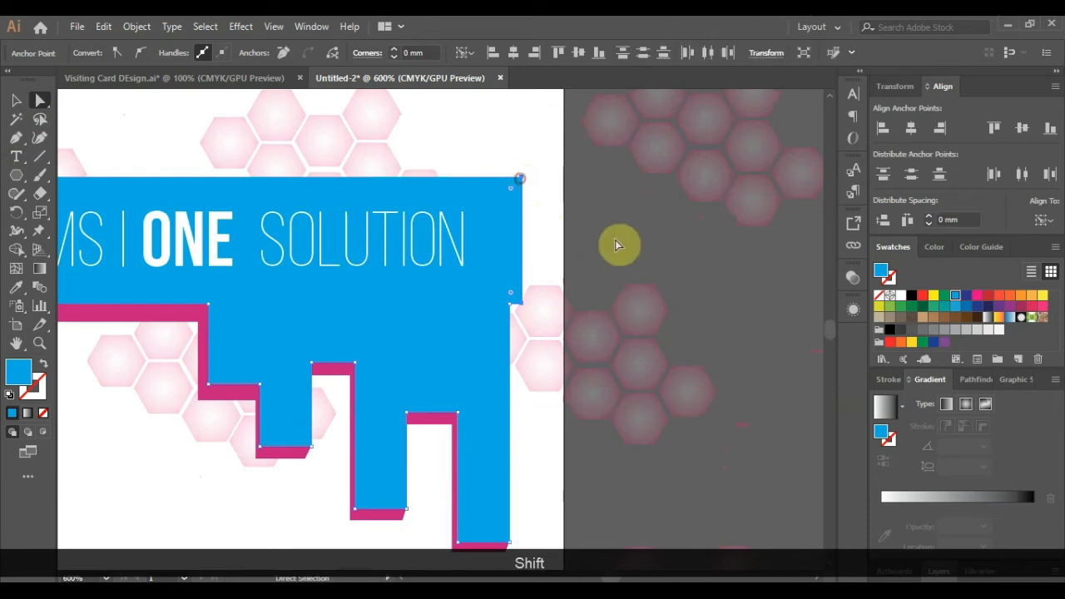
key("Right")
key("Right")
key("Right")
key("Right")
key("Right")
key("Right")
key("Right")
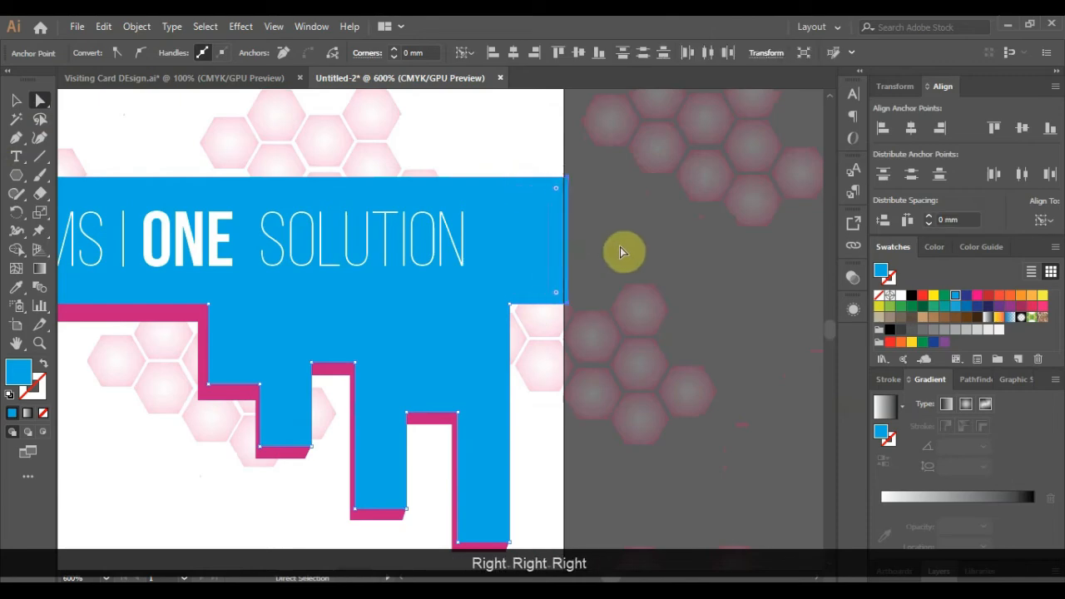
left_click(620, 246)
scroll(572, 321, "up", 1)
scroll(572, 321, "up", 1)
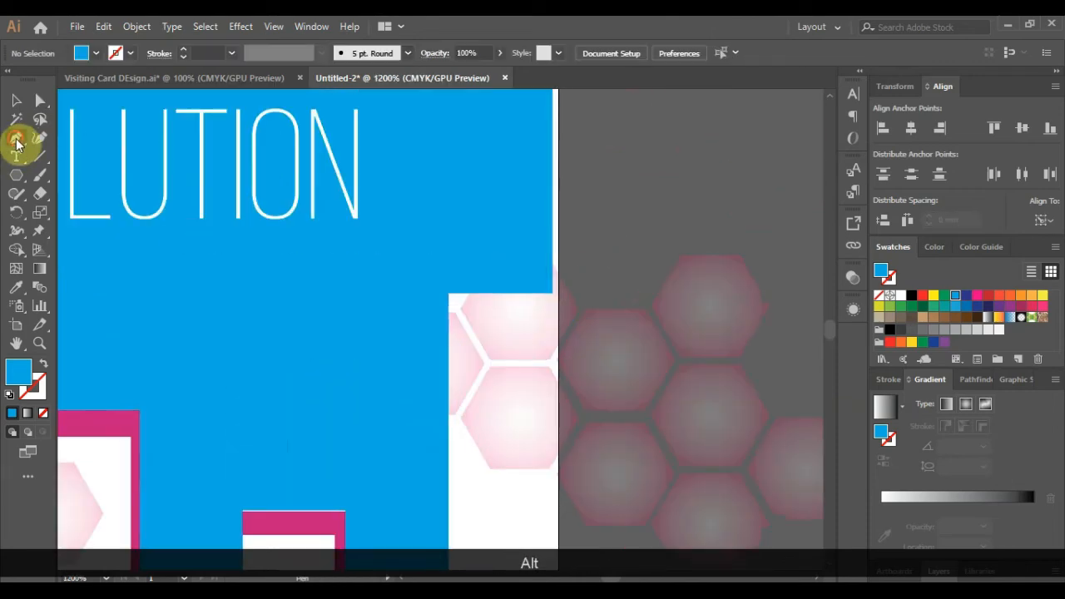
- Draw a shadow path under the key's end with the Pen and eyedrop the shadow pink
left_click(17, 140)
left_click_drag(446, 307, 506, 312)
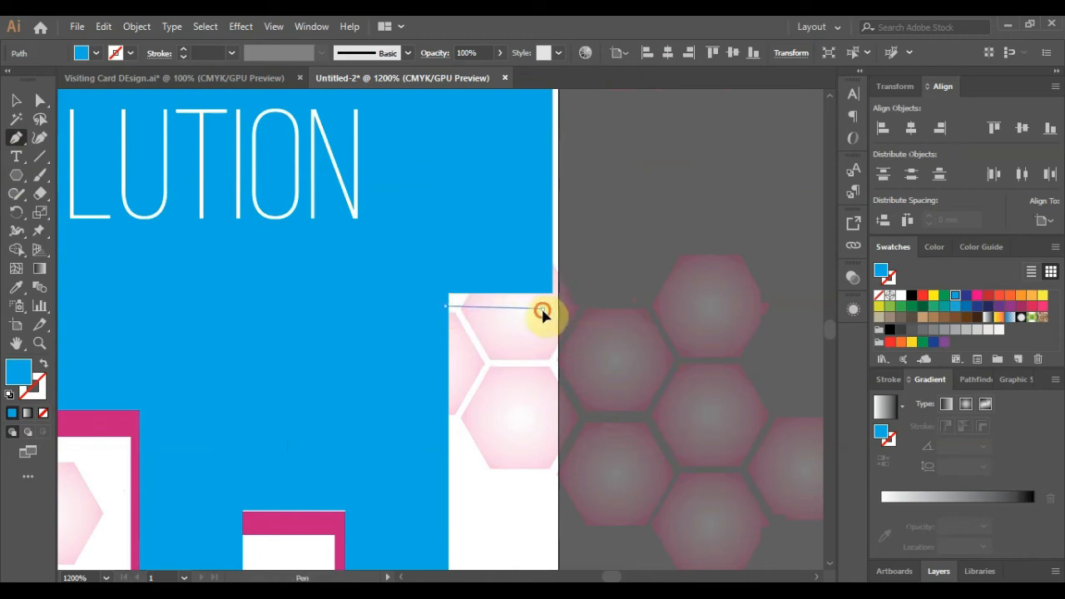
key("ctrl+z")
left_click(542, 306)
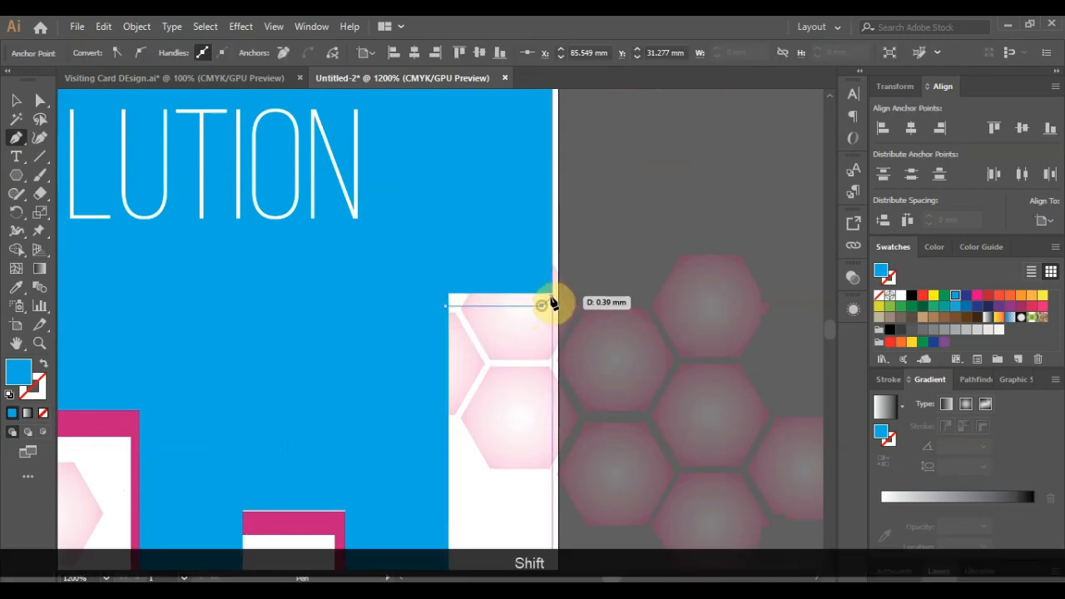
left_click(449, 303)
left_click(16, 287)
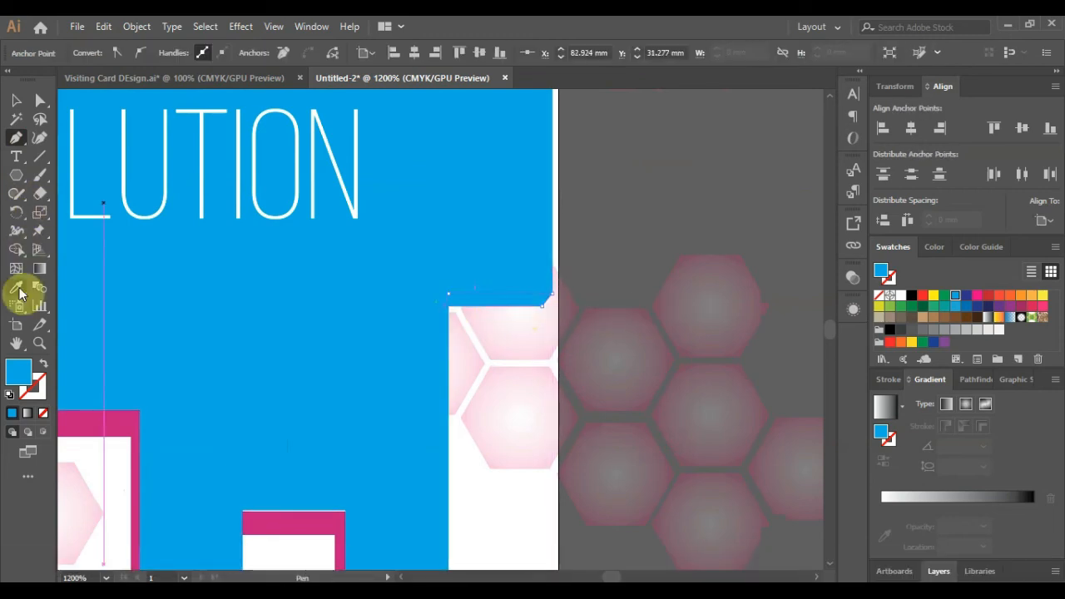
left_click(114, 416)
- Send the new pink shadow shape one level backward behind the key
left_click(16, 101)
left_click(697, 371)
left_click(468, 301)
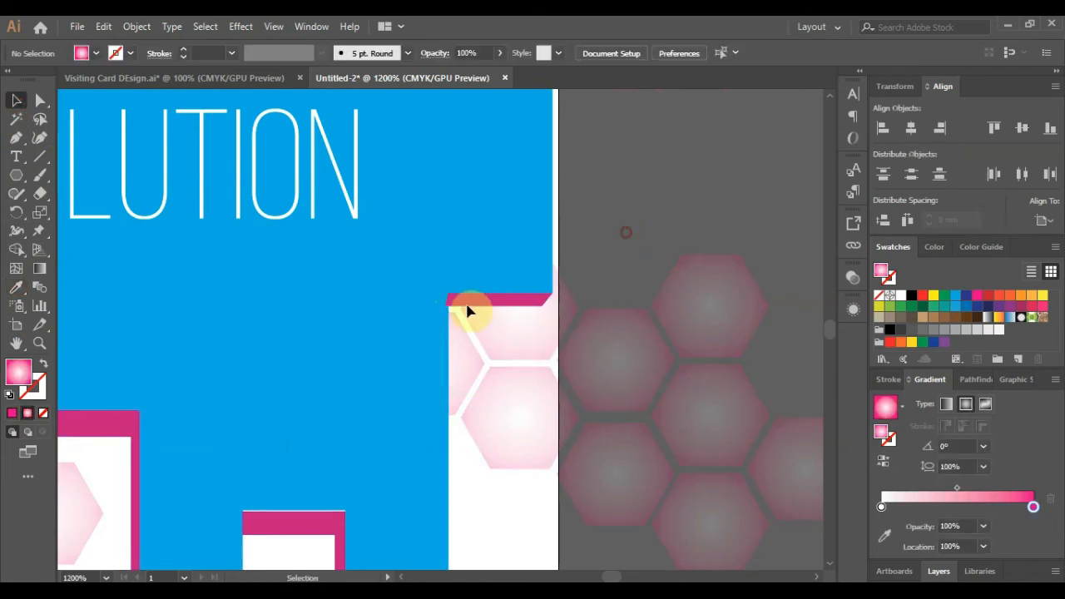
right_click(470, 305)
mouse_move(572, 503)
left_click(684, 538)
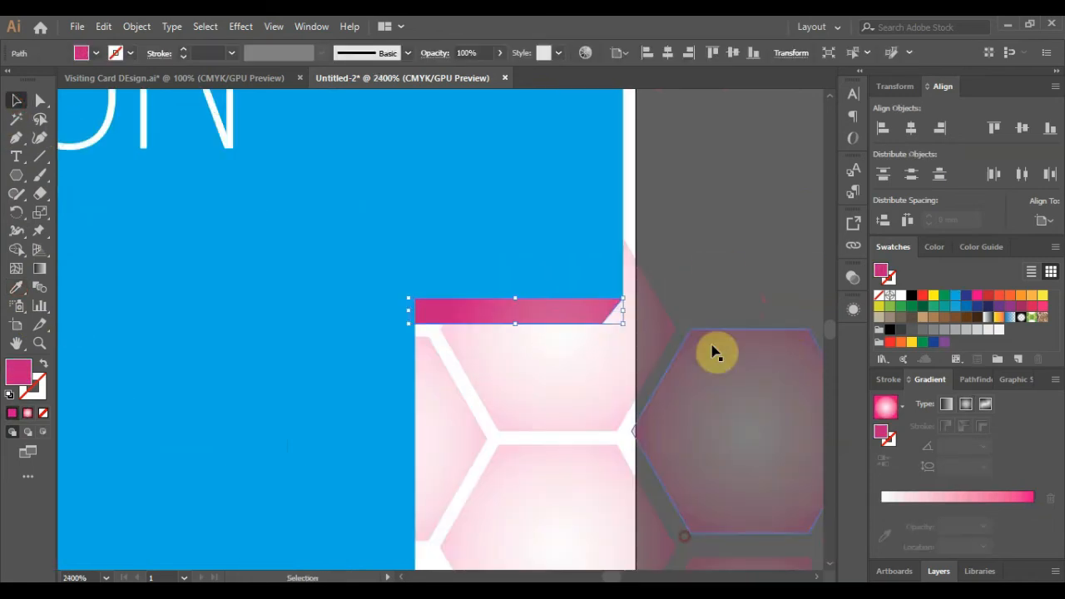
scroll(518, 304, "down", 6)
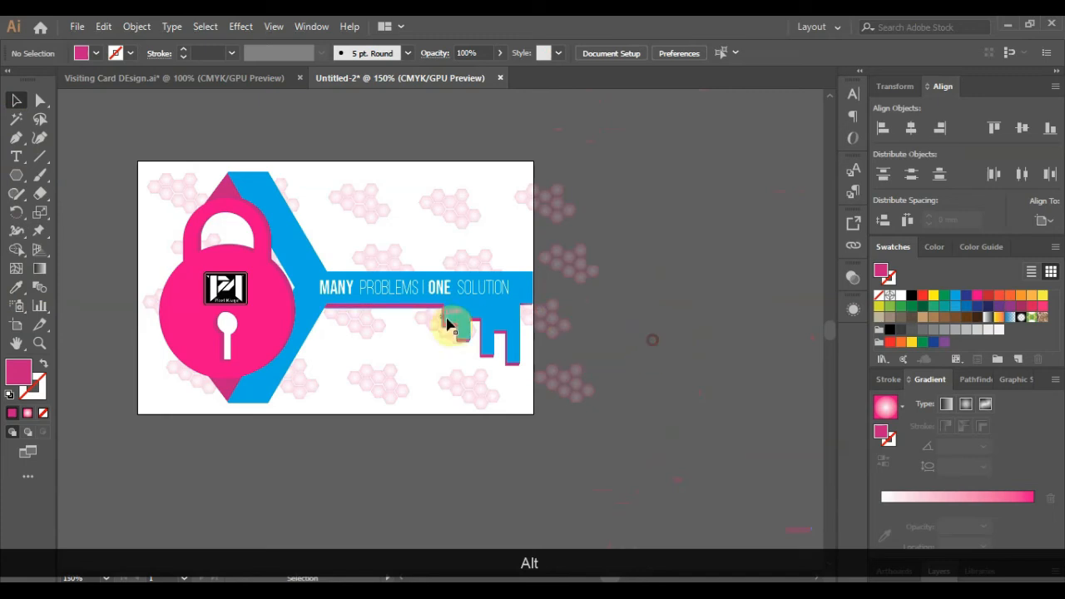
- Create an unfilled 86 × 55 mm rectangle centred on the card
left_click(16, 175)
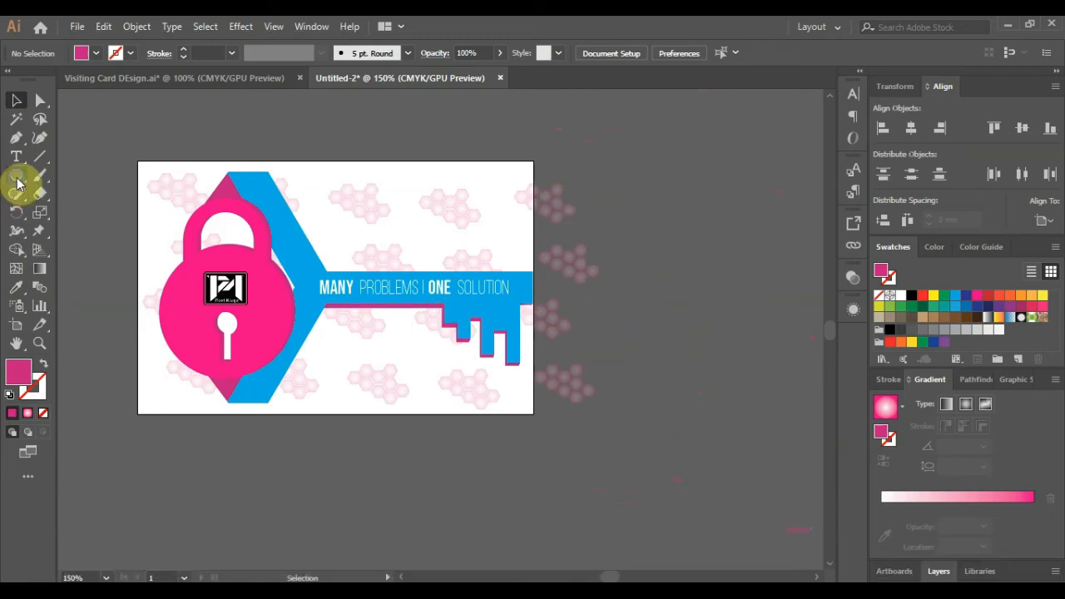
left_click(565, 200)
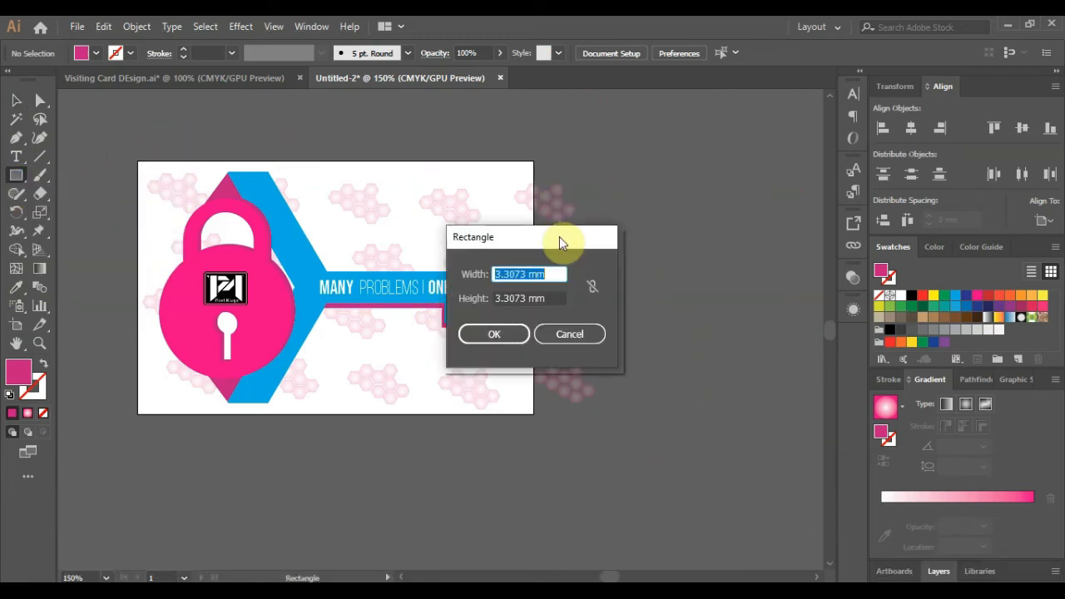
type("86")
key("Tab")
key("Return")
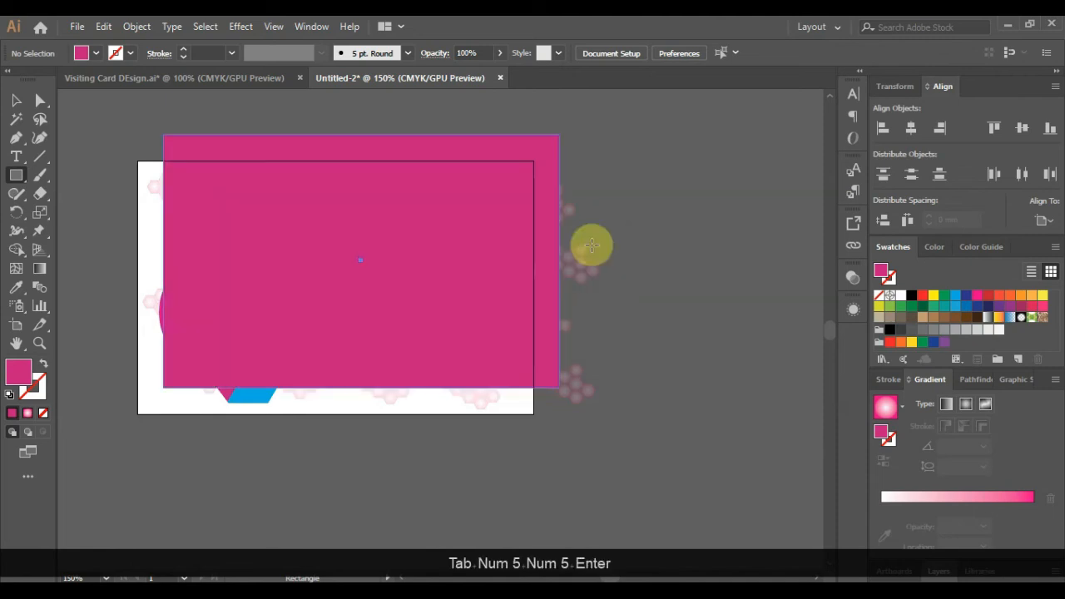
left_click(43, 413)
left_click(911, 127)
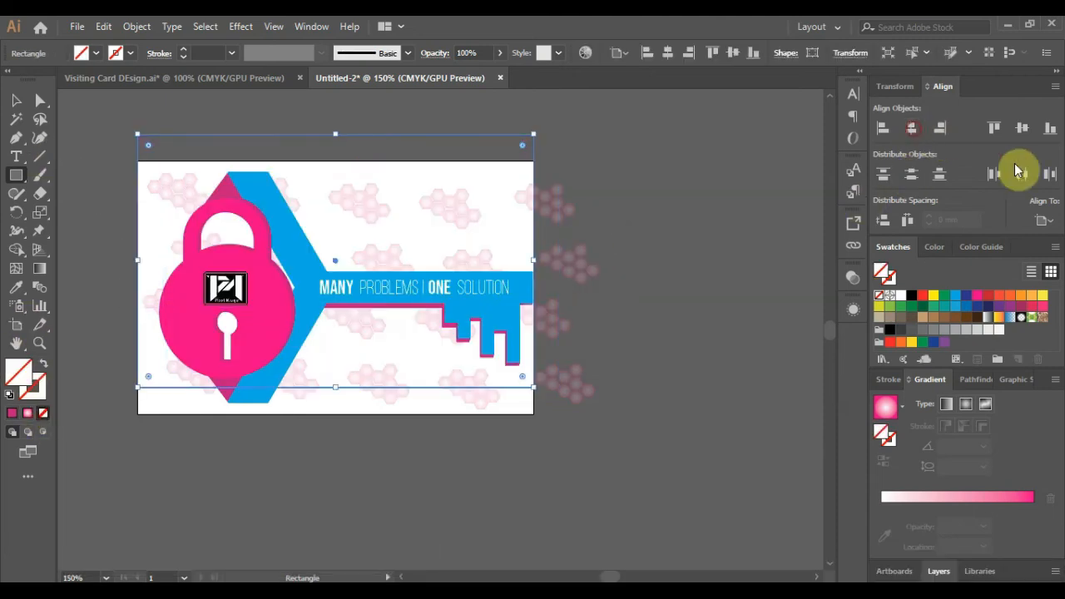
left_click(1022, 128)
- Select the frame, hexagons and key together and make a clipping mask
left_click(16, 101)
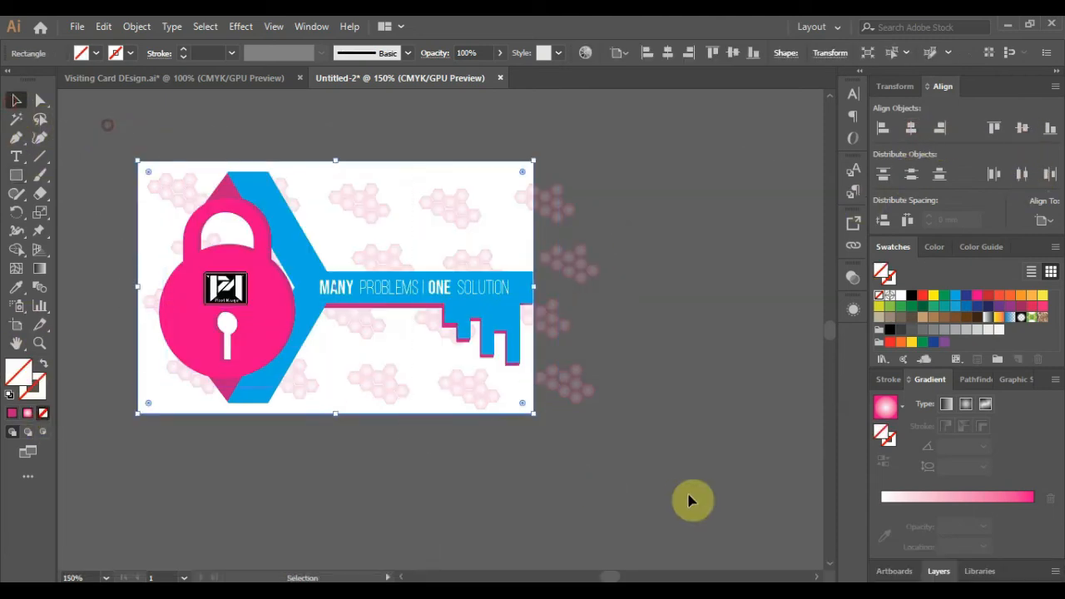
left_click_drag(689, 500, 496, 223)
right_click(497, 223)
left_click(562, 338)
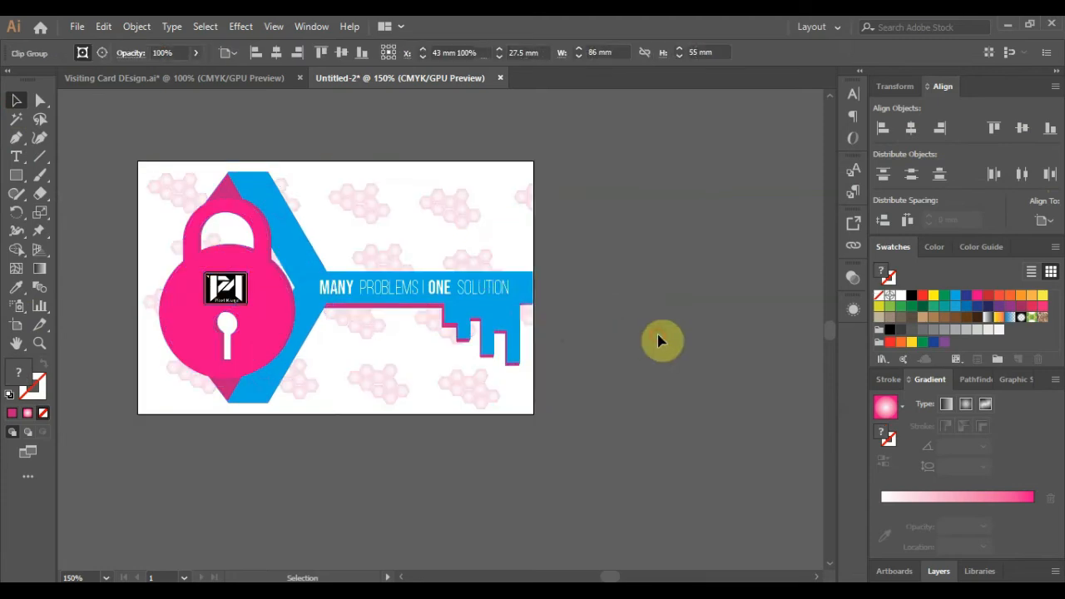
left_click(658, 336)
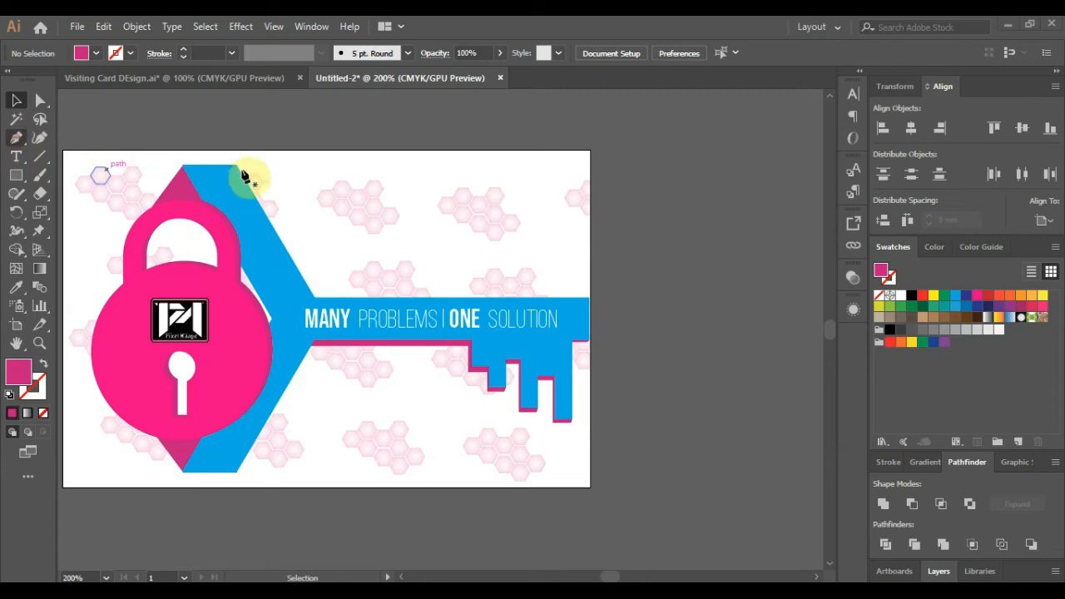
- Pen a closed magenta banner from the blue band's top, above the tagline, to the card's right edge
left_click(245, 164)
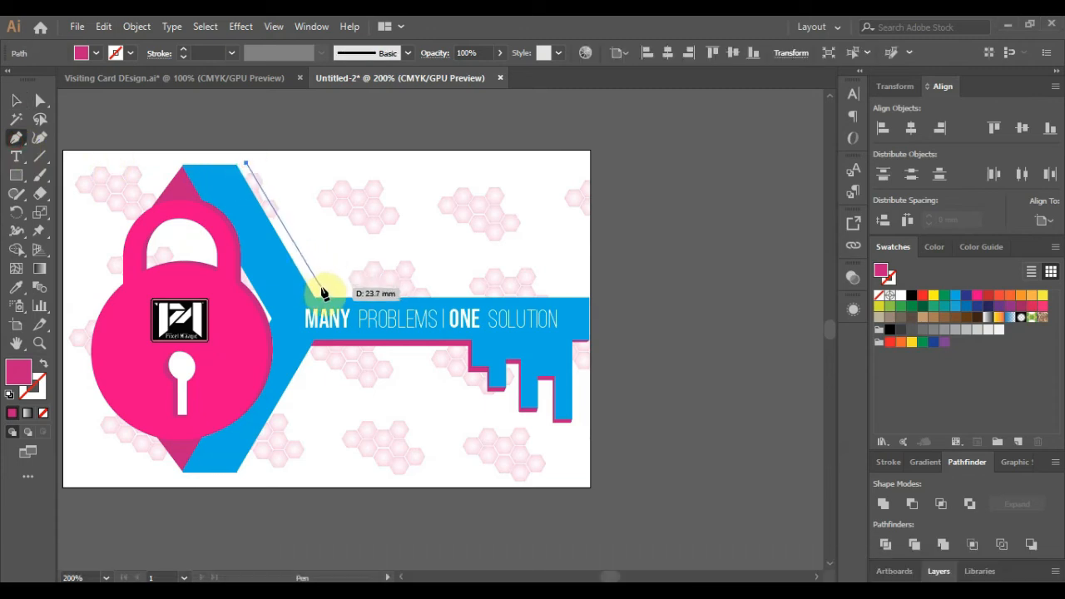
left_click(318, 285)
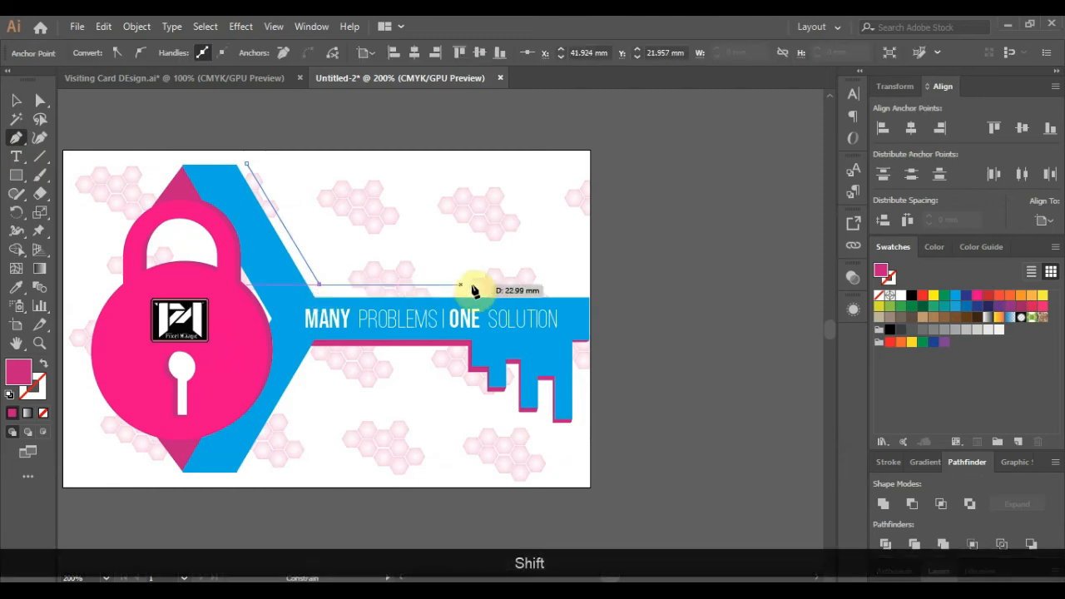
left_click(584, 296, "shift")
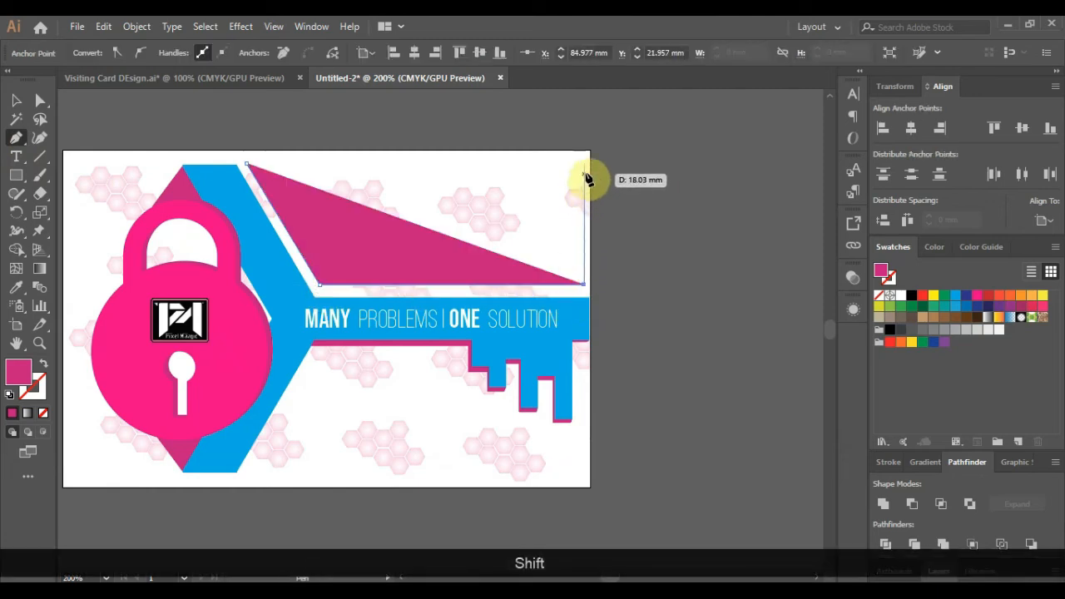
left_click(585, 165, "shift")
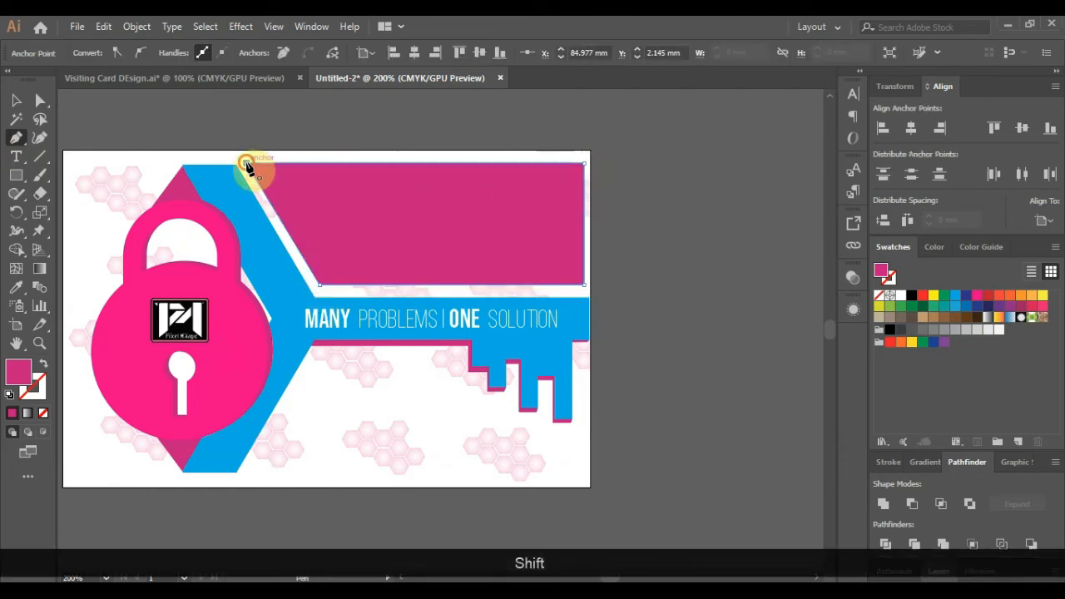
left_click(247, 164, "shift")
left_click(16, 100)
left_click(639, 267)
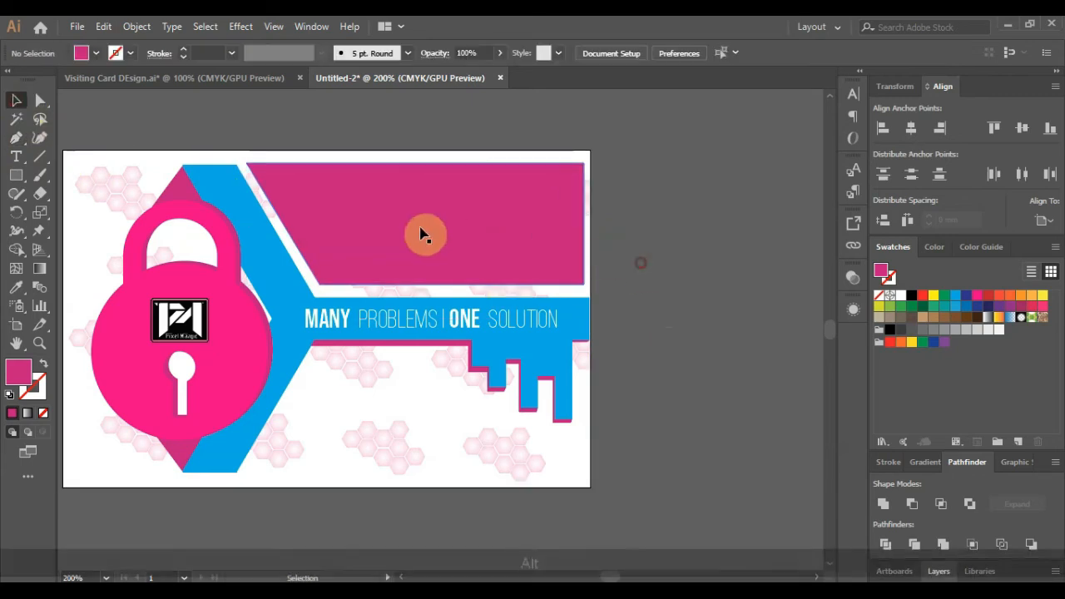
scroll(363, 225, "down", 1, "alt")
scroll(241, 145, "up", 3, "alt")
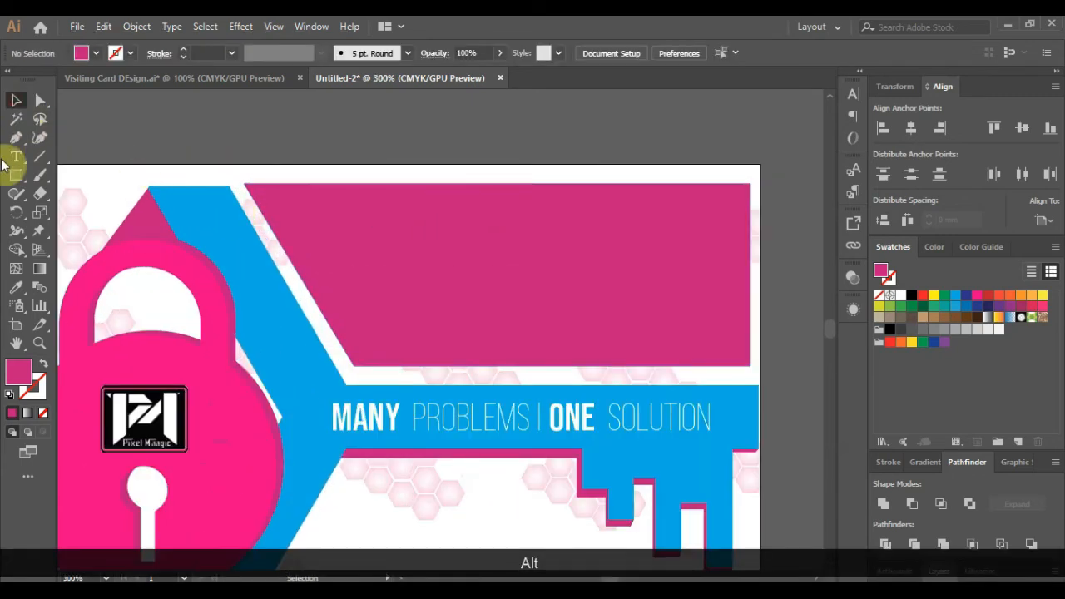
- Type the two-line postal address ending 751007 in Nexa Light on the pink banner
left_click(15, 158)
left_click(325, 221)
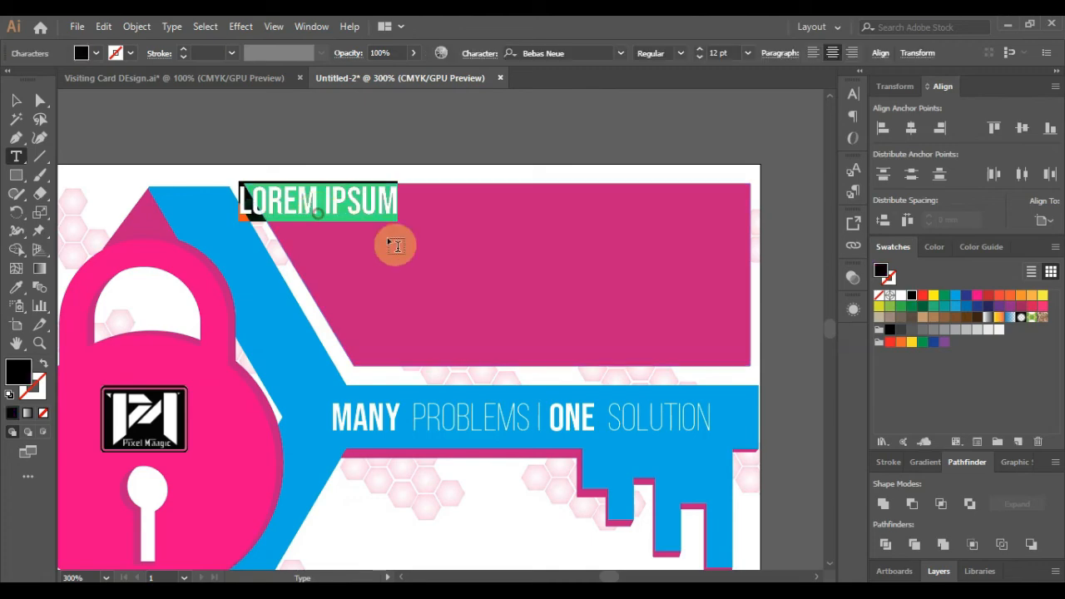
type("nu")
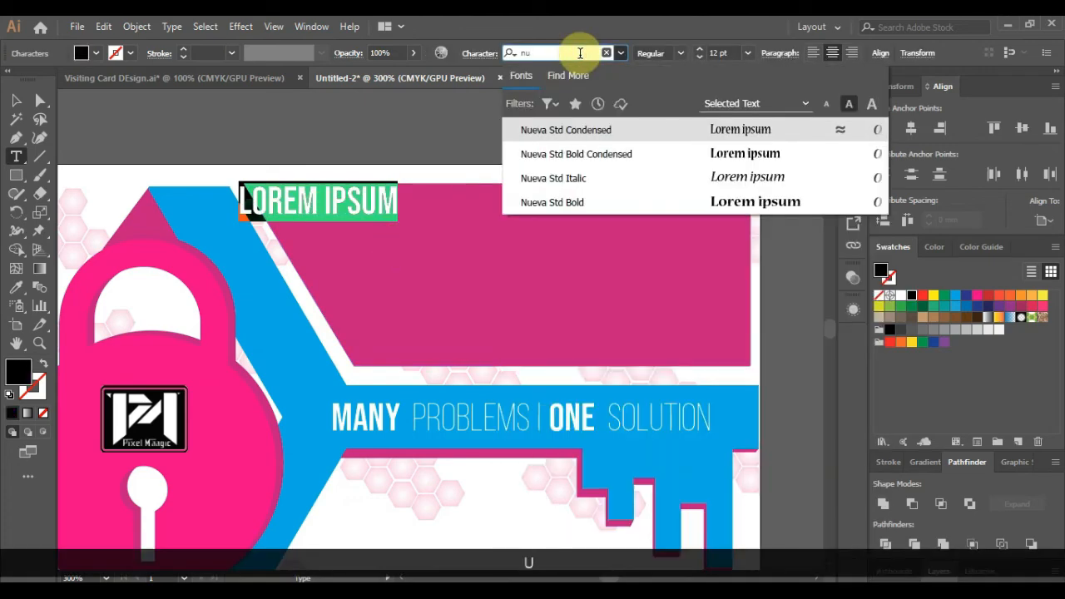
key("BackSpace")
type("exa")
key("Down")
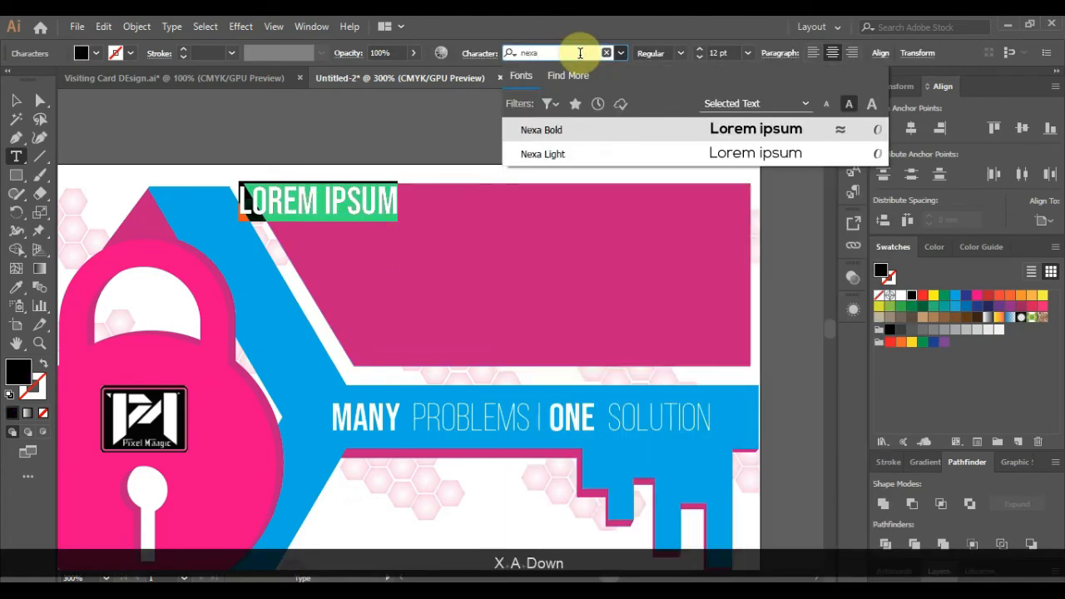
key("Return")
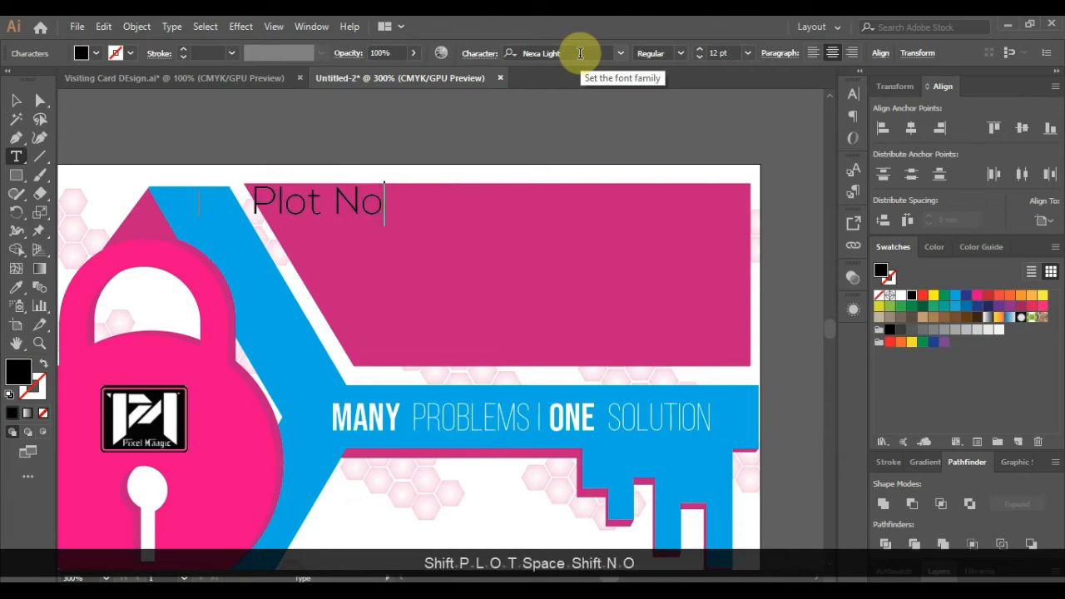
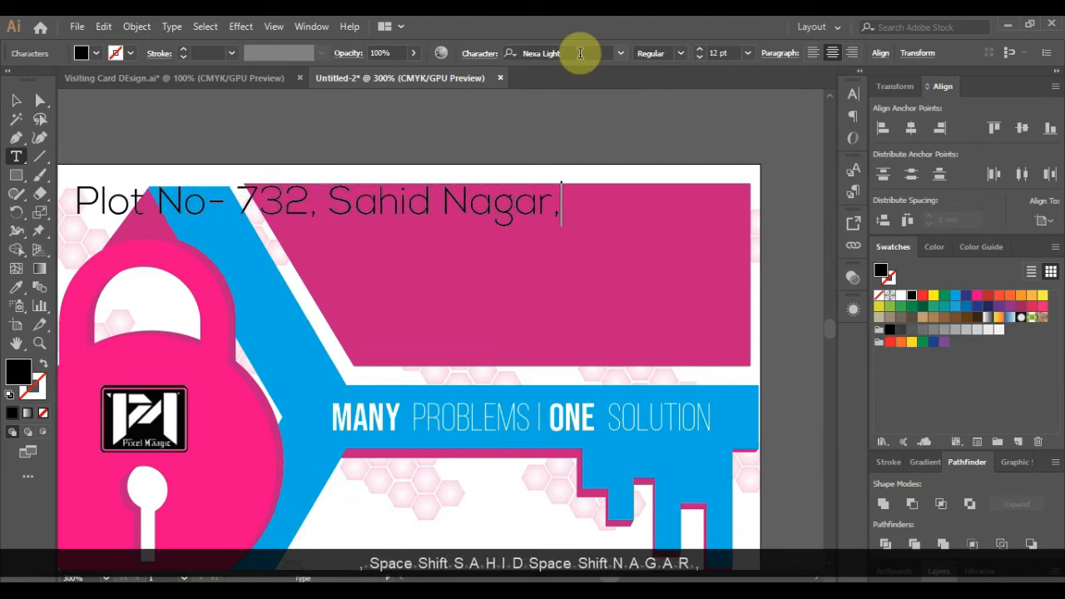
key("Return")
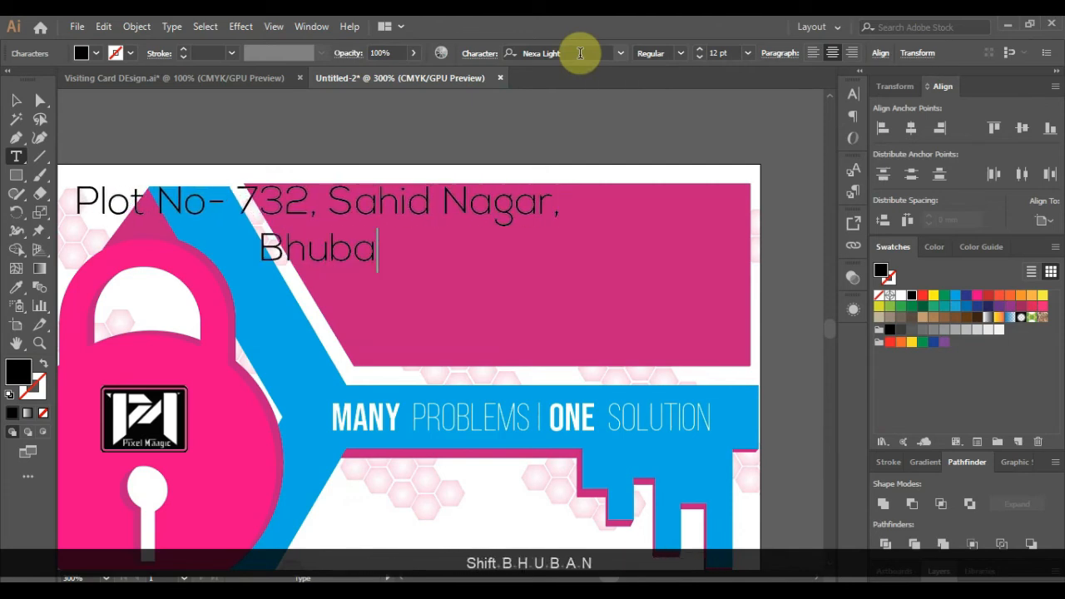
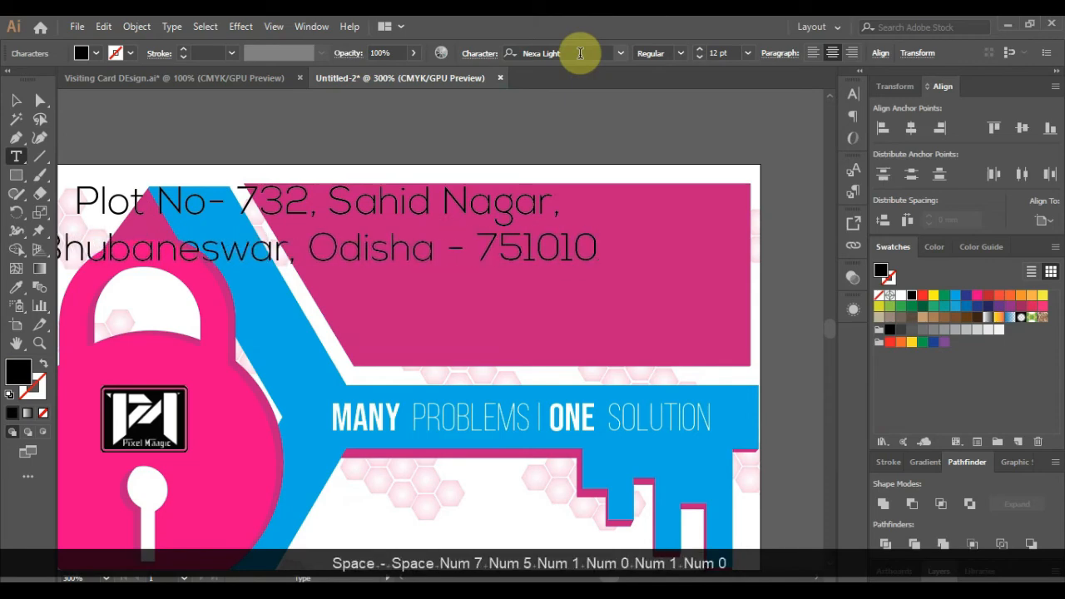
- Right-align the address and place it on the pink banner, trying 10 pt then 9 pt
key("alt")
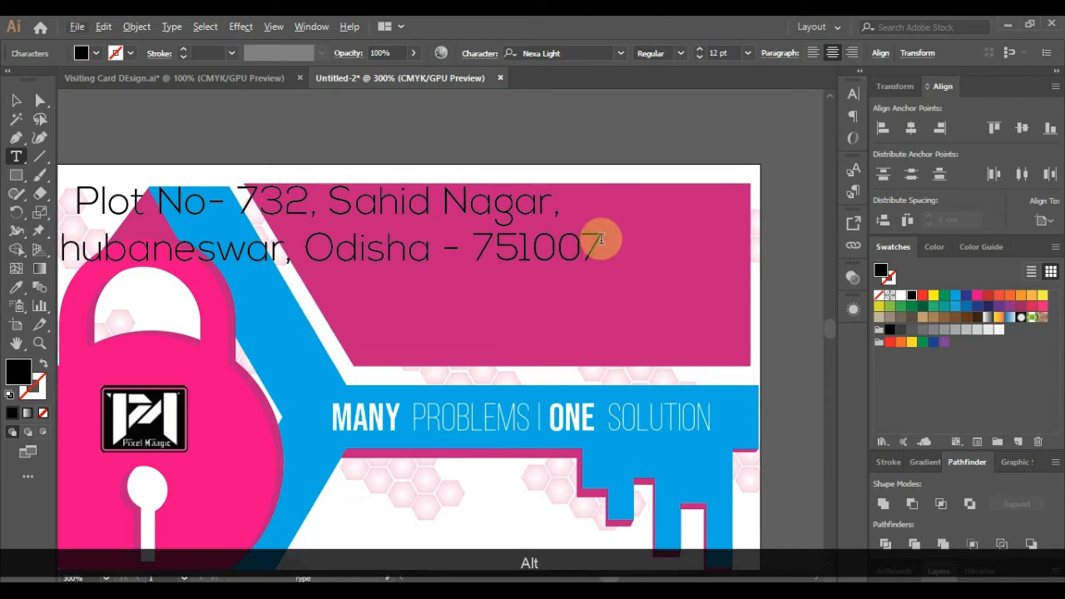
left_click_drag(601, 240, 77, 196)
left_click(851, 53)
key("Escape")
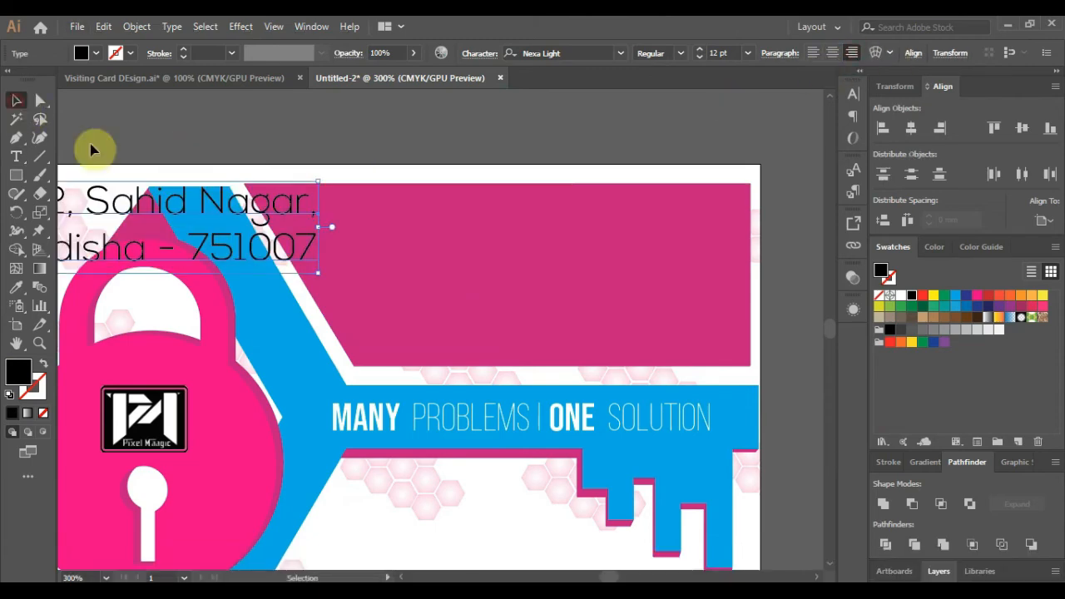
left_click_drag(241, 212, 668, 232)
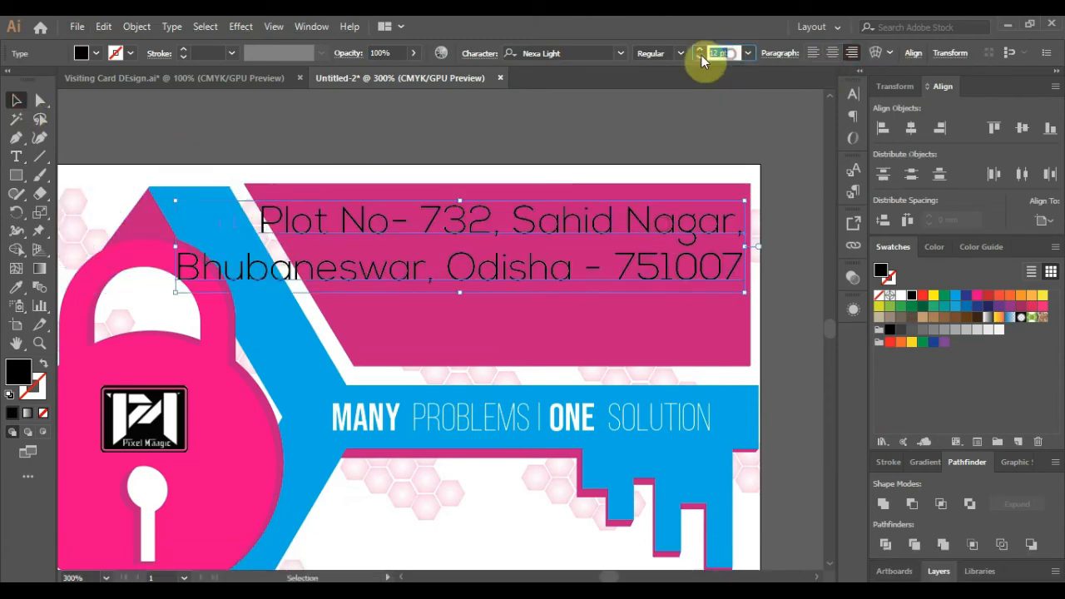
type("10")
key("Return")
type("9")
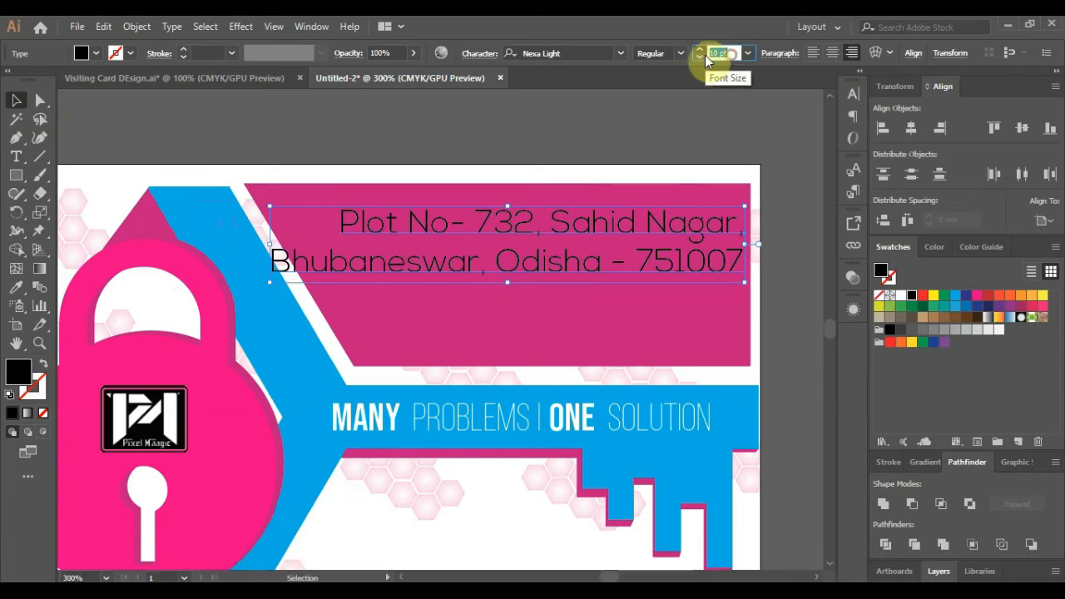
key("Return")
left_click_drag(663, 232, 669, 305)
scroll(458, 317, "up", 1)
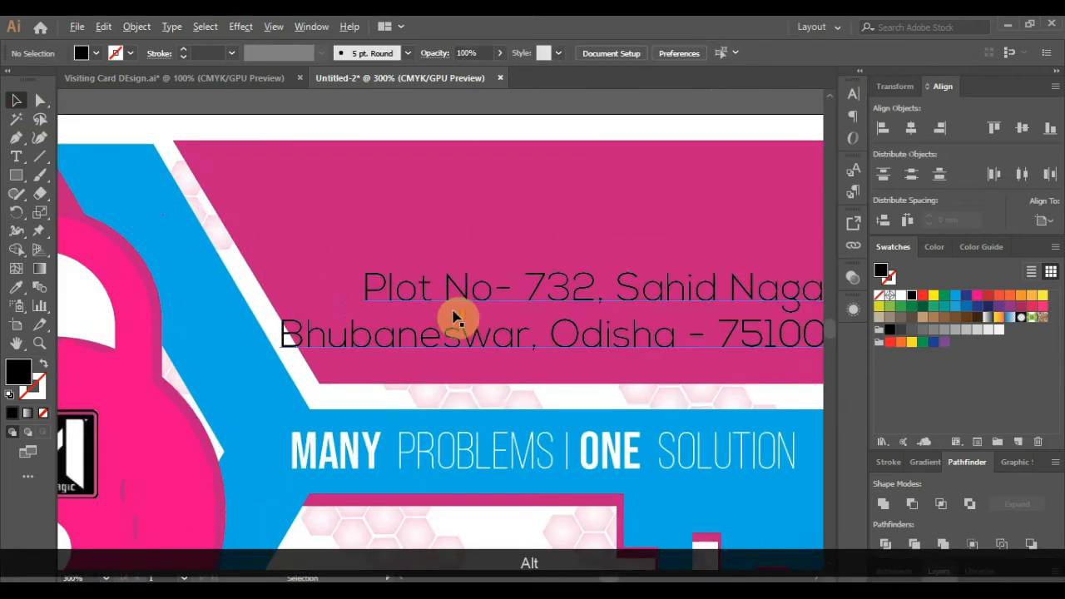
- Make the address yellow at 8 pt, set it near the banner's right edge, and duplicate it above
left_click(929, 297)
left_click(901, 297)
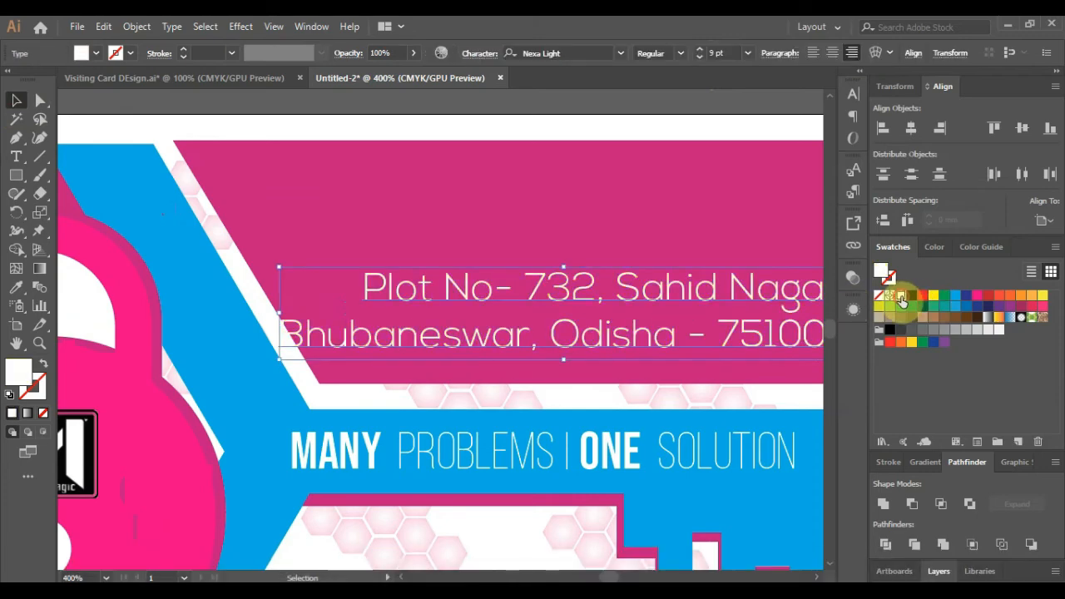
left_click(933, 297)
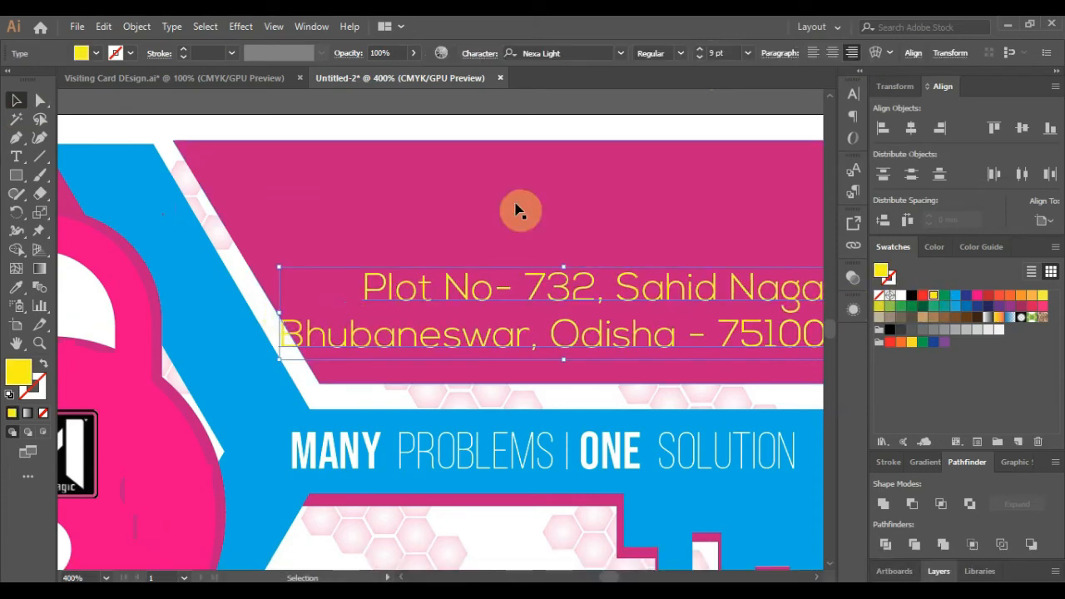
left_click(703, 52)
type("8")
key("Return")
scroll(624, 221, "down", 1)
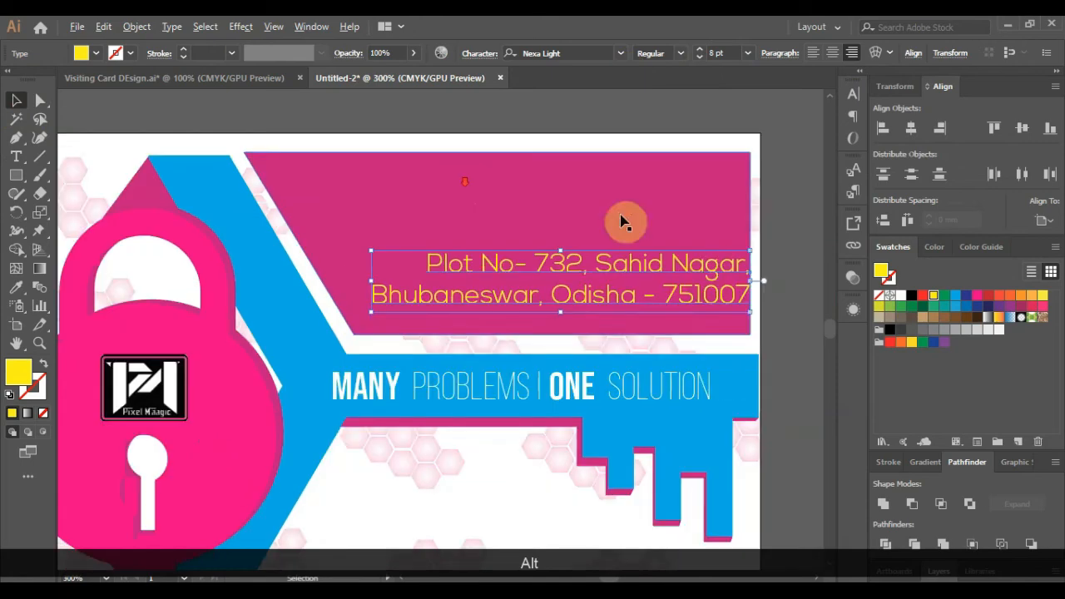
left_click_drag(685, 280, 670, 276)
key("Down")
key("Down")
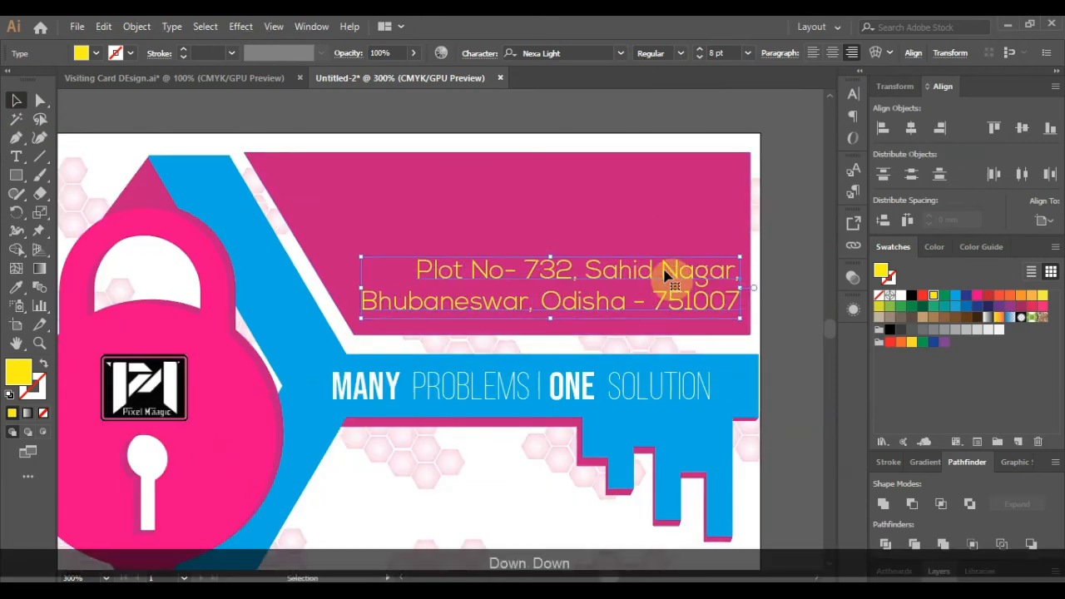
key("Down")
key("Down")
left_click(792, 302)
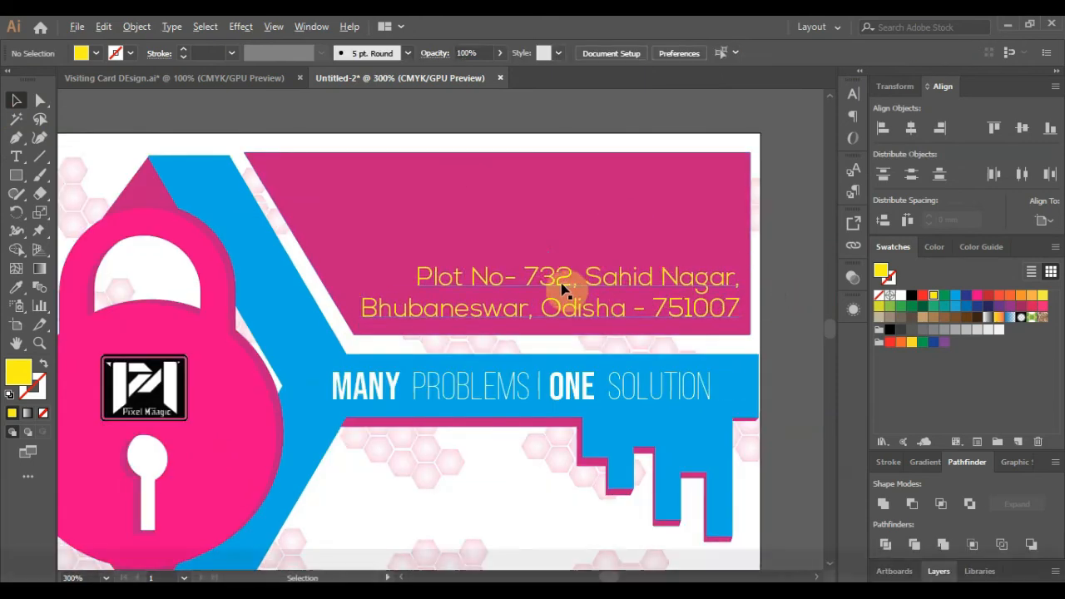
left_click_drag(561, 287, 564, 212)
double_click(563, 208)
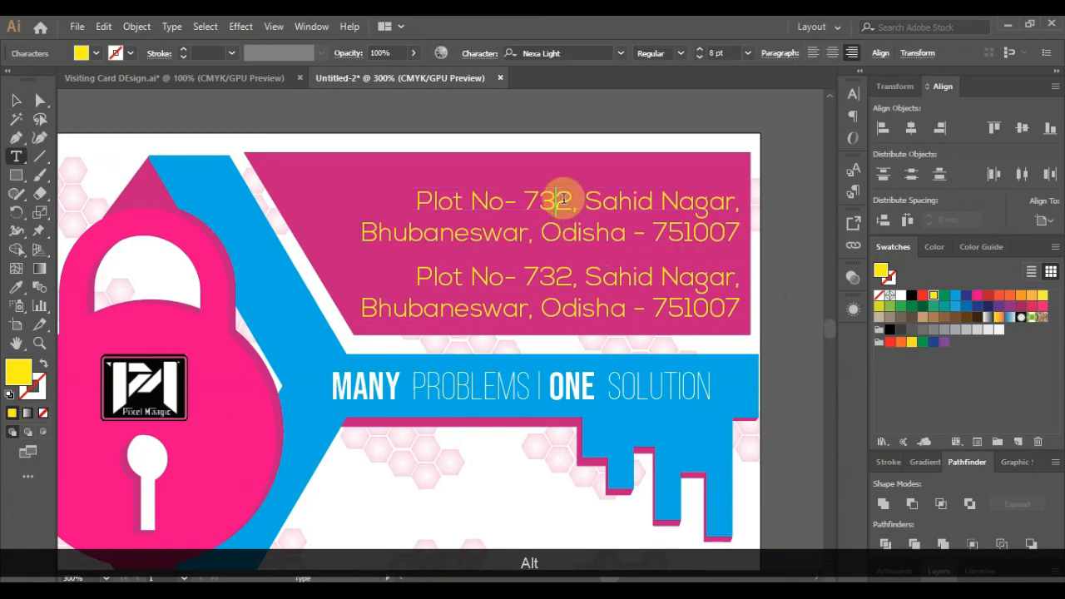
key("Down")
key("End")
key("shift+Home")
key("shift+Up")
type("Pixel Maagic")
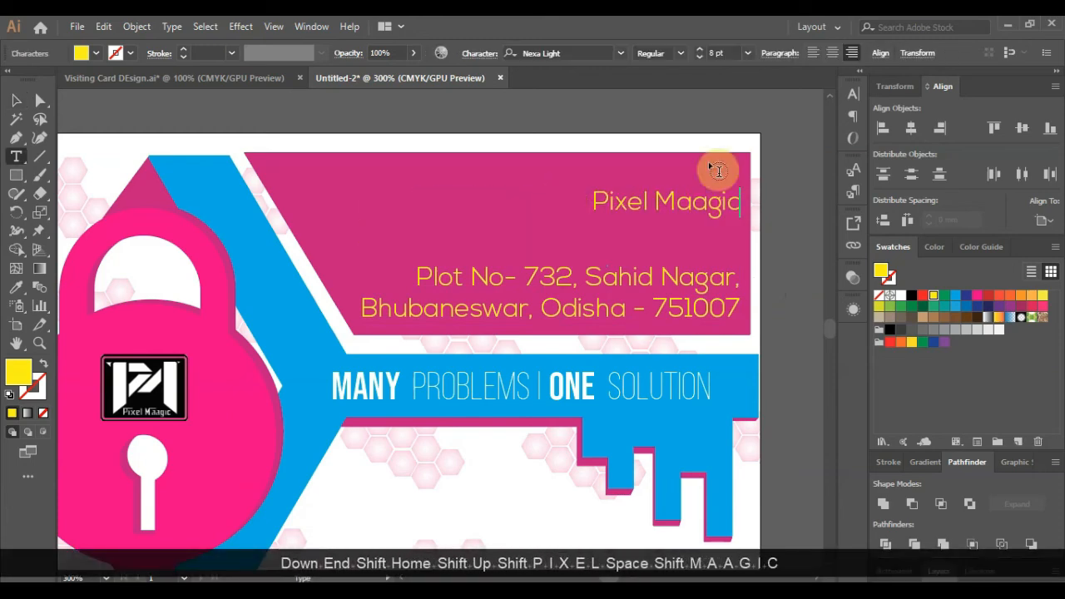
left_click(11, 100)
left_click_drag(662, 210, 594, 241)
left_click(416, 179)
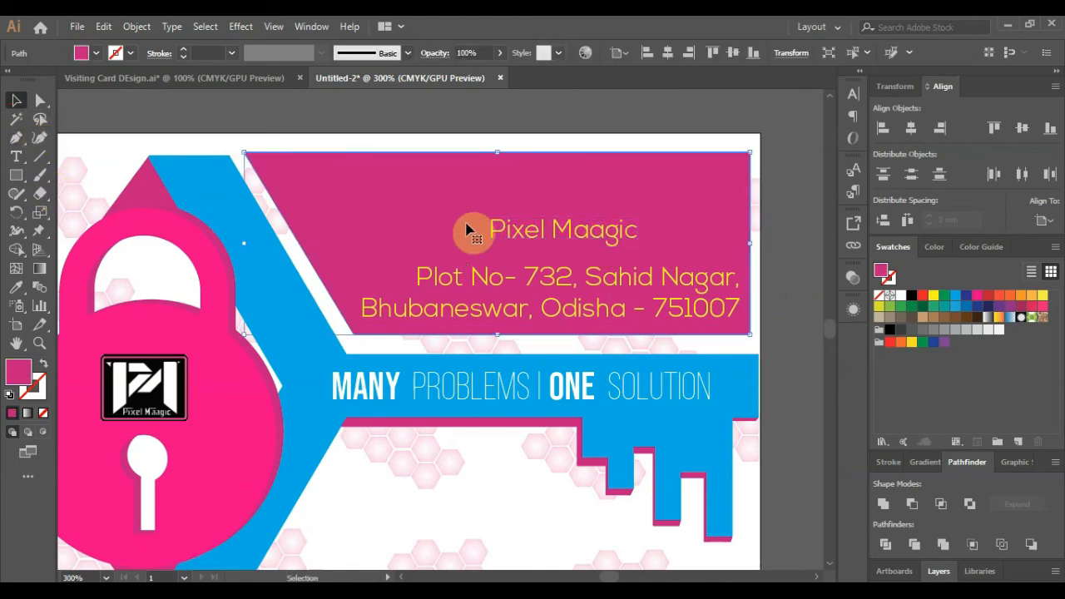
left_click(500, 231)
double_click(485, 232)
left_click_drag(489, 229, 670, 231)
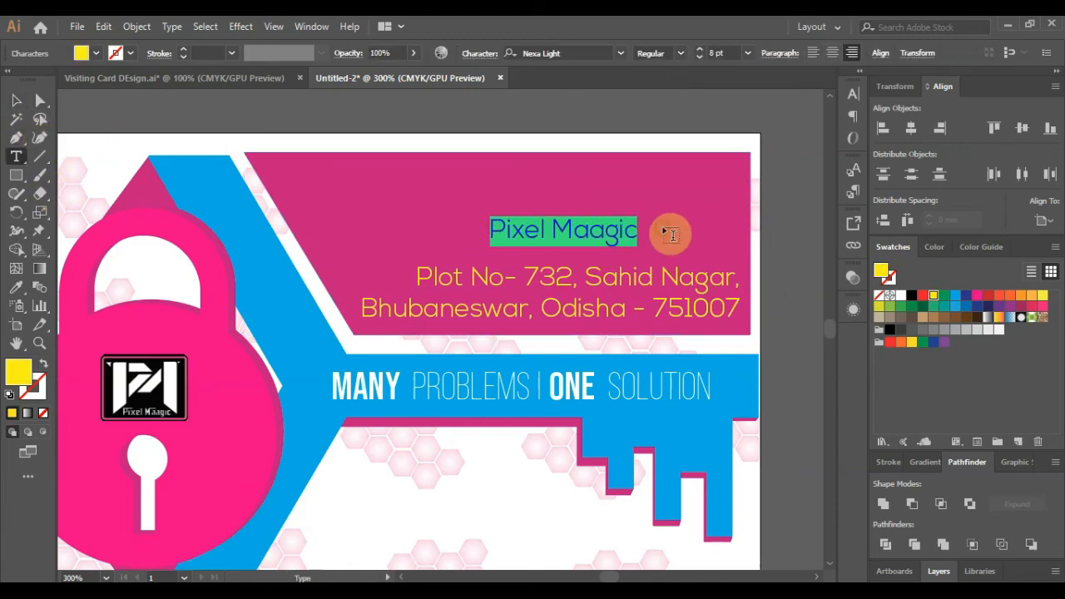
key("ctrl+u")
left_click(670, 239)
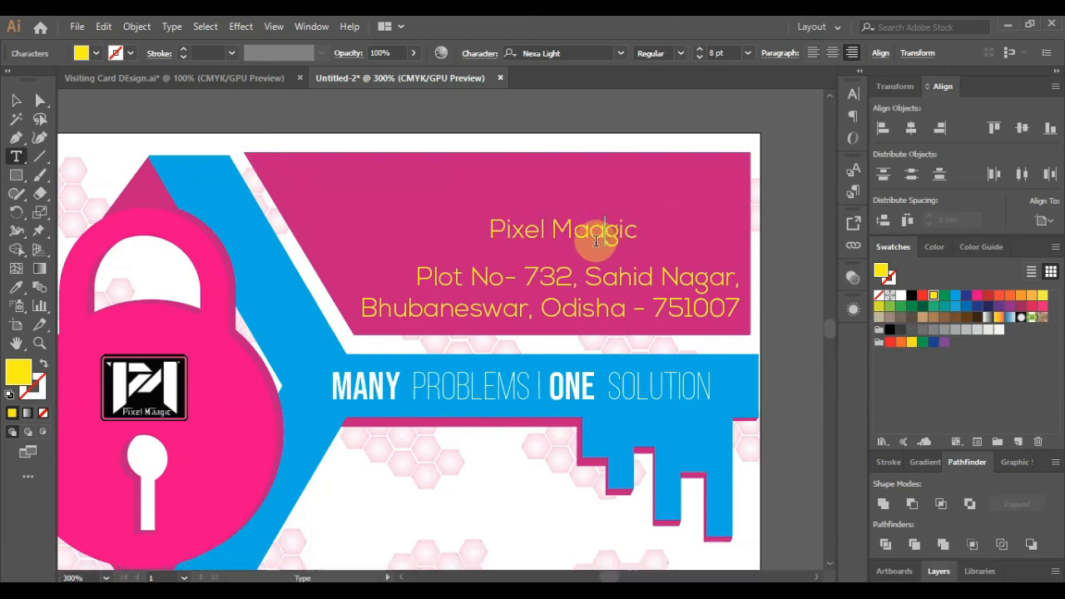
left_click(18, 98)
left_click(289, 123)
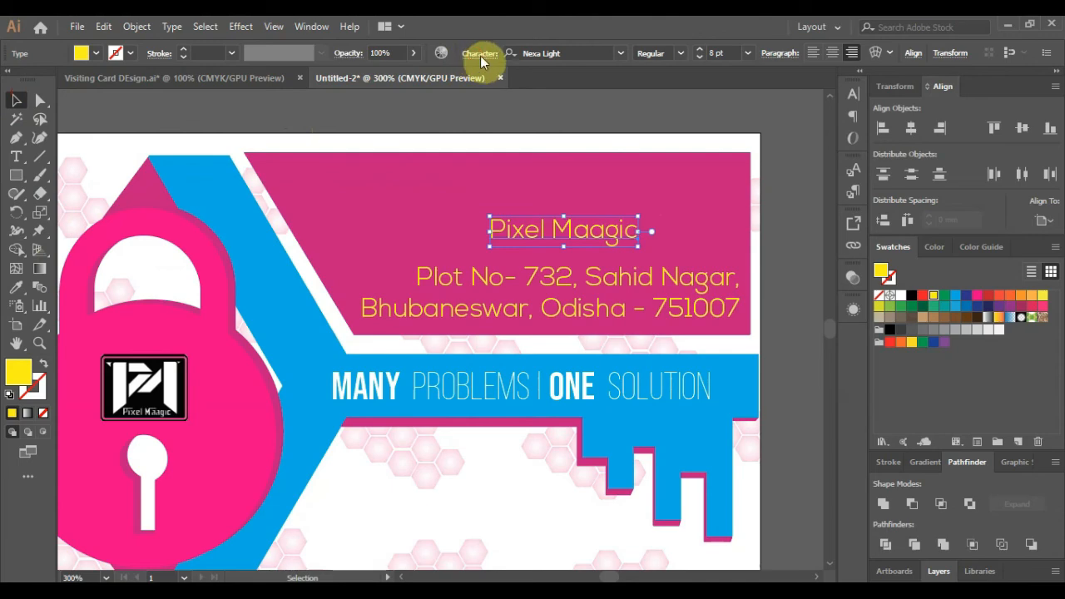
left_click(480, 55)
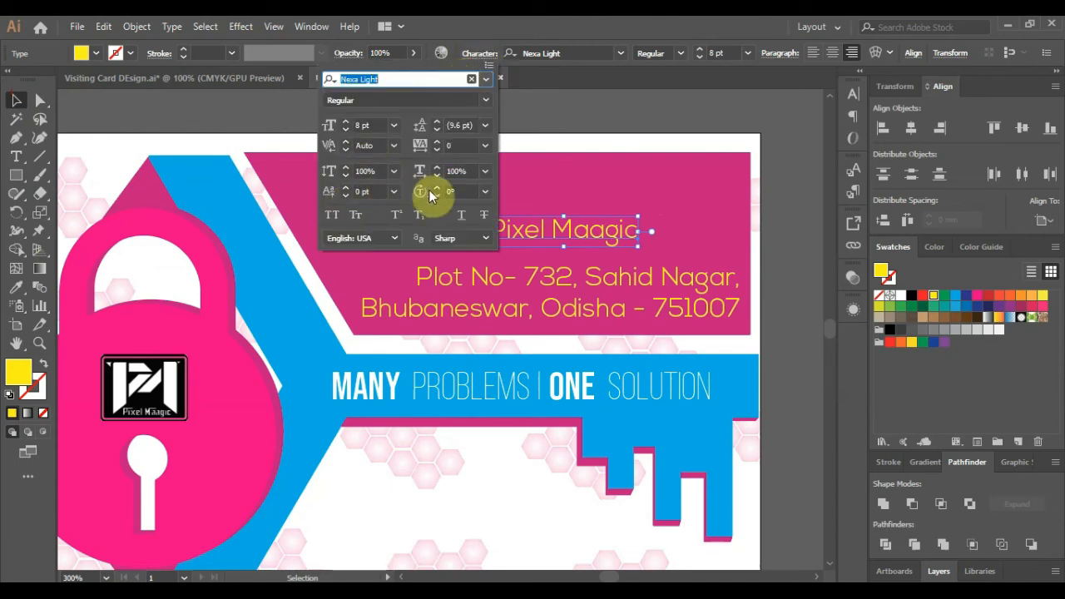
left_click(462, 217)
left_click(19, 100)
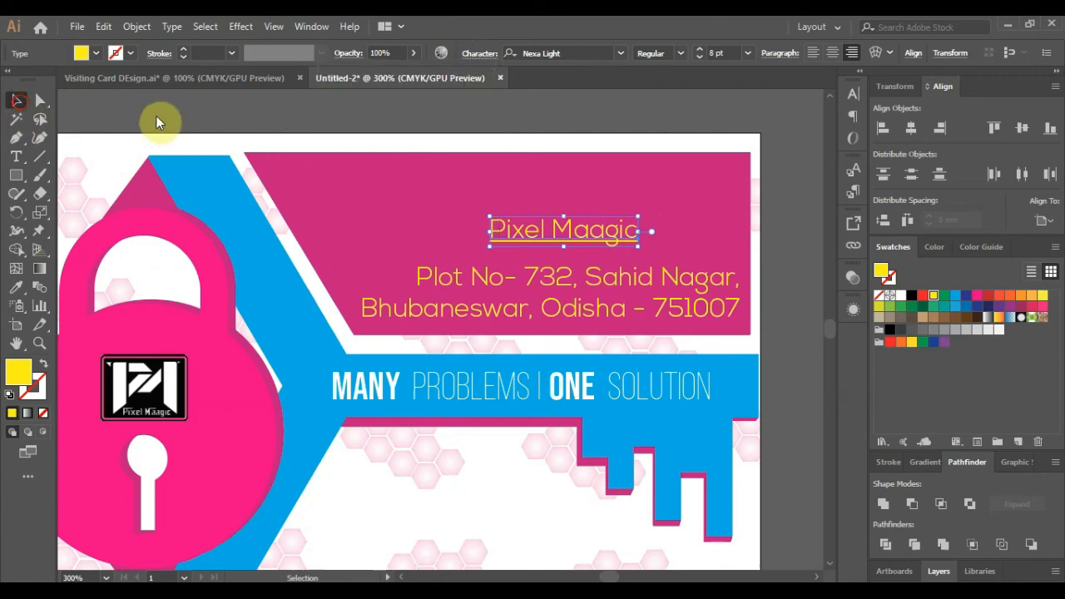
left_click(564, 119)
key("ctrl")
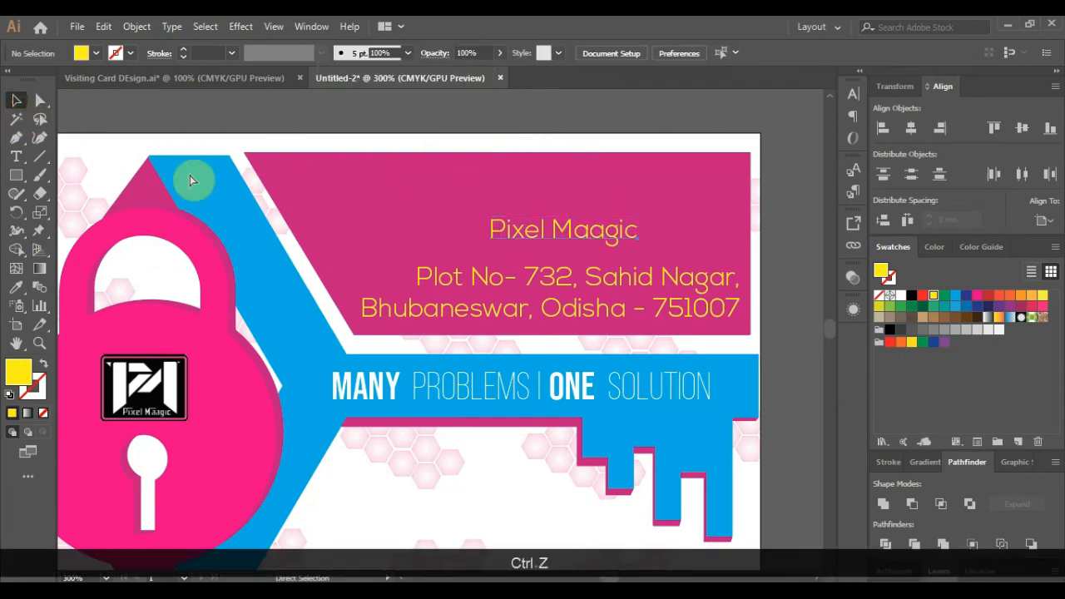
- Draw a thin yellow bar under the Pixel Maagic heading, aligned to meet the letter g
left_click(17, 174)
scroll(628, 253, "up", 2)
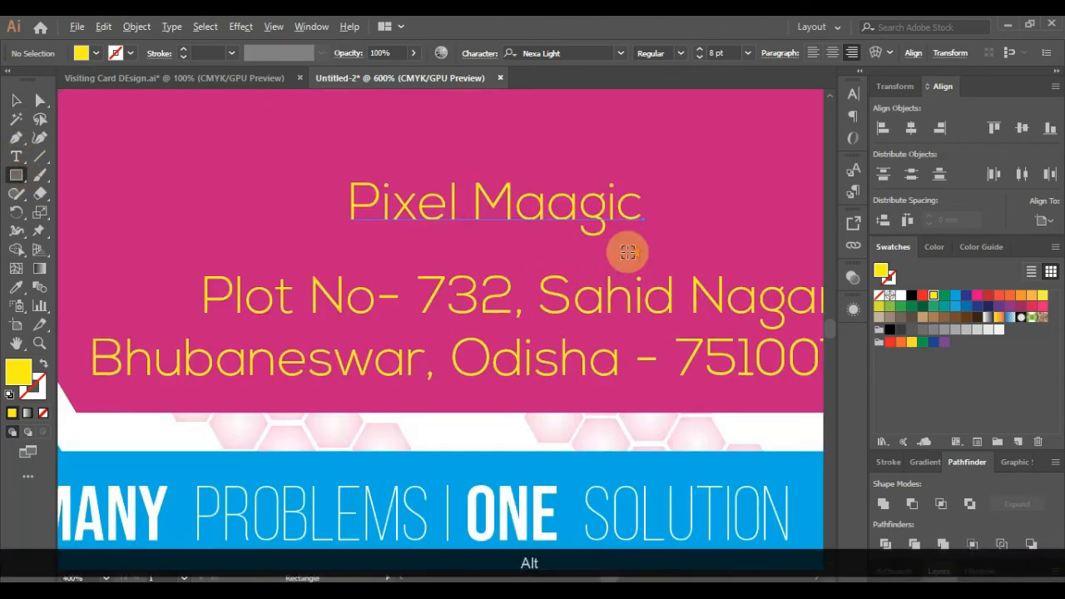
scroll(366, 235, "up", 1)
left_click_drag(345, 227, 657, 225)
scroll(571, 214, "up", 6)
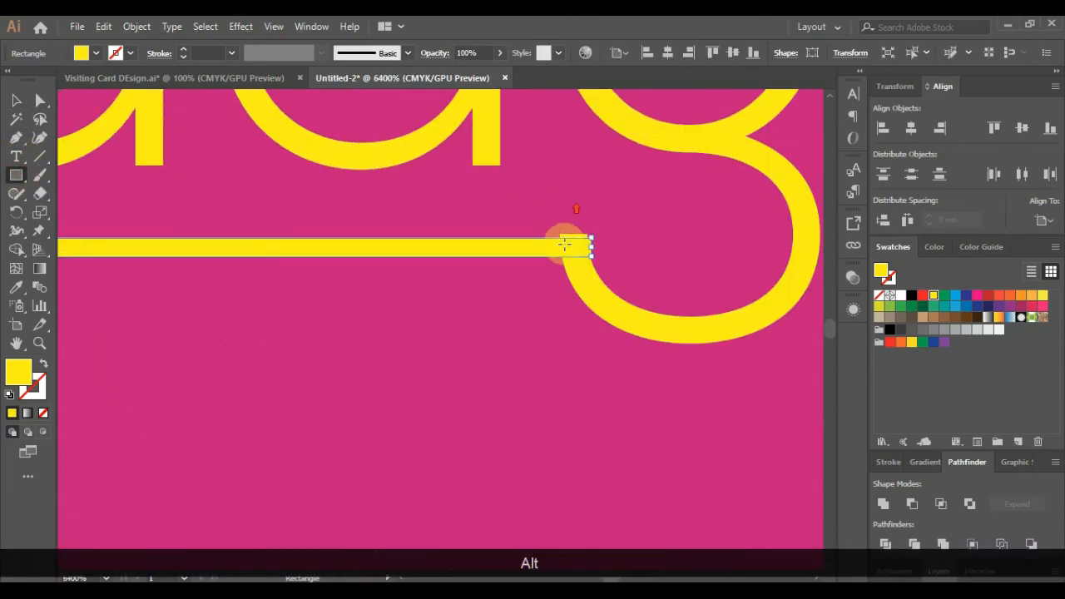
left_click_drag(542, 205, 542, 205)
scroll(483, 280, "down", 6)
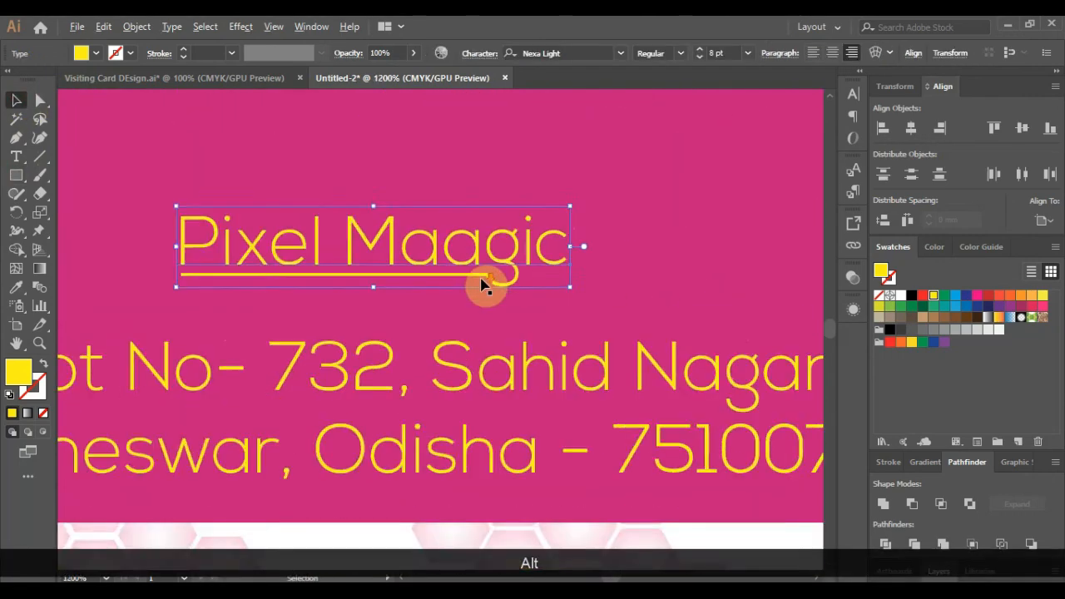
scroll(482, 281, "down", 2)
- Select the underline bar together with the Pixel Maagic heading to group them
left_click(641, 271)
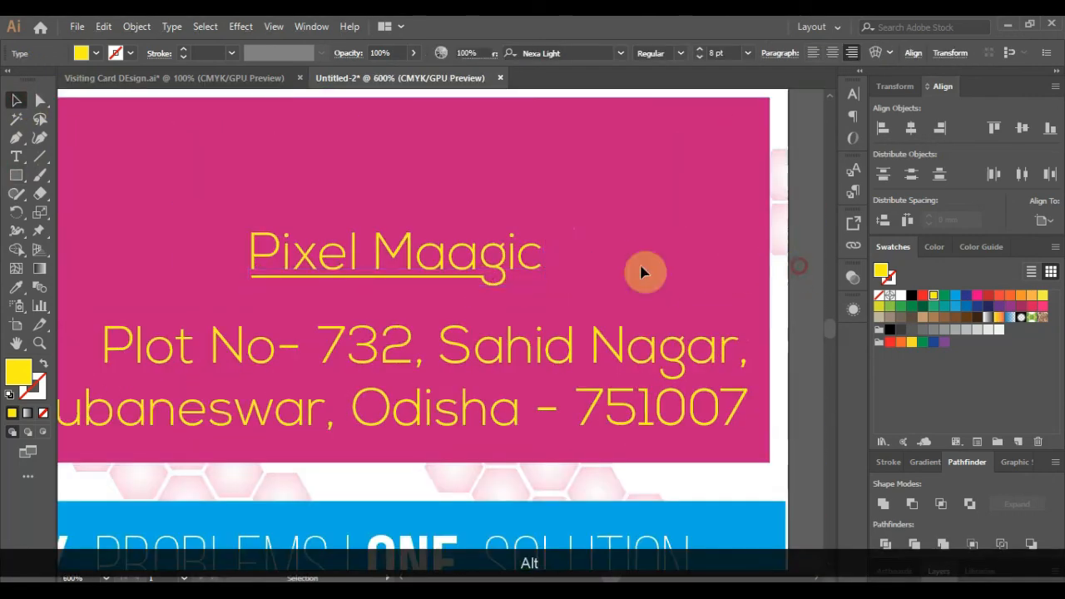
left_click(459, 277)
left_click(452, 257, "shift")
scroll(491, 279, "down", 2)
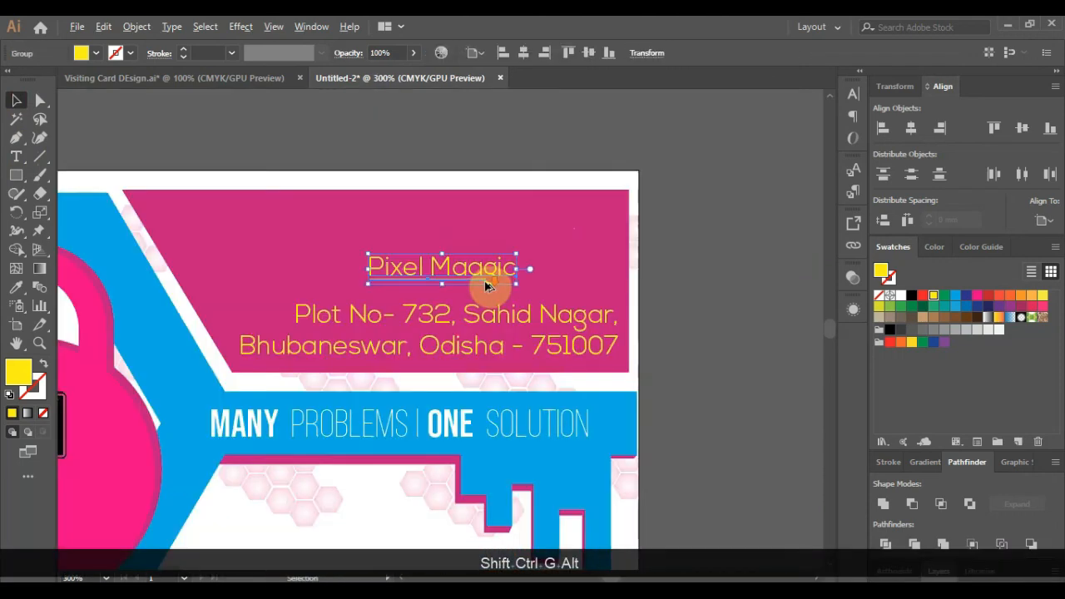
left_click(743, 322)
scroll(449, 306, "down", 1)
scroll(341, 298, "up", 1)
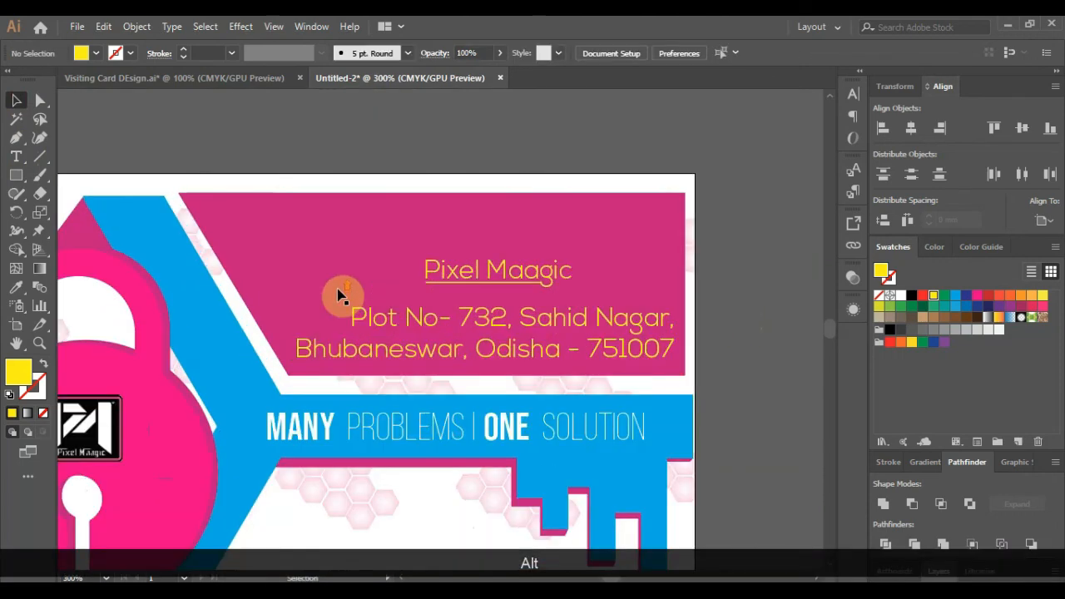
- Open Visiting Card Symbols.pdf from the recent files list
left_click(76, 28)
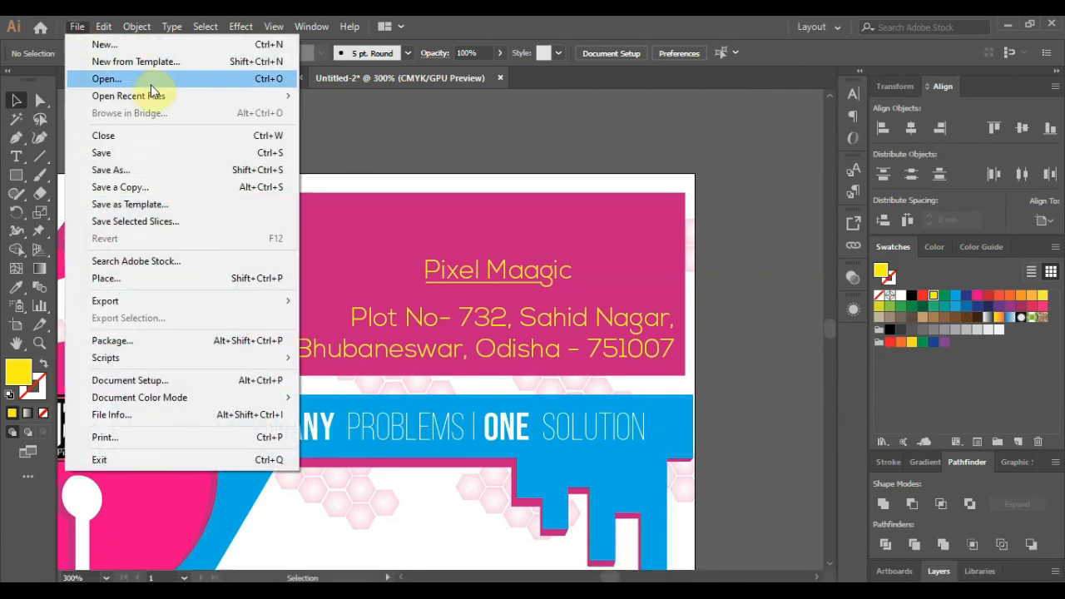
mouse_move(182, 100)
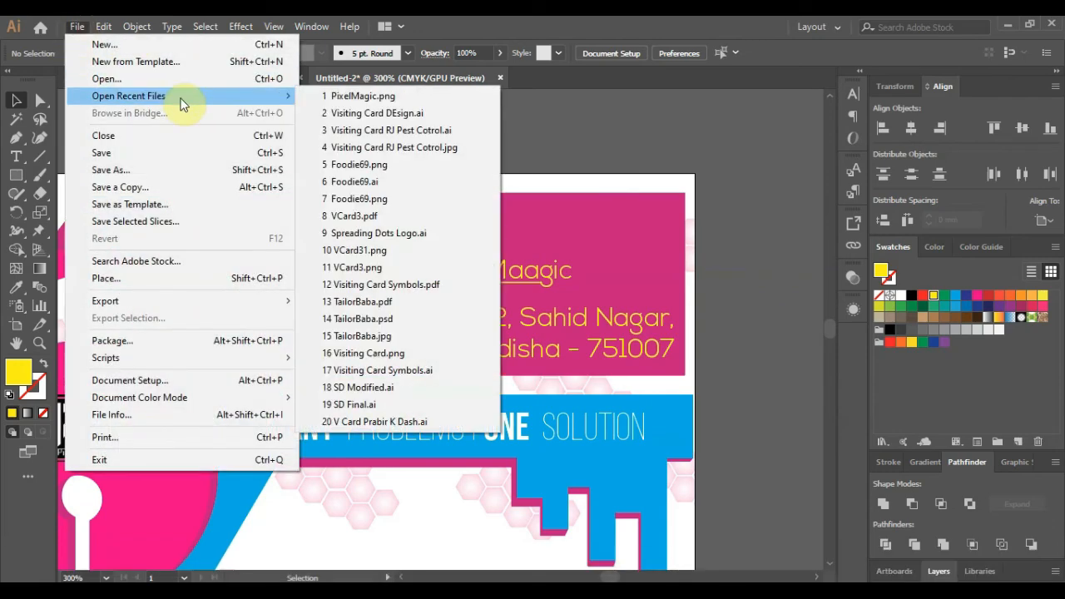
left_click(403, 285)
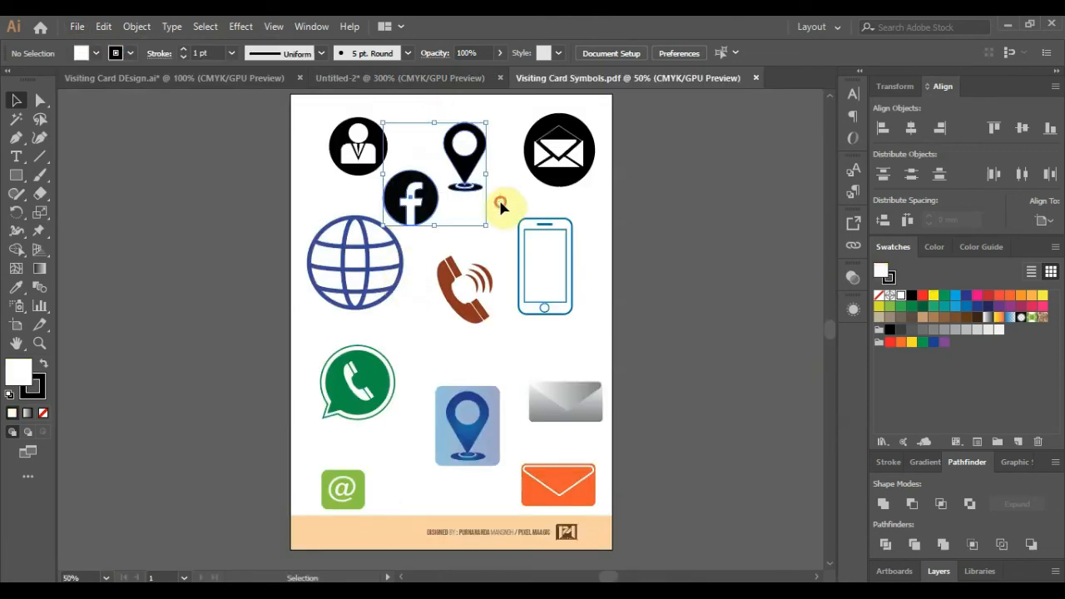
- Copy only the location pin icon and return to the business card document
left_click(444, 114)
left_click(463, 162)
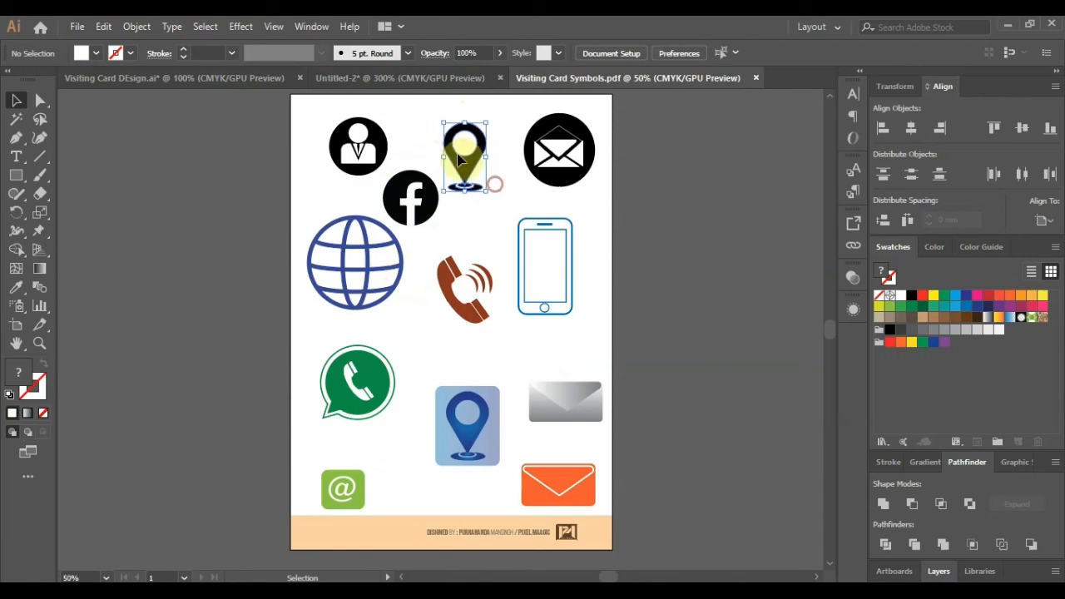
key("ctrl+c")
left_click(366, 78)
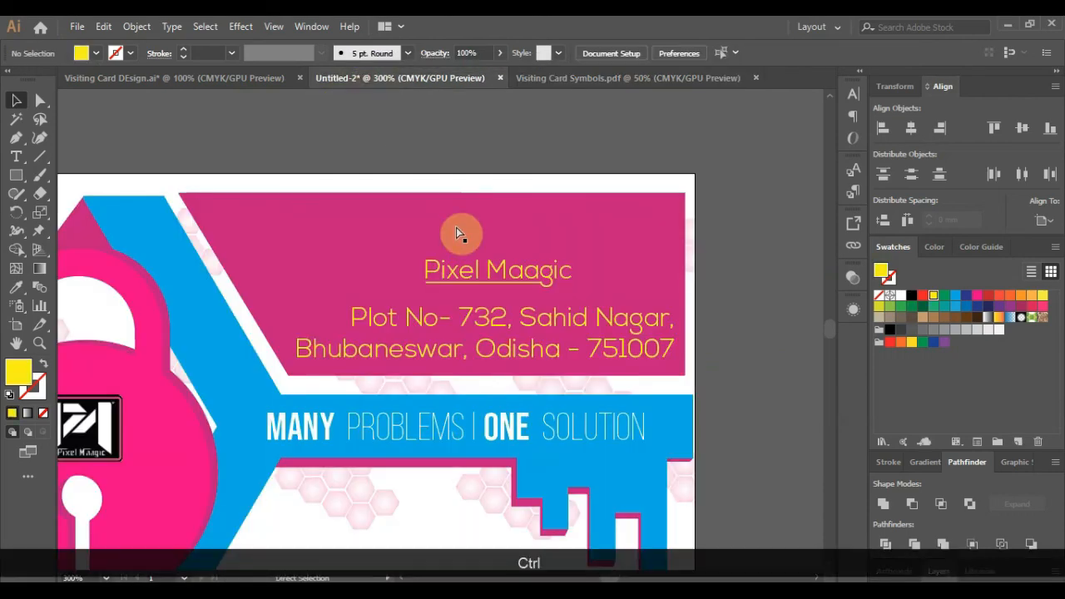
- Paste the location pin, scale it down, and place it left of the address
key("ctrl+v")
left_click_drag(569, 122, 360, 466)
left_click_drag(341, 502, 329, 291)
scroll(294, 316, "up", 3)
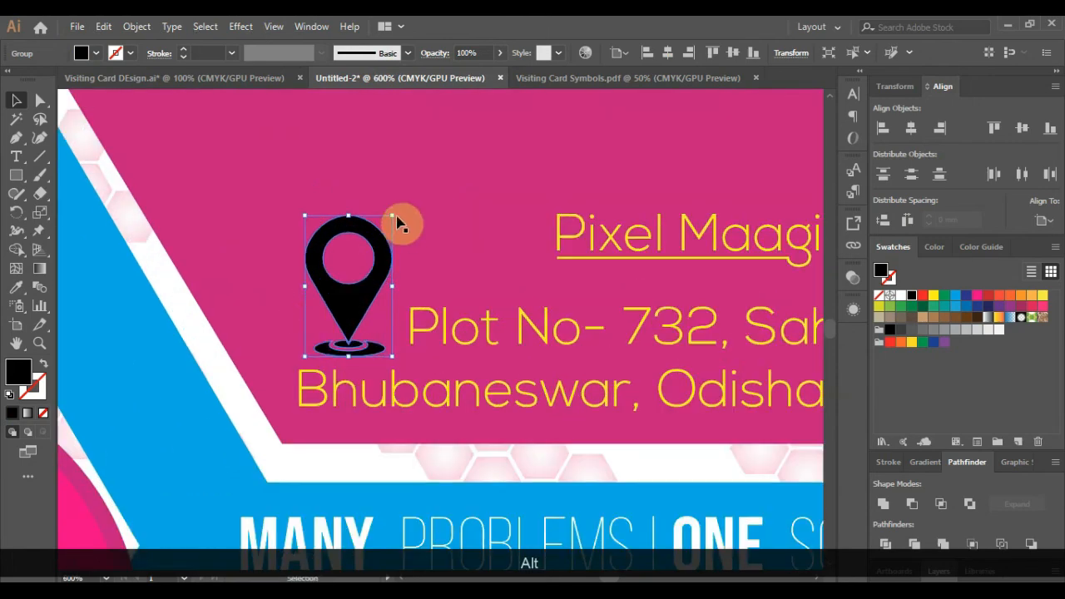
left_click_drag(394, 212, 369, 333)
key("ctrl+z")
left_click(325, 337)
left_click_drag(350, 297, 337, 292)
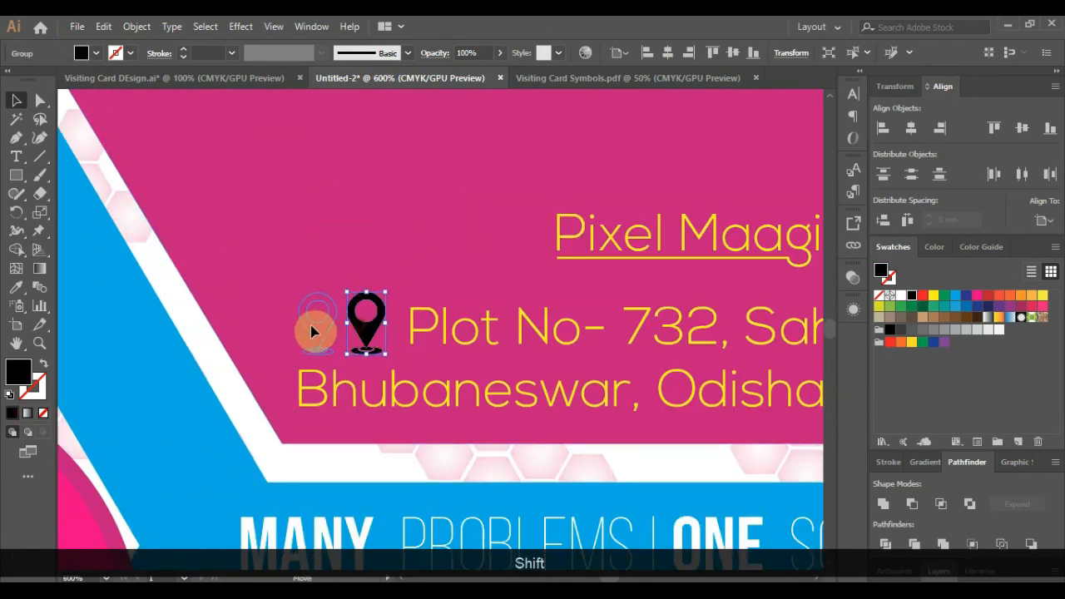
left_click_drag(311, 331, 313, 331)
scroll(341, 316, "down", 3)
- Turn the heading, pin and address white and nudge the block upward
left_click(933, 296)
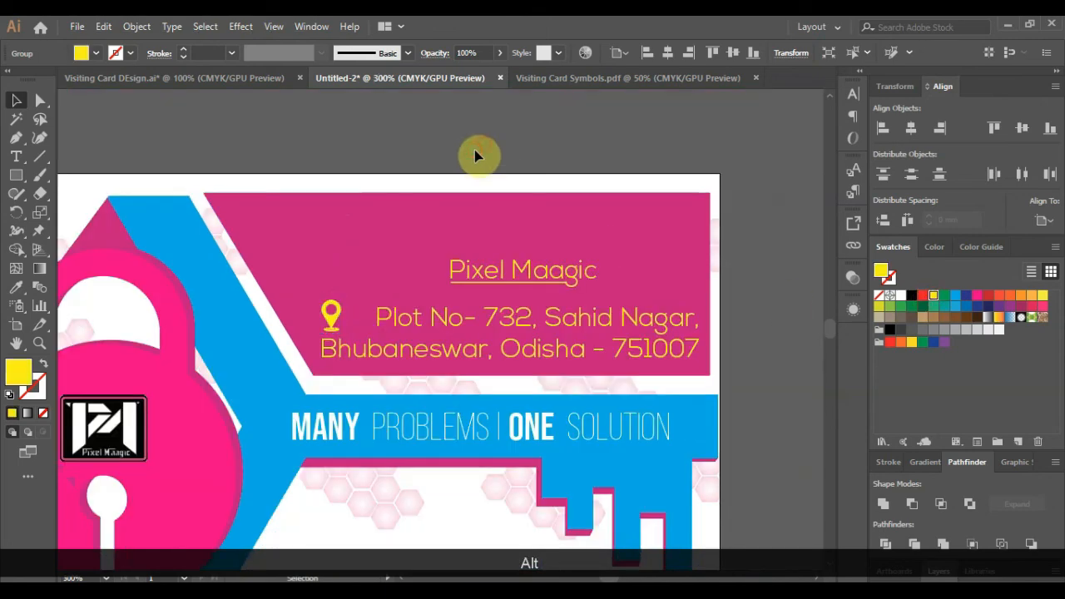
scroll(409, 183, "down", 2)
scroll(430, 248, "up", 2)
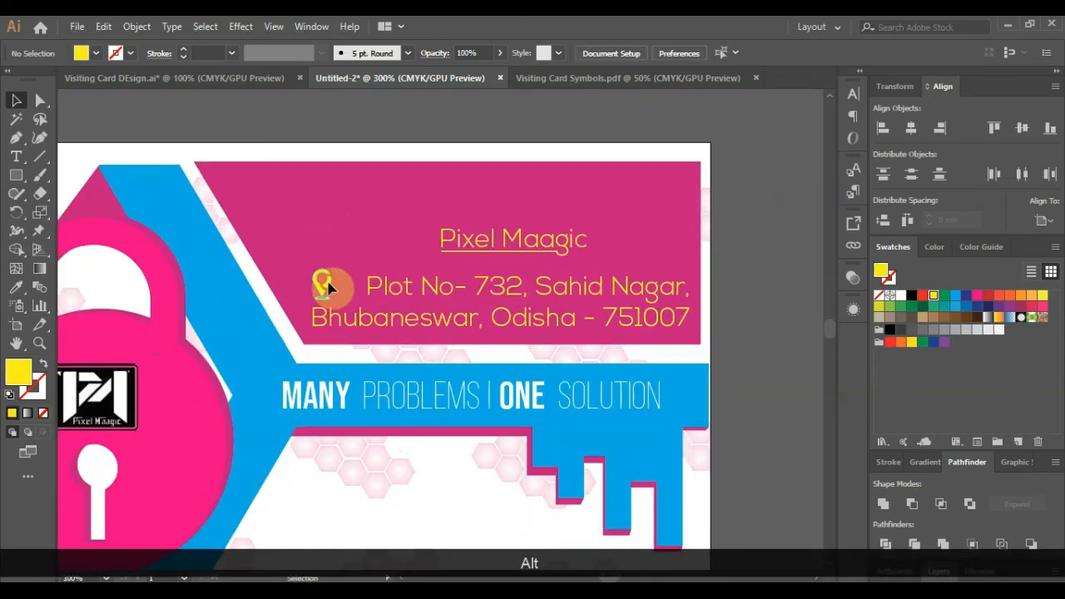
left_click(462, 248, "shift")
left_click(432, 317, "shift")
left_click(901, 296)
left_click(765, 302)
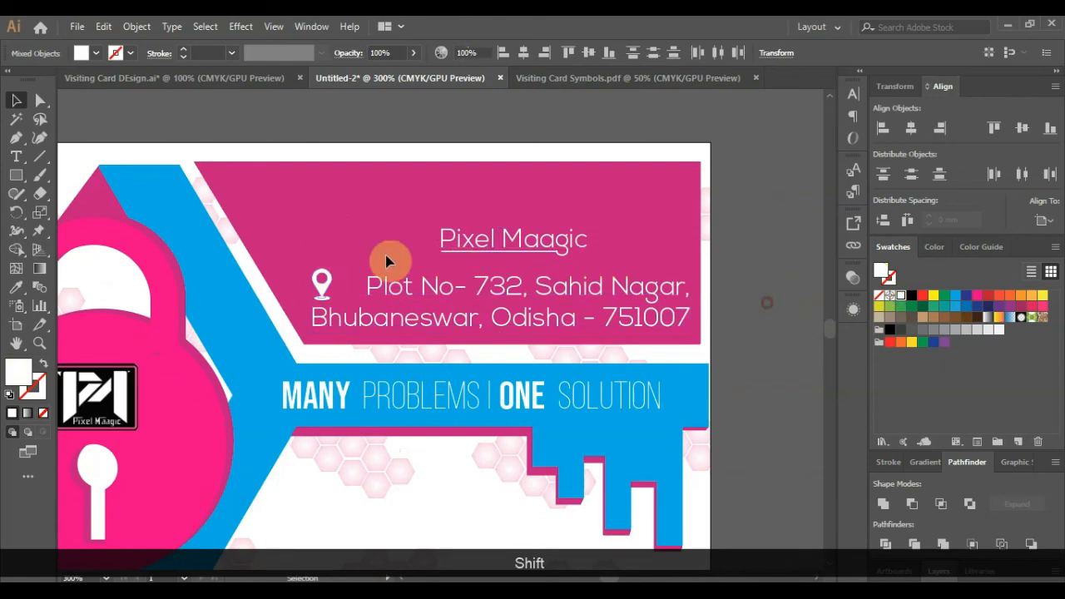
scroll(311, 286, "down", 2)
left_click(433, 251, "shift")
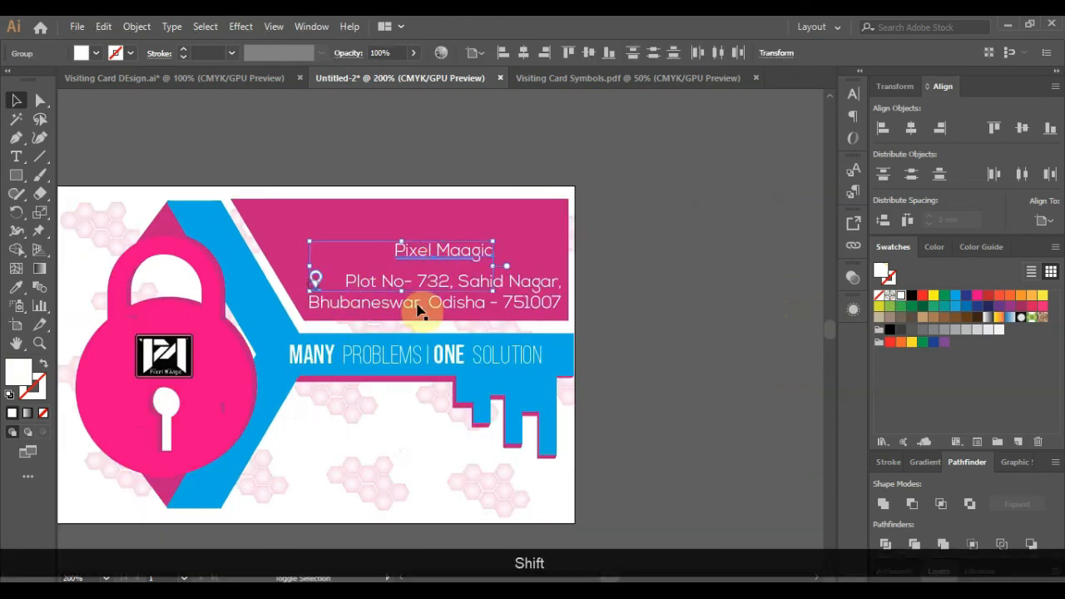
key("shift+Up")
left_click(630, 313)
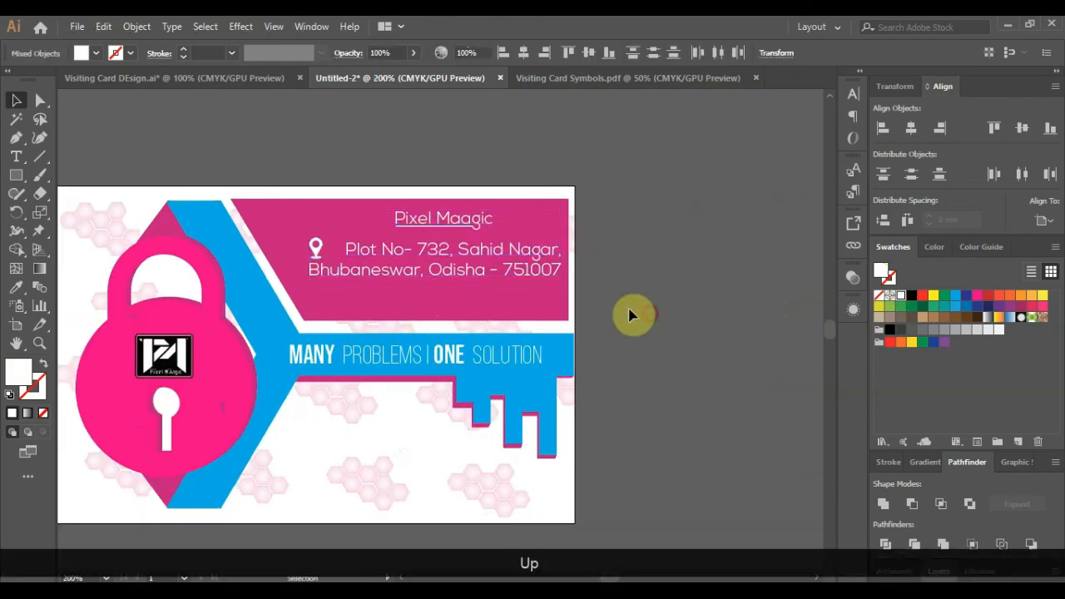
- Copy the Facebook icon from the symbols sheet, paste it, and shrink it below the address
left_click(555, 84)
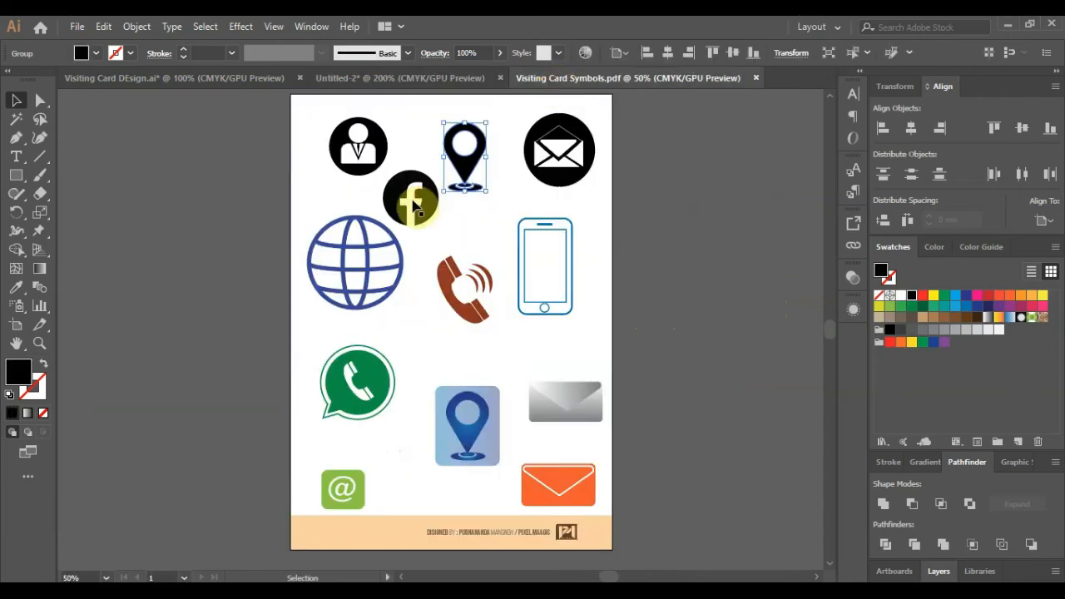
left_click(408, 198)
key("ctrl+c")
left_click(406, 80)
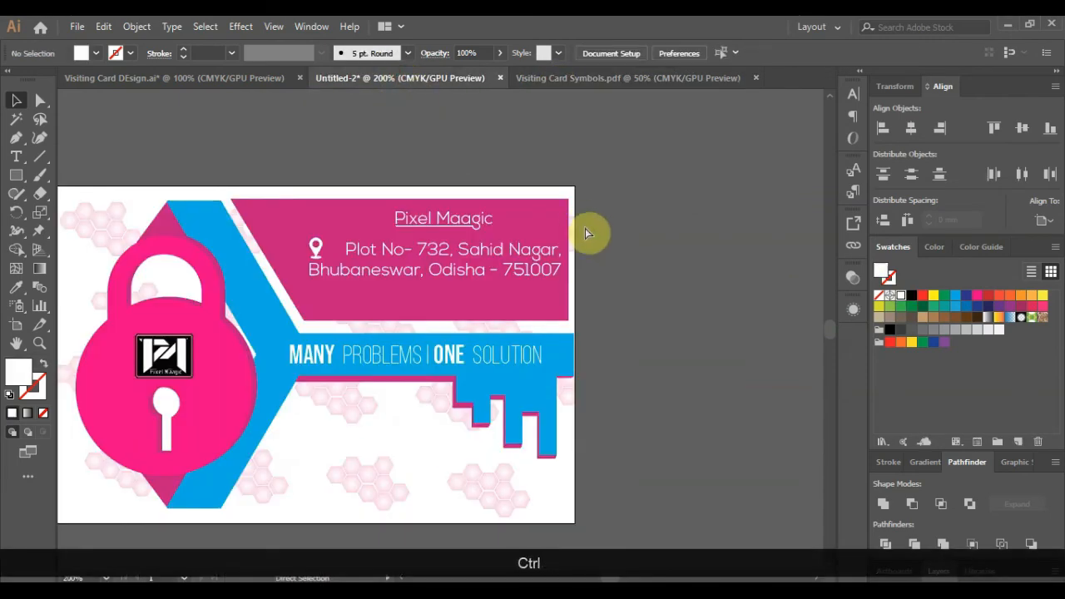
key("ctrl+v")
left_click_drag(549, 223, 346, 426)
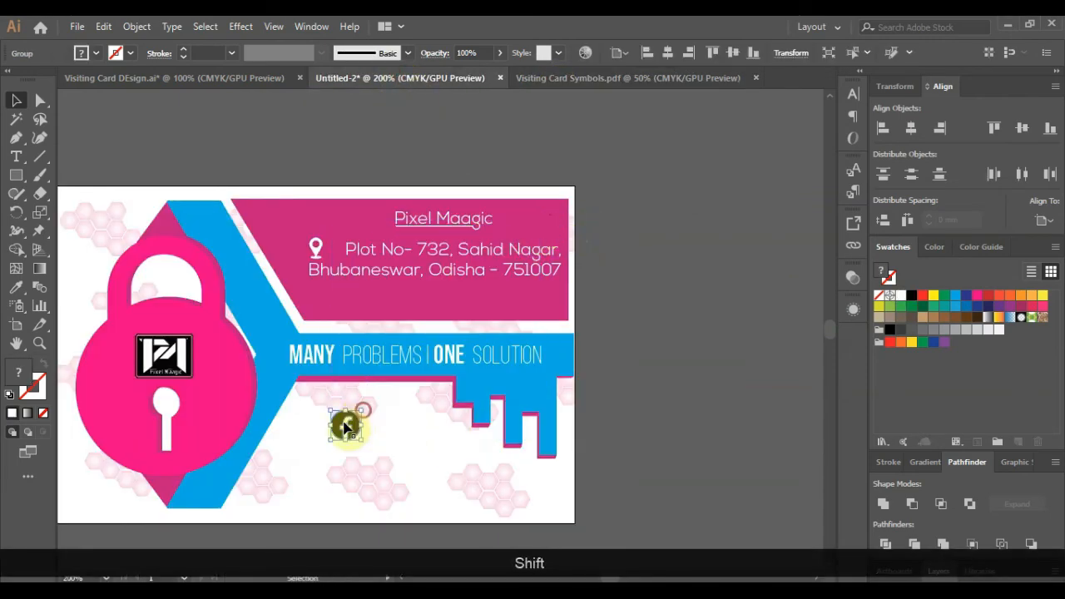
scroll(316, 296, "up", 2)
mouse_move(315, 299)
left_mouse_down()
mouse_move(337, 290)
mouse_move(330, 299)
left_mouse_up()
left_click_drag(312, 316, 331, 300)
- Try filling the Facebook icon white, undo it, then whiten one part of the icon
left_click(899, 296)
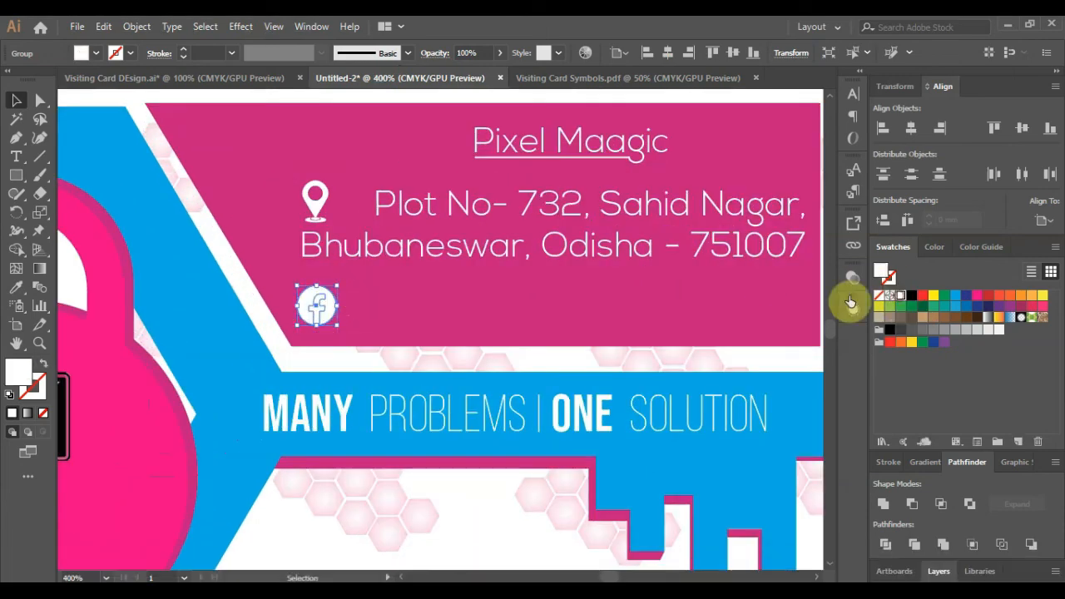
scroll(748, 233, "down", 2)
scroll(352, 297, "up", 4)
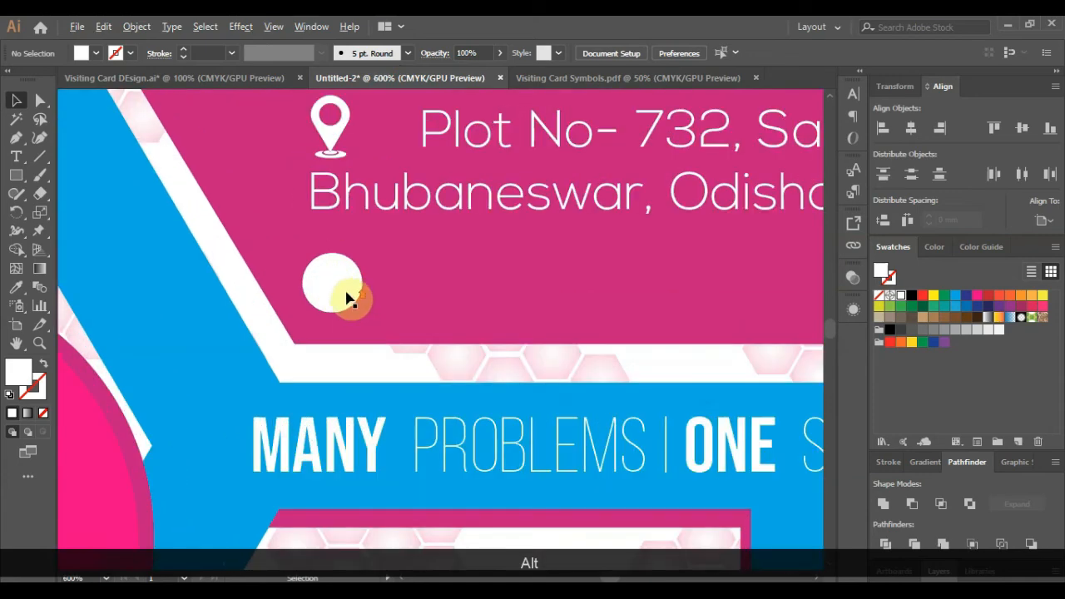
key("ctrl+z")
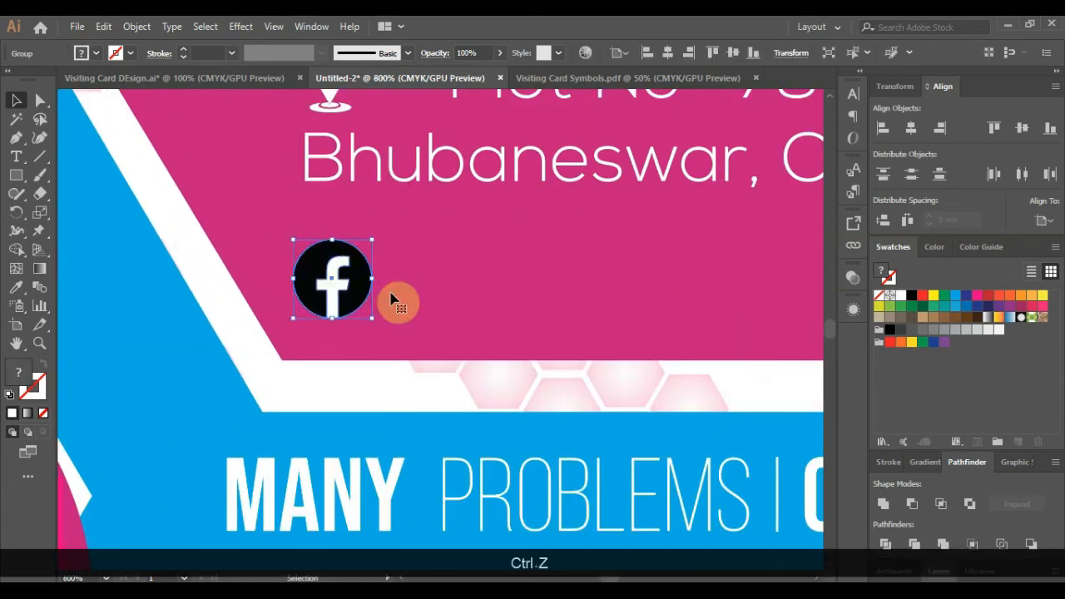
right_click(336, 282)
left_click(438, 319)
left_click(339, 296)
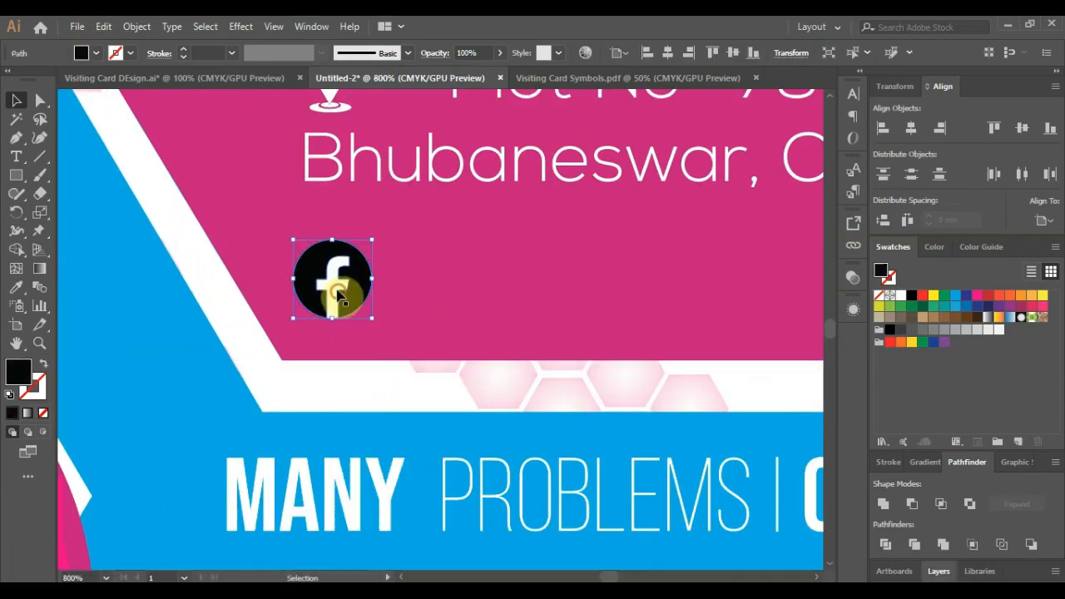
left_click(901, 296)
- Step through undo and redo to restore the small black Facebook icon, then move it beside the card
left_click(623, 305)
key("ctrl+z")
key("ctrl+z")
key("ctrl+z")
key("ctrl+z")
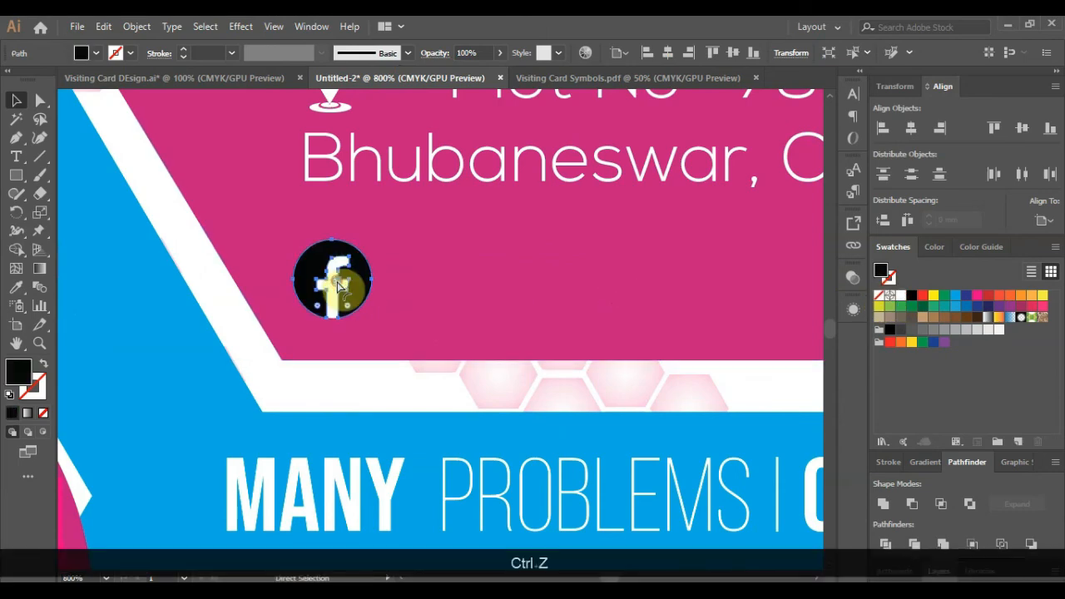
key("ctrl+z")
key("ctrl+z")
key("ctrl+z")
scroll(321, 283, "down", 6)
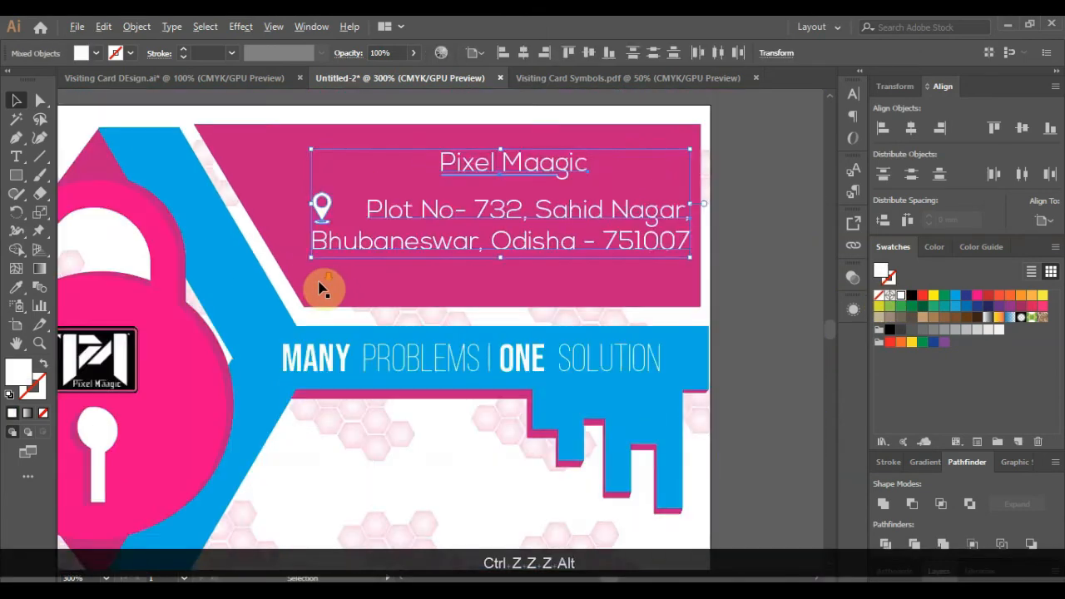
left_click(552, 278)
scroll(342, 257, "up", 3)
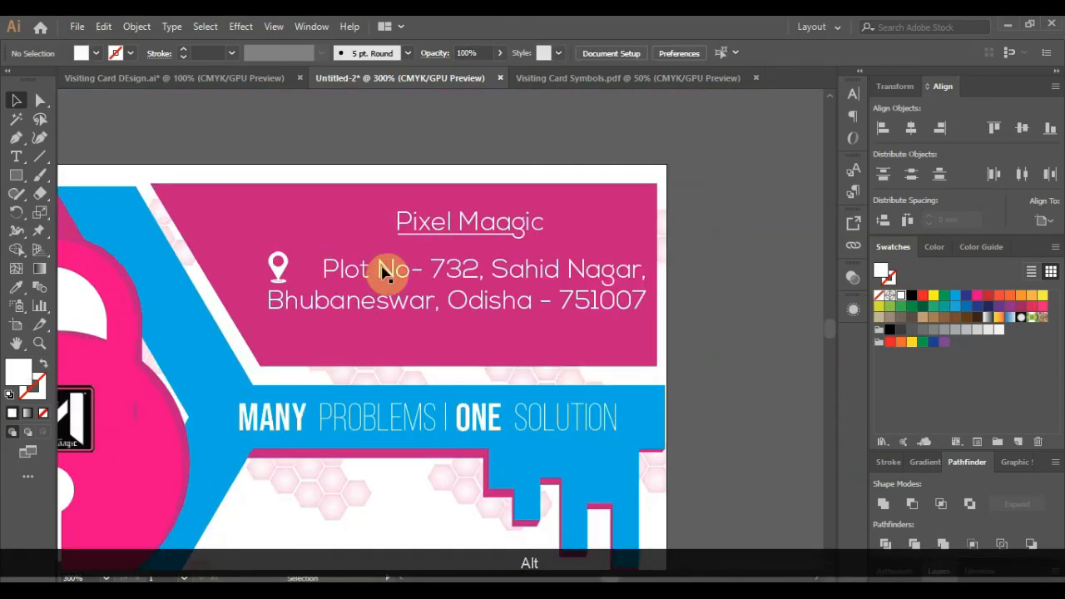
left_click(384, 273)
key("ctrl+z")
key("ctrl+z")
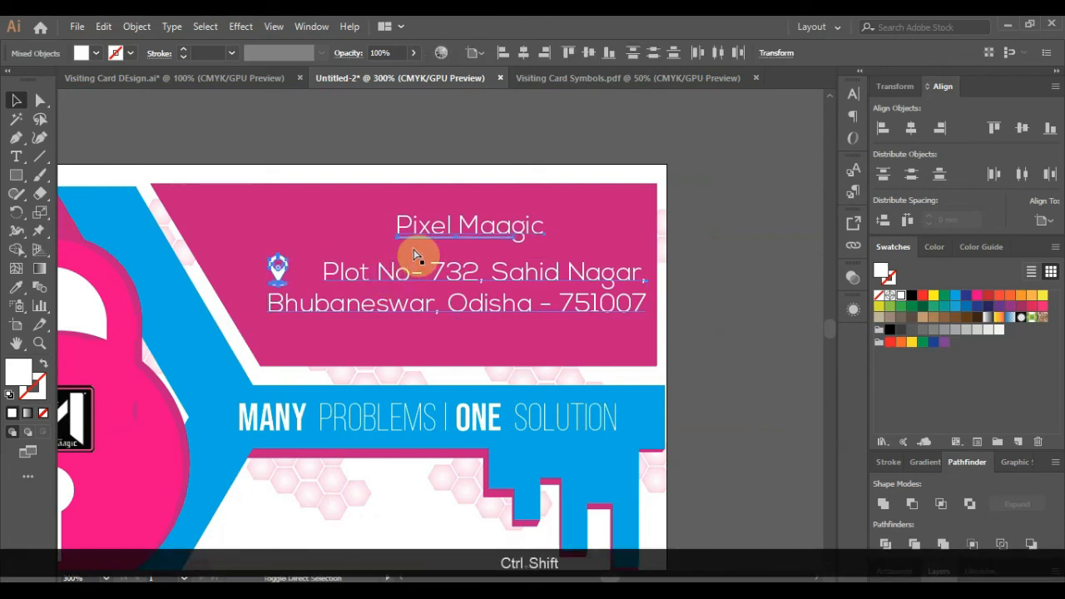
key("ctrl+shift+z")
key("ctrl+shift+z")
key("ctrl+shift+z")
key("ctrl+shift+z")
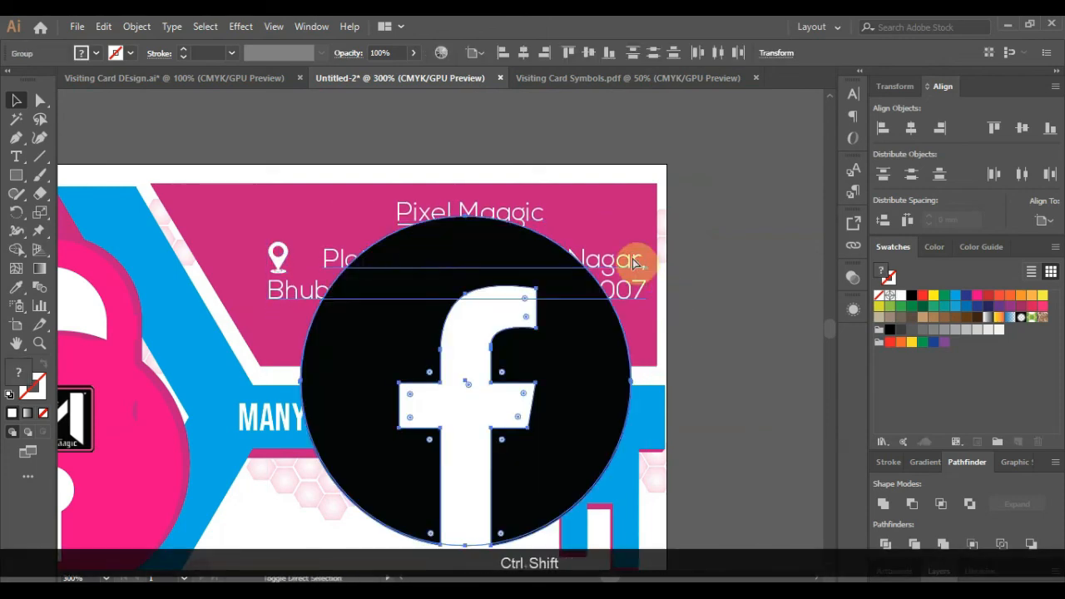
key("ctrl+shift+z")
left_click(651, 377)
left_click_drag(335, 521, 726, 254)
- Ungroup the Facebook icon, delete its white circle, and fill the remaining shape white
scroll(730, 247, "up", 2)
right_click(724, 273)
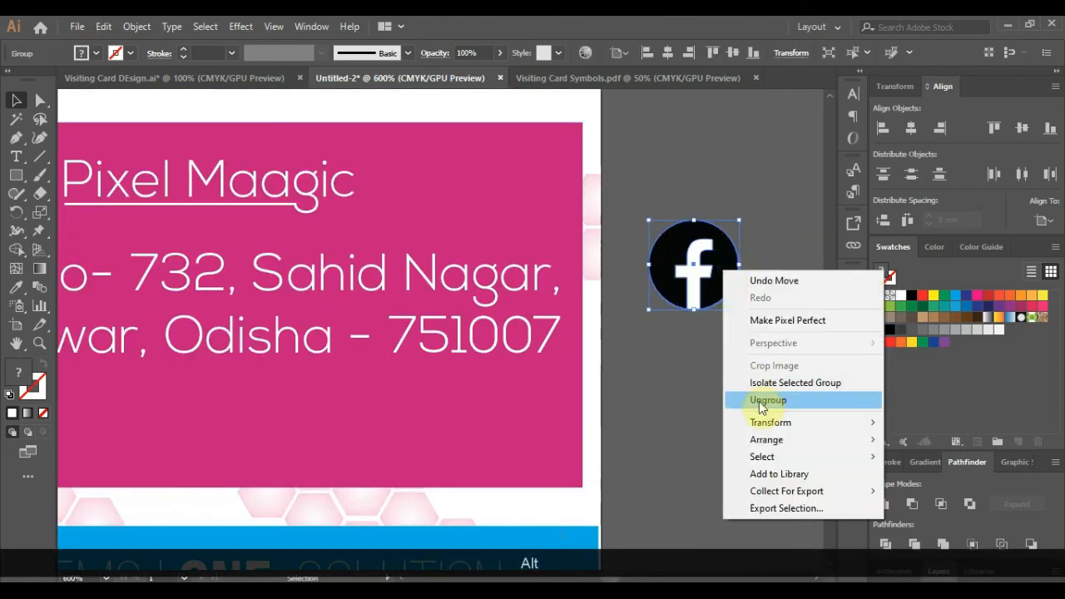
left_click(761, 402)
left_click(691, 280)
right_click(702, 358)
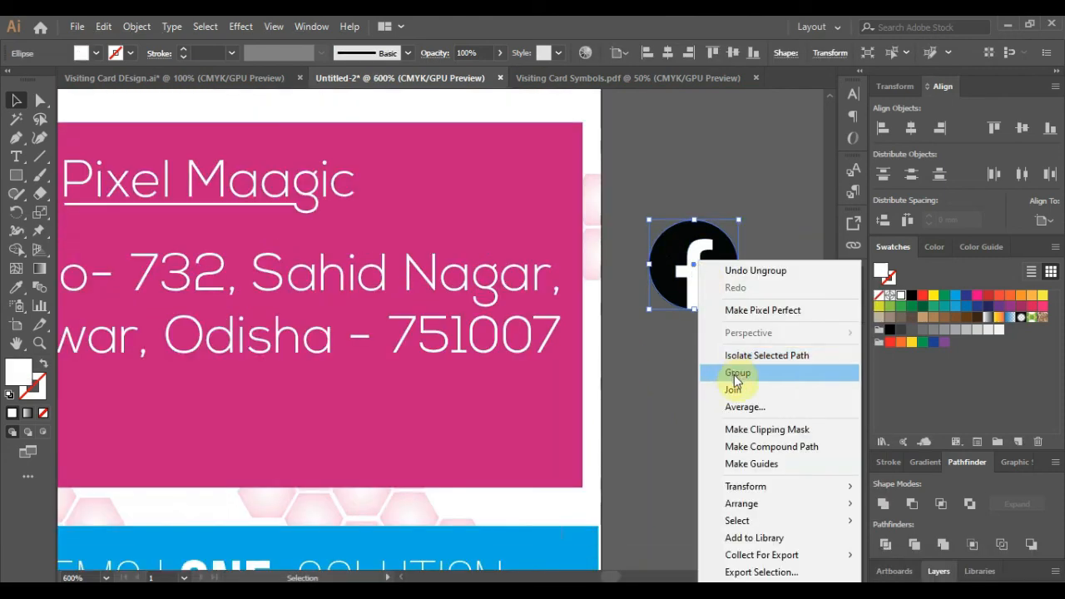
left_click_drag(696, 283, 712, 393)
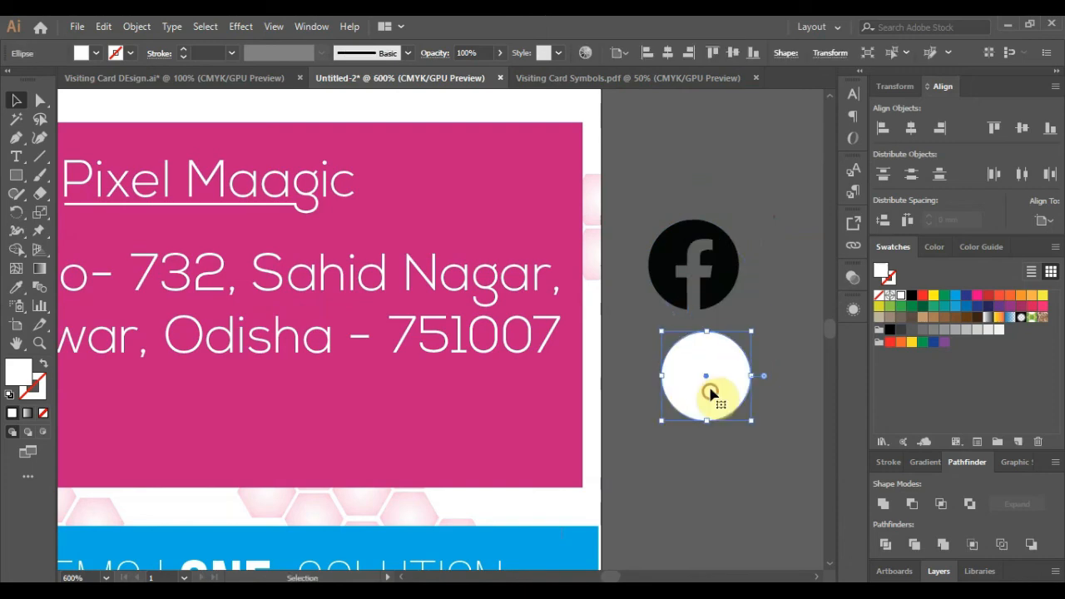
key("Delete")
left_click(721, 287)
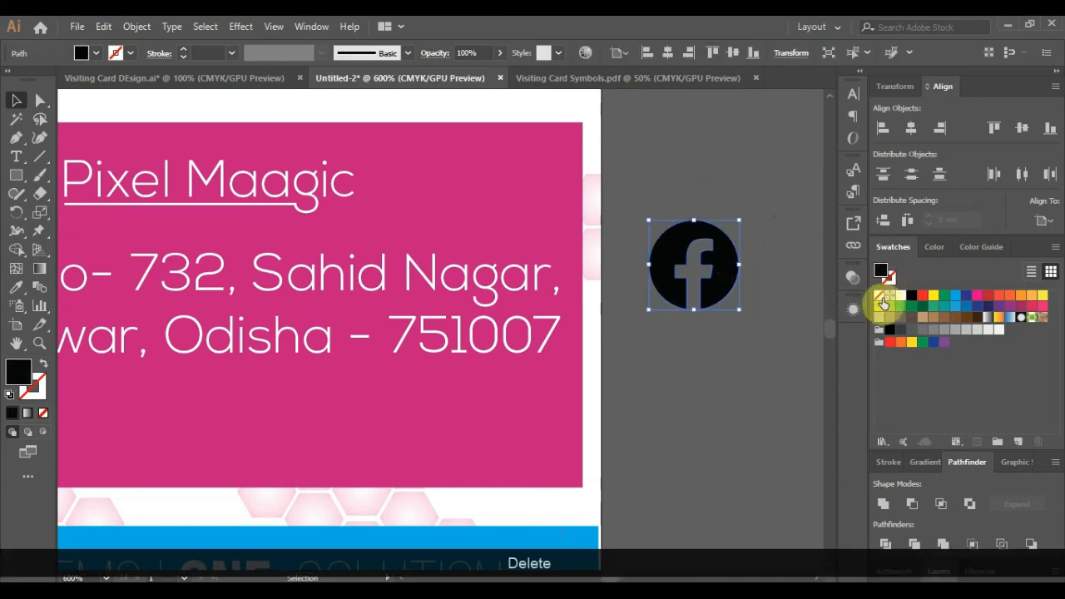
left_click(901, 296)
- Place a smaller copy of the white Facebook icon on the card below the address
left_click(770, 285)
scroll(734, 309, "down", 1)
left_click_drag(730, 286, 155, 387)
scroll(83, 370, "up", 2)
left_click_drag(221, 352, 201, 400)
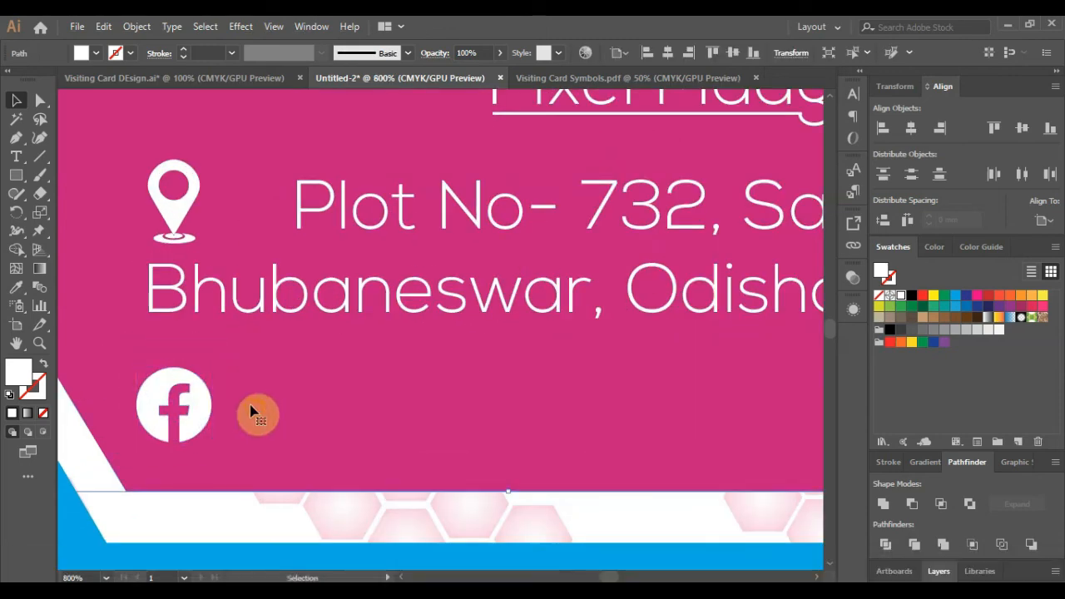
- Duplicate the address text block just below itself
scroll(255, 414, "down", 2)
left_click(382, 244)
left_click(345, 309)
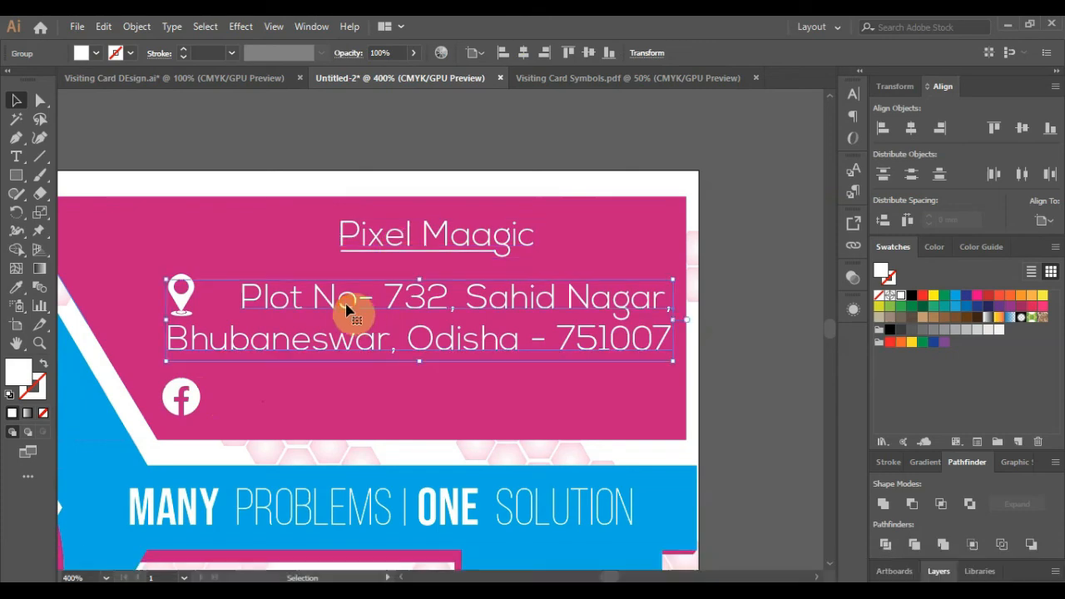
left_click_drag(344, 309, 352, 396, "alt")
double_click(340, 389)
left_click_drag(241, 384, 679, 429)
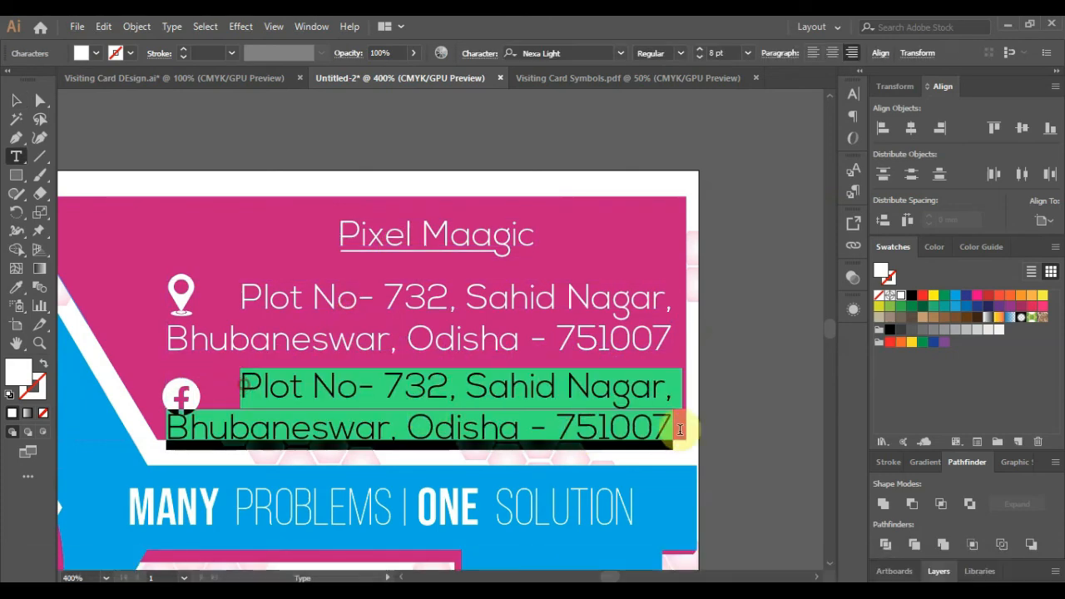
type("fb.")
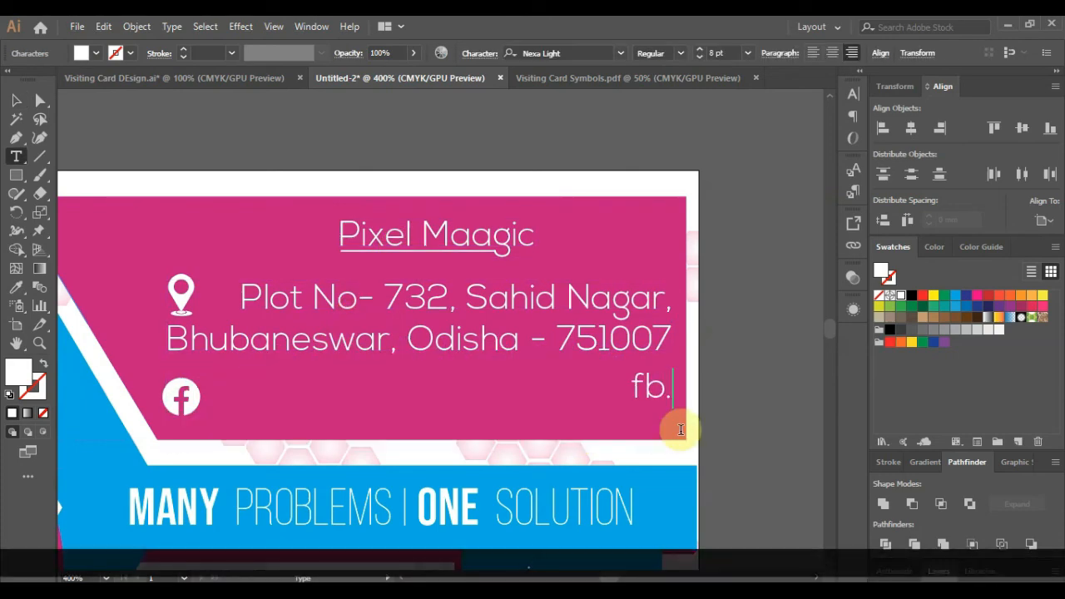
type("me")
key("Home")
type("http://")
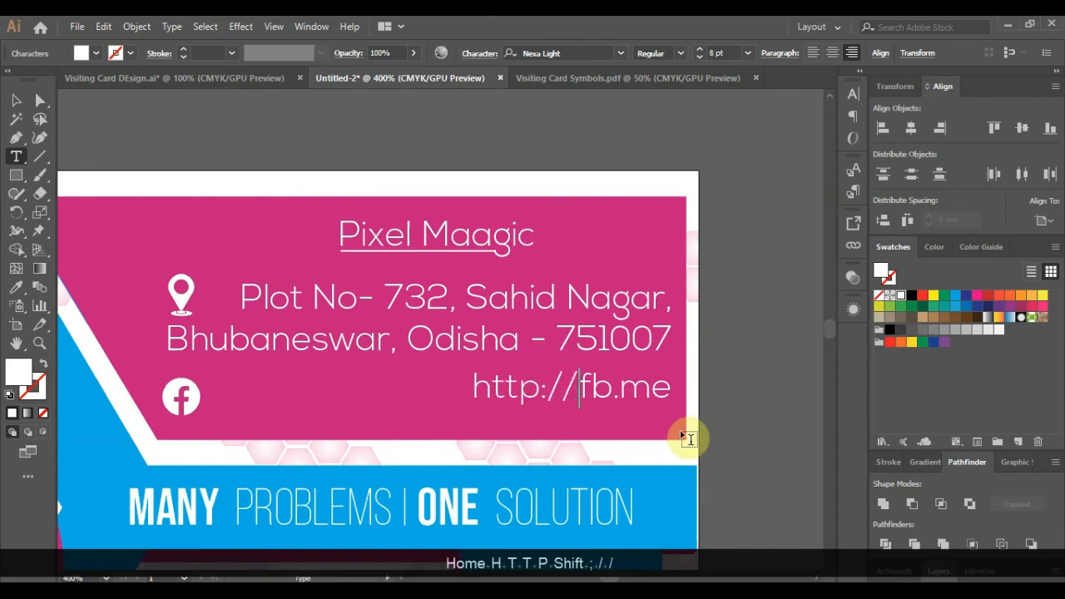
key("Right")
key("Right")
key("Right")
key("Right")
type("/")
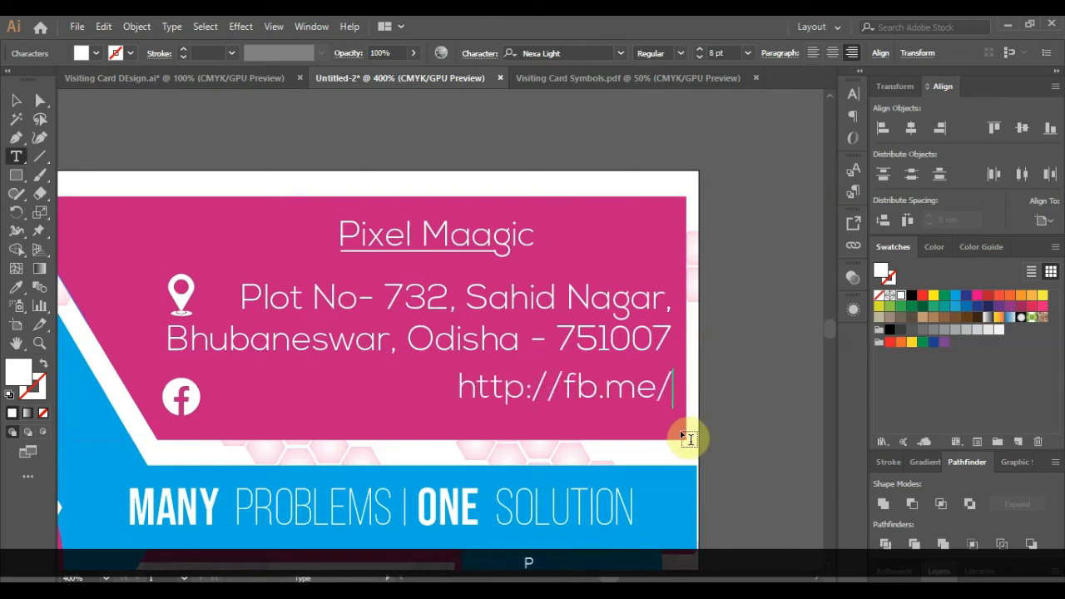
type("pixelmgc")
left_click(16, 100)
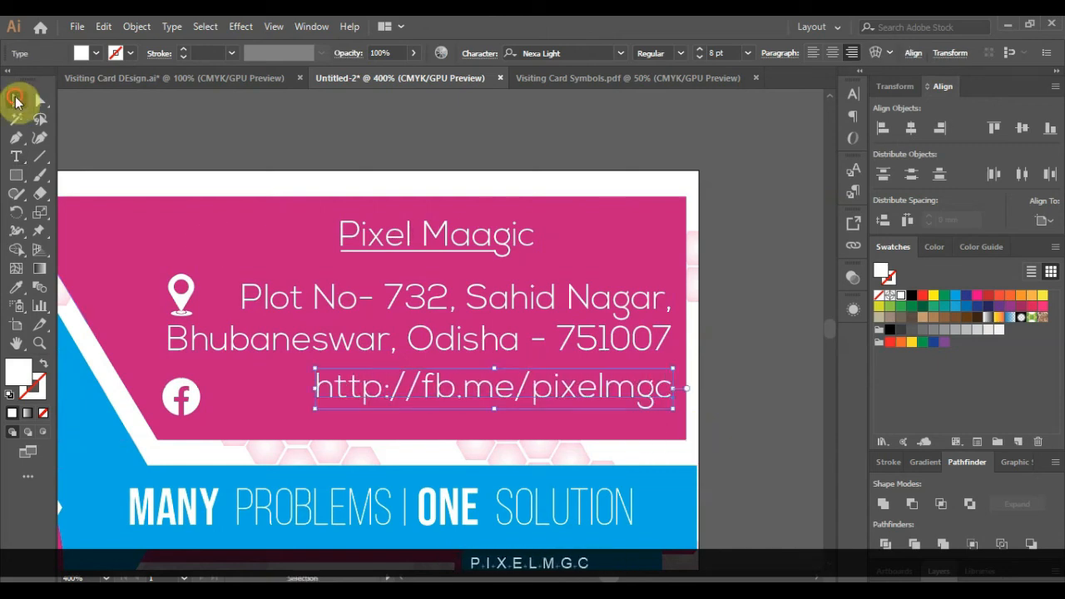
left_click_drag(423, 387, 322, 399)
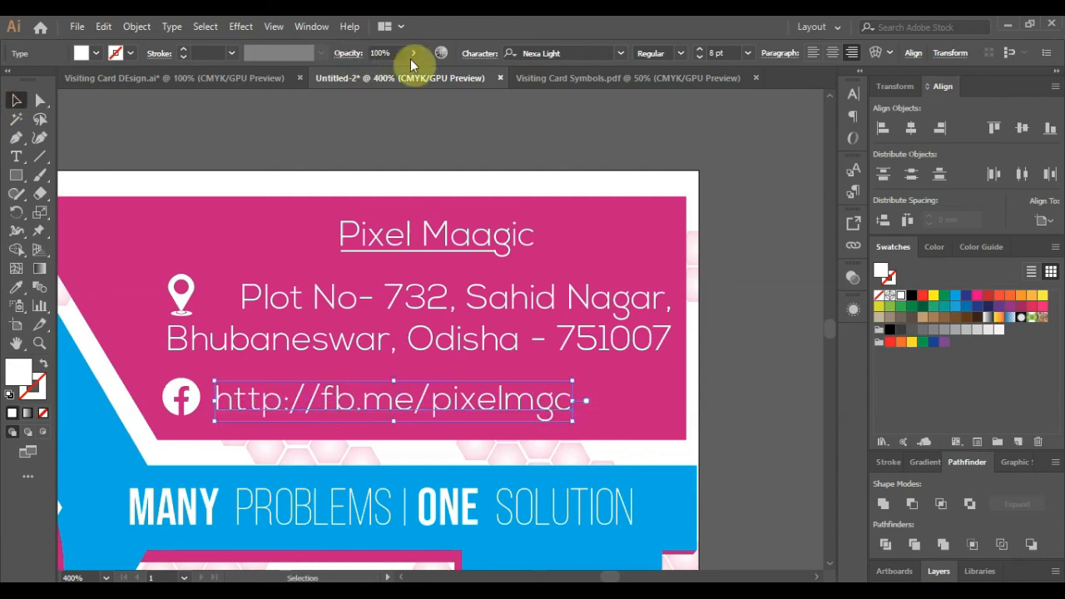
- Widen the URL's letter spacing with a preset tracking value and drag it clear of the icon
left_click(478, 55)
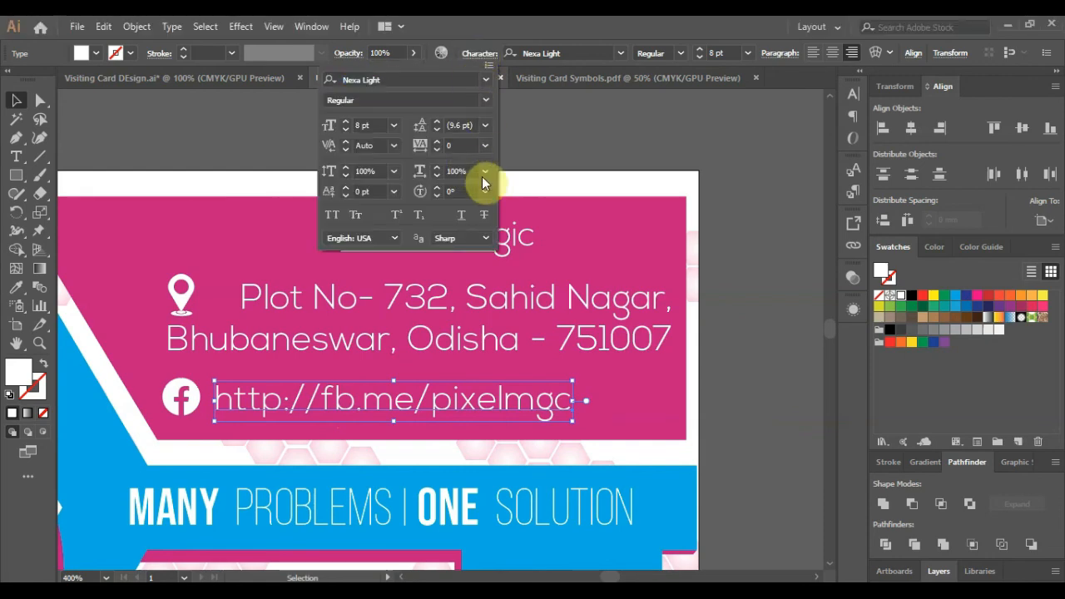
left_click(484, 171)
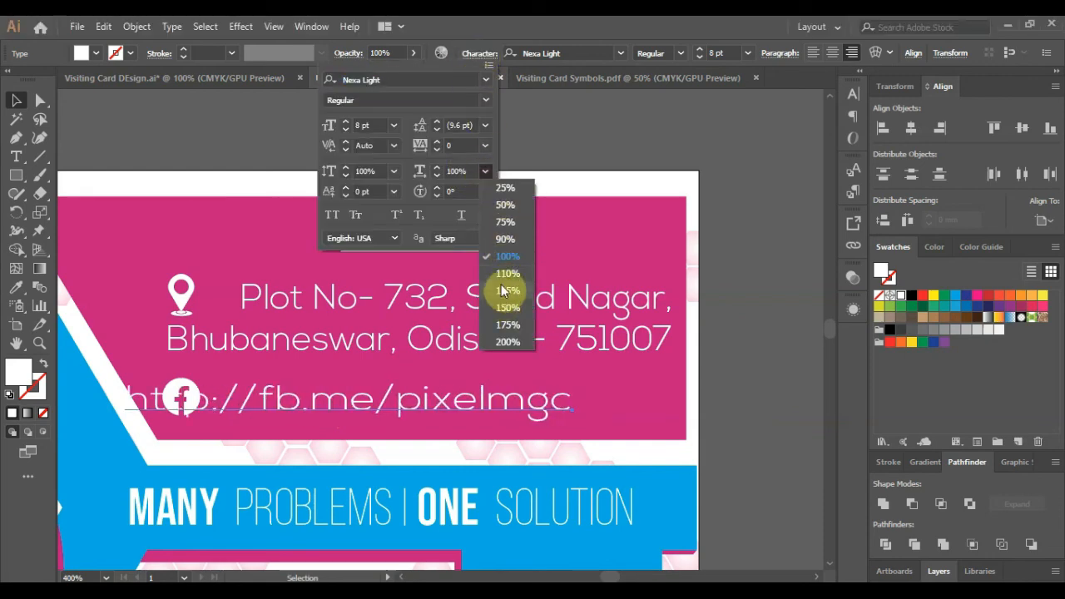
left_click(485, 146)
left_click(485, 147)
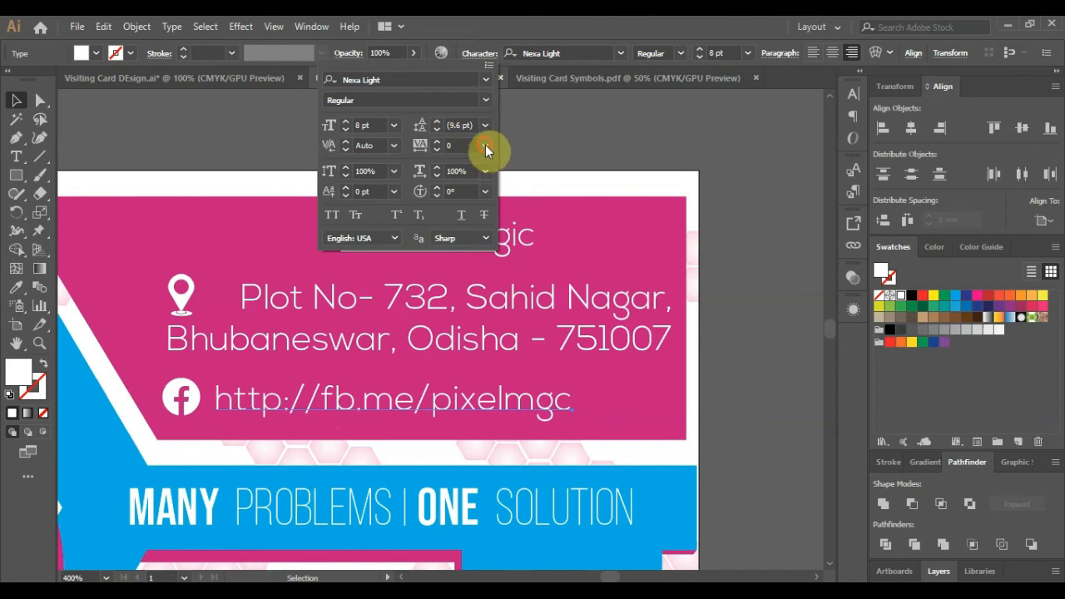
left_click(510, 388)
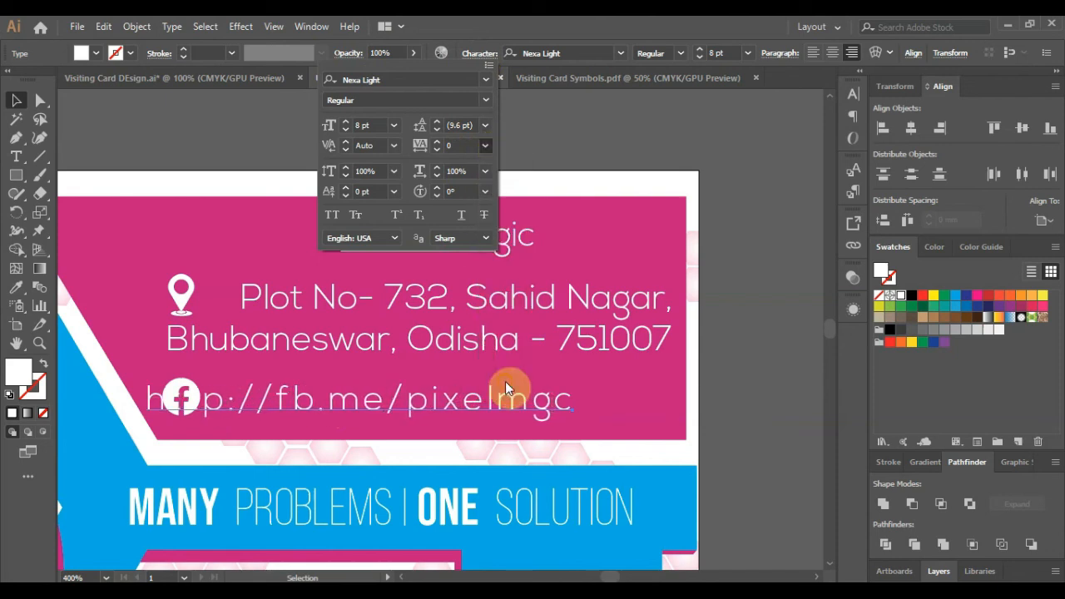
left_click(813, 53)
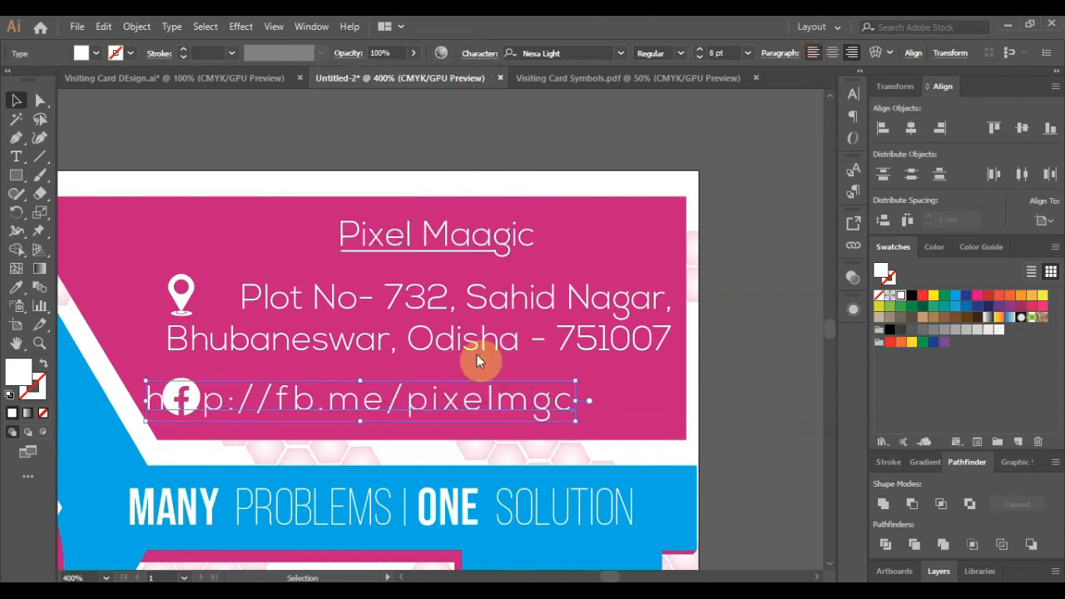
left_click(447, 381)
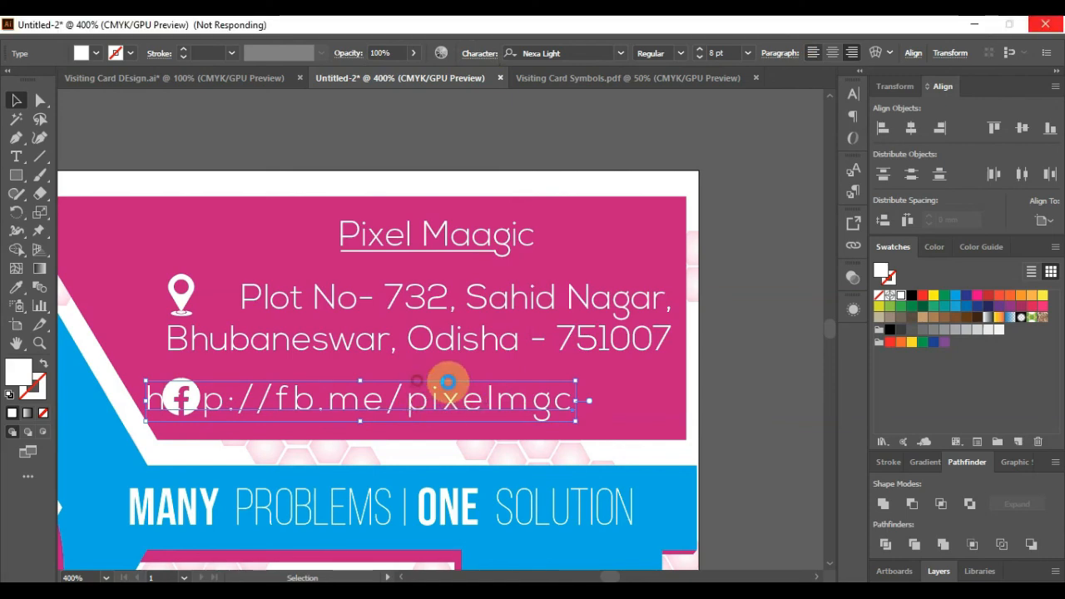
left_click_drag(448, 381, 506, 395)
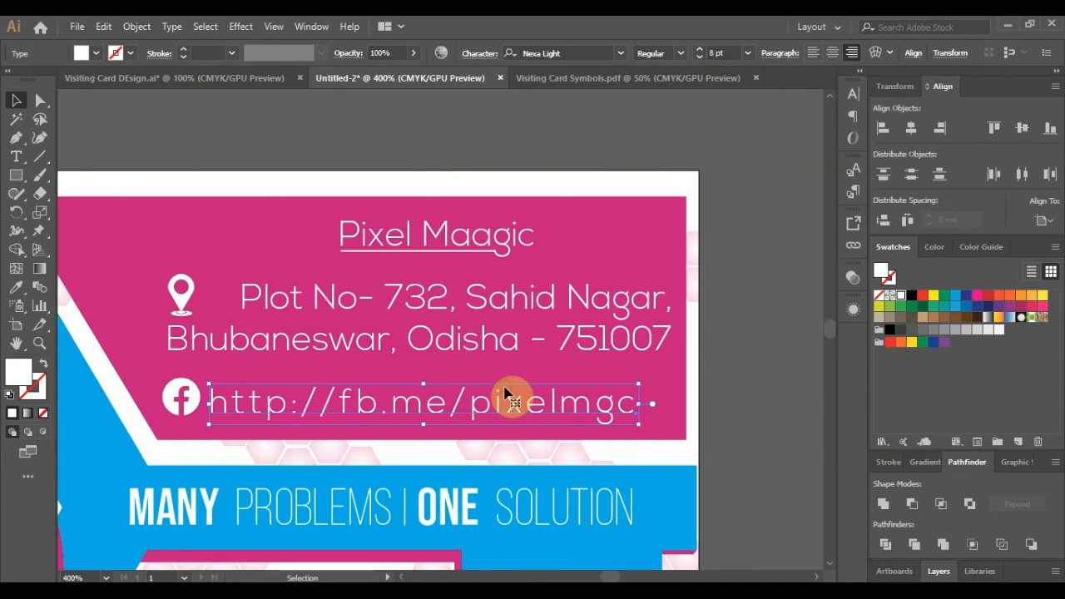
key("Up")
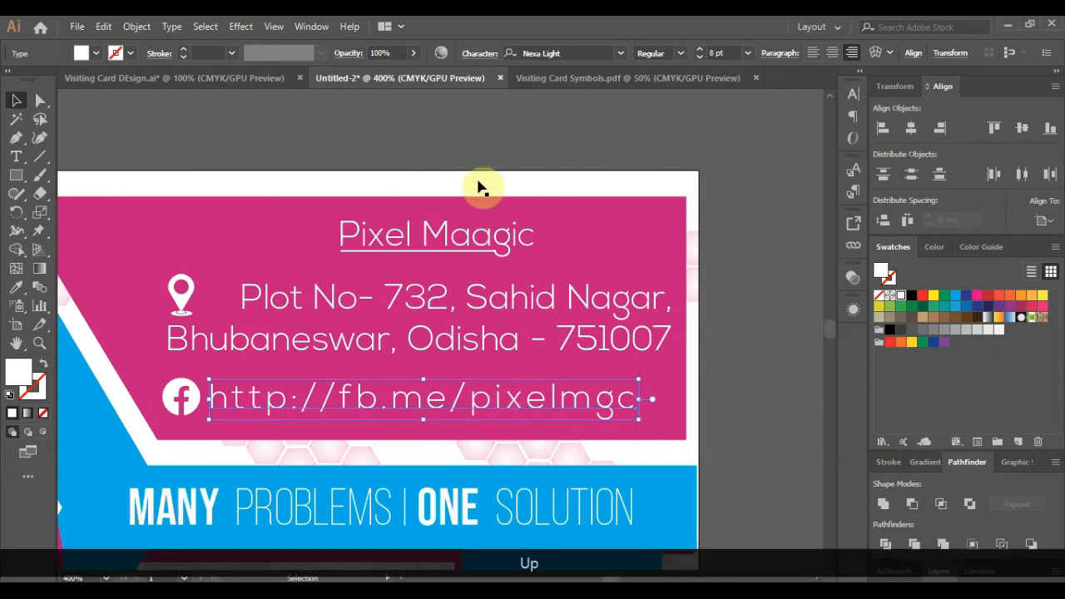
- Set the Facebook URL's tracking to exactly 150
left_click(471, 53)
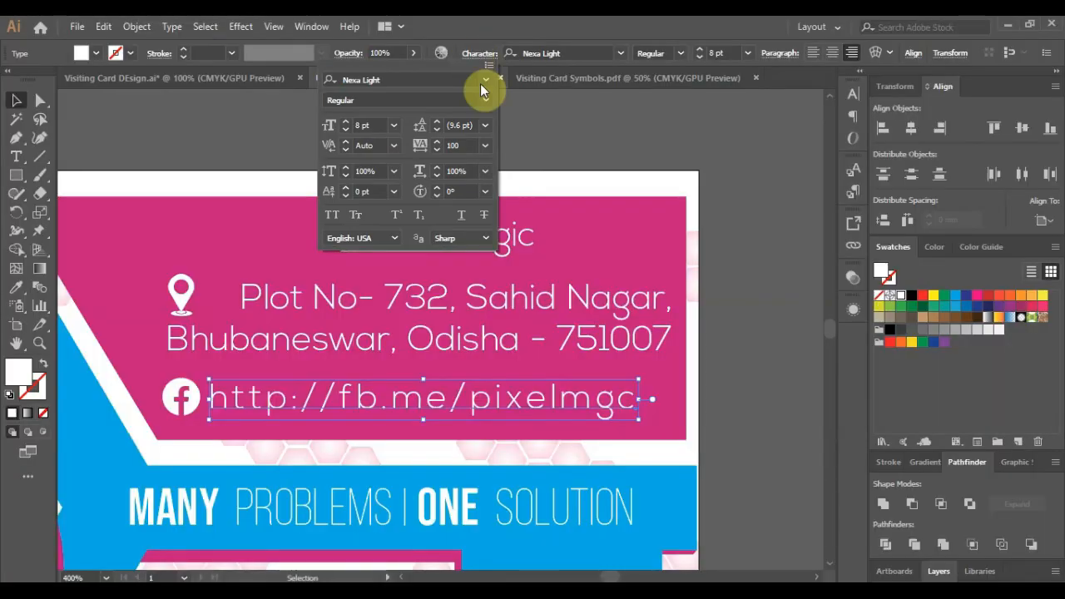
left_click(485, 150)
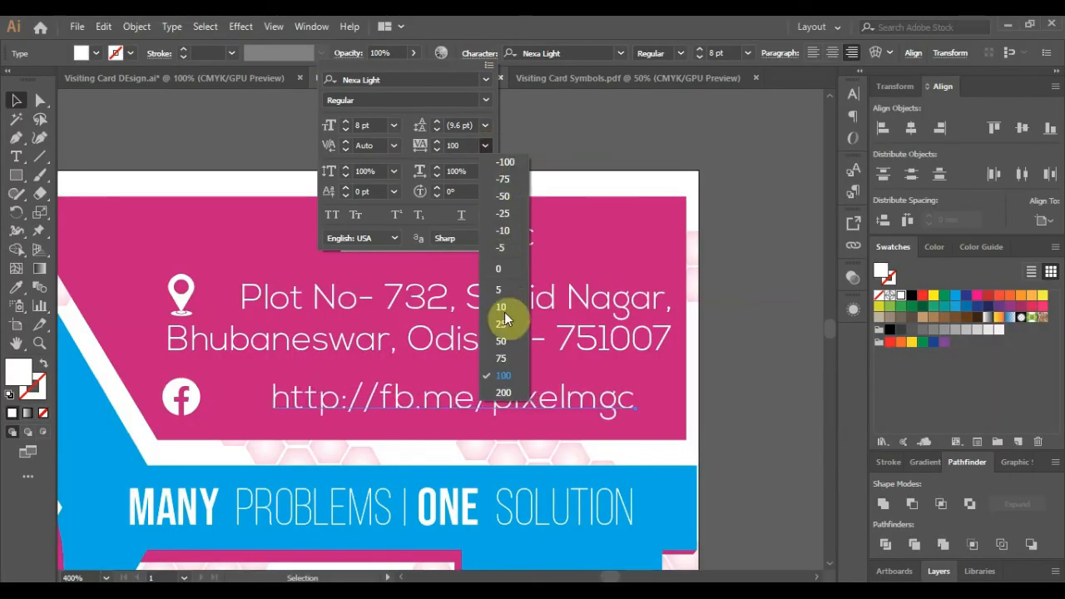
left_click(509, 379)
left_click(466, 147)
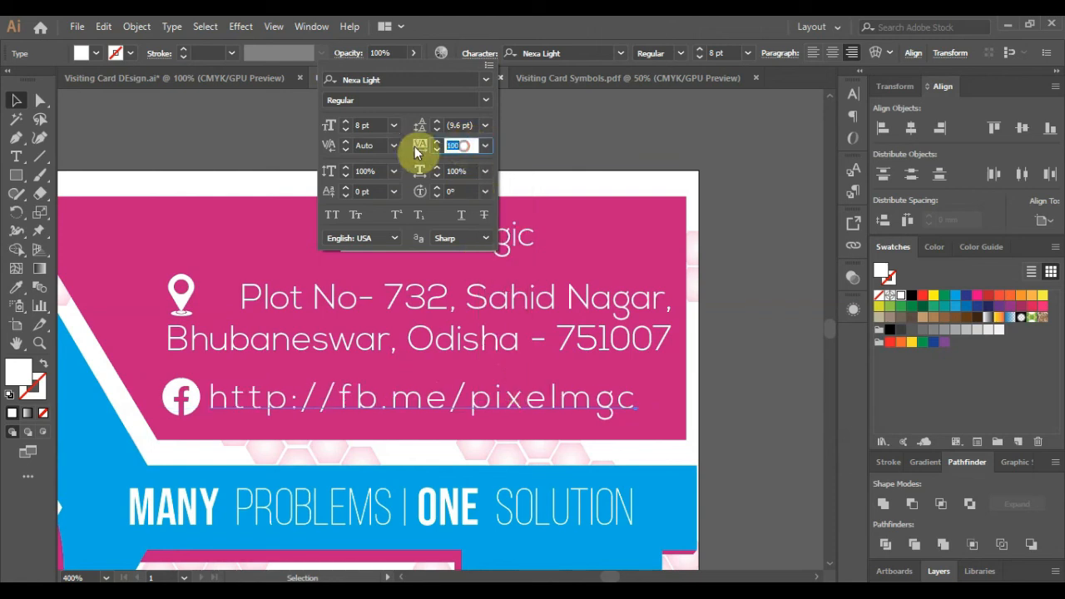
type("150")
key("Return")
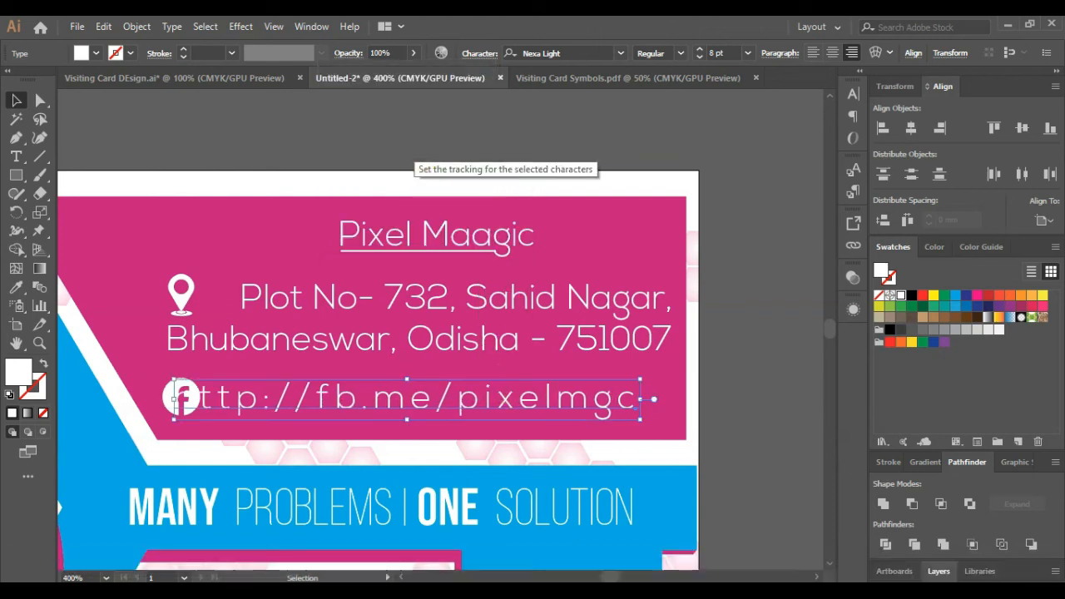
- Nudge the URL so it sits neatly to the right of the Facebook icon
key("Right")
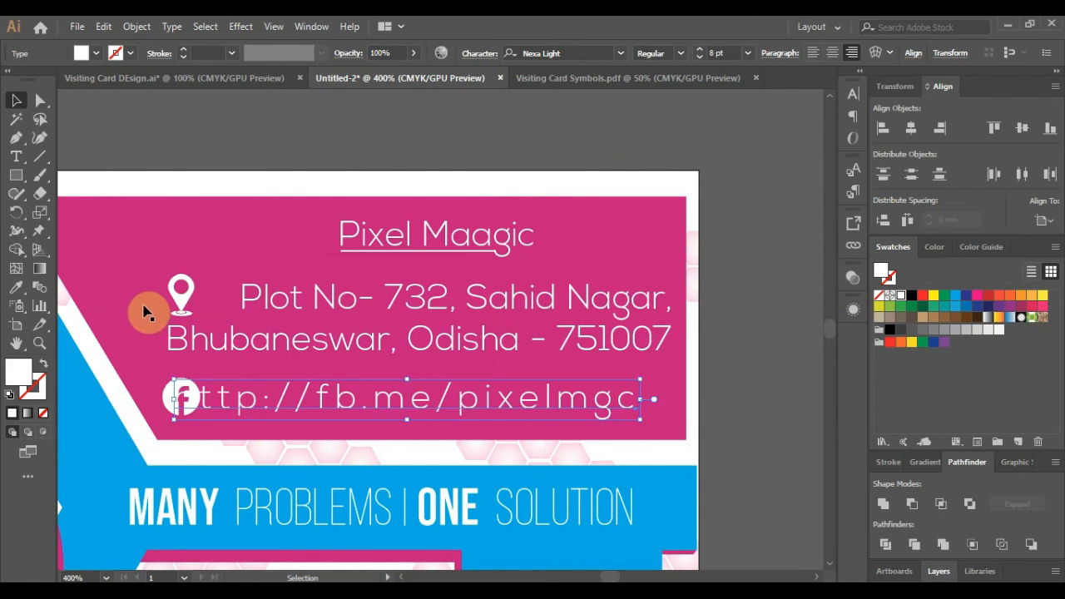
key("Right")
key("Right")
key("Right")
key("Right")
key("Right")
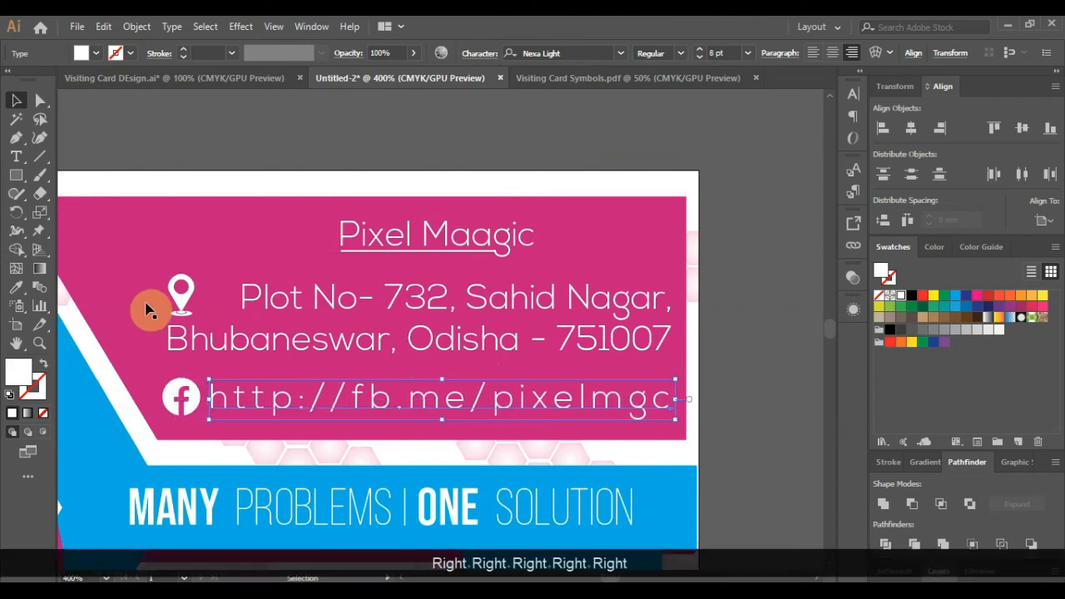
key("Left")
key("Down")
key("Up")
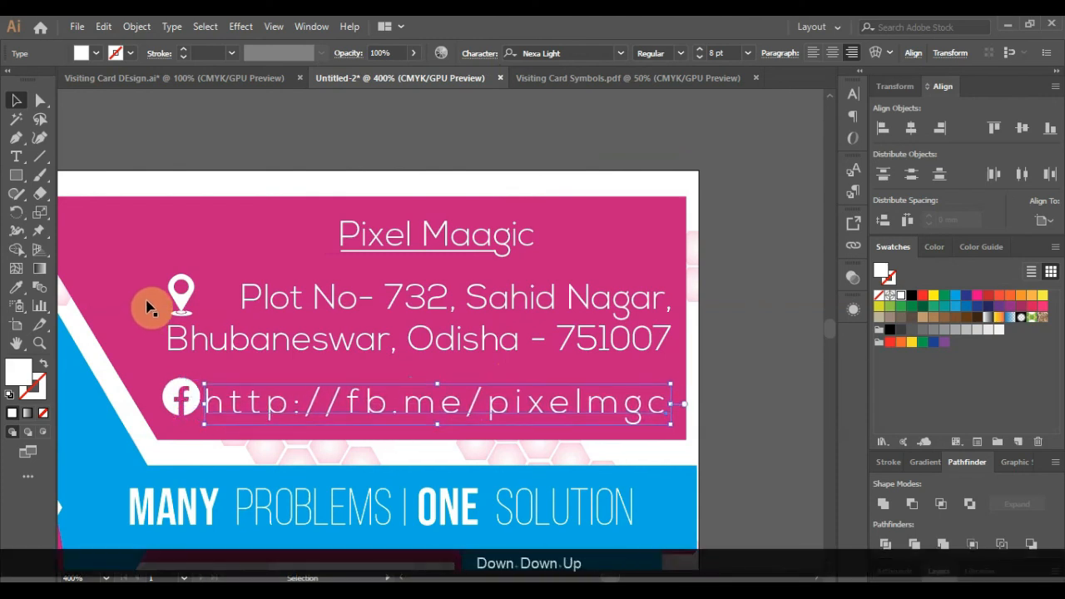
key("Up")
left_click(720, 397)
scroll(443, 375, "down", 1)
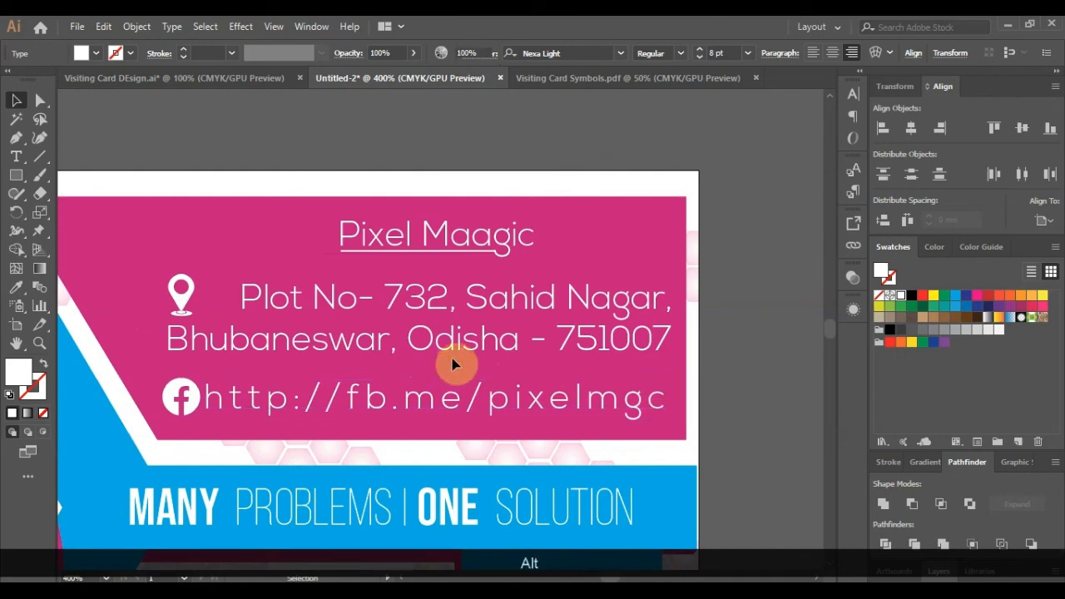
- Drag the pink banner rectangle's right edge out to meet the card's right edge
scroll(453, 364, "down", 1)
scroll(560, 374, "up", 1)
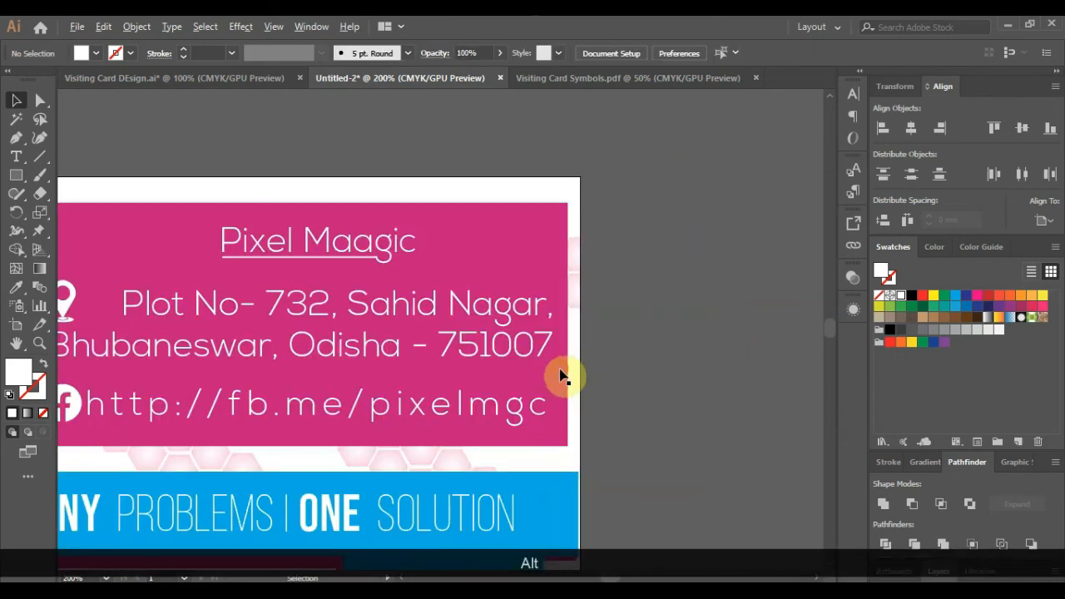
left_click(569, 331)
left_click_drag(566, 325, 578, 326)
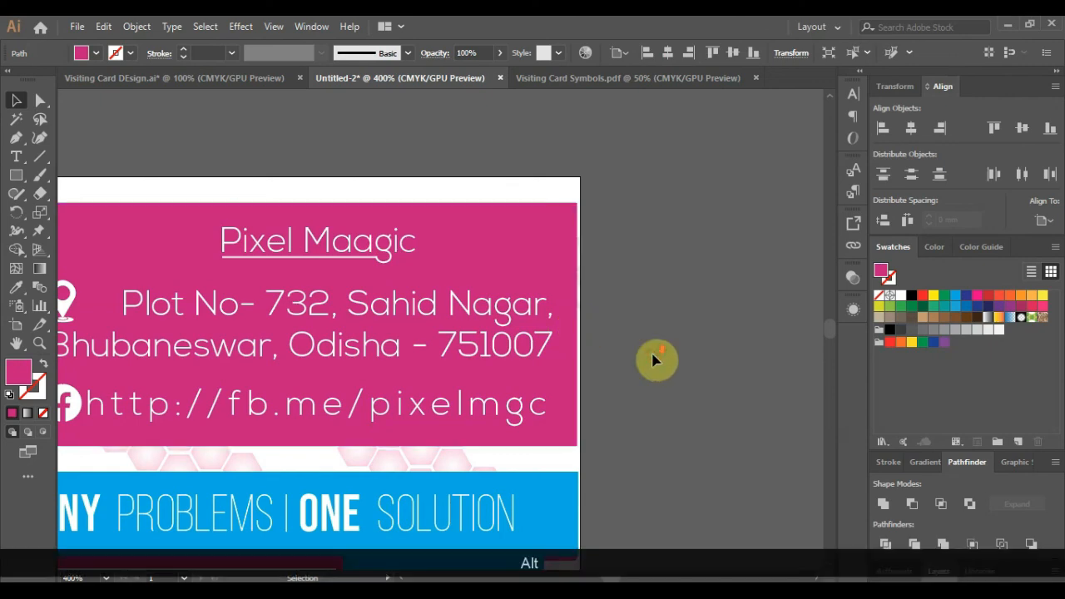
scroll(634, 356, "down", 3, "alt")
left_click(635, 357)
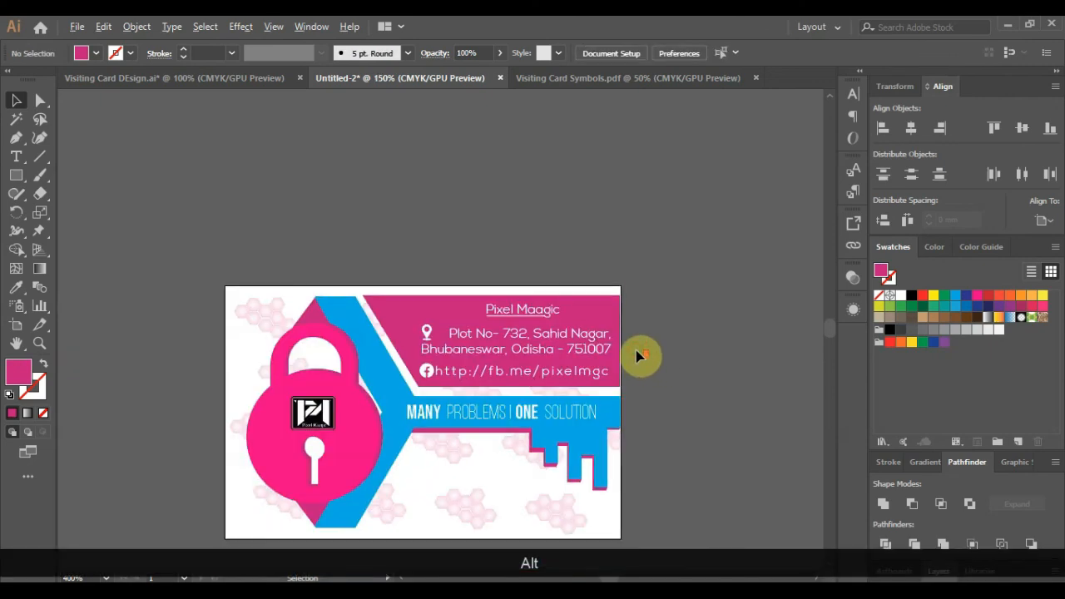